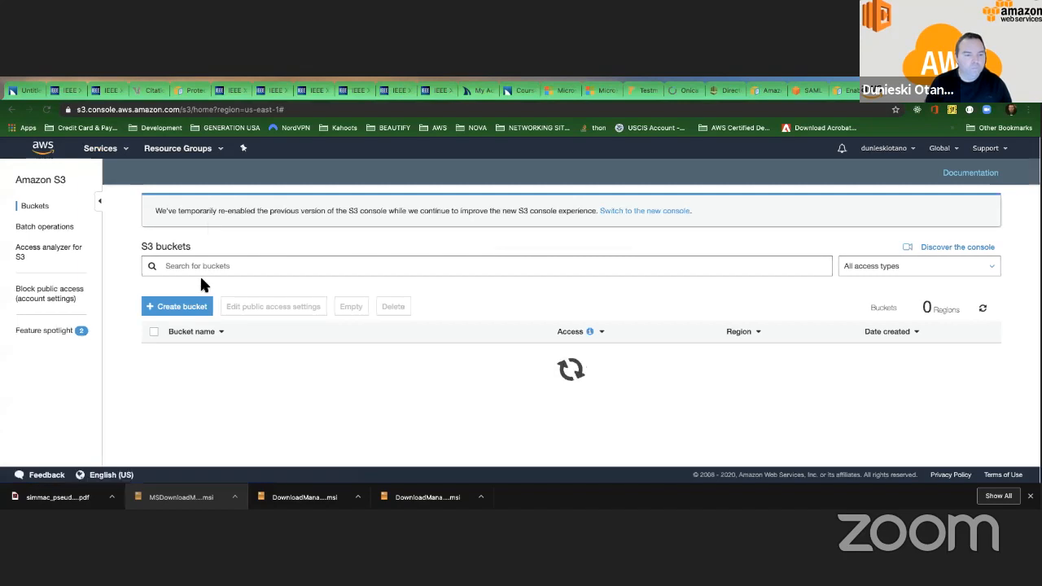
Create a bucket in US East (N. Virginia) whose name joins "saa-", the owner's first name and "-bucket".
{"action": "left_click", "coordinate": [181, 310]}
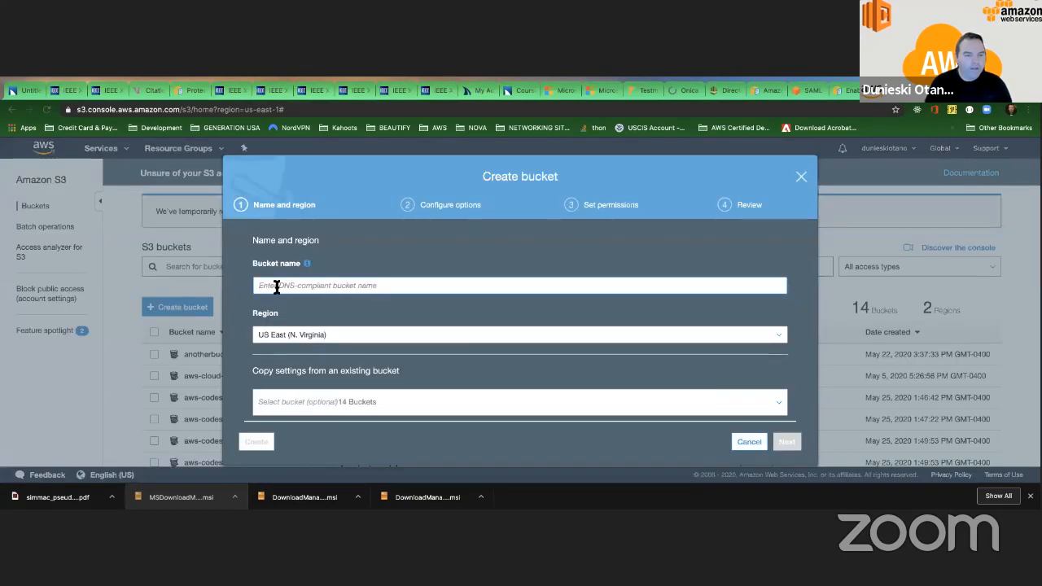
{"action": "left_click", "coordinate": [279, 286]}
{"action": "type", "text": "saa"}
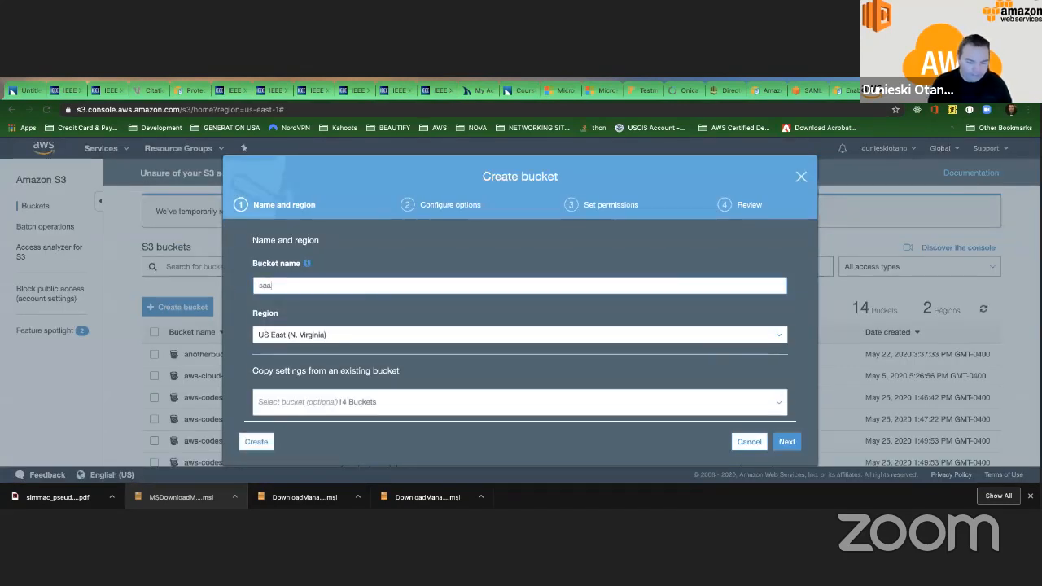
{"action": "type", "text": "-duniesk"}
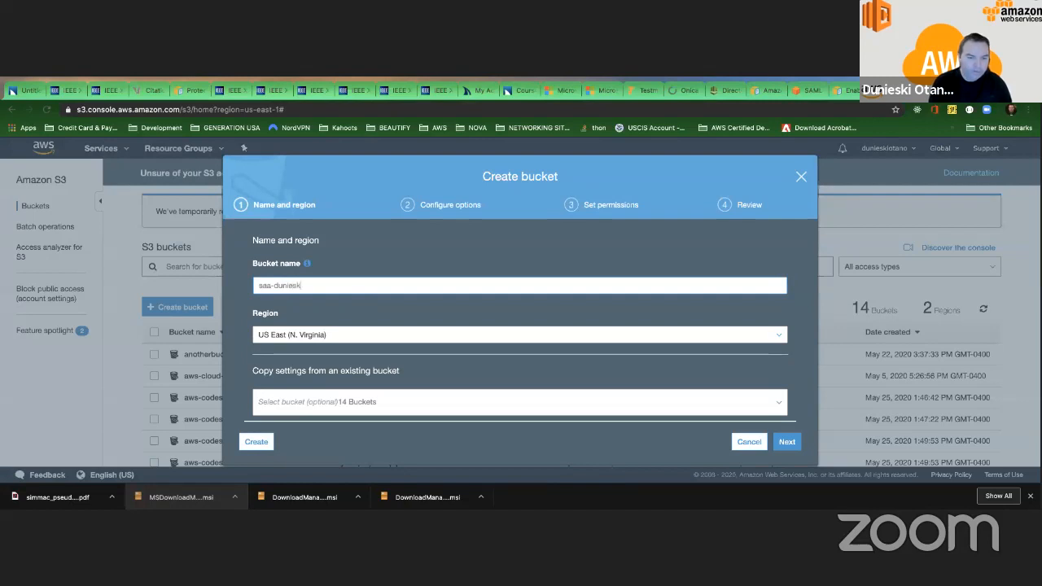
{"action": "type", "text": "i-bucket"}
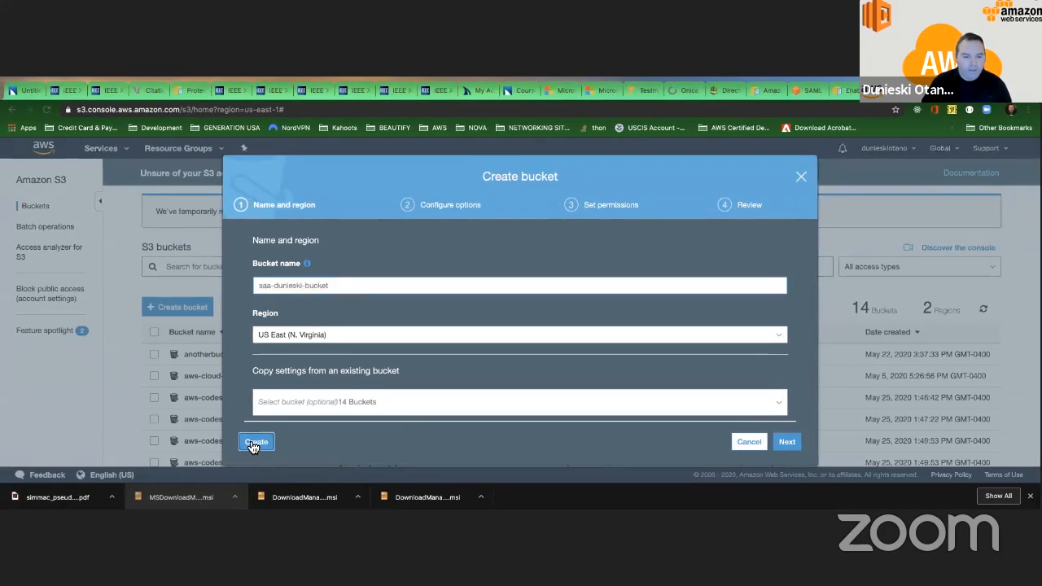
{"action": "left_click", "coordinate": [255, 441]}
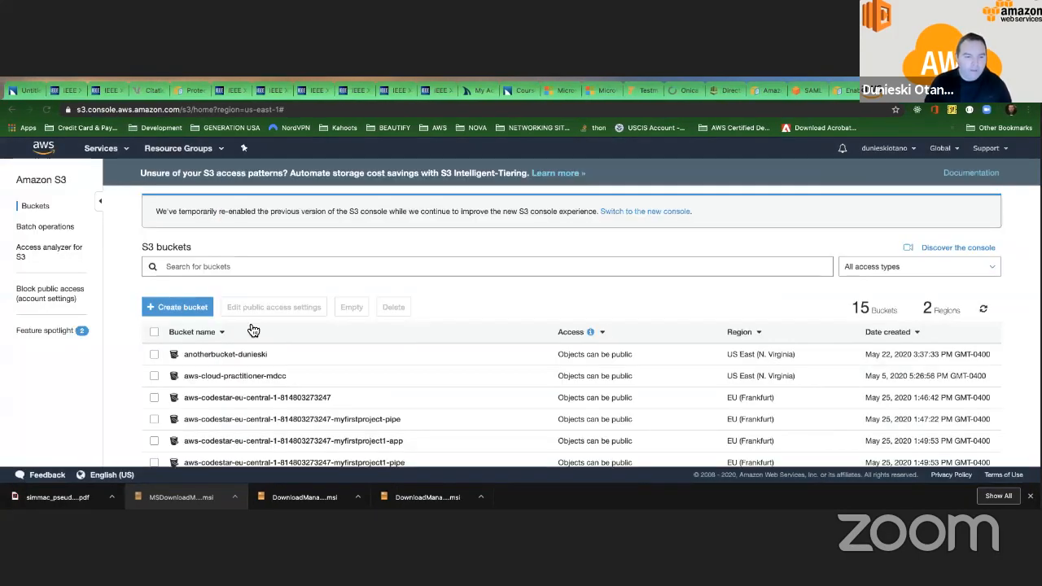
Turn off Block all public access in the new bucket's permissions and save, entering "confirm" to apply the change.
{"action": "scroll", "coordinate": [253, 330], "scroll_direction": "down", "scroll_amount": 5}
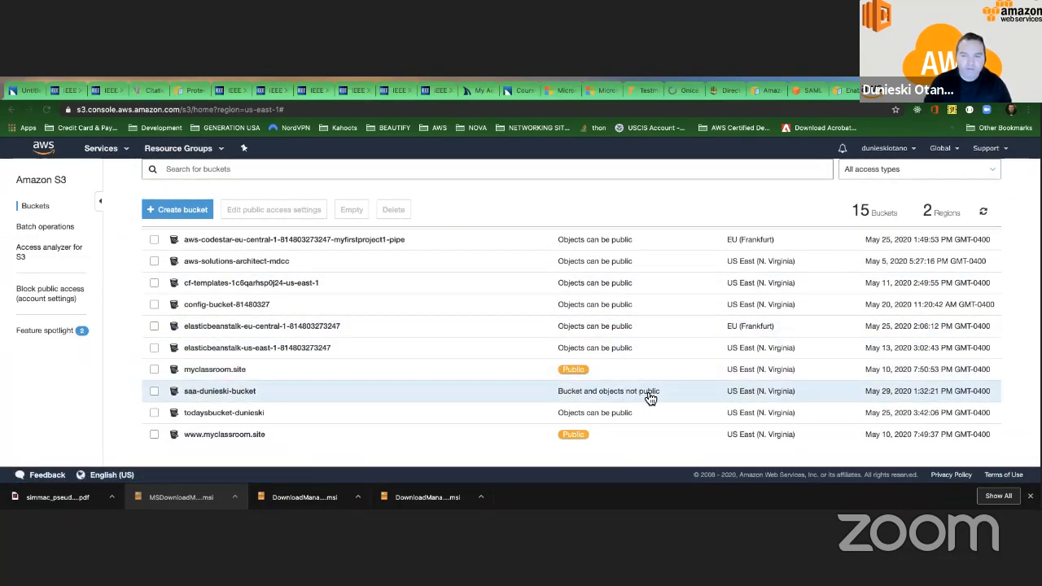
{"action": "left_click", "coordinate": [212, 393]}
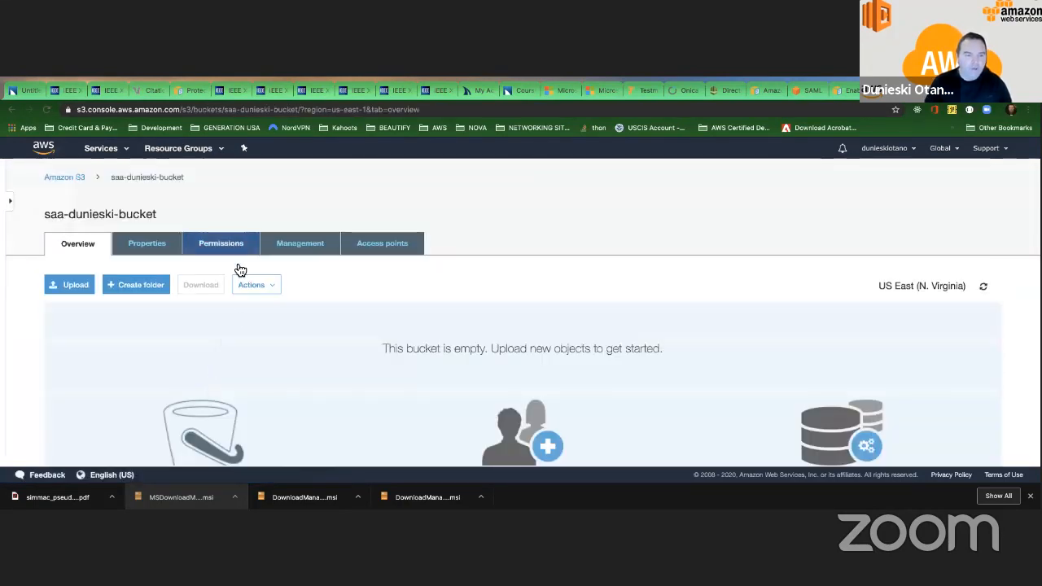
{"action": "left_click", "coordinate": [229, 250]}
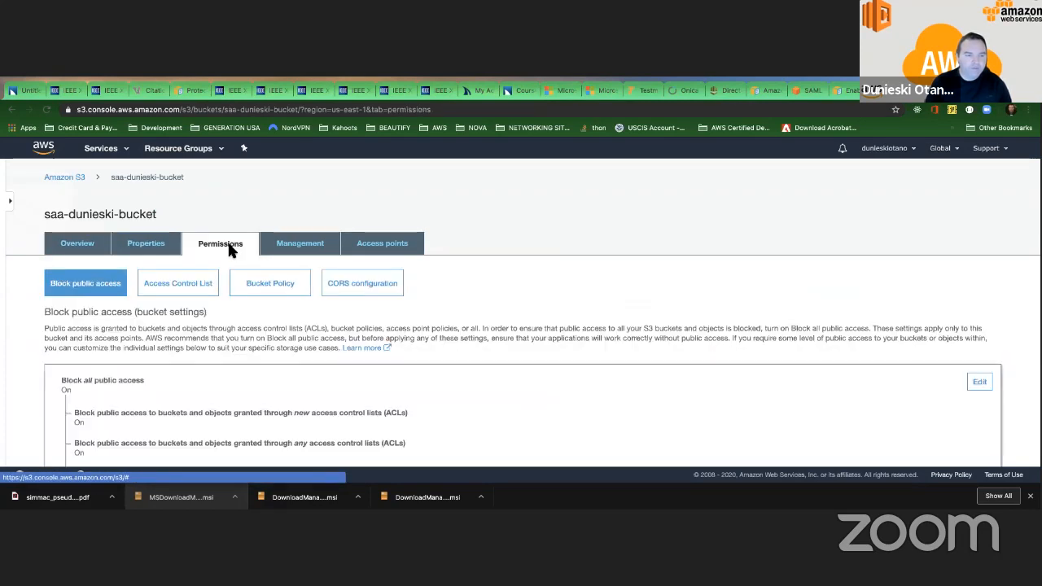
{"action": "scroll", "coordinate": [342, 248], "scroll_direction": "down", "scroll_amount": 3}
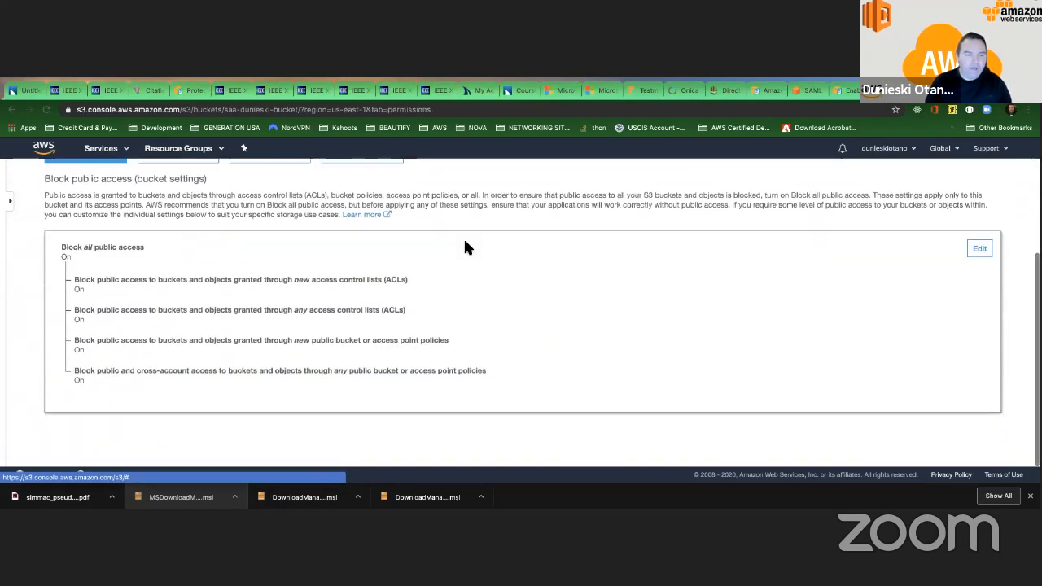
{"action": "left_click", "coordinate": [980, 250]}
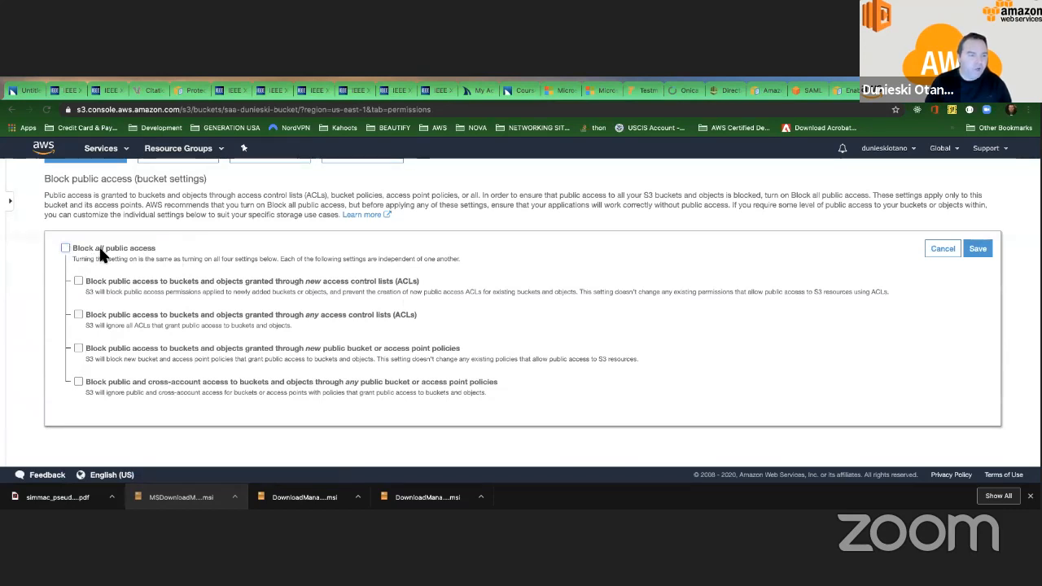
{"action": "left_click", "coordinate": [972, 248]}
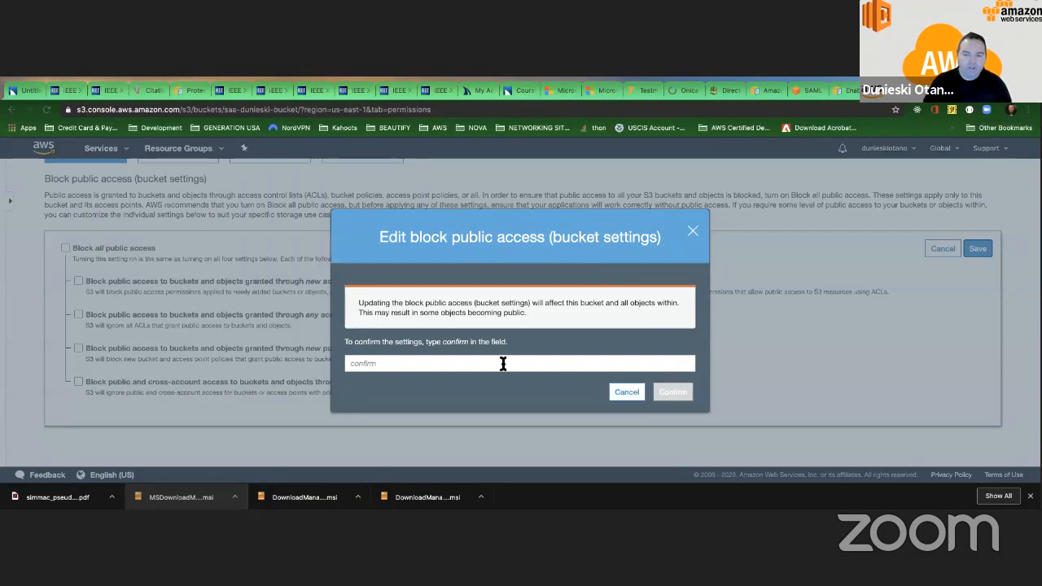
{"action": "type", "text": "confirm"}
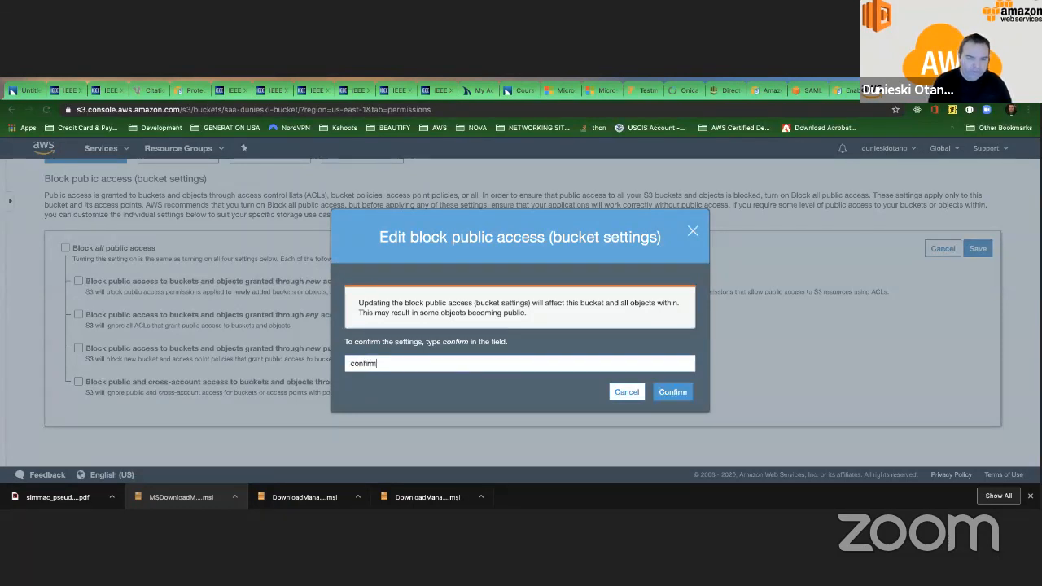
{"action": "key", "text": "Return"}
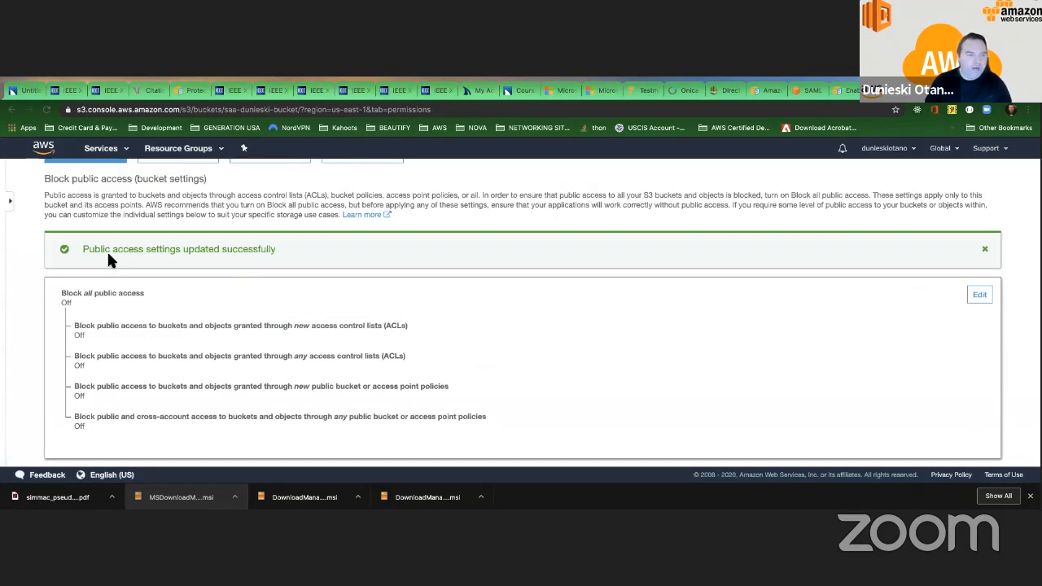
Return to the list of S3 buckets and check the new bucket's access status and summary.
{"action": "scroll", "coordinate": [110, 252], "scroll_direction": "up", "scroll_amount": 2}
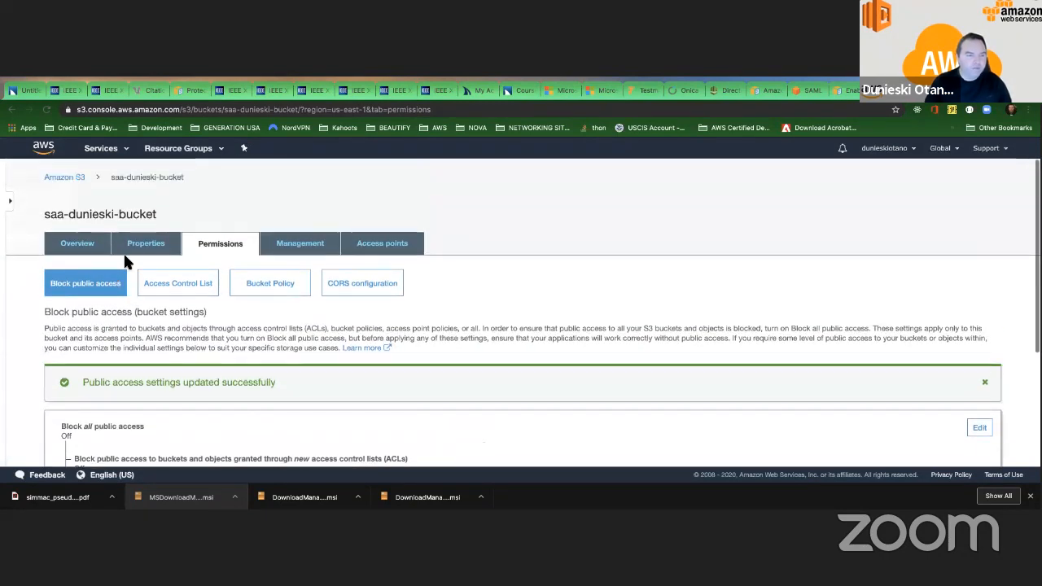
{"action": "left_click", "coordinate": [73, 178]}
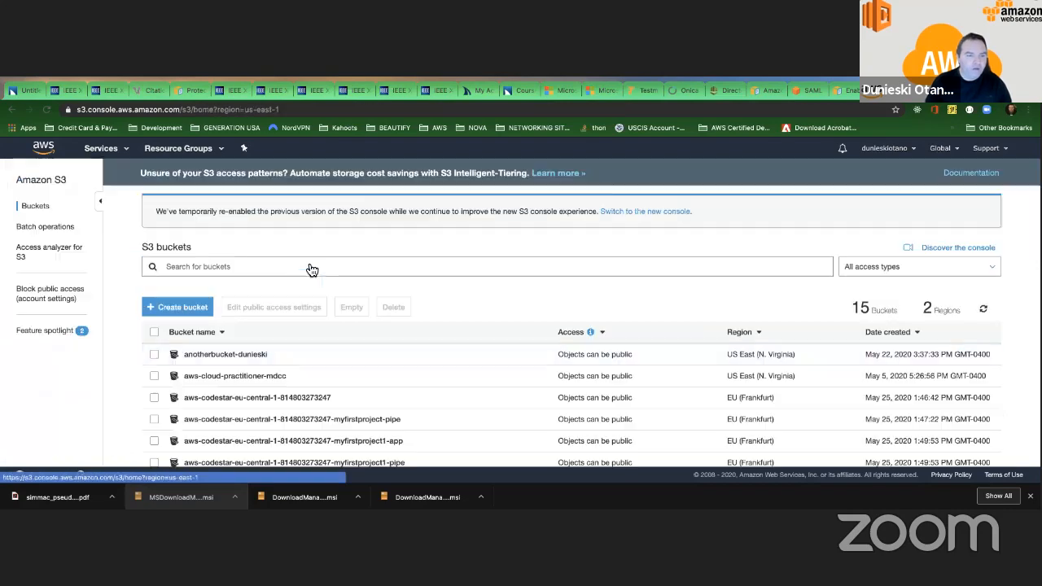
{"action": "scroll", "coordinate": [453, 286], "scroll_direction": "down", "scroll_amount": 5}
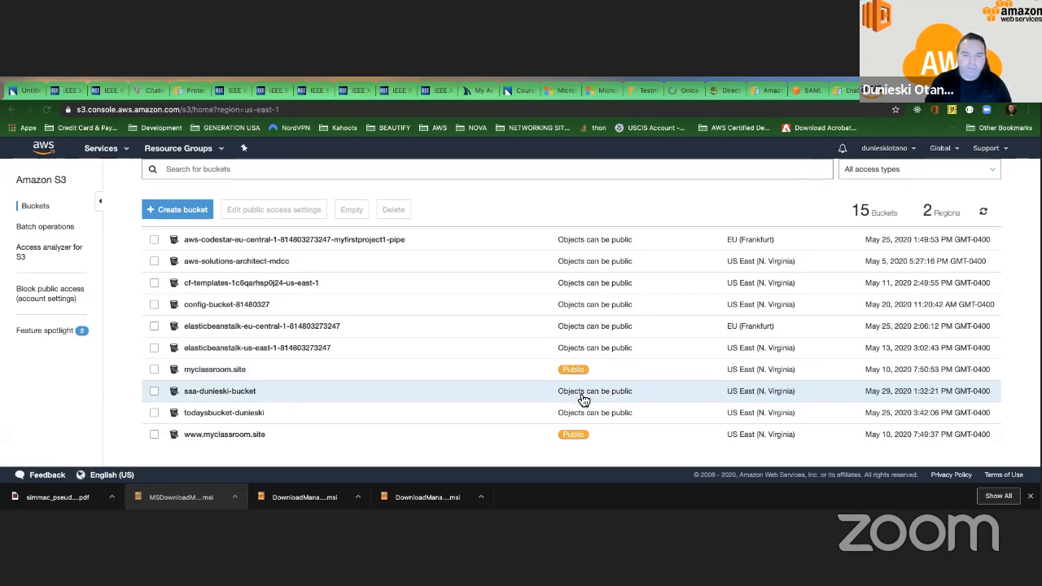
{"action": "left_click", "coordinate": [577, 397]}
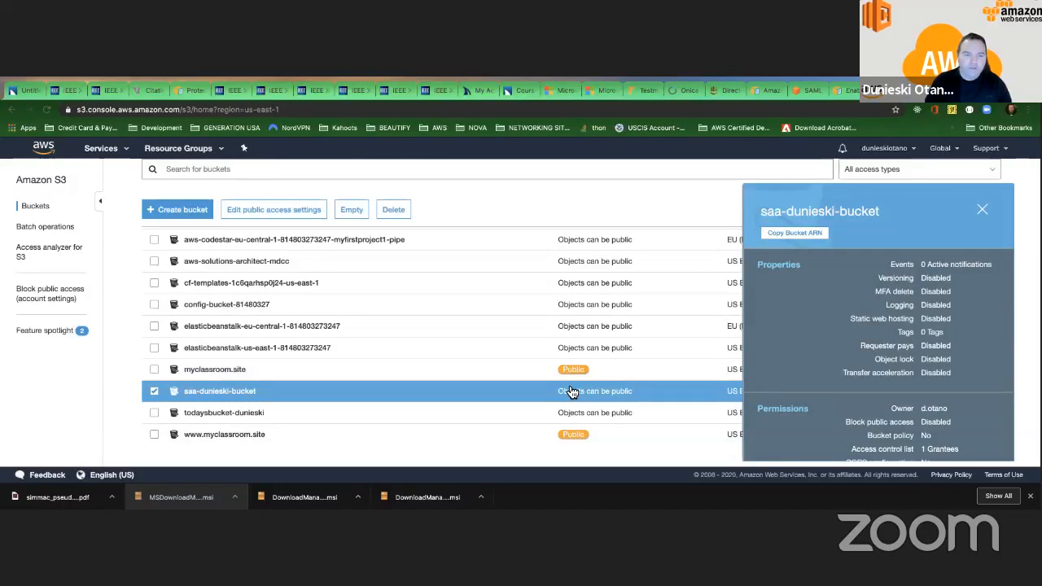
Upload AWS Support Plans.pdf from the Desktop folder into the new bucket.
{"action": "left_click", "coordinate": [236, 391]}
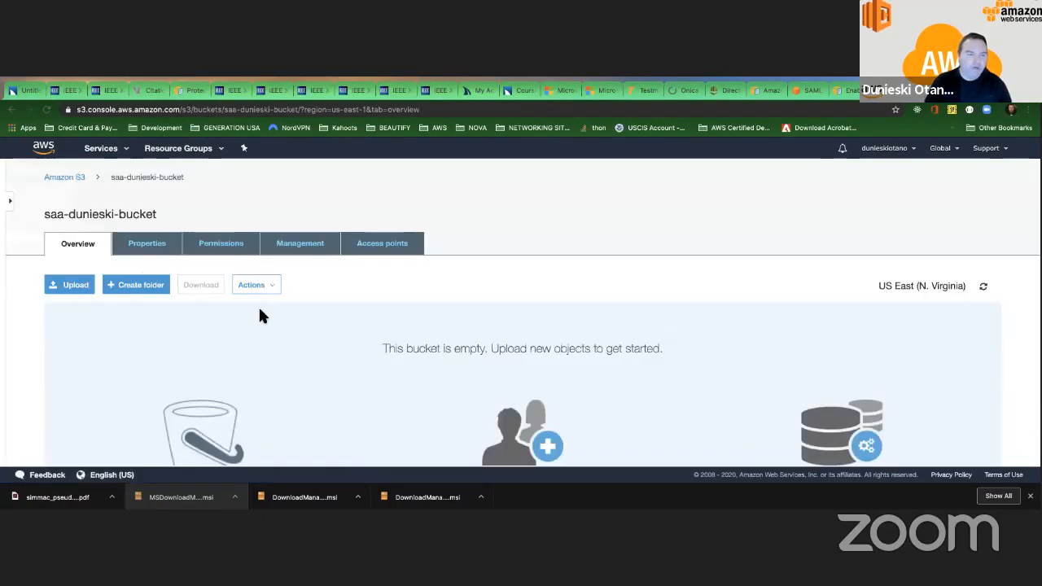
{"action": "left_click", "coordinate": [80, 287]}
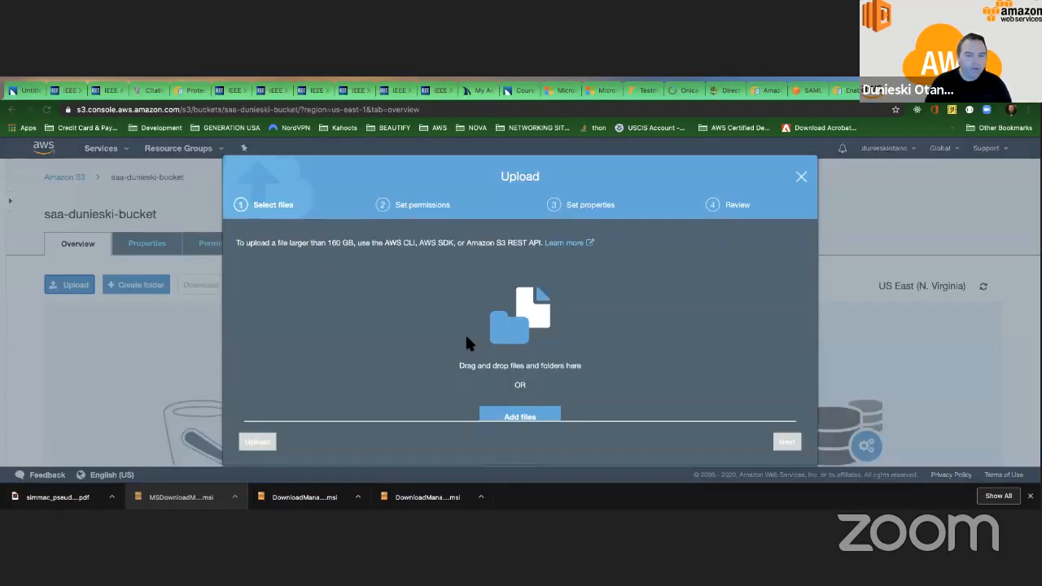
{"action": "left_click", "coordinate": [530, 415]}
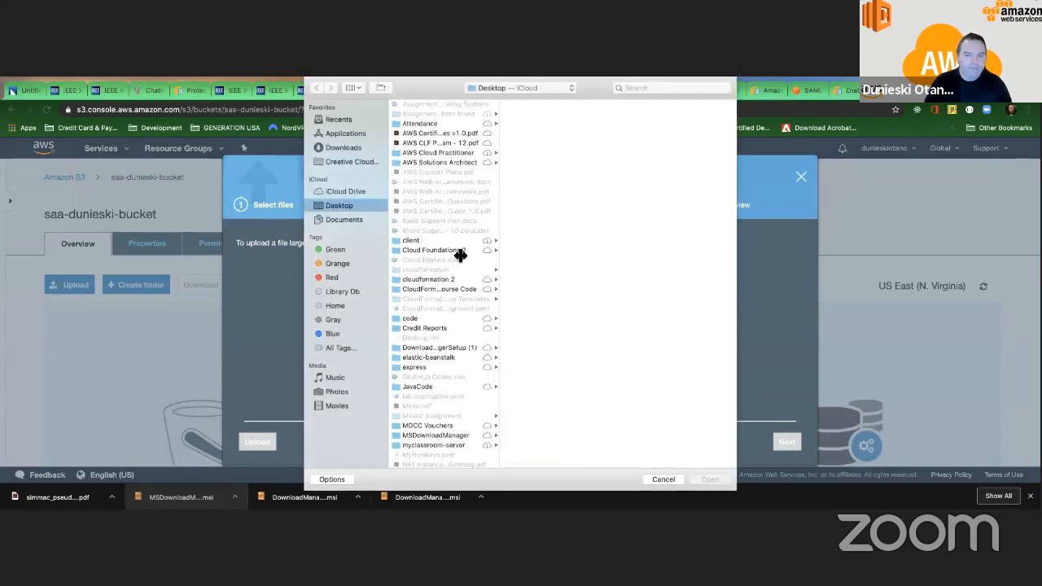
{"action": "left_click", "coordinate": [429, 134]}
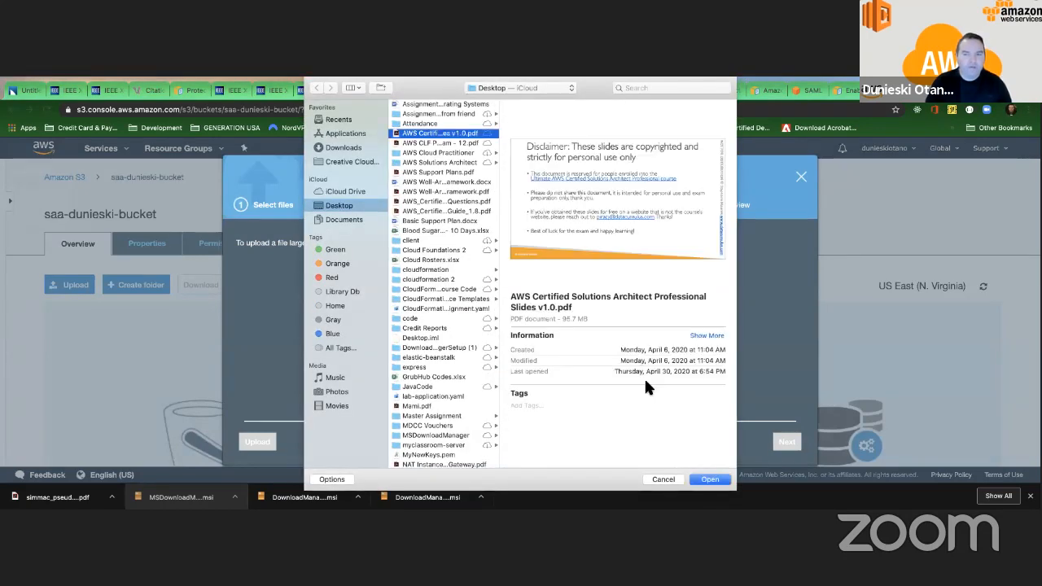
{"action": "left_click", "coordinate": [432, 172]}
{"action": "left_click", "coordinate": [720, 480]}
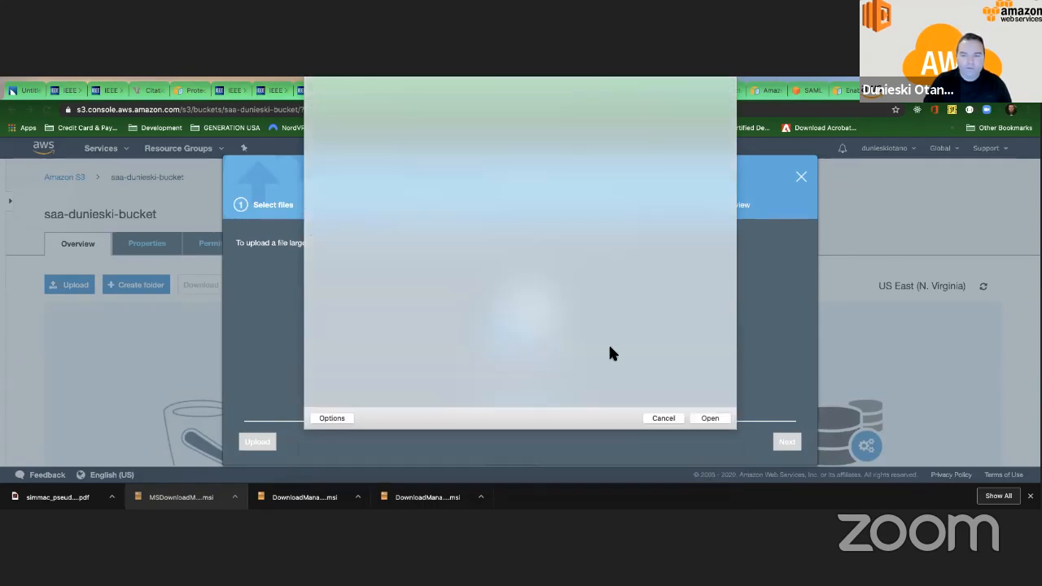
{"action": "left_click", "coordinate": [257, 441]}
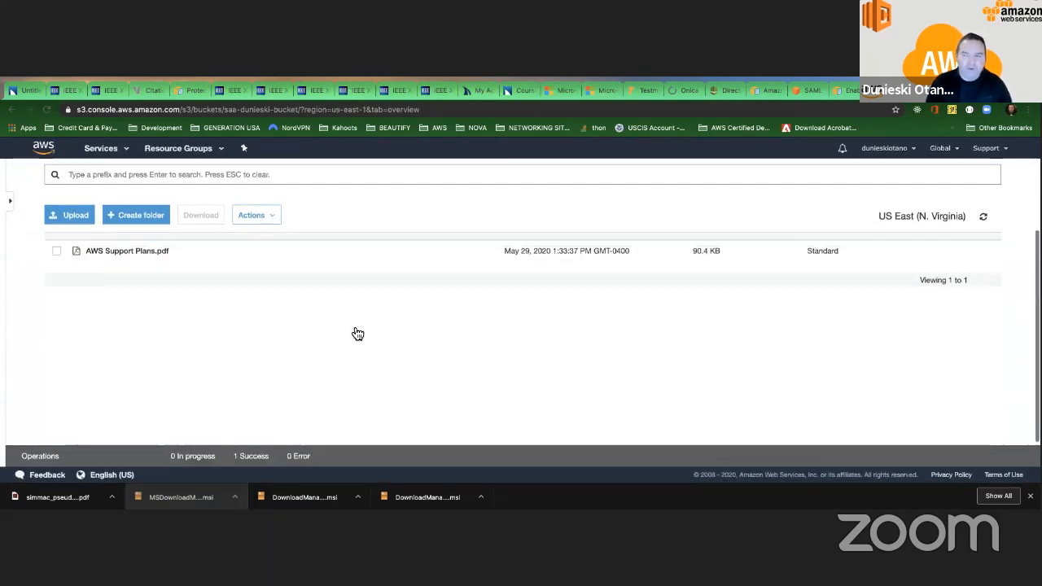
Review the overview, properties and permissions summary of the uploaded AWS Support Plans.pdf.
{"action": "left_click", "coordinate": [56, 383]}
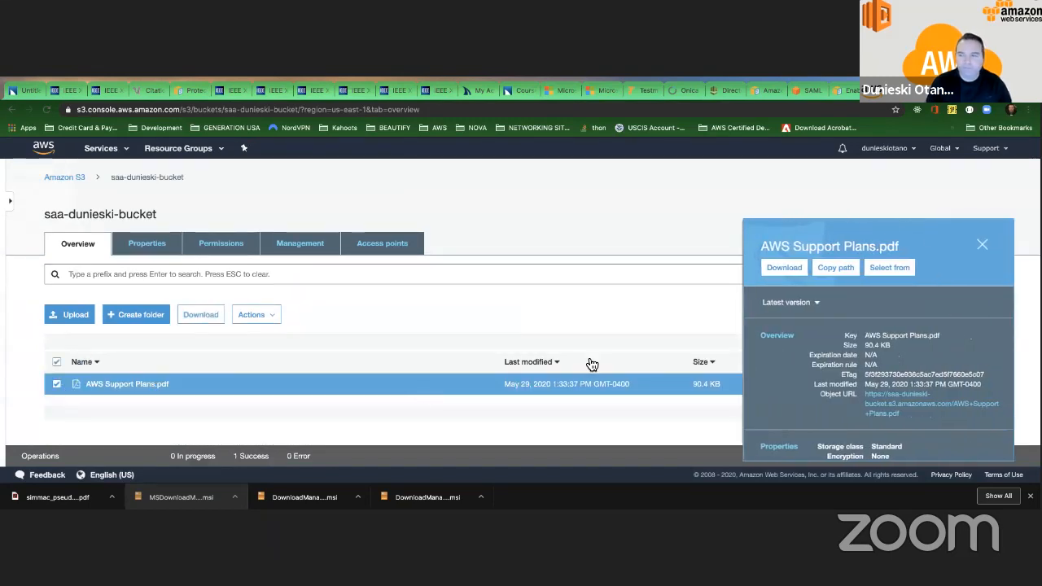
{"action": "scroll", "coordinate": [910, 351], "scroll_direction": "down", "scroll_amount": 2}
{"action": "scroll", "coordinate": [910, 352], "scroll_direction": "down", "scroll_amount": 4}
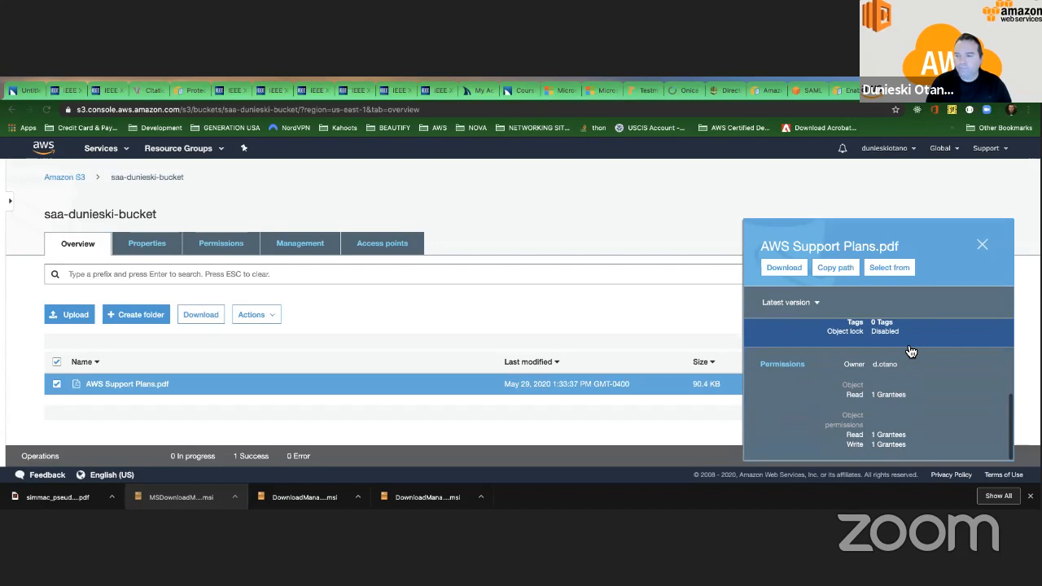
{"action": "scroll", "coordinate": [910, 352], "scroll_direction": "up", "scroll_amount": 3}
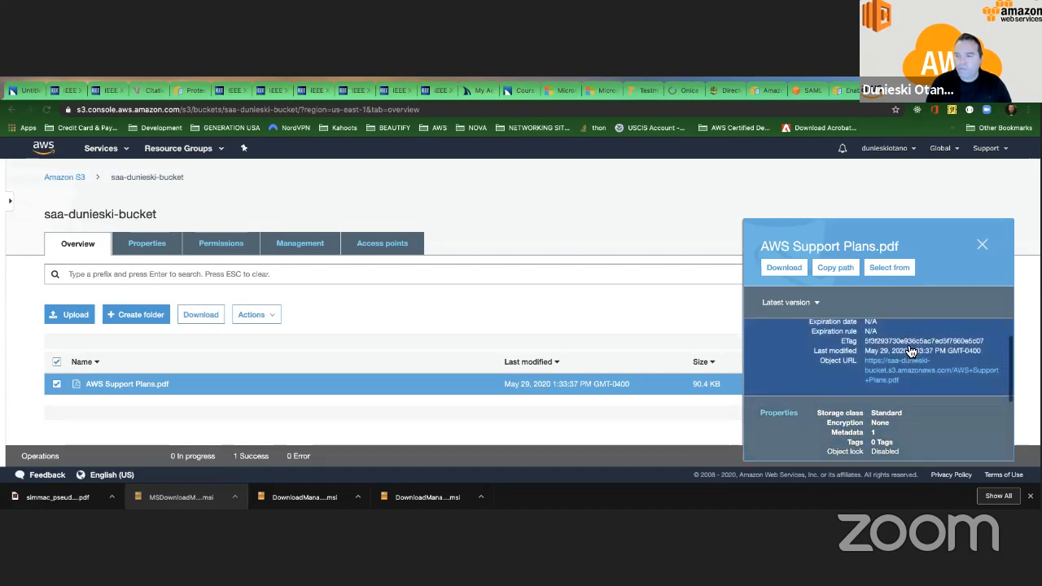
{"action": "scroll", "coordinate": [910, 351], "scroll_direction": "up", "scroll_amount": 1}
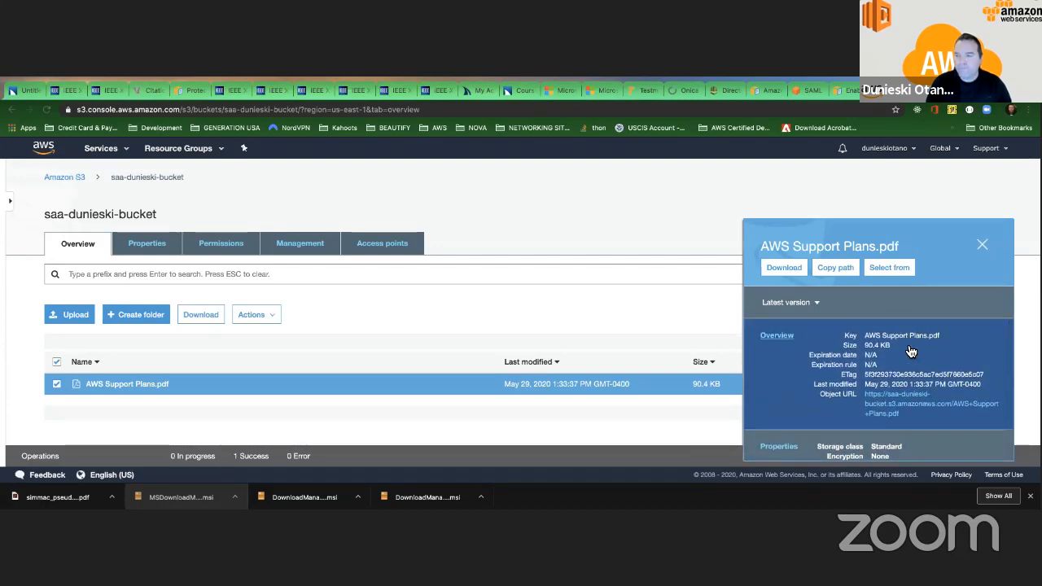
Test access to AWS Support Plans.pdf through its Object URL and return to the object's overview.
{"action": "left_click", "coordinate": [783, 337]}
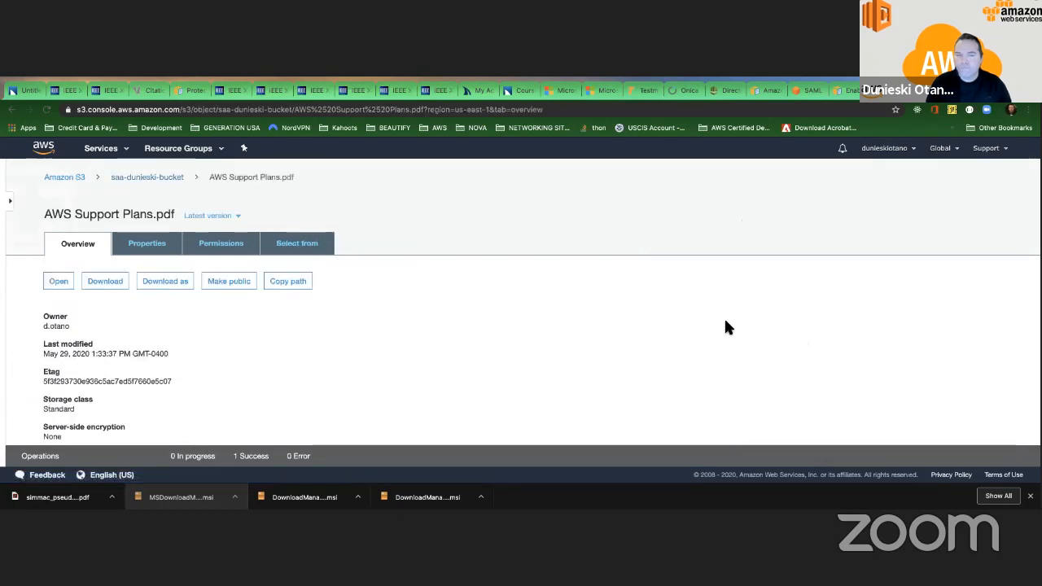
{"action": "scroll", "coordinate": [313, 325], "scroll_direction": "down", "scroll_amount": 3}
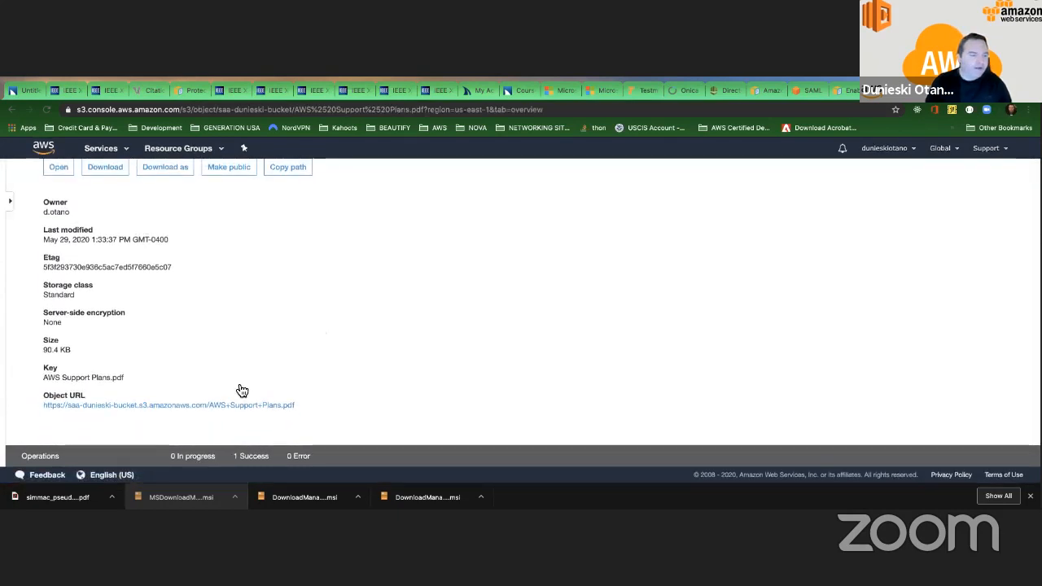
{"action": "left_click", "coordinate": [244, 406]}
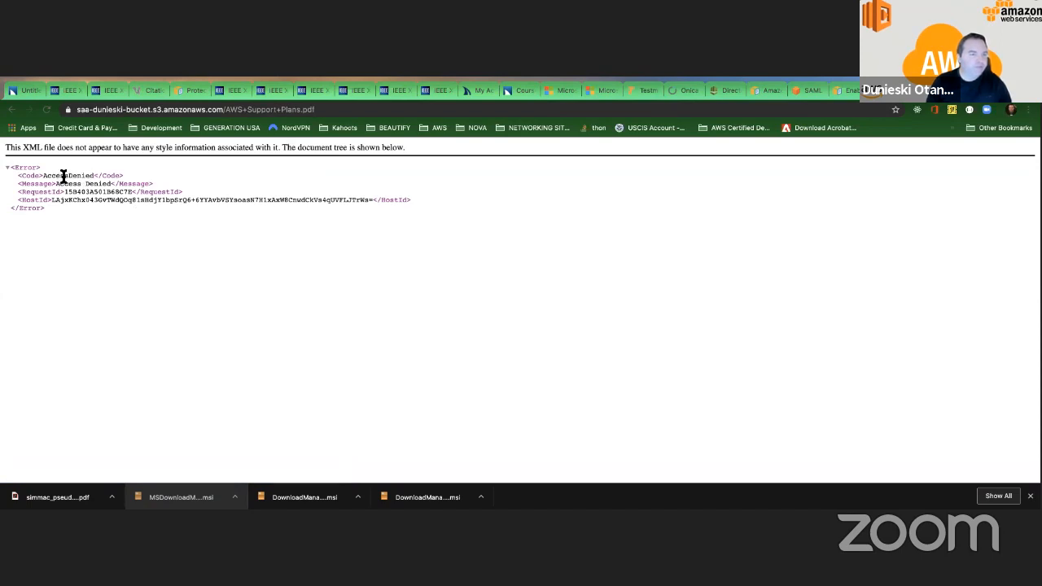
{"action": "left_click", "coordinate": [11, 109]}
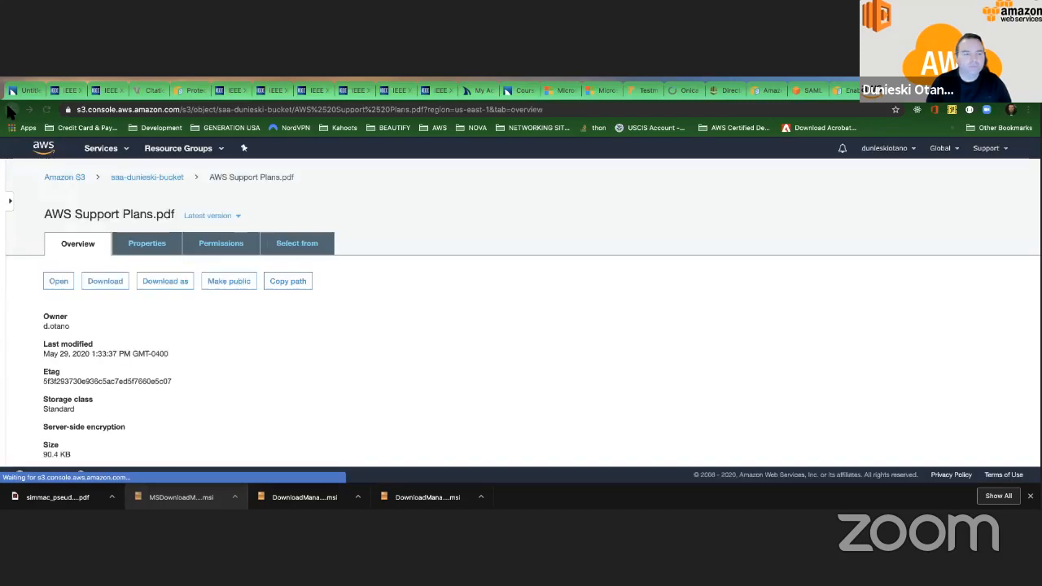
Make the AWS Support Plans.pdf object public.
{"action": "scroll", "coordinate": [154, 185], "scroll_direction": "down", "scroll_amount": 2}
{"action": "scroll", "coordinate": [162, 187], "scroll_direction": "up", "scroll_amount": 1}
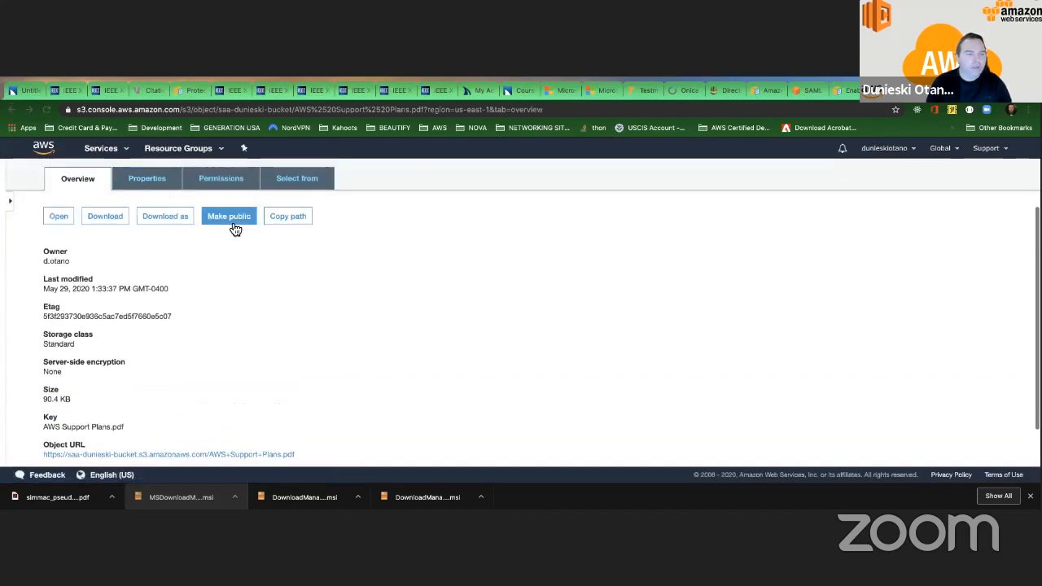
{"action": "left_click", "coordinate": [227, 218]}
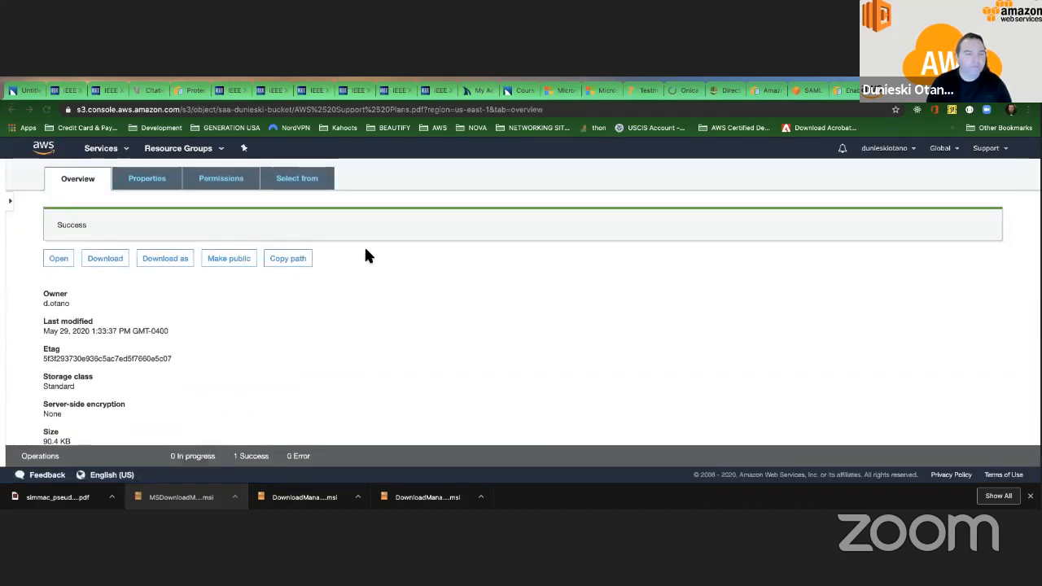
Test public access to AWS Support Plans.pdf through its Object URL and return to the object's overview.
{"action": "scroll", "coordinate": [366, 256], "scroll_direction": "down", "scroll_amount": 2}
{"action": "scroll", "coordinate": [366, 256], "scroll_direction": "up", "scroll_amount": 3}
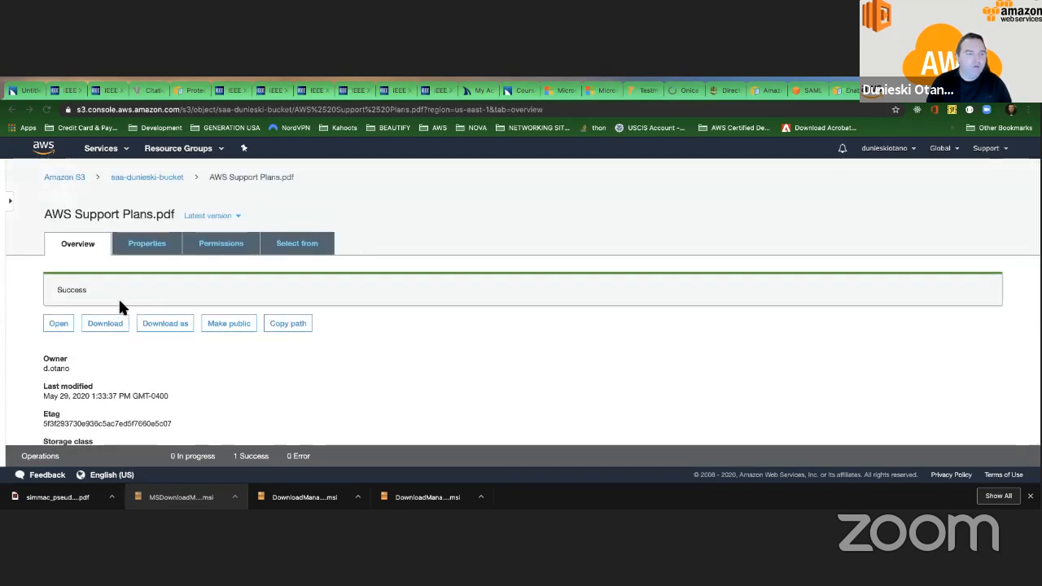
{"action": "scroll", "coordinate": [90, 283], "scroll_direction": "down", "scroll_amount": 3}
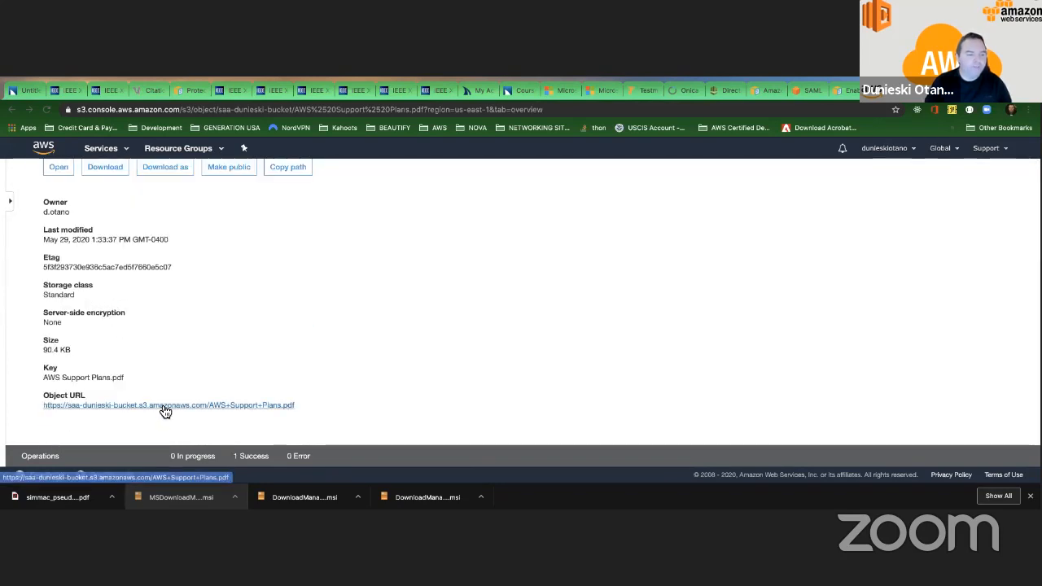
{"action": "left_click", "coordinate": [161, 405]}
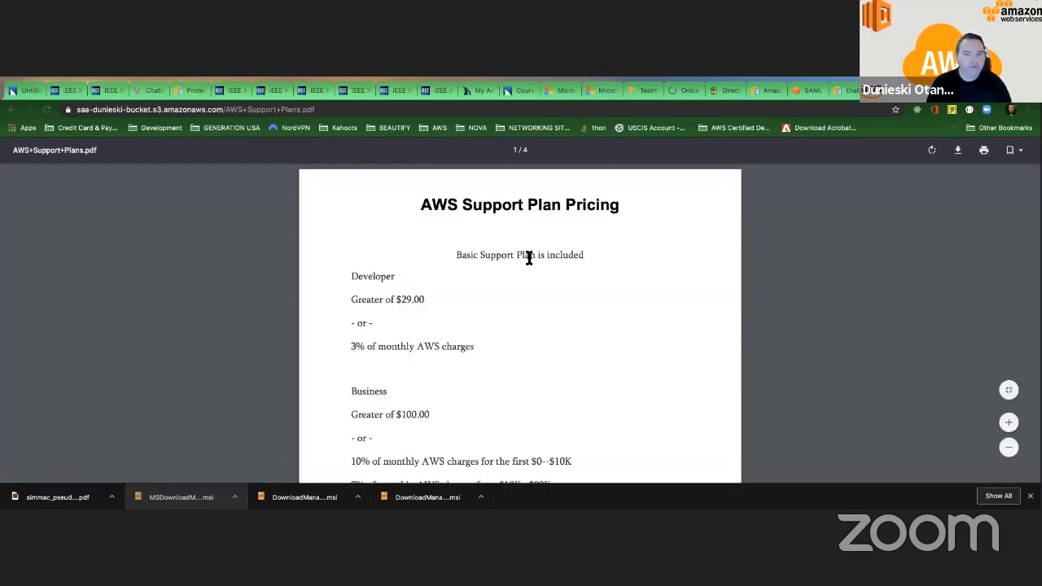
{"action": "scroll", "coordinate": [529, 257], "scroll_direction": "down", "scroll_amount": 10}
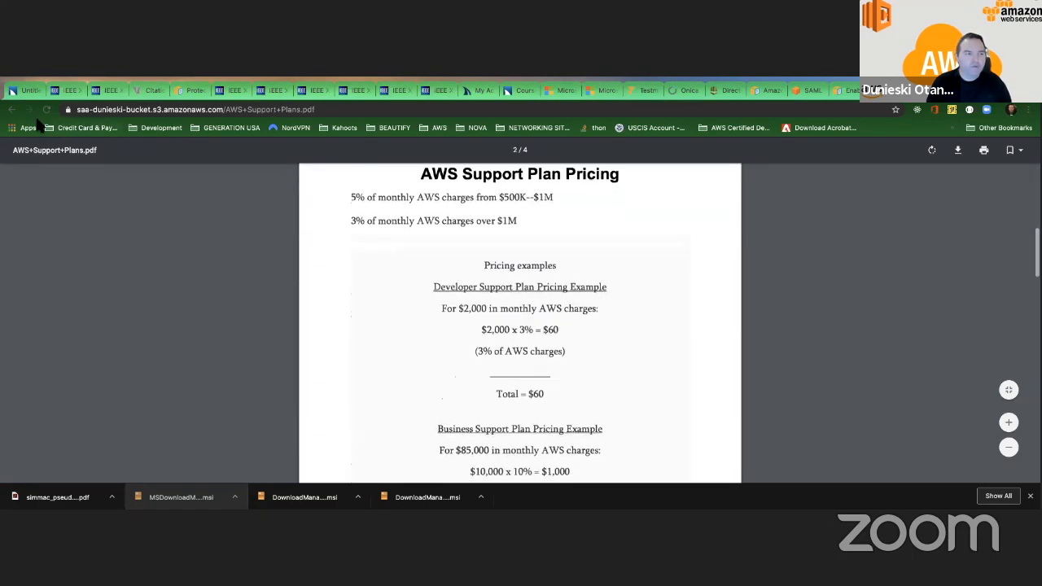
{"action": "left_click", "coordinate": [12, 111]}
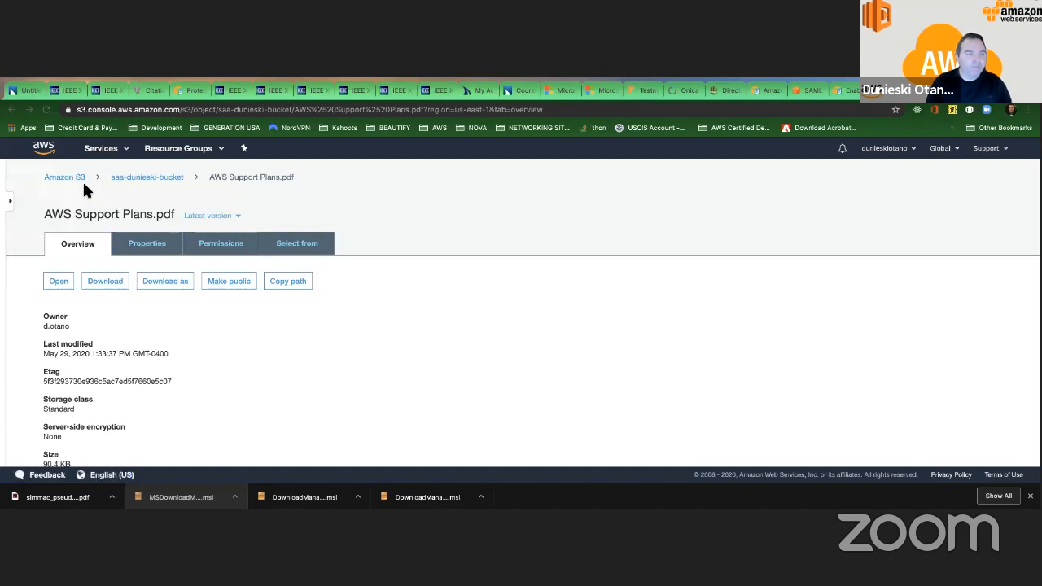
Go back to the list of all S3 buckets and check the new bucket's access status.
{"action": "left_click", "coordinate": [130, 178]}
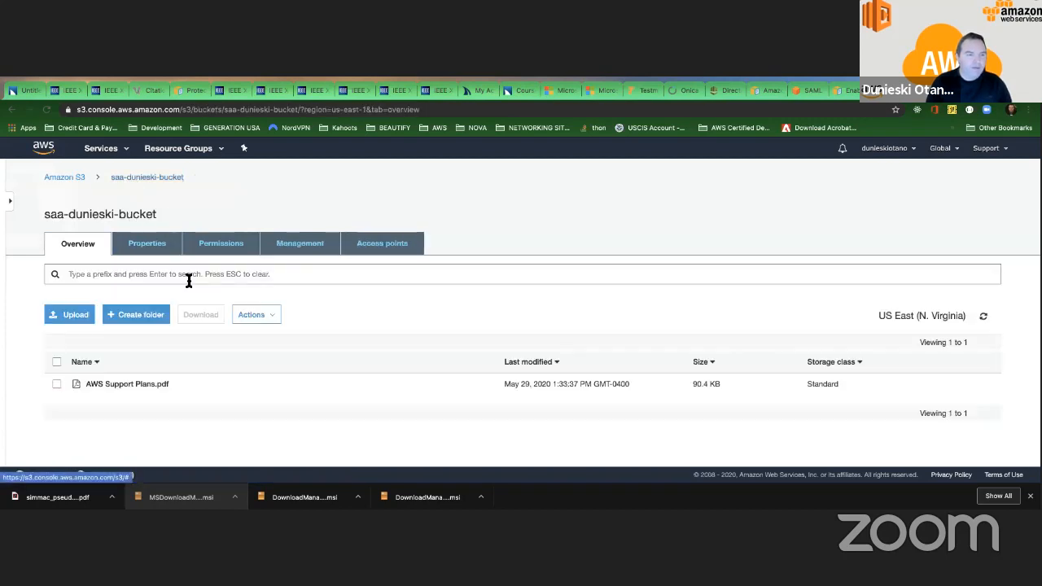
{"action": "left_click", "coordinate": [65, 182]}
{"action": "scroll", "coordinate": [356, 342], "scroll_direction": "down", "scroll_amount": 3}
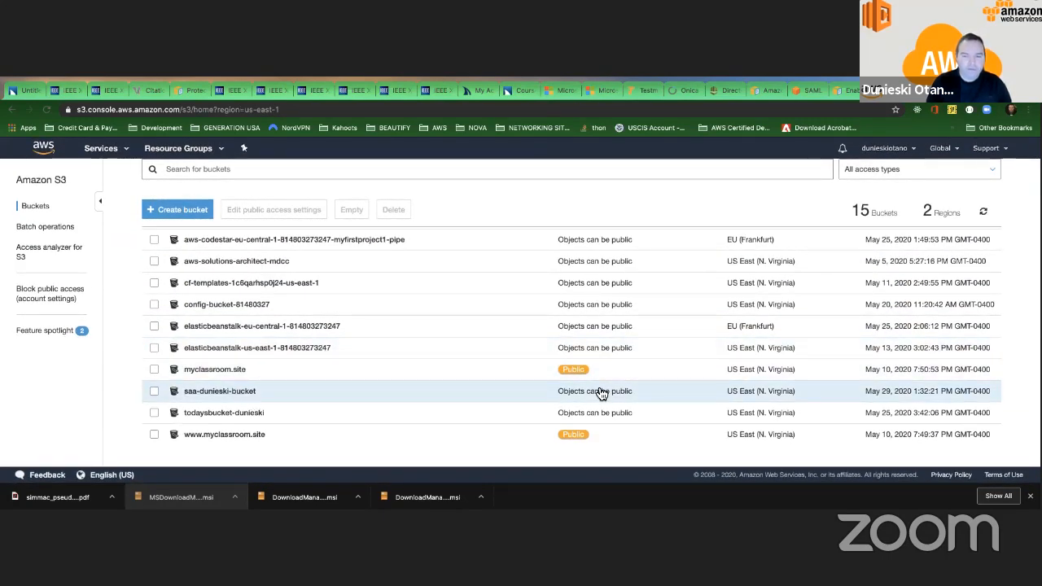
Open the new bucket and make AWS Support Plans.pdf public from its object list.
{"action": "left_click", "coordinate": [218, 392]}
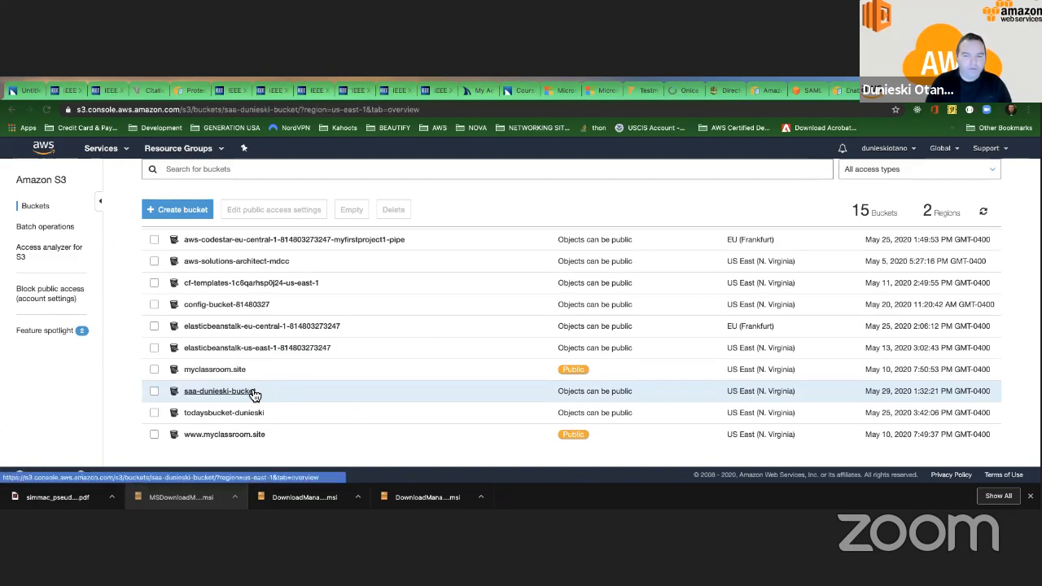
{"action": "scroll", "coordinate": [76, 283], "scroll_direction": "down", "scroll_amount": 1}
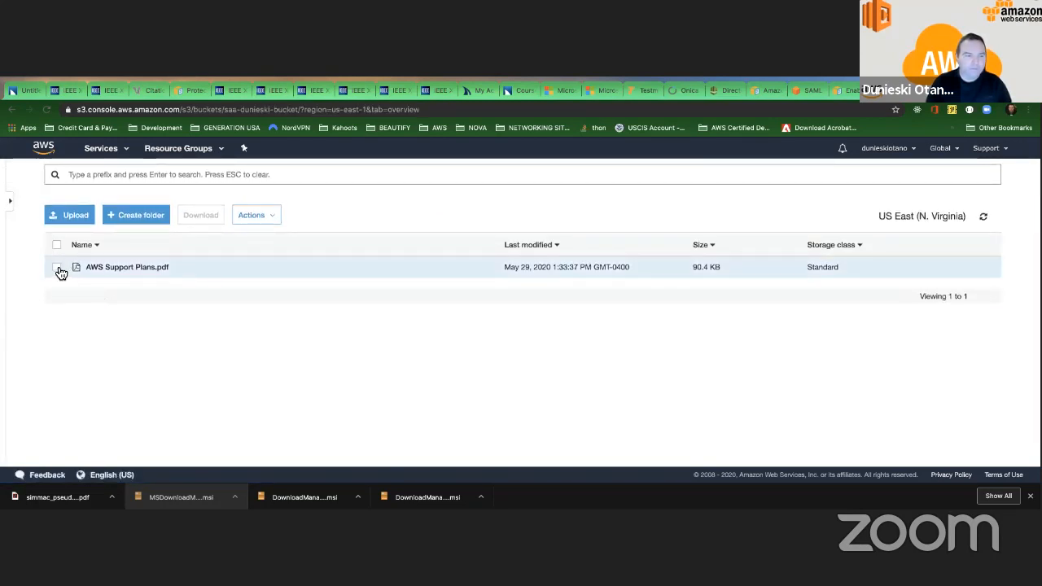
{"action": "left_click", "coordinate": [59, 269]}
{"action": "left_click", "coordinate": [254, 215]}
{"action": "scroll", "coordinate": [276, 309], "scroll_direction": "down", "scroll_amount": 2}
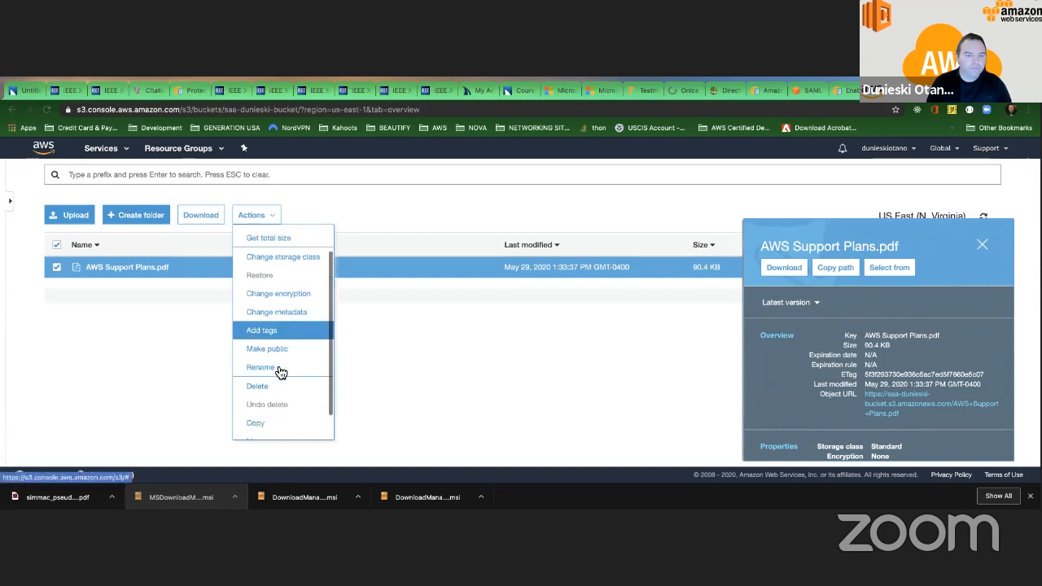
{"action": "left_click", "coordinate": [275, 326]}
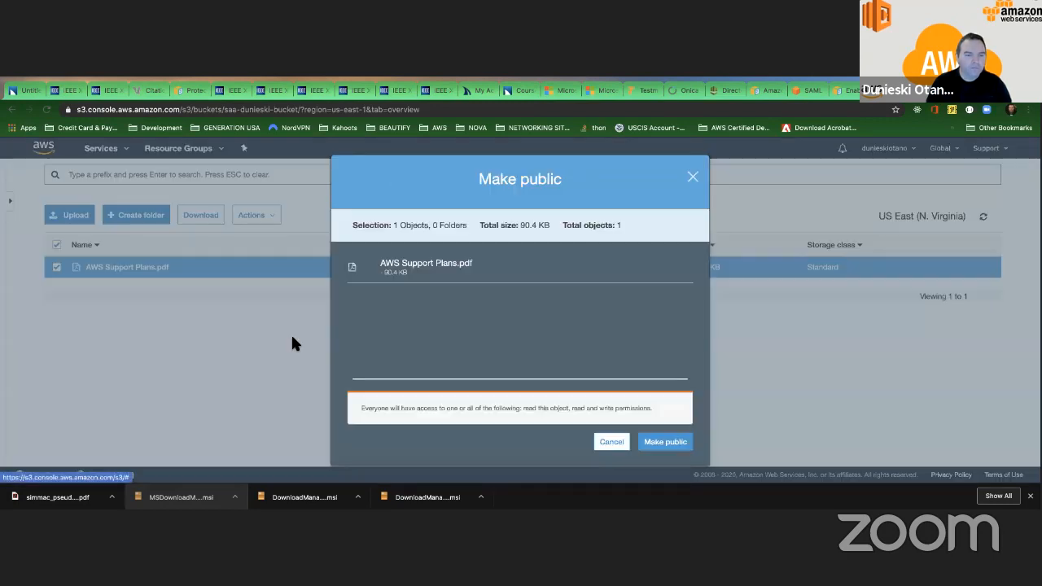
{"action": "left_click", "coordinate": [664, 441]}
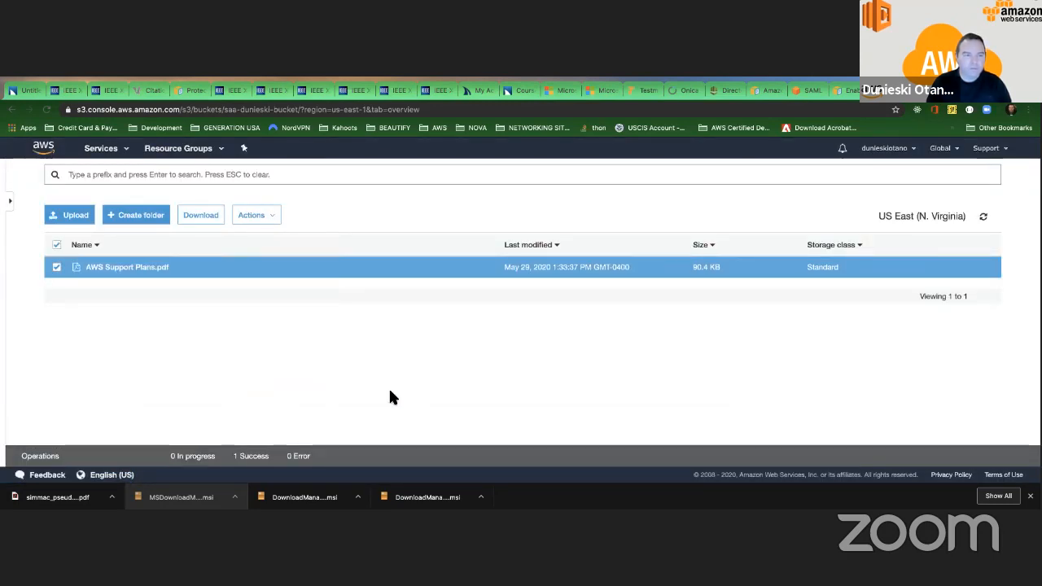
{"action": "scroll", "coordinate": [390, 391], "scroll_direction": "up", "scroll_amount": 2}
{"action": "scroll", "coordinate": [390, 391], "scroll_direction": "down", "scroll_amount": 2}
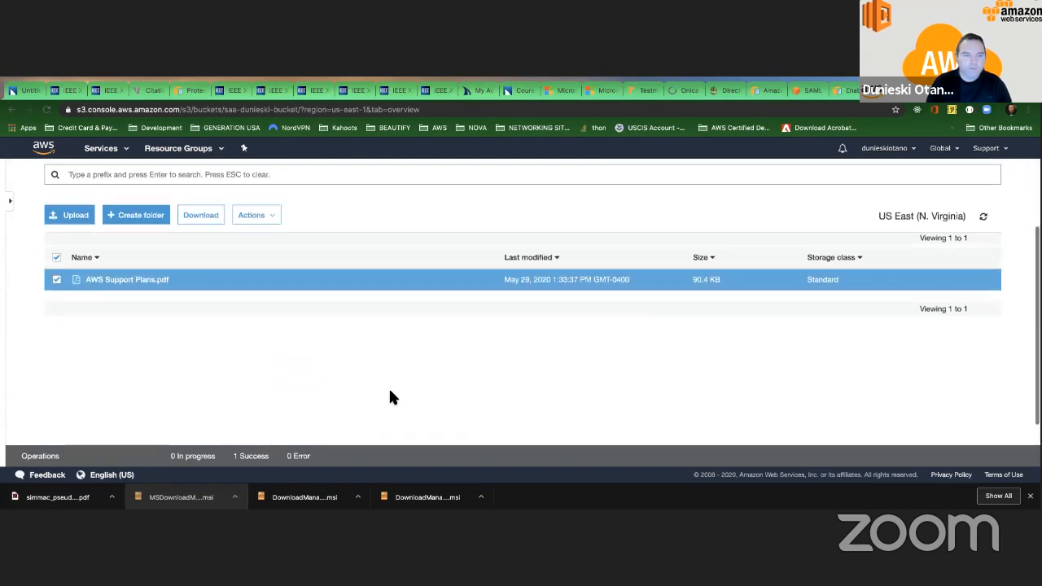
{"action": "scroll", "coordinate": [391, 396], "scroll_direction": "up", "scroll_amount": 2}
{"action": "left_click", "coordinate": [253, 289]}
{"action": "scroll", "coordinate": [295, 418], "scroll_direction": "down", "scroll_amount": 5}
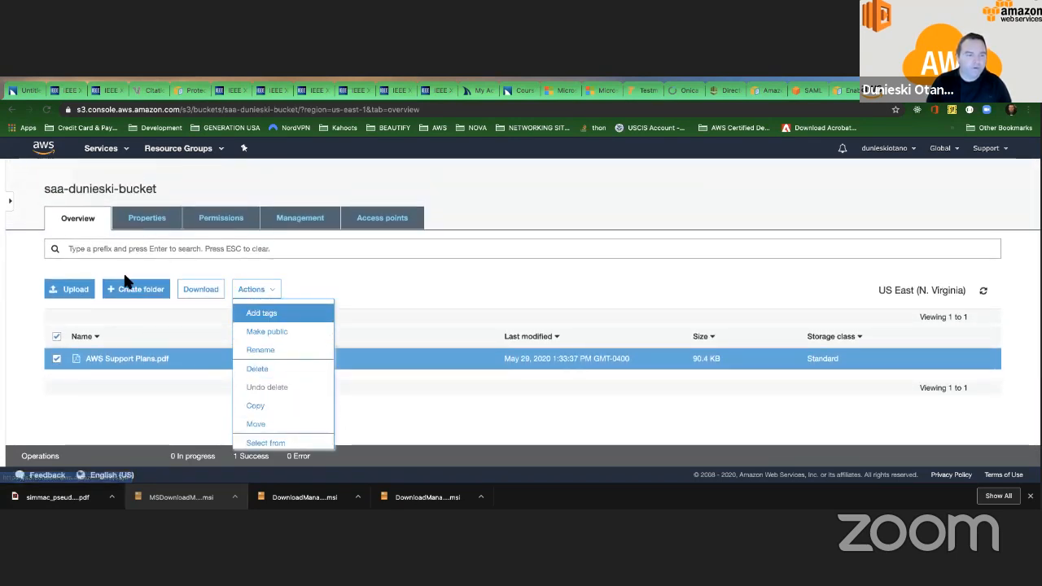
{"action": "left_click", "coordinate": [154, 317]}
{"action": "scroll", "coordinate": [77, 165], "scroll_direction": "up", "scroll_amount": 1}
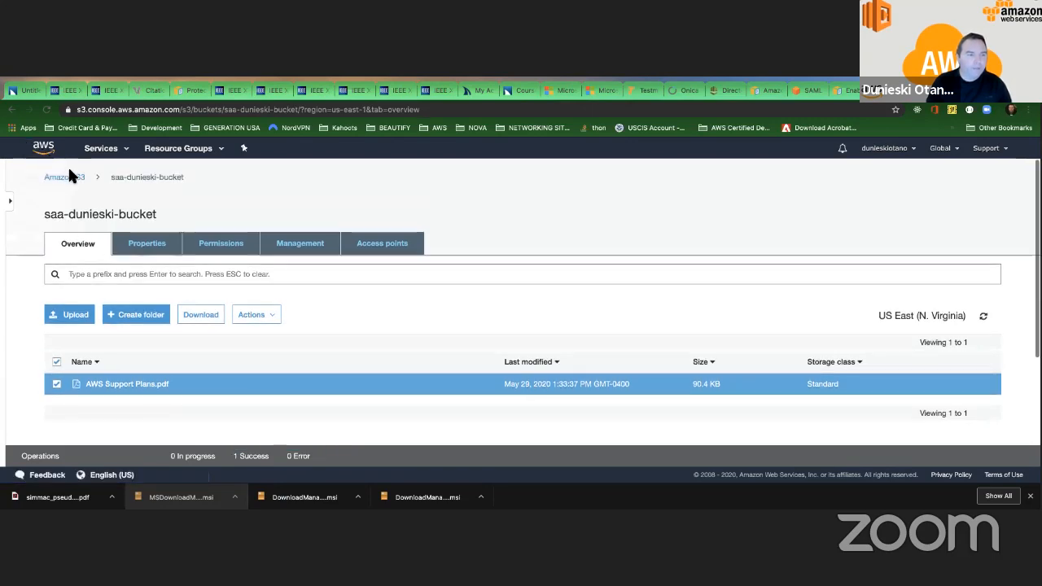
Return to the Amazon S3 bucket list and recheck the access status of the buckets.
{"action": "left_click", "coordinate": [71, 178]}
{"action": "scroll", "coordinate": [439, 310], "scroll_direction": "down", "scroll_amount": 2}
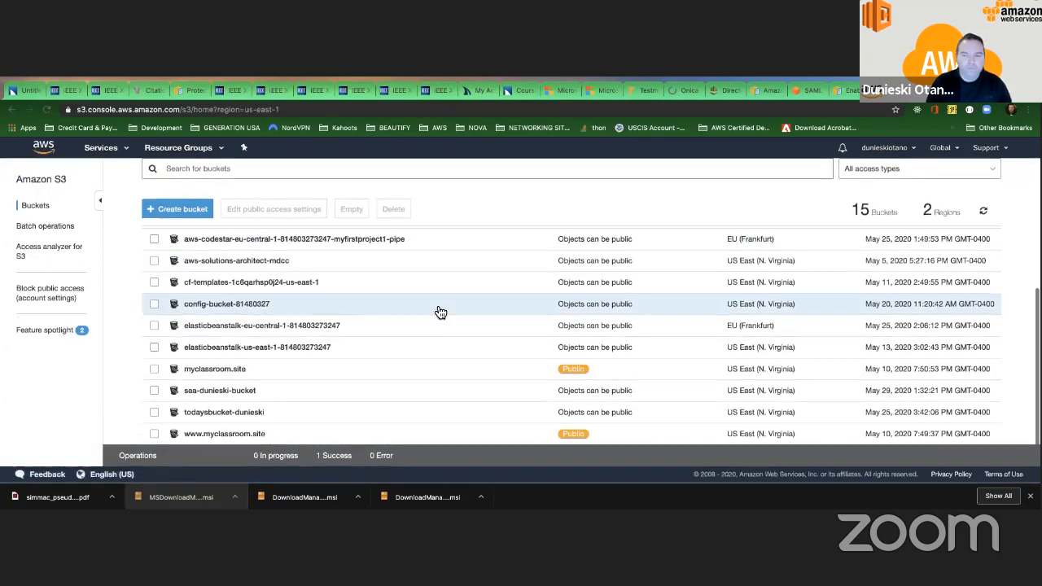
{"action": "scroll", "coordinate": [469, 303], "scroll_direction": "up", "scroll_amount": 3}
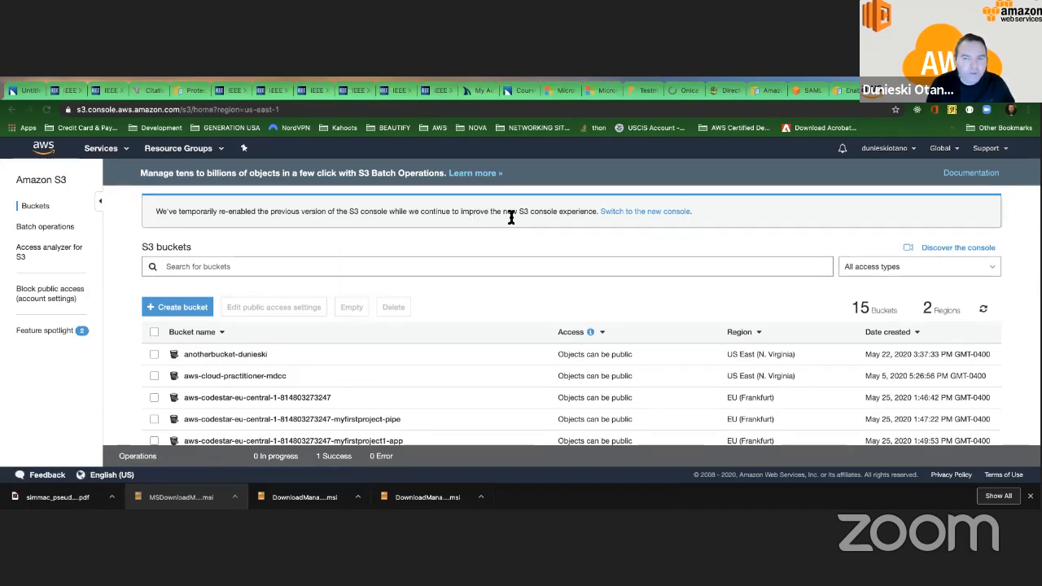
Switch to the new S3 console and examine the access status of the listed buckets.
{"action": "left_click", "coordinate": [650, 215]}
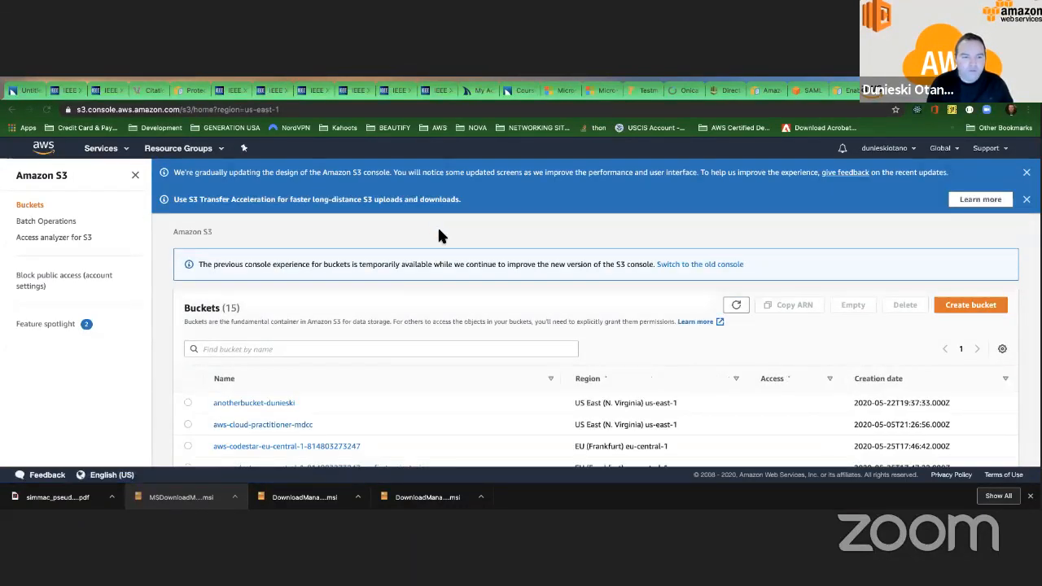
{"action": "scroll", "coordinate": [437, 227], "scroll_direction": "down", "scroll_amount": 5}
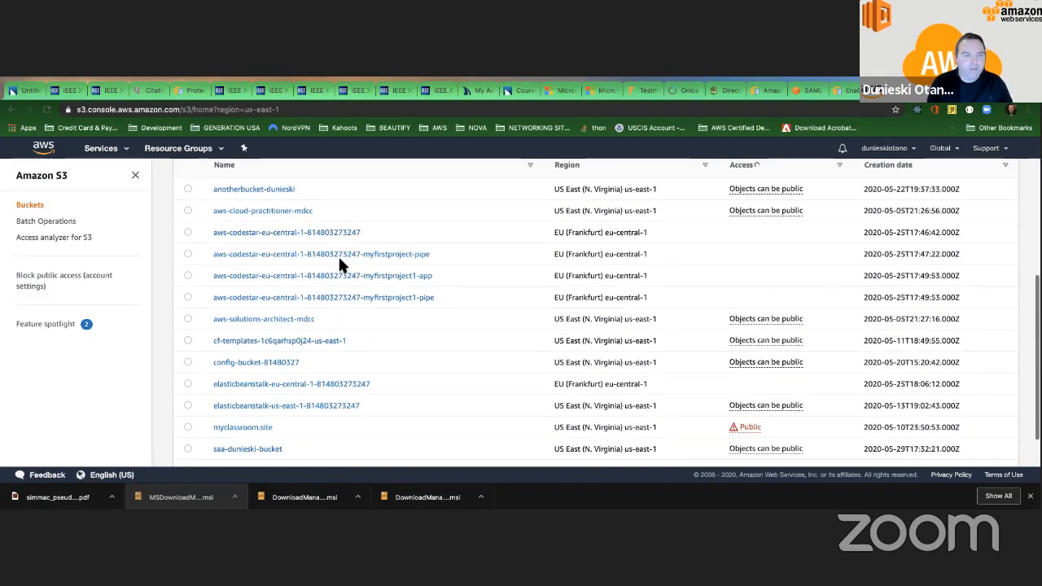
{"action": "scroll", "coordinate": [338, 255], "scroll_direction": "up", "scroll_amount": 3}
{"action": "scroll", "coordinate": [310, 255], "scroll_direction": "down", "scroll_amount": 1}
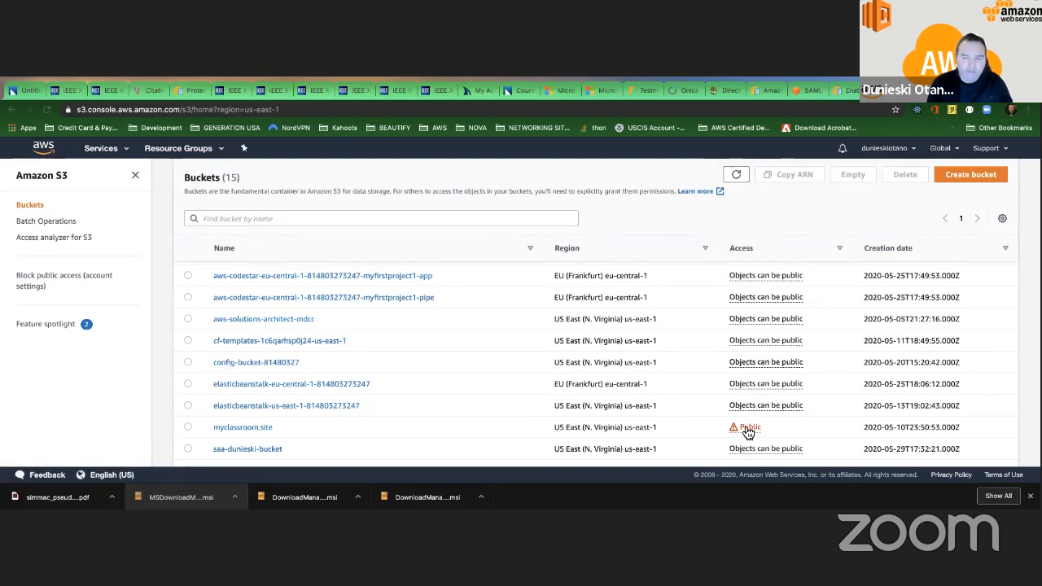
{"action": "left_click", "coordinate": [12, 109]}
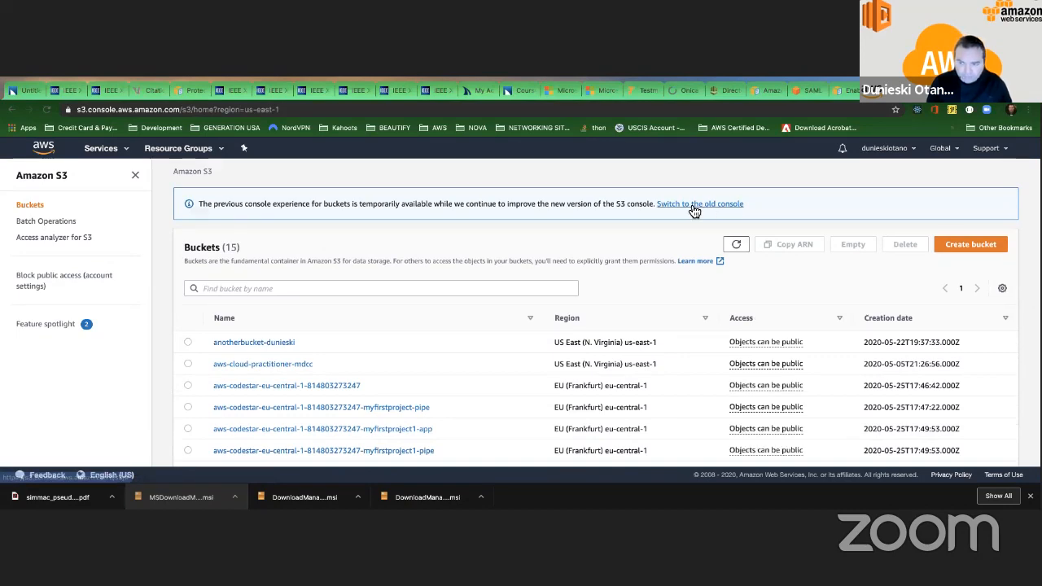
Switch back to the old S3 console and look over its bucket list.
{"action": "left_click", "coordinate": [692, 208]}
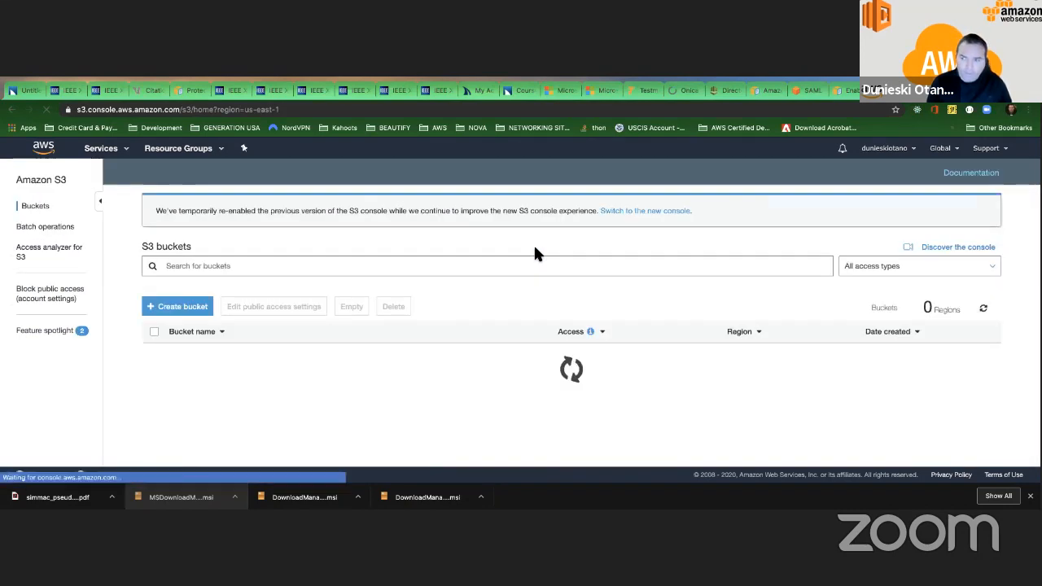
{"action": "scroll", "coordinate": [402, 260], "scroll_direction": "down", "scroll_amount": 3}
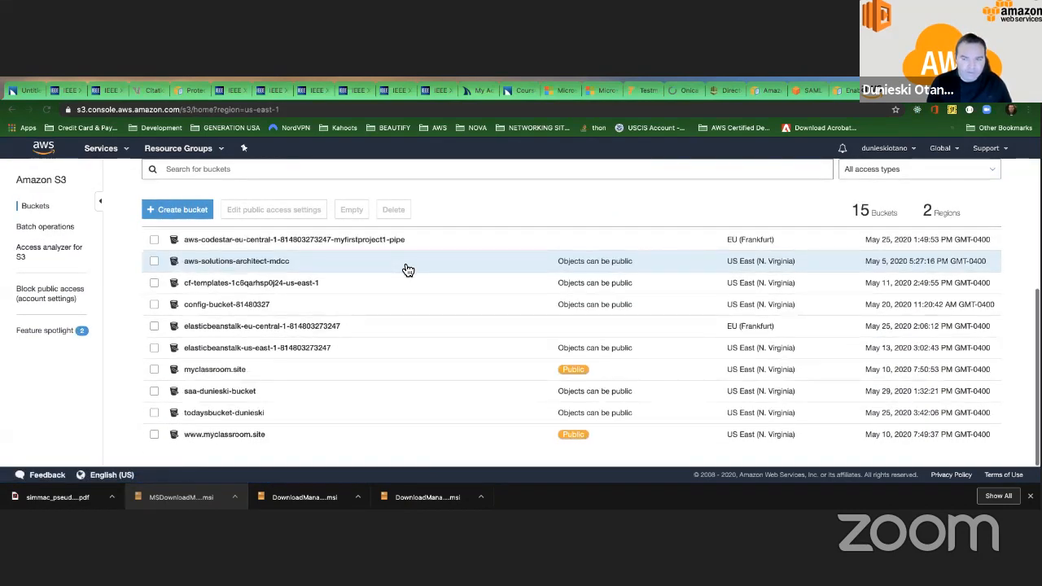
{"action": "scroll", "coordinate": [405, 268], "scroll_direction": "up", "scroll_amount": 5}
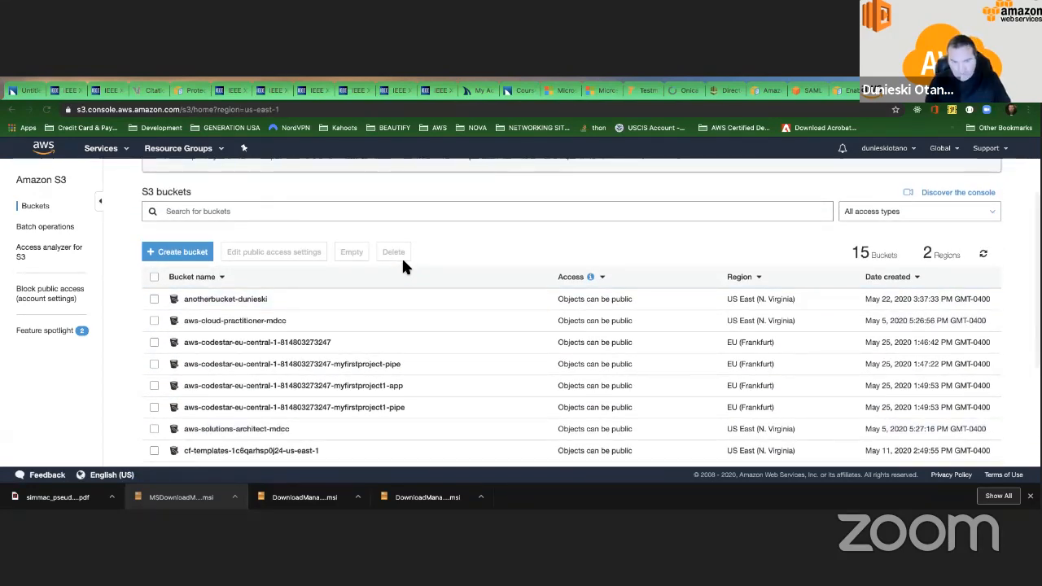
{"action": "scroll", "coordinate": [401, 256], "scroll_direction": "up", "scroll_amount": 2}
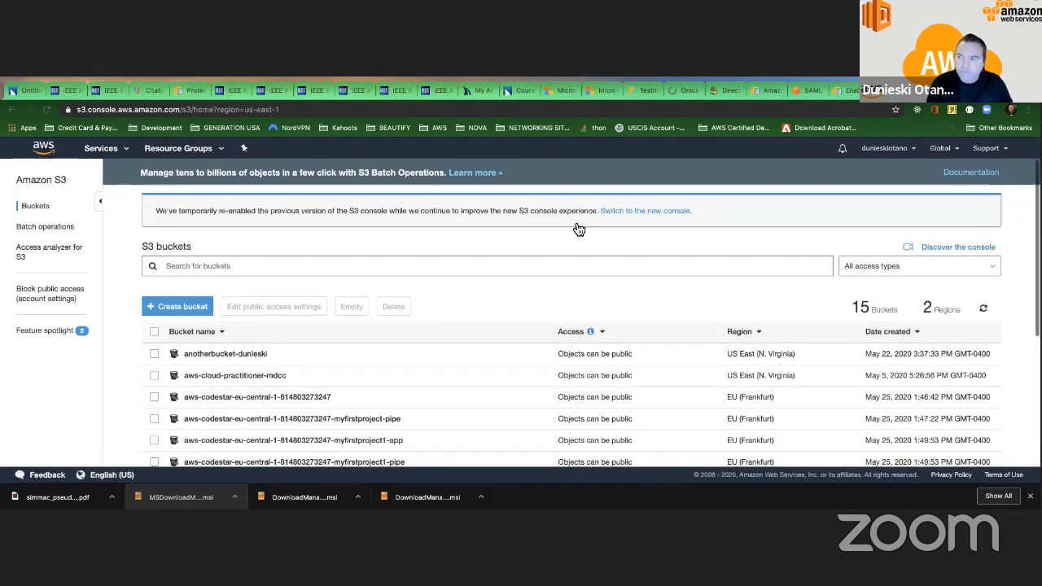
{"action": "key", "text": "ctrl+Left"}
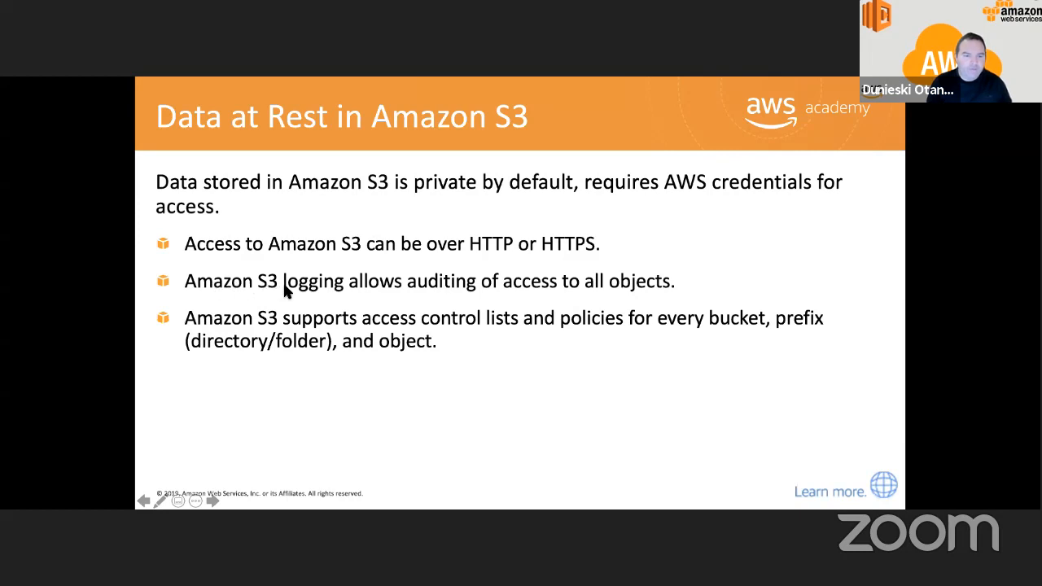
{"action": "left_click", "coordinate": [455, 288]}
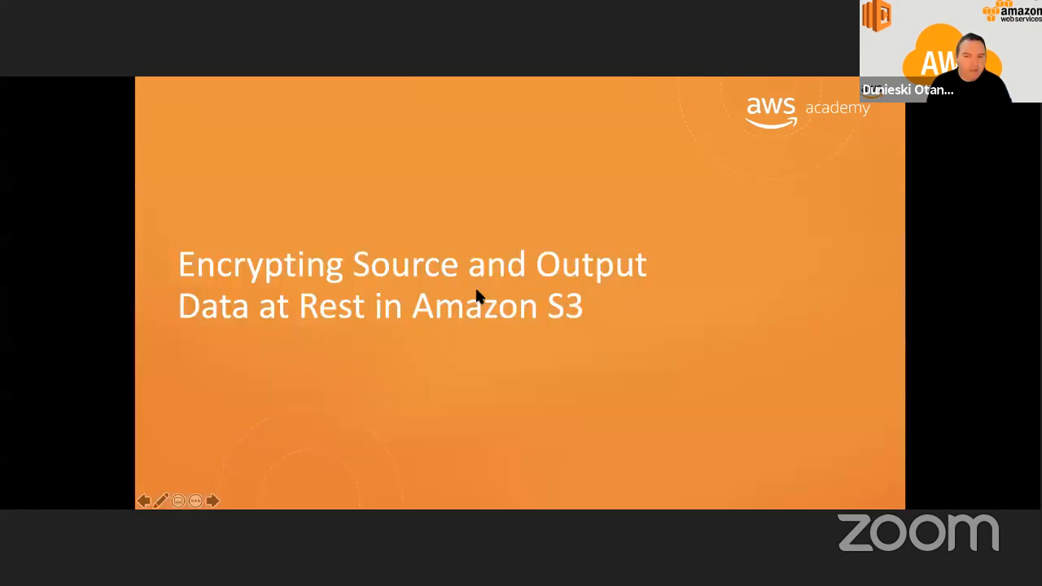
{"action": "key", "text": "Left"}
{"action": "key", "text": "Right"}
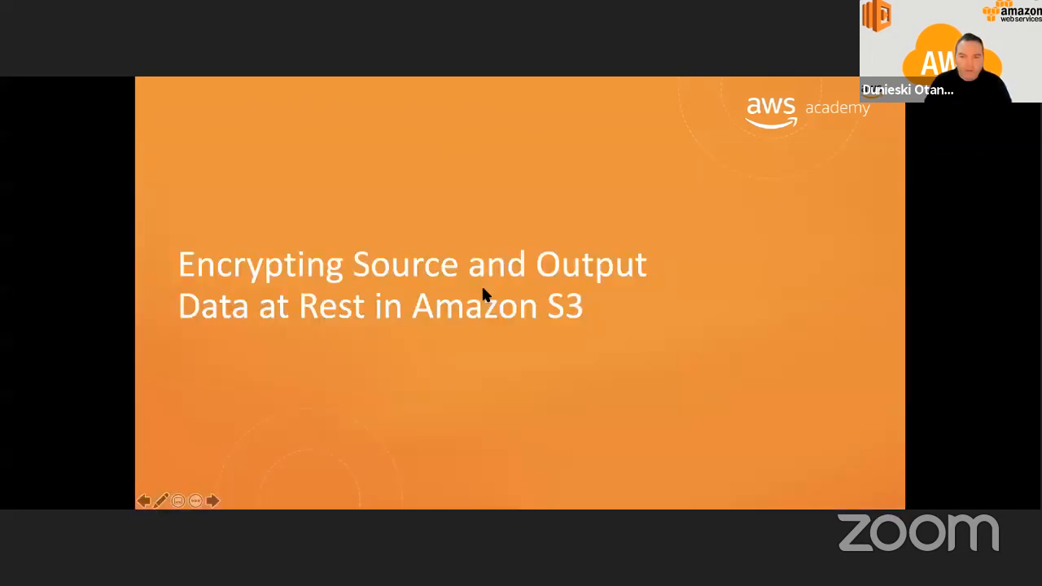
{"action": "key", "text": "Right"}
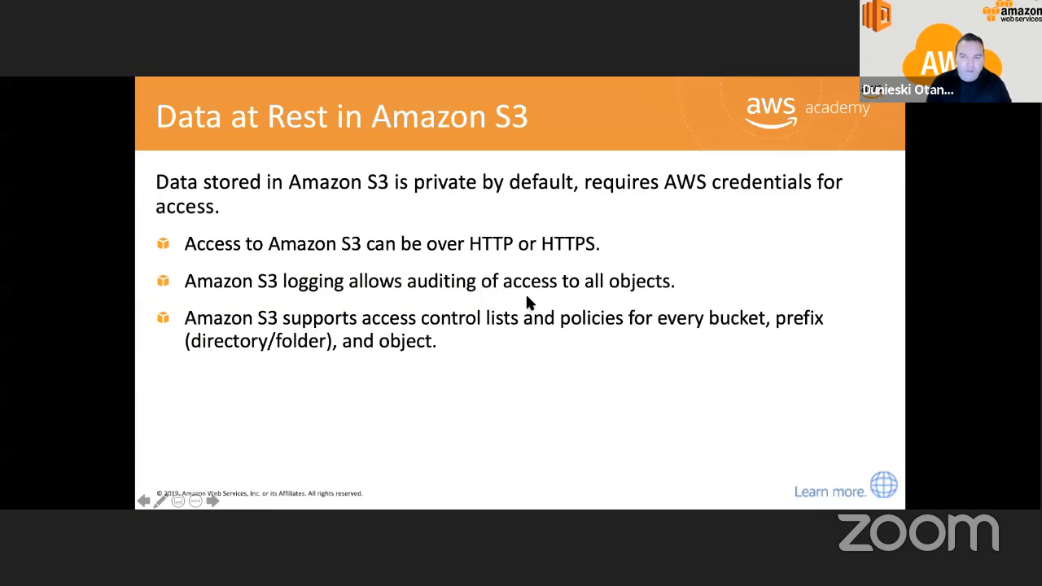
Switch back to the S3 console and examine the new bucket's properties, including server access logging and the advanced settings.
{"action": "key", "text": "ctrl+Right"}
{"action": "scroll", "coordinate": [293, 342], "scroll_direction": "down", "scroll_amount": 5}
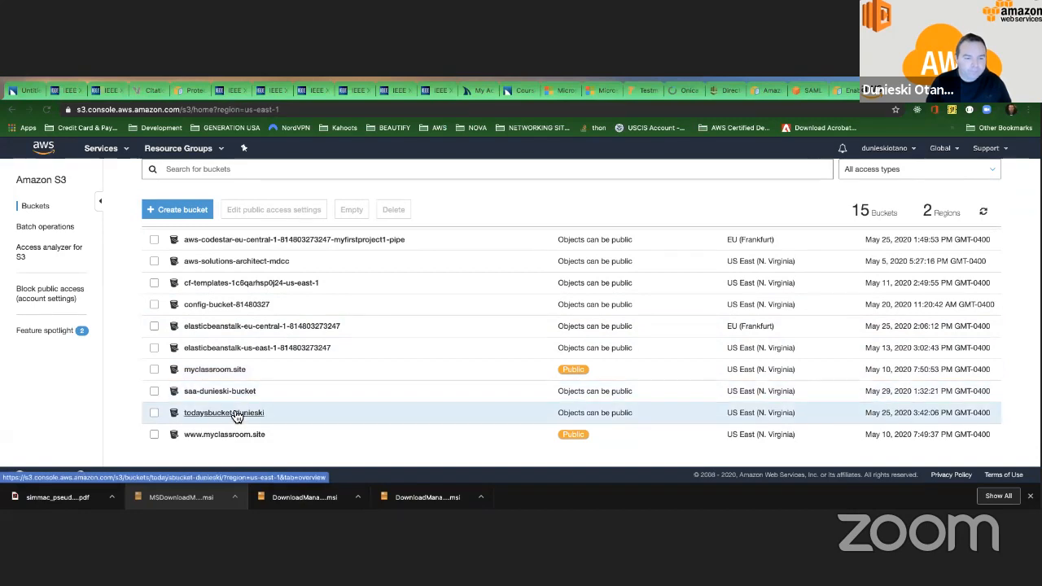
{"action": "left_click", "coordinate": [257, 391]}
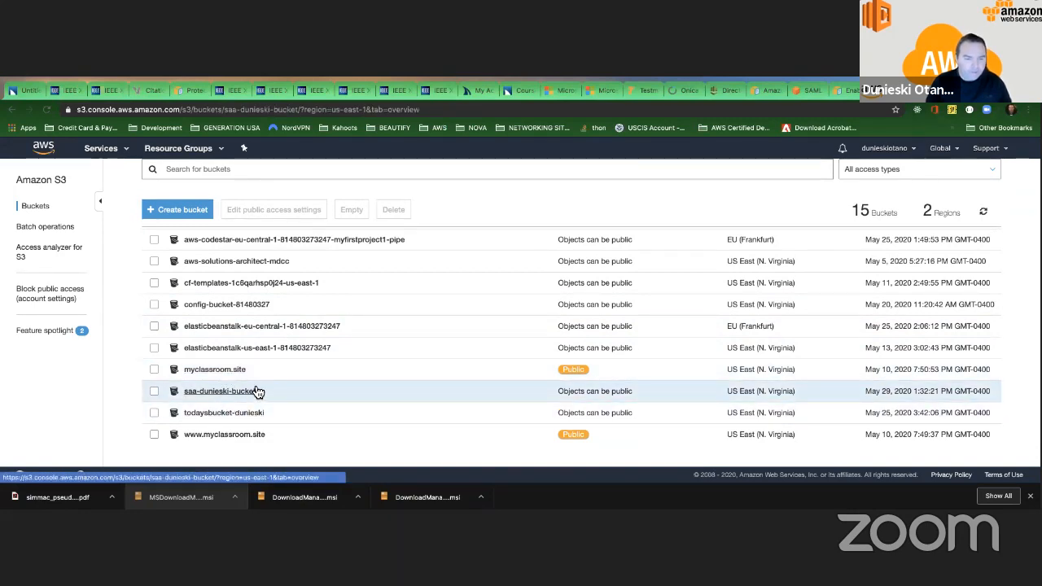
{"action": "left_click", "coordinate": [163, 245]}
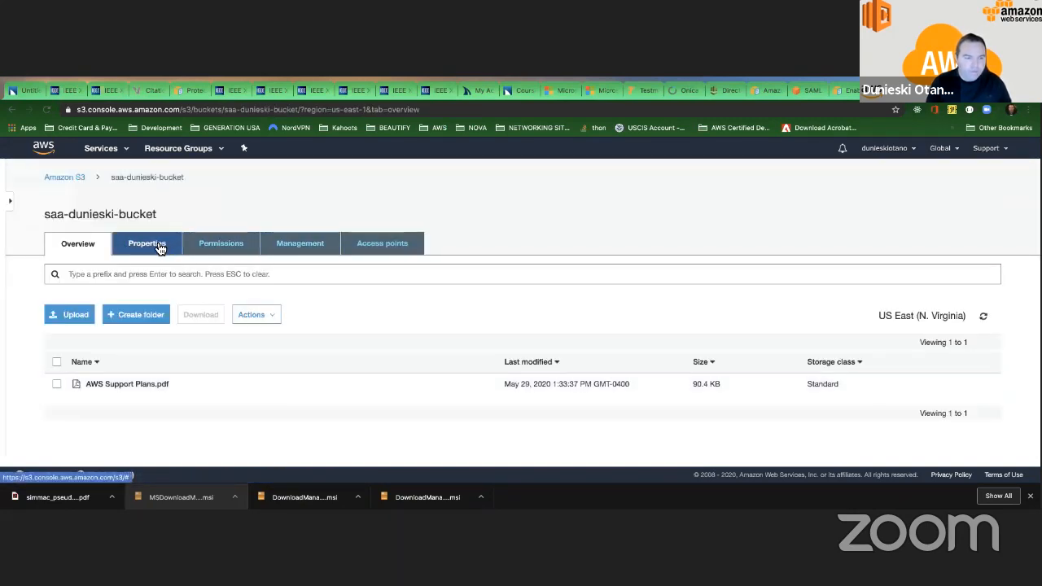
{"action": "scroll", "coordinate": [505, 371], "scroll_direction": "down", "scroll_amount": 1}
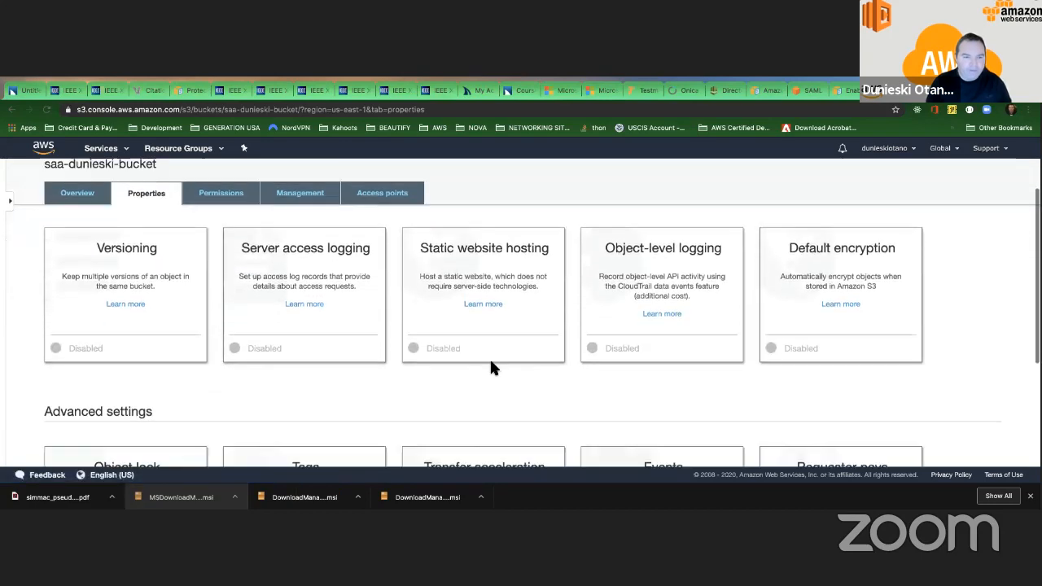
{"action": "scroll", "coordinate": [321, 258], "scroll_direction": "down", "scroll_amount": 2}
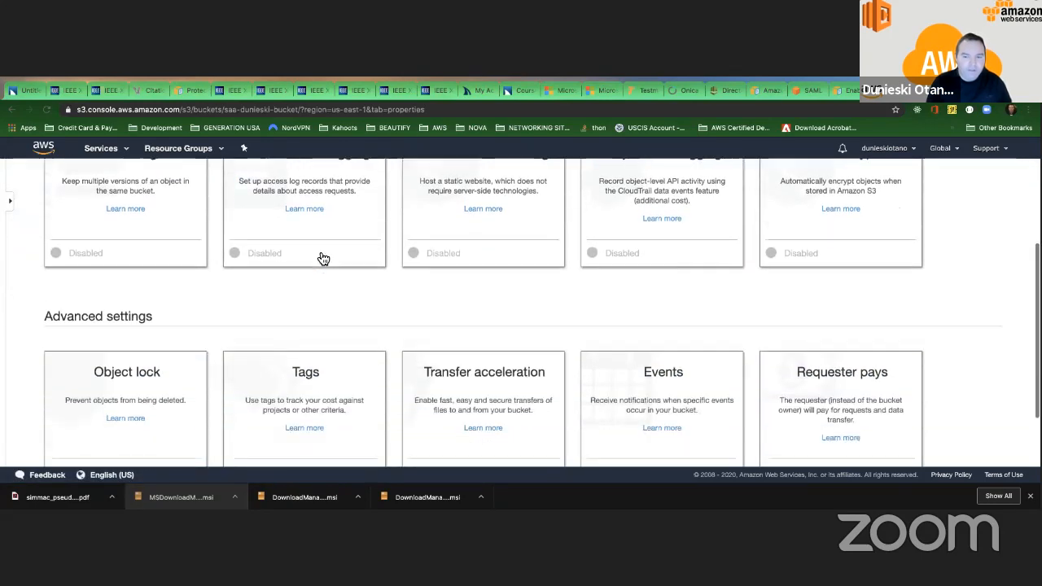
{"action": "scroll", "coordinate": [319, 256], "scroll_direction": "up", "scroll_amount": 2}
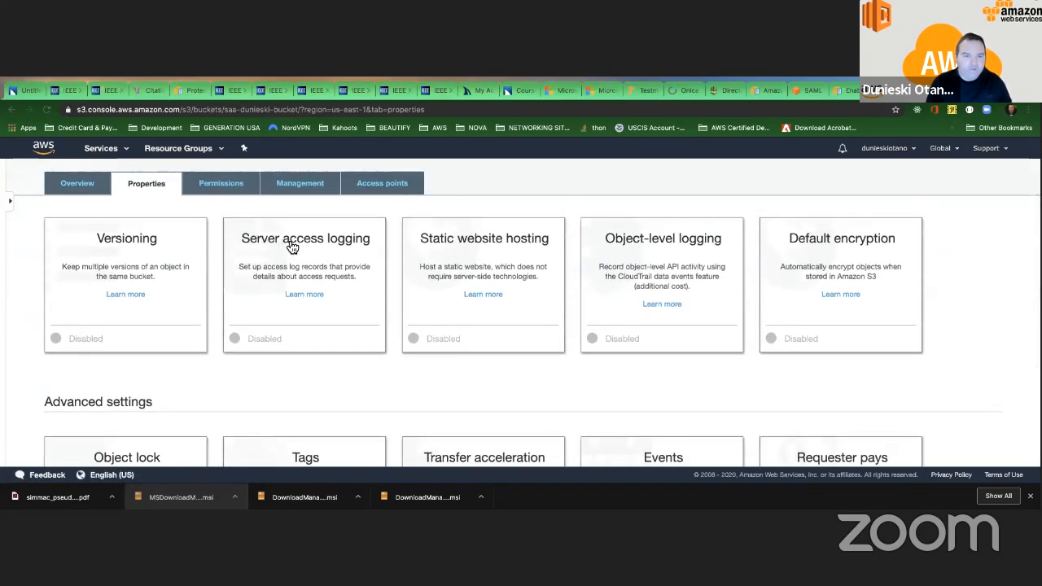
Choose to enable server access logging in the bucket's properties and look through the buckets offered as the log target.
{"action": "left_click", "coordinate": [302, 246]}
{"action": "left_click", "coordinate": [276, 278]}
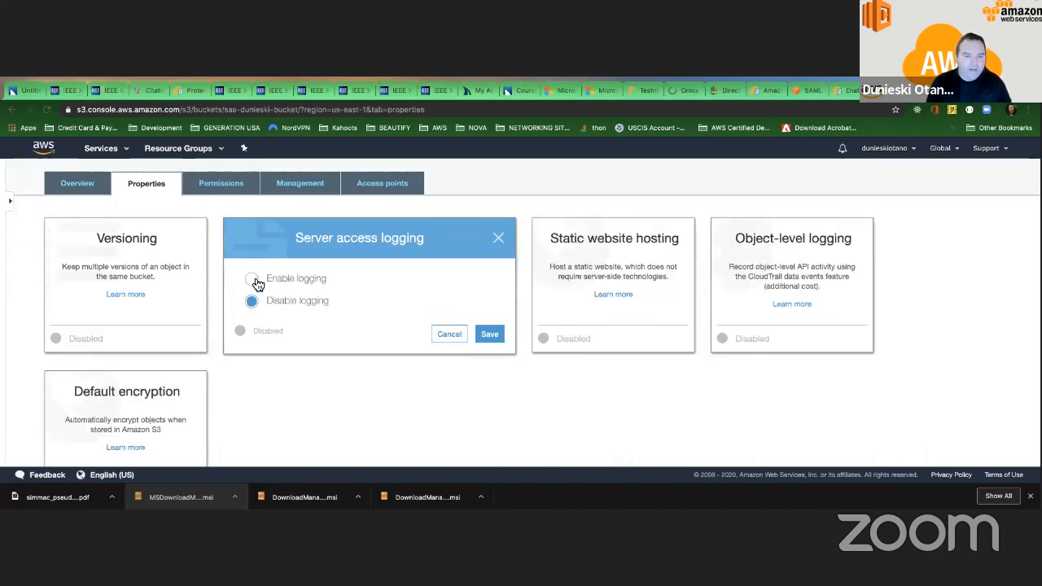
{"action": "left_click", "coordinate": [323, 328]}
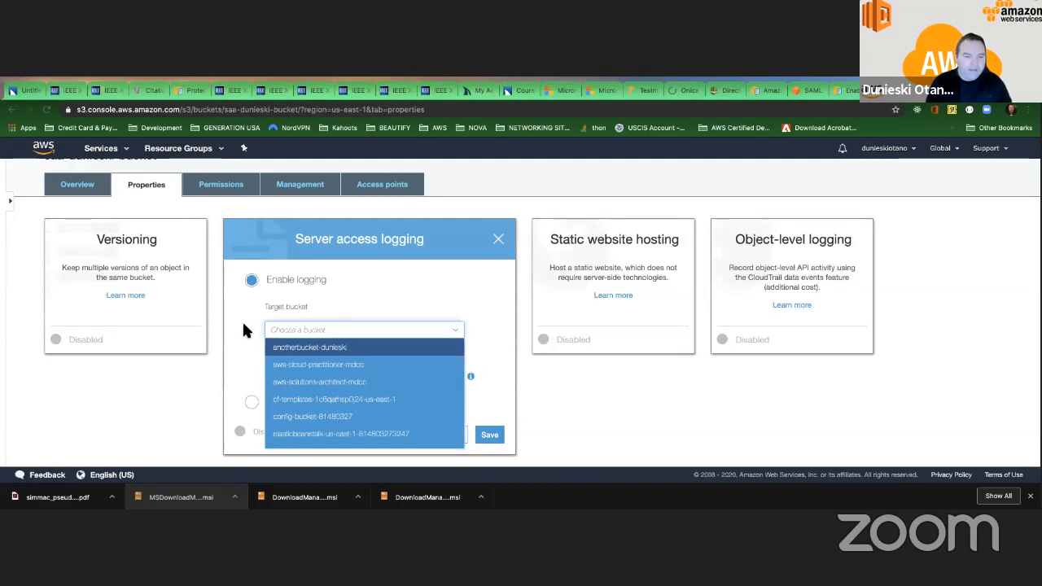
{"action": "left_click", "coordinate": [241, 320]}
{"action": "left_click", "coordinate": [281, 330]}
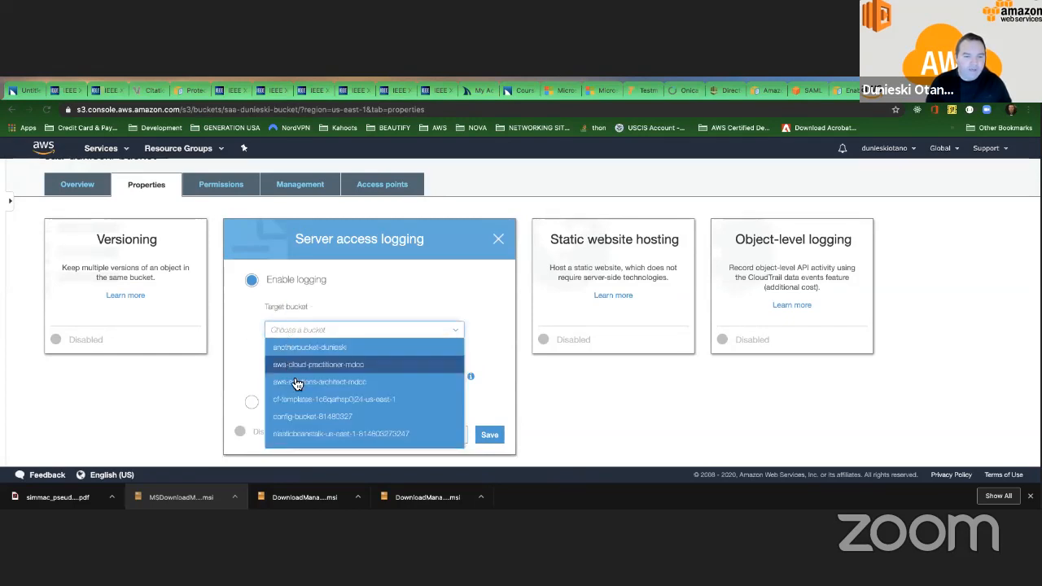
{"action": "left_click", "coordinate": [240, 310]}
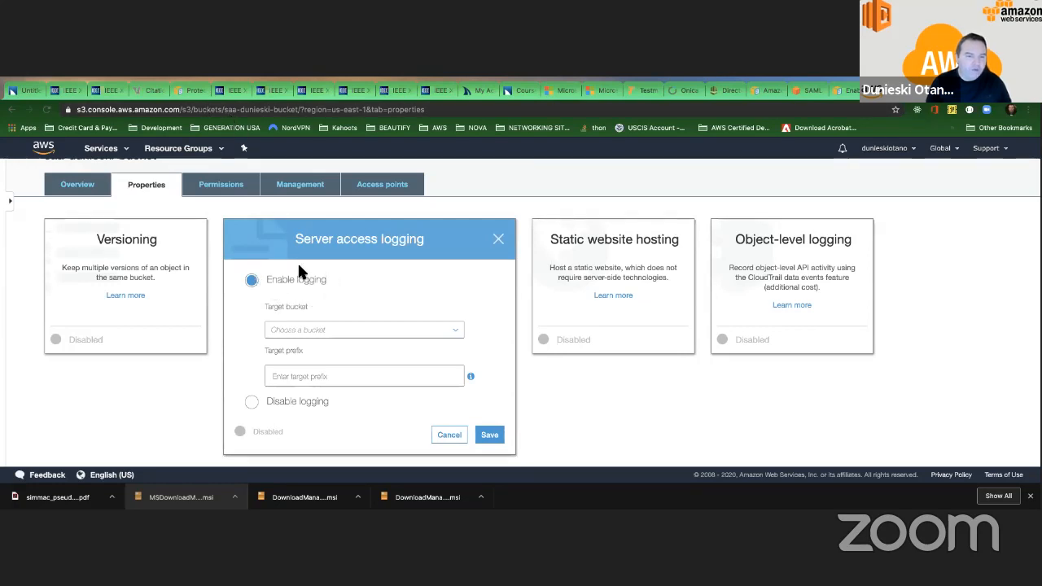
{"action": "left_click", "coordinate": [299, 328]}
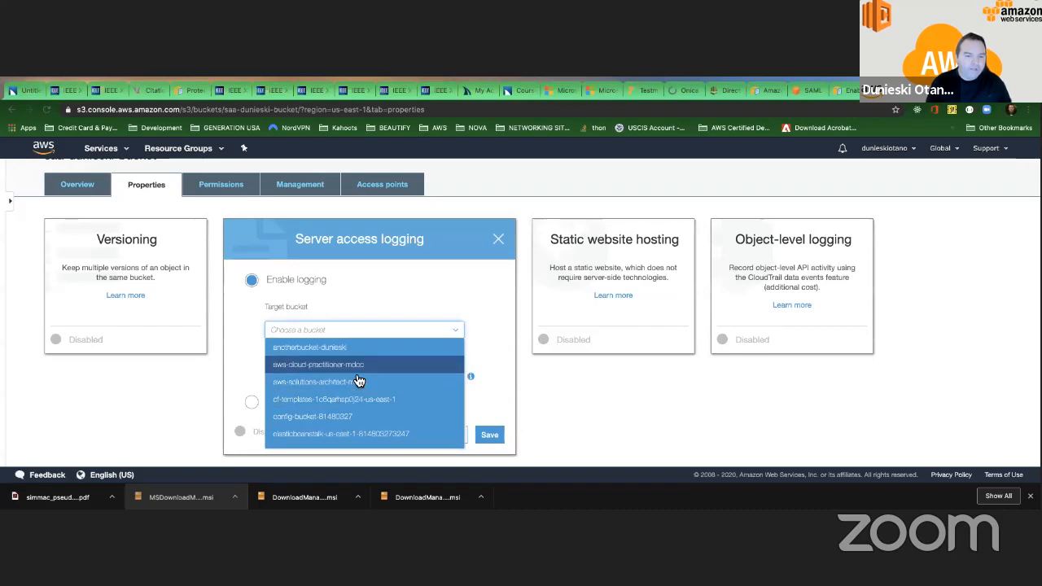
{"action": "left_click", "coordinate": [341, 305]}
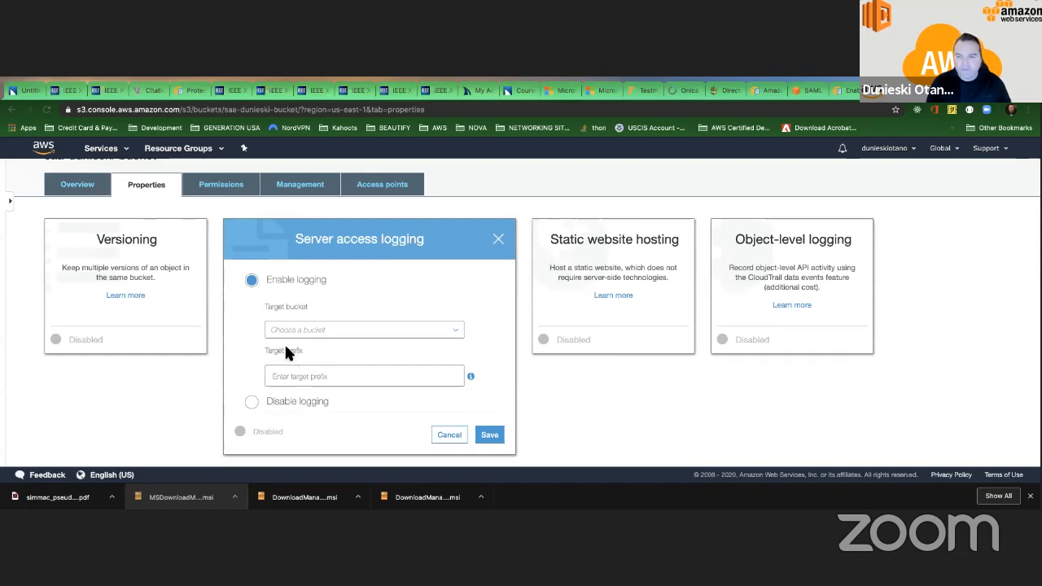
{"action": "scroll", "coordinate": [256, 340], "scroll_direction": "down", "scroll_amount": 3}
{"action": "scroll", "coordinate": [255, 340], "scroll_direction": "up", "scroll_amount": 2}
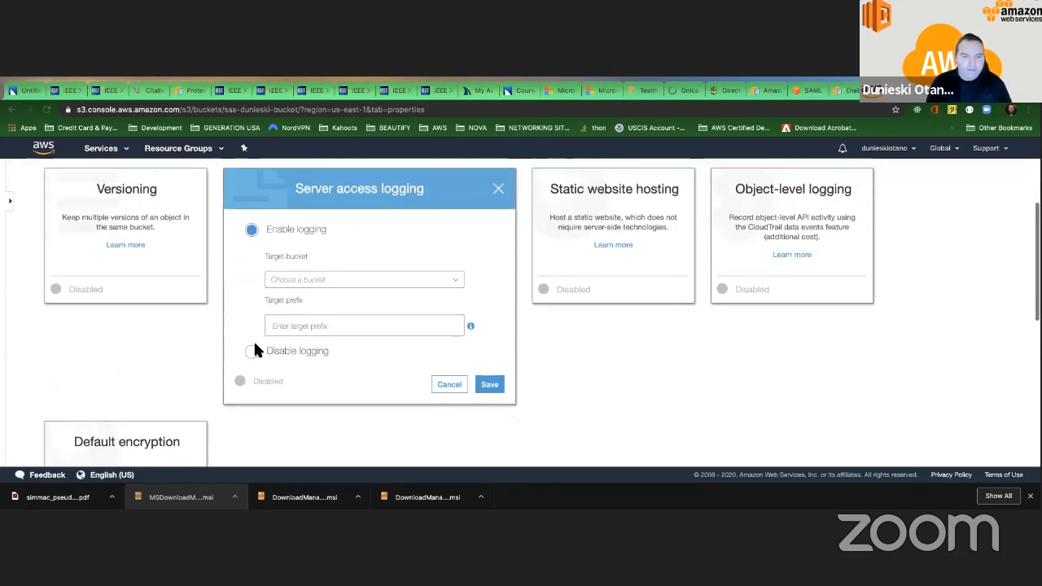
{"action": "left_click", "coordinate": [301, 281]}
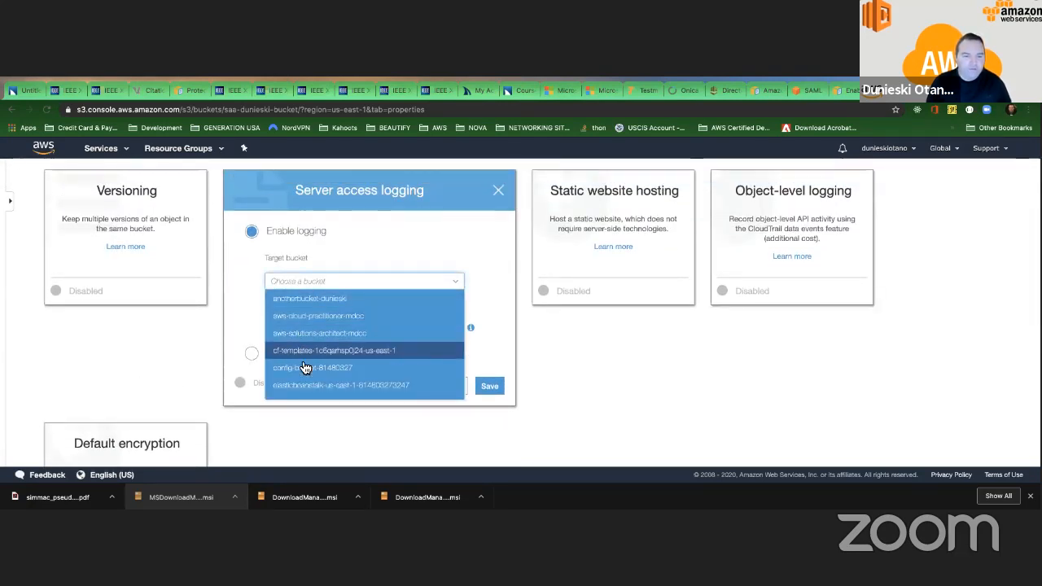
{"action": "scroll", "coordinate": [307, 381], "scroll_direction": "down", "scroll_amount": 5}
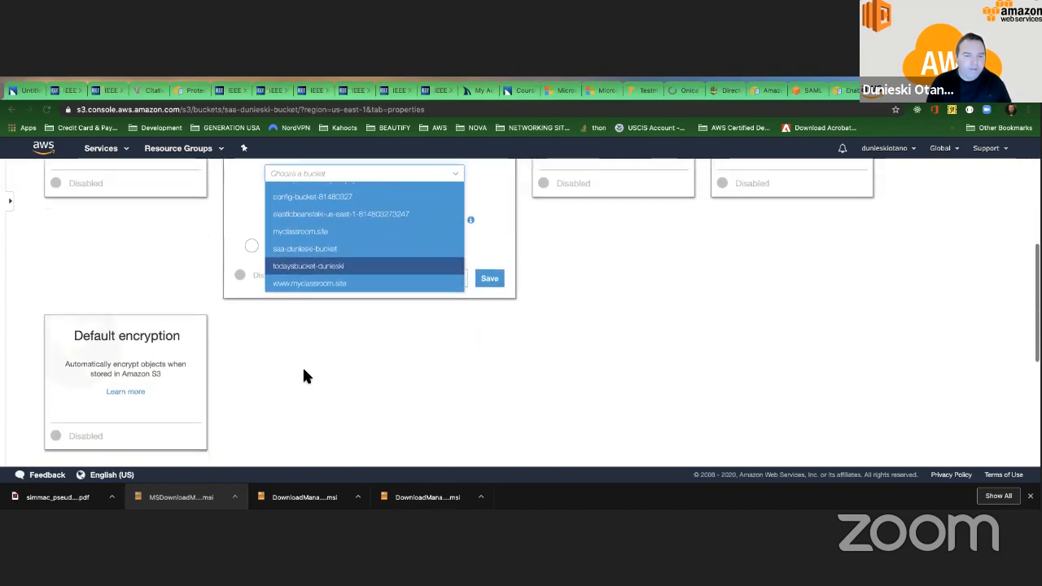
{"action": "scroll", "coordinate": [302, 371], "scroll_direction": "up", "scroll_amount": 4}
{"action": "left_click", "coordinate": [230, 267]}
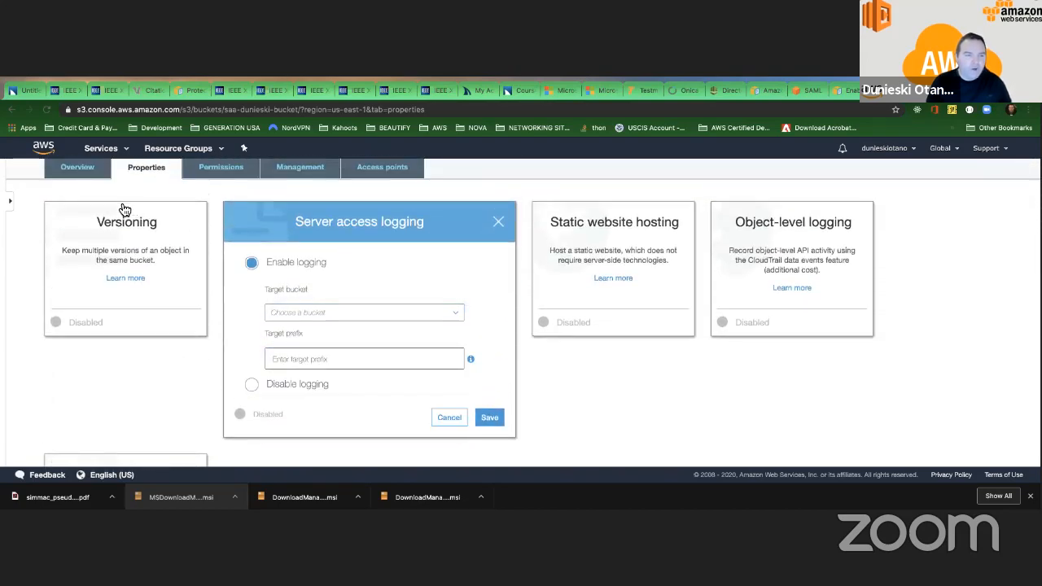
Start a new bucket from the bucket list, naming it with the owner's first name followed by "-access-logs-bucket".
{"action": "scroll", "coordinate": [125, 210], "scroll_direction": "up", "scroll_amount": 2}
{"action": "left_click", "coordinate": [65, 170]}
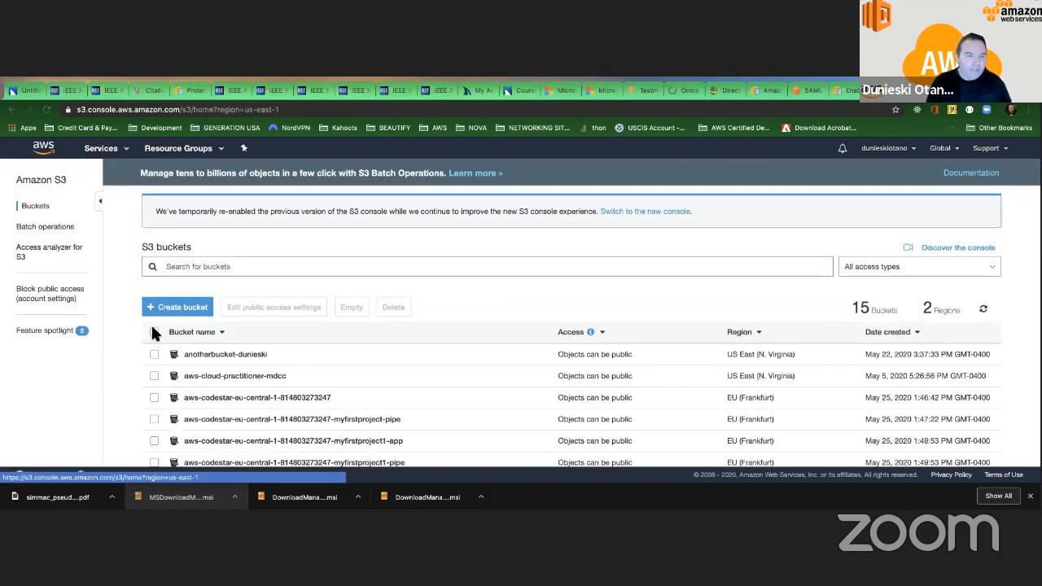
{"action": "left_click", "coordinate": [172, 307]}
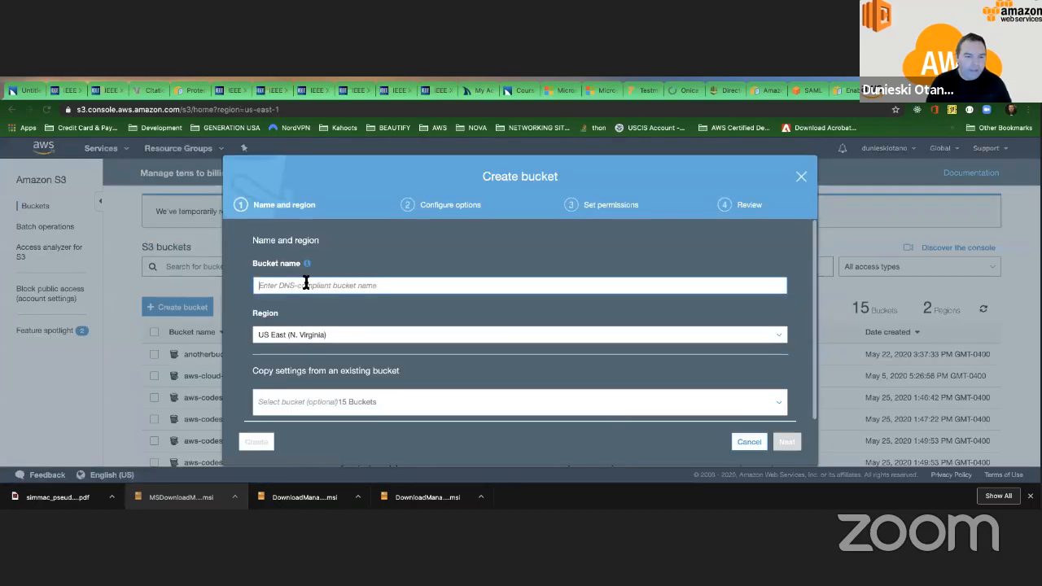
{"action": "type", "text": "dunieski"}
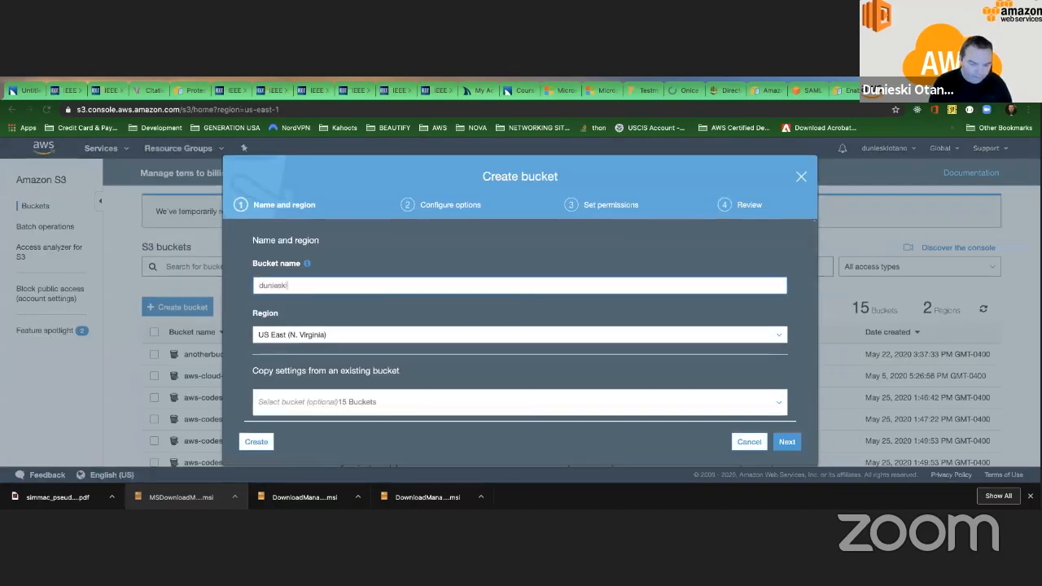
{"action": "type", "text": "=-ac"}
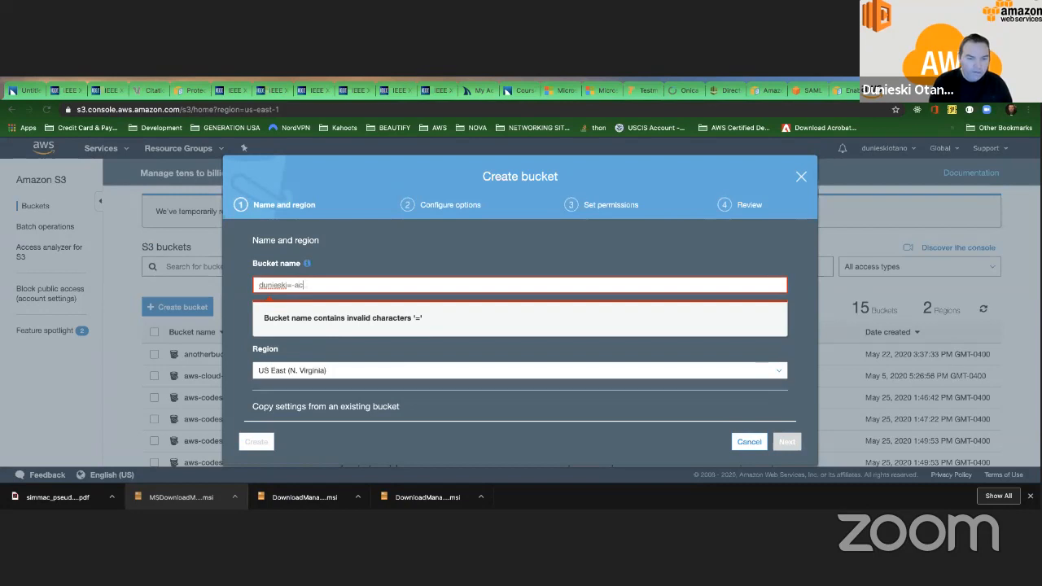
{"action": "key", "text": "BackSpace"}
{"action": "key", "text": "BackSpace"}
{"action": "key", "text": "BackSpace"}
{"action": "key", "text": "BackSpace"}
{"action": "type", "text": "-access"}
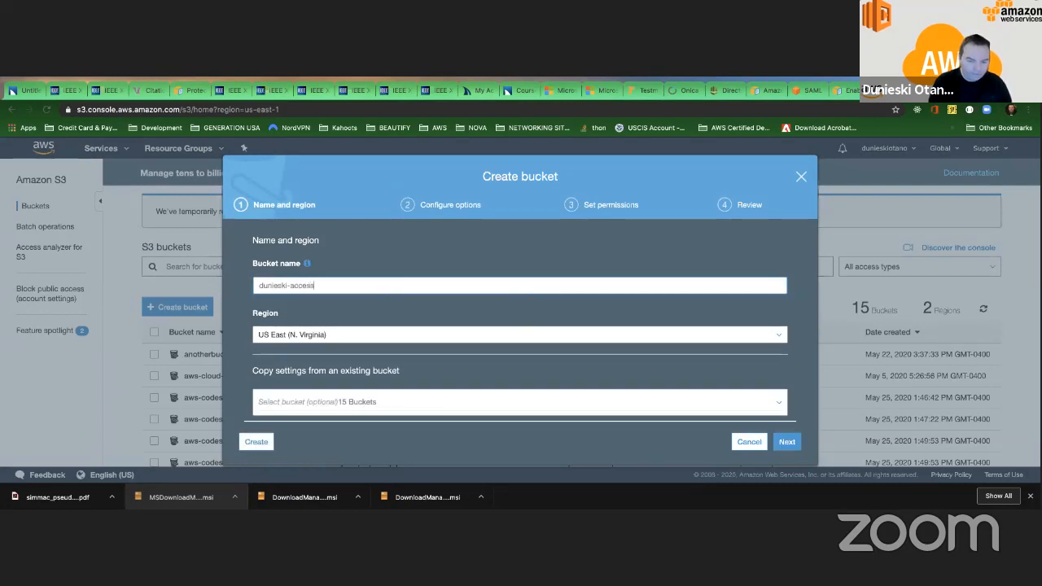
{"action": "type", "text": "-logs-bucket"}
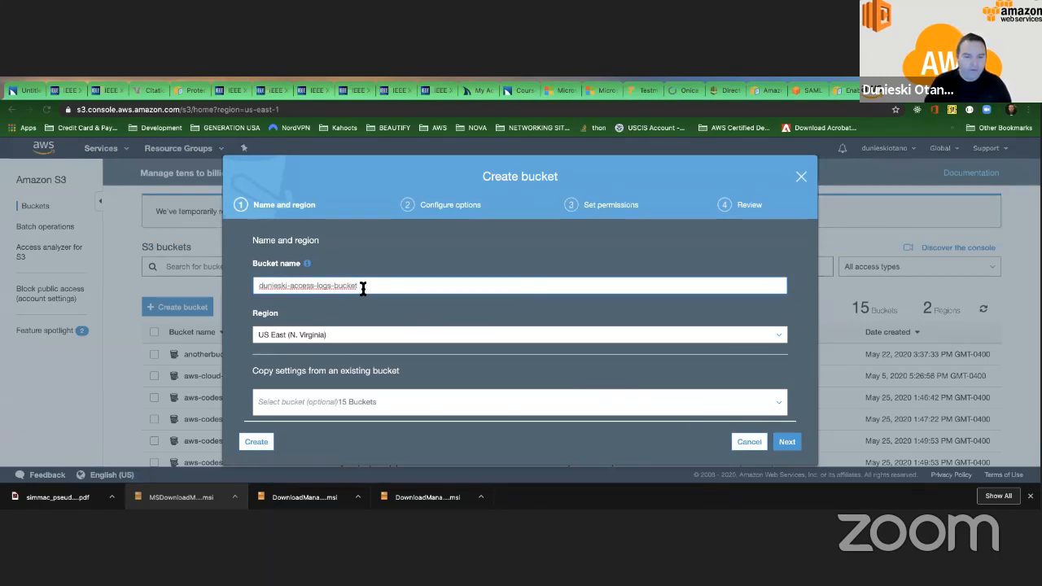
{"action": "left_click_drag", "start_coordinate": [360, 287], "coordinate": [257, 287]}
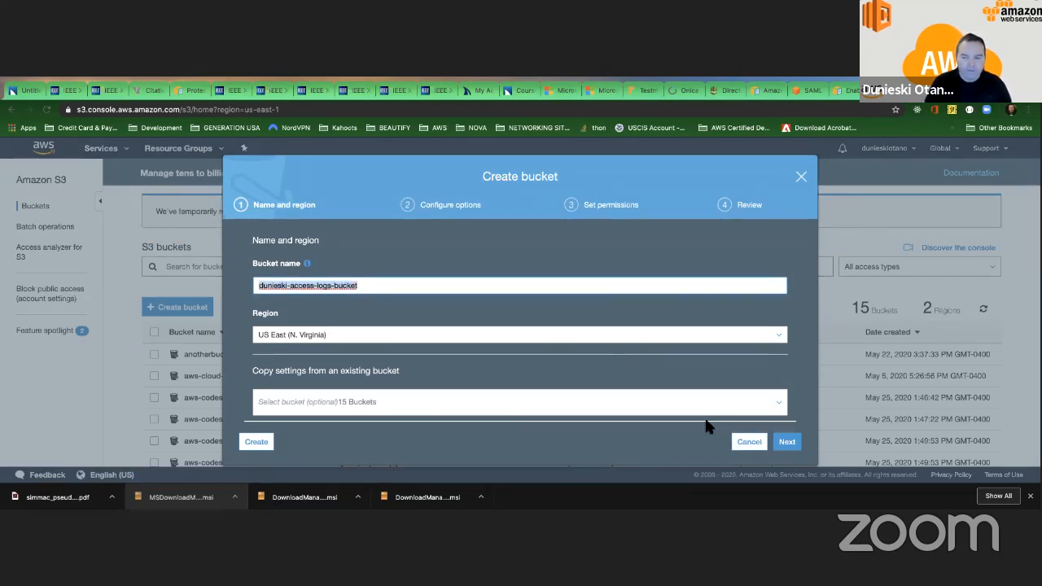
{"action": "left_click", "coordinate": [786, 441]}
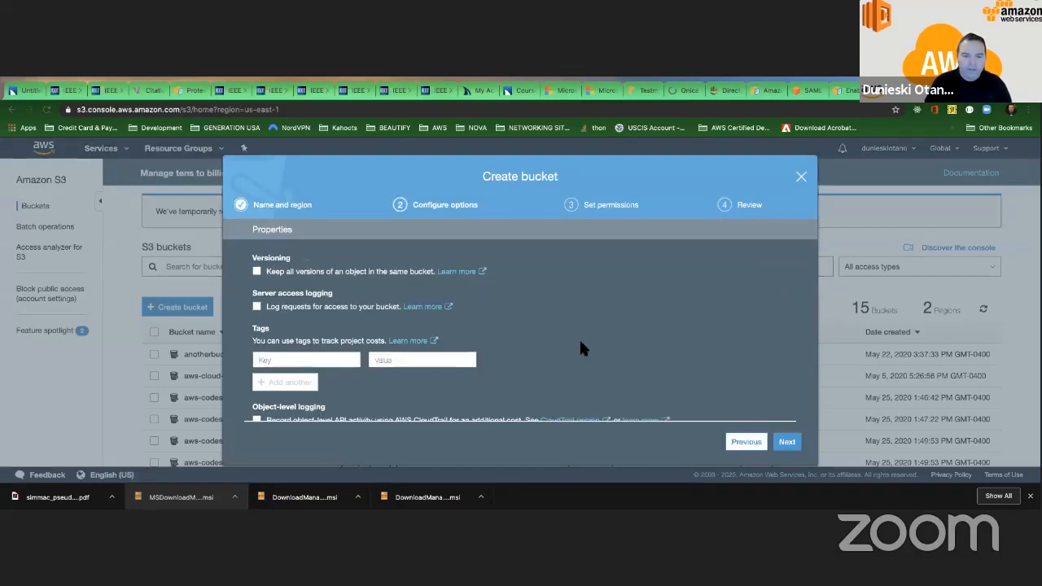
Enable versioning for the logs bucket and leave its server access logging switched off.
{"action": "scroll", "coordinate": [473, 359], "scroll_direction": "down", "scroll_amount": 2}
{"action": "scroll", "coordinate": [383, 341], "scroll_direction": "up", "scroll_amount": 2}
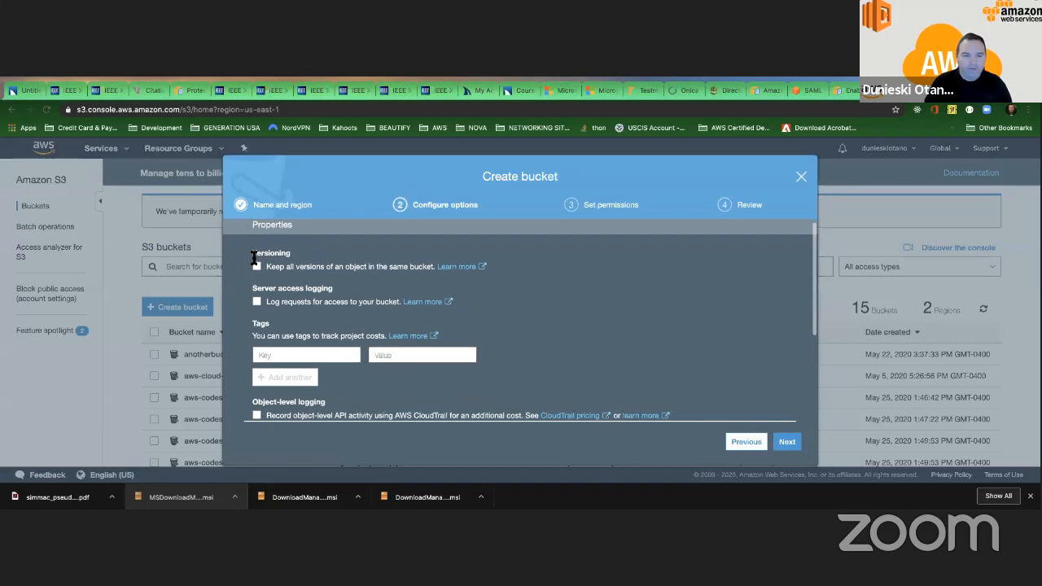
{"action": "left_click", "coordinate": [257, 266]}
{"action": "left_click", "coordinate": [258, 302]}
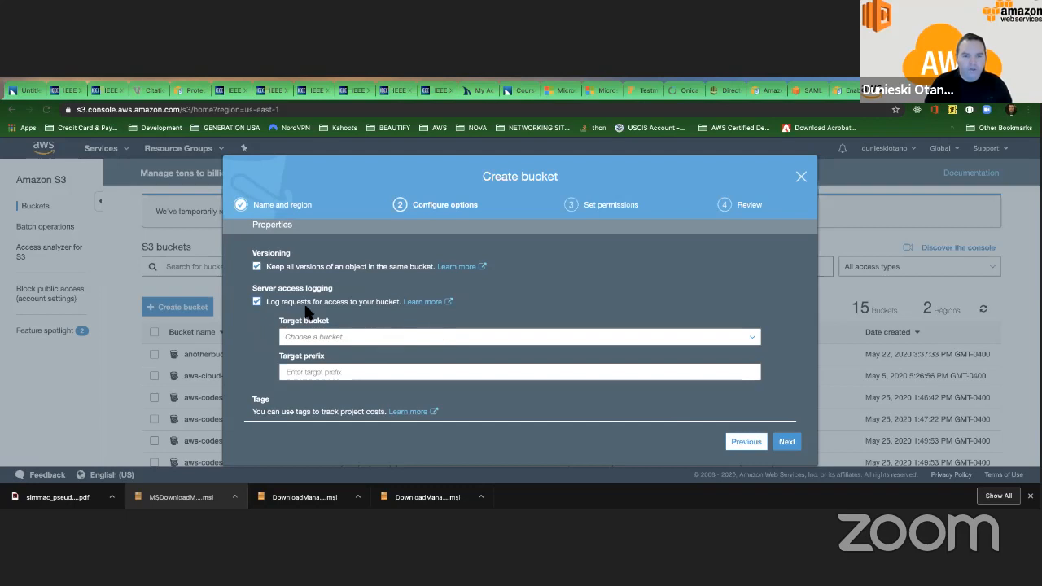
{"action": "left_click", "coordinate": [257, 302]}
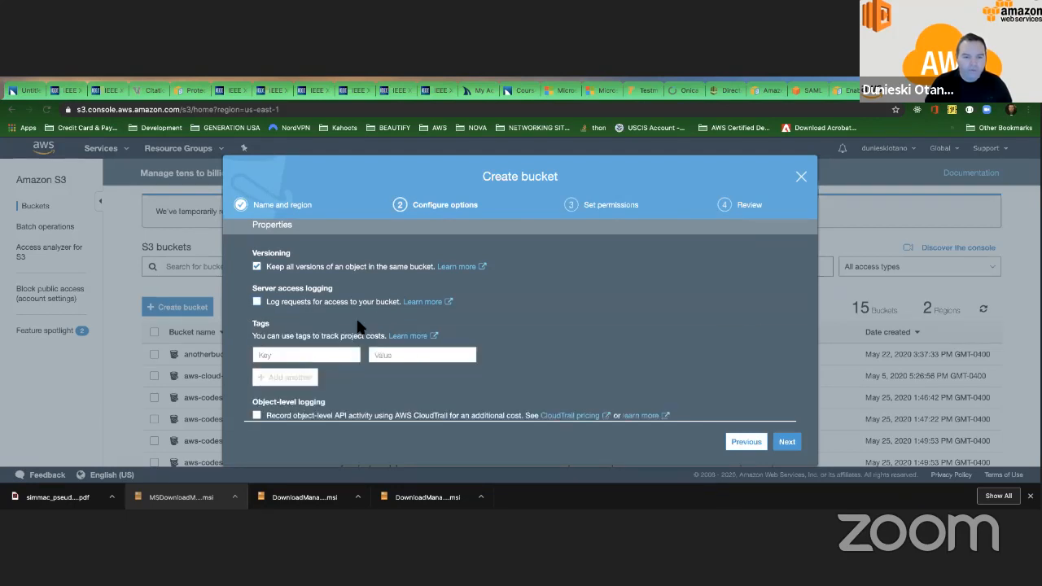
{"action": "left_click", "coordinate": [785, 442]}
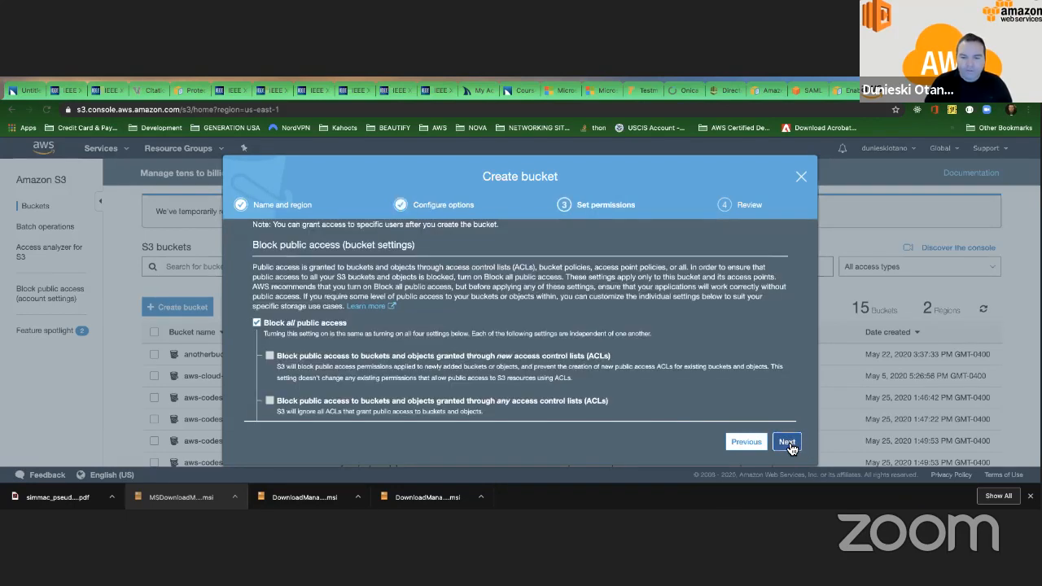
Keep "Block all public access" enabled for the logs bucket and create it.
{"action": "left_click", "coordinate": [257, 323]}
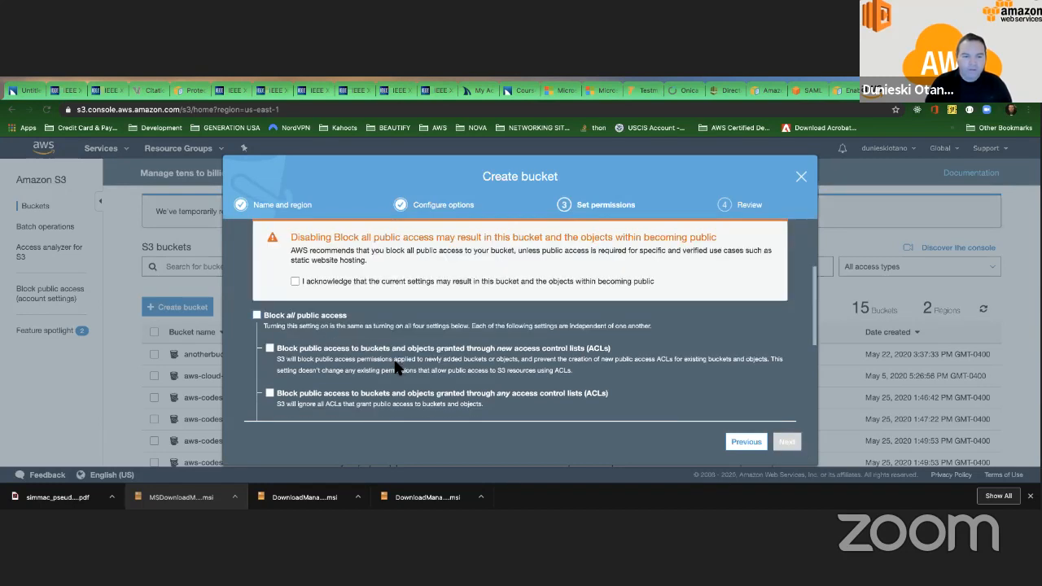
{"action": "left_click", "coordinate": [257, 315]}
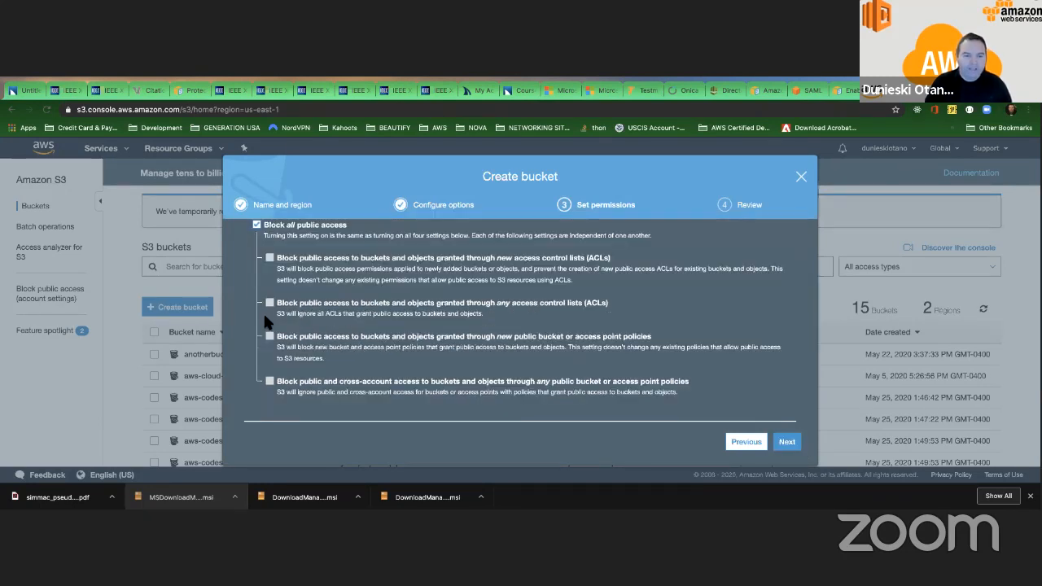
{"action": "left_click", "coordinate": [786, 441]}
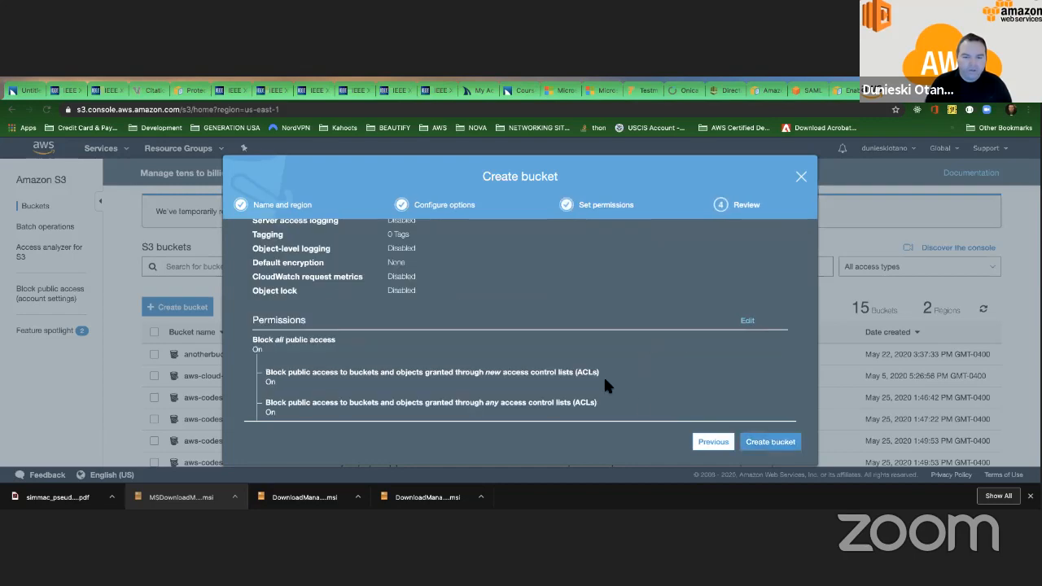
{"action": "scroll", "coordinate": [603, 374], "scroll_direction": "down", "scroll_amount": 5}
{"action": "left_click", "coordinate": [782, 443]}
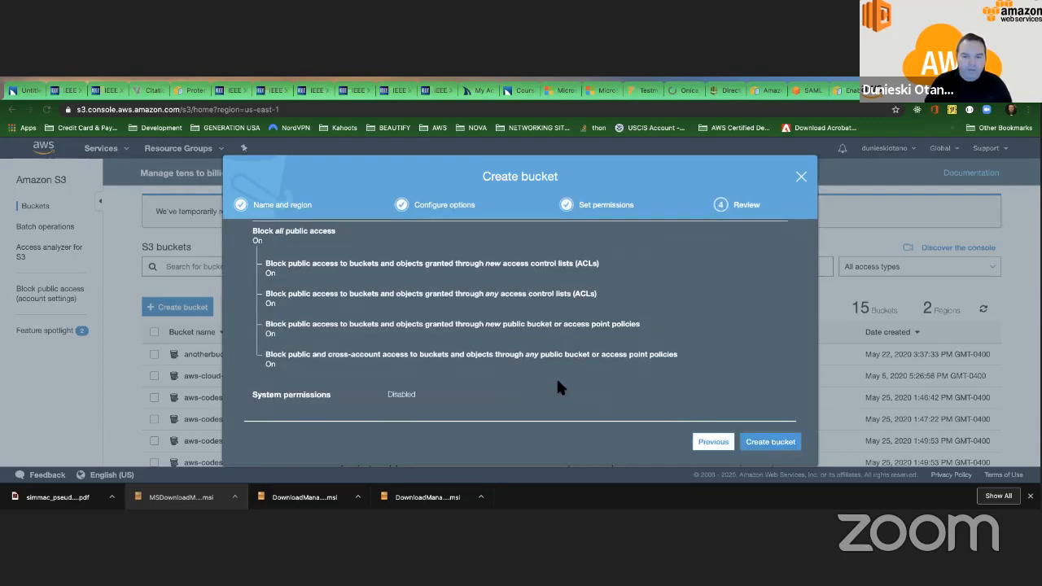
Find the bucket containing AWS Support Plans.pdf in the bucket list and open its server access logging properties.
{"action": "scroll", "coordinate": [453, 387], "scroll_direction": "down", "scroll_amount": 6}
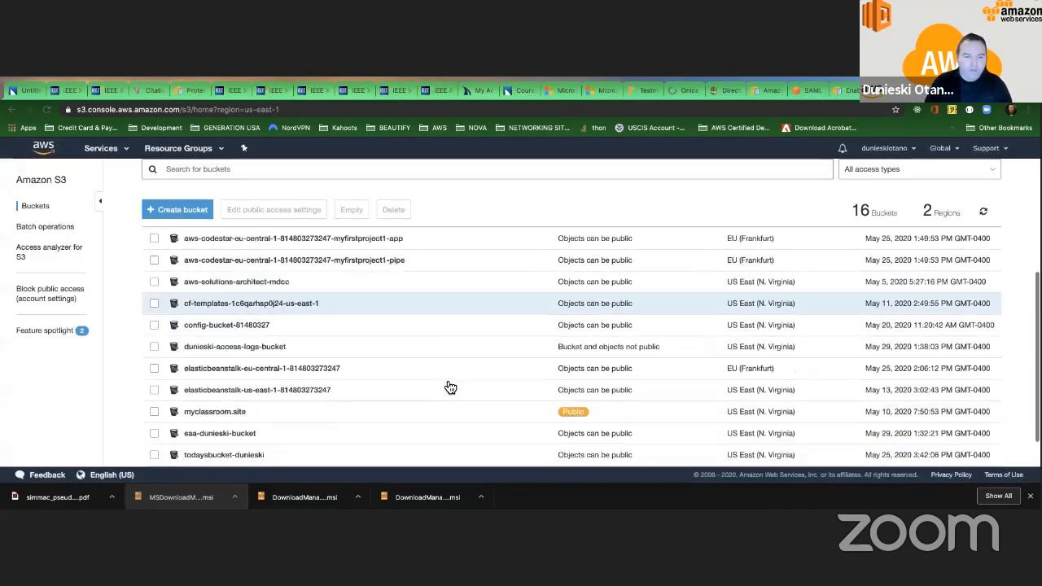
{"action": "scroll", "coordinate": [311, 372], "scroll_direction": "up", "scroll_amount": 5}
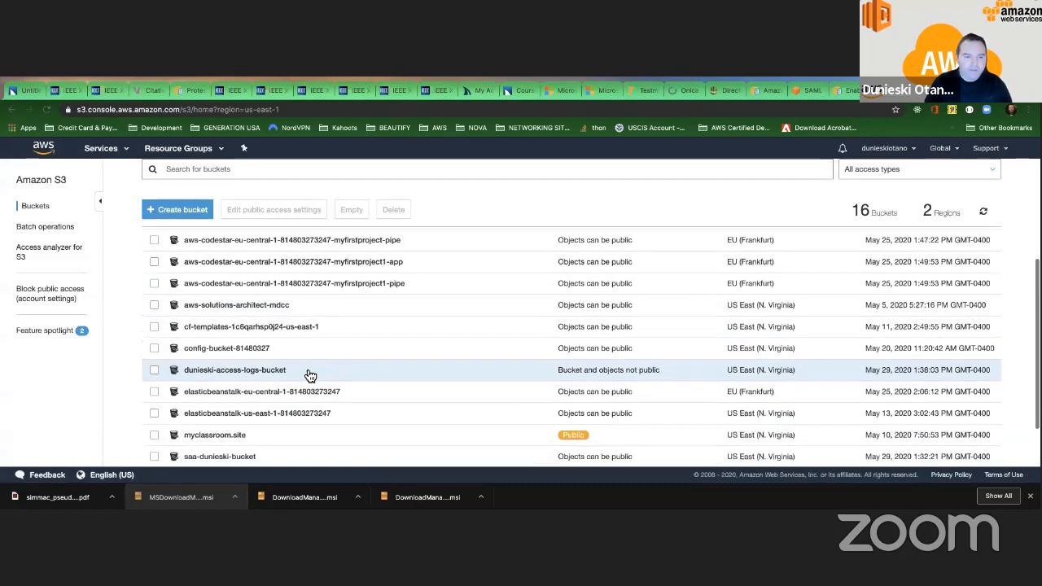
{"action": "scroll", "coordinate": [308, 375], "scroll_direction": "up", "scroll_amount": 2}
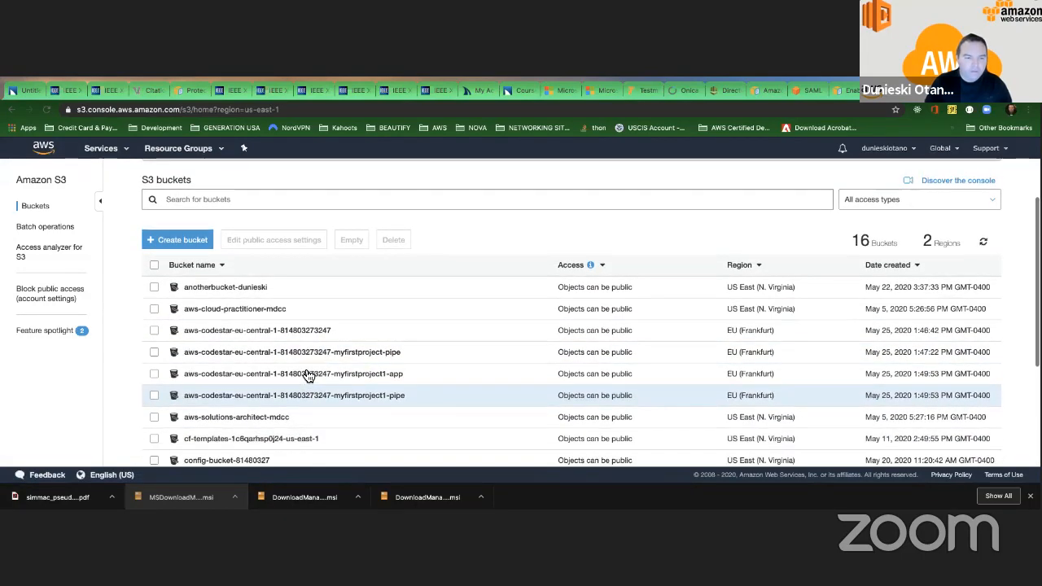
{"action": "scroll", "coordinate": [308, 375], "scroll_direction": "down", "scroll_amount": 2}
{"action": "scroll", "coordinate": [308, 375], "scroll_direction": "down", "scroll_amount": 3}
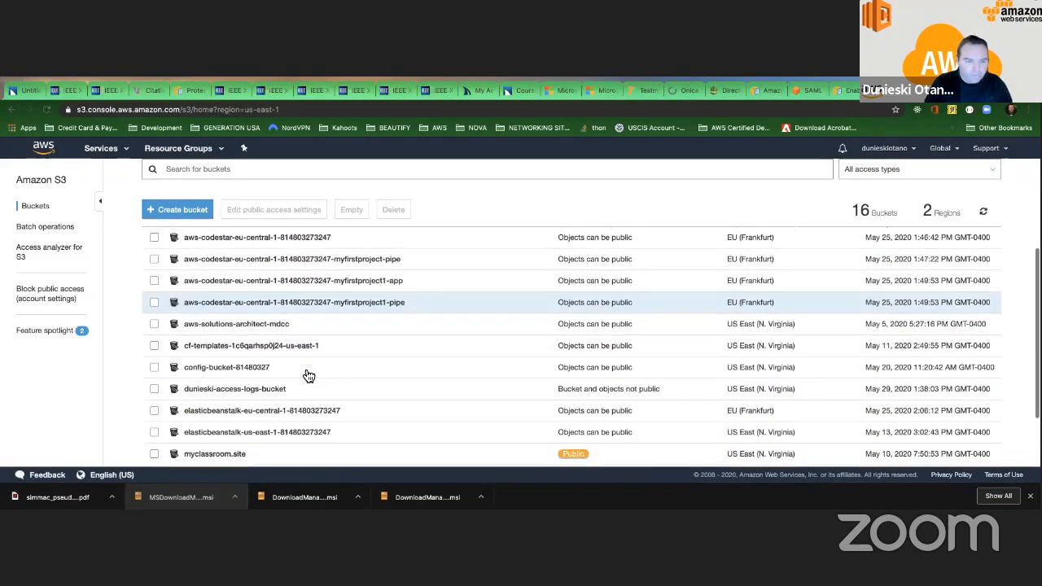
{"action": "scroll", "coordinate": [236, 333], "scroll_direction": "down", "scroll_amount": 3}
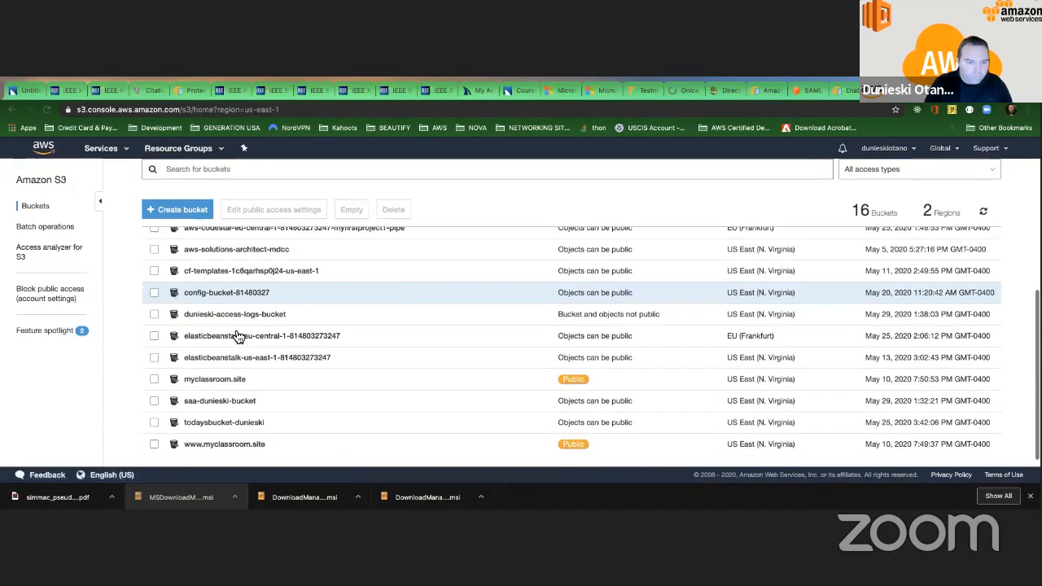
{"action": "left_click", "coordinate": [227, 397]}
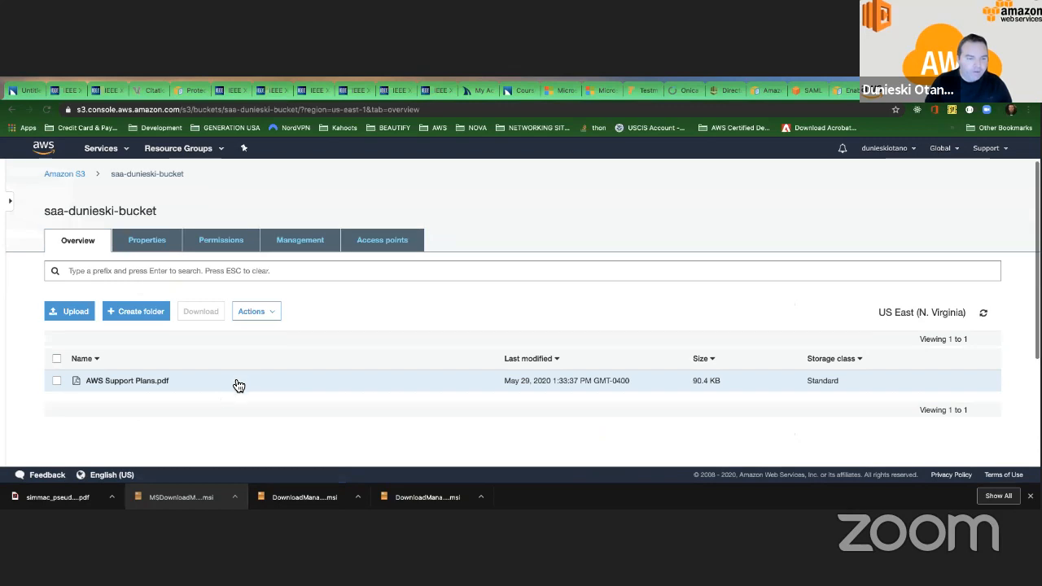
{"action": "left_click", "coordinate": [156, 236]}
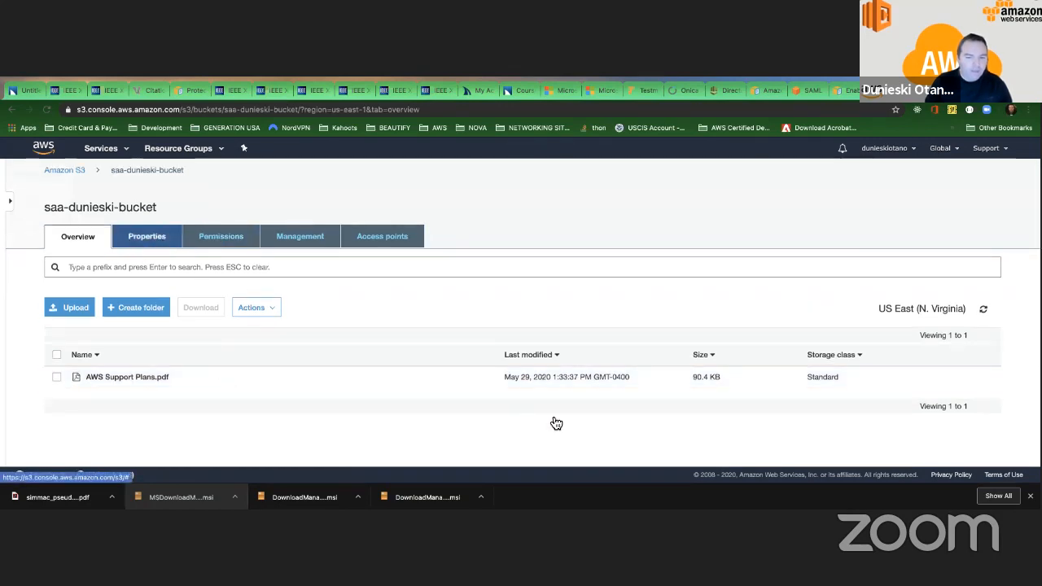
{"action": "scroll", "coordinate": [482, 403], "scroll_direction": "down", "scroll_amount": 2}
{"action": "left_click", "coordinate": [304, 263]}
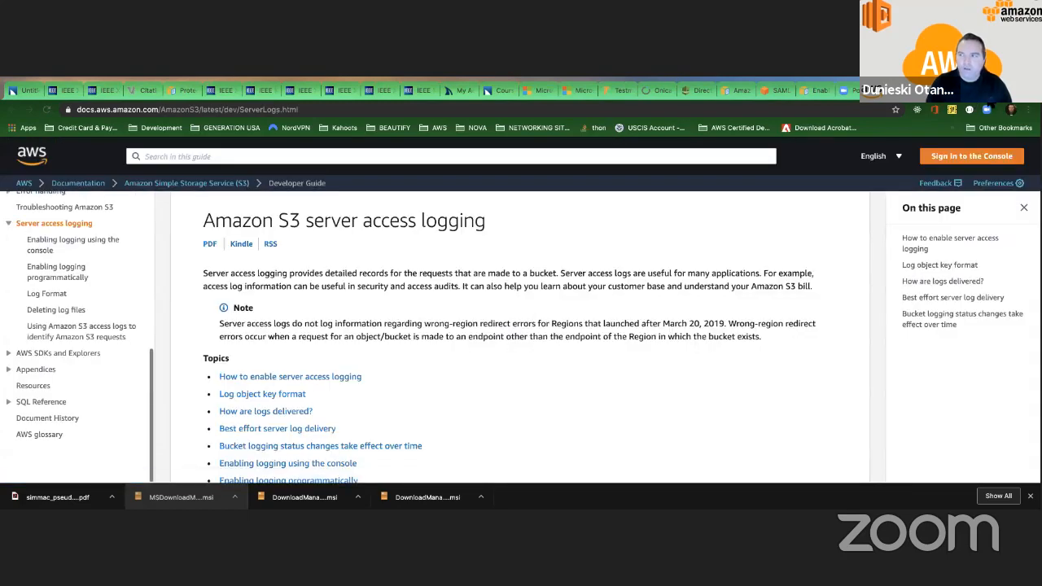
{"action": "key", "text": "ctrl+w"}
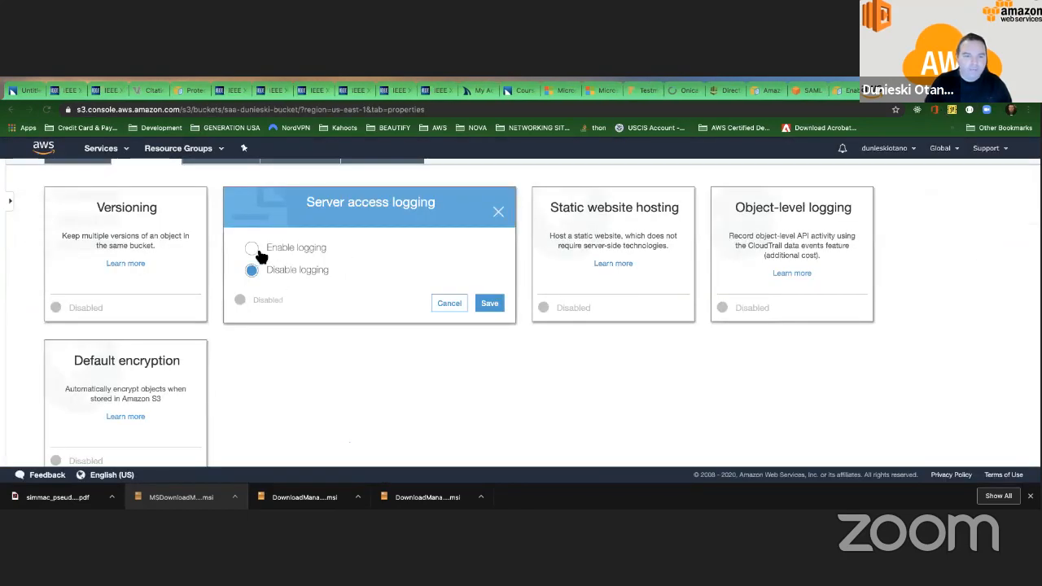
Enable server access logging on the PDF's bucket, with the new access-logs bucket as target and an empty target prefix.
{"action": "left_click", "coordinate": [254, 249]}
{"action": "left_click", "coordinate": [336, 299]}
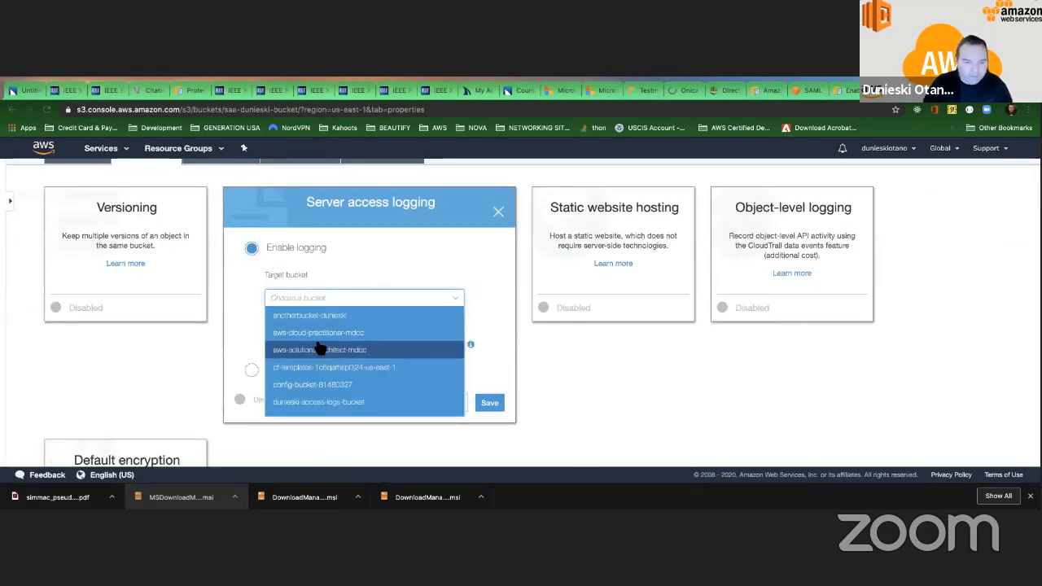
{"action": "scroll", "coordinate": [317, 352], "scroll_direction": "down", "scroll_amount": 3}
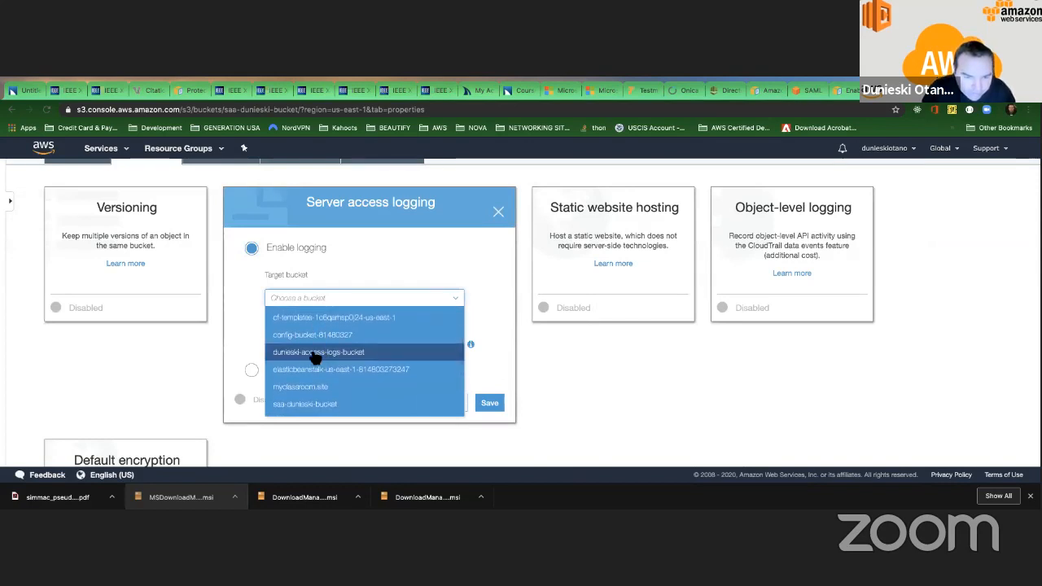
{"action": "left_click", "coordinate": [310, 353]}
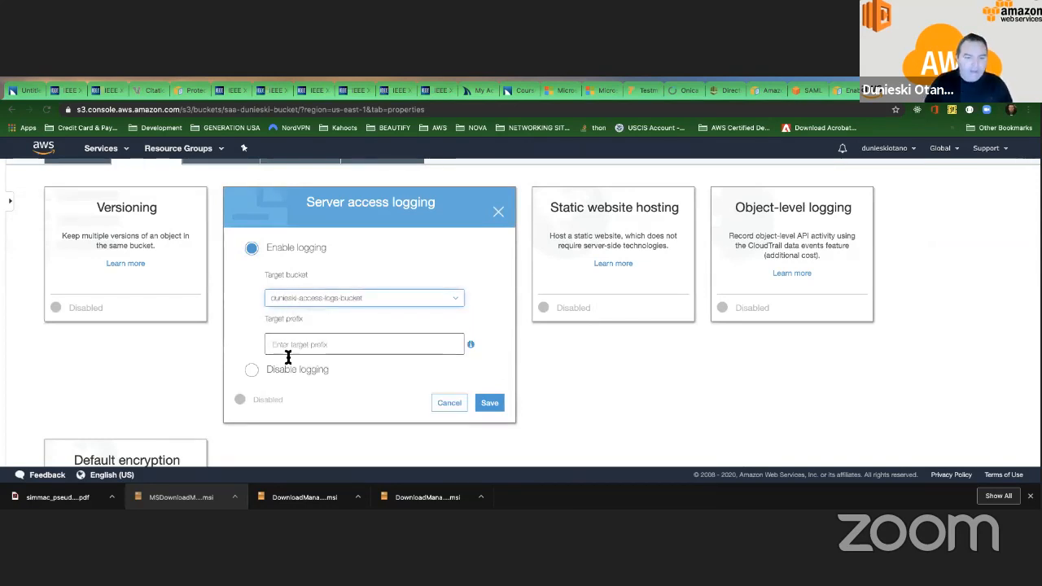
{"action": "left_click", "coordinate": [308, 345]}
{"action": "type", "text": "/"}
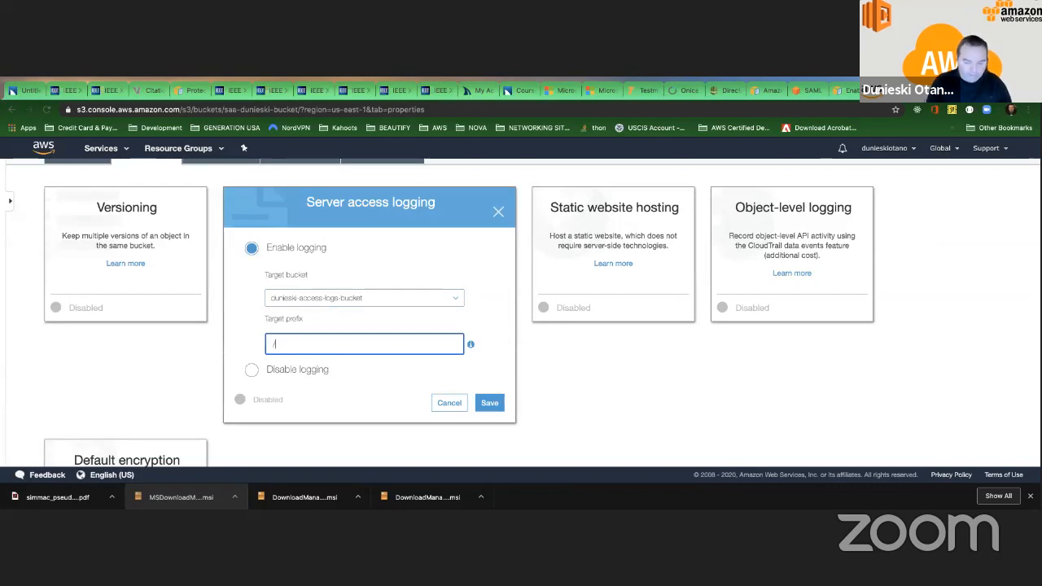
{"action": "key", "text": "BackSpace"}
{"action": "left_click", "coordinate": [489, 403]}
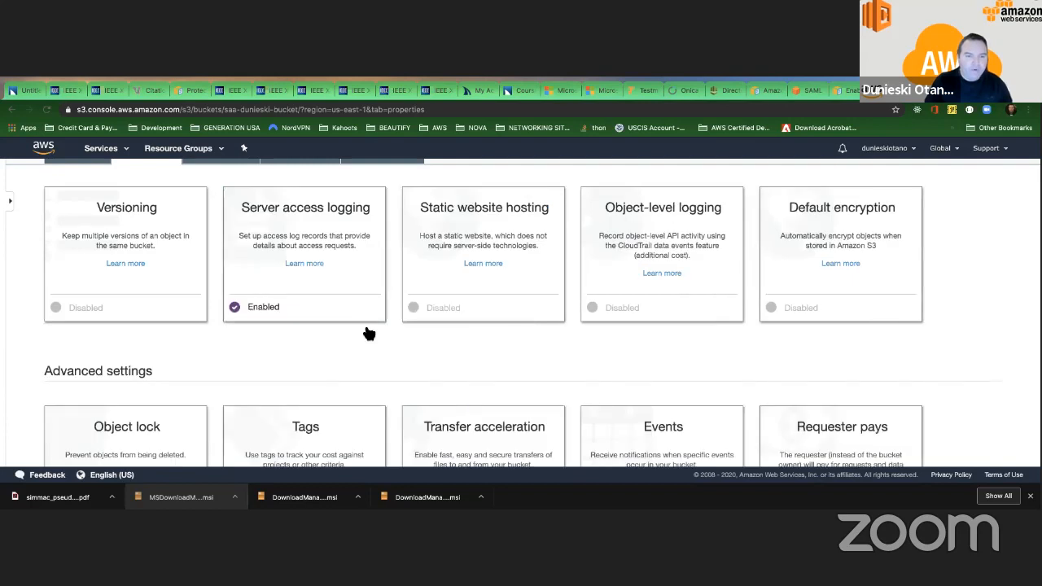
{"action": "left_click", "coordinate": [249, 265]}
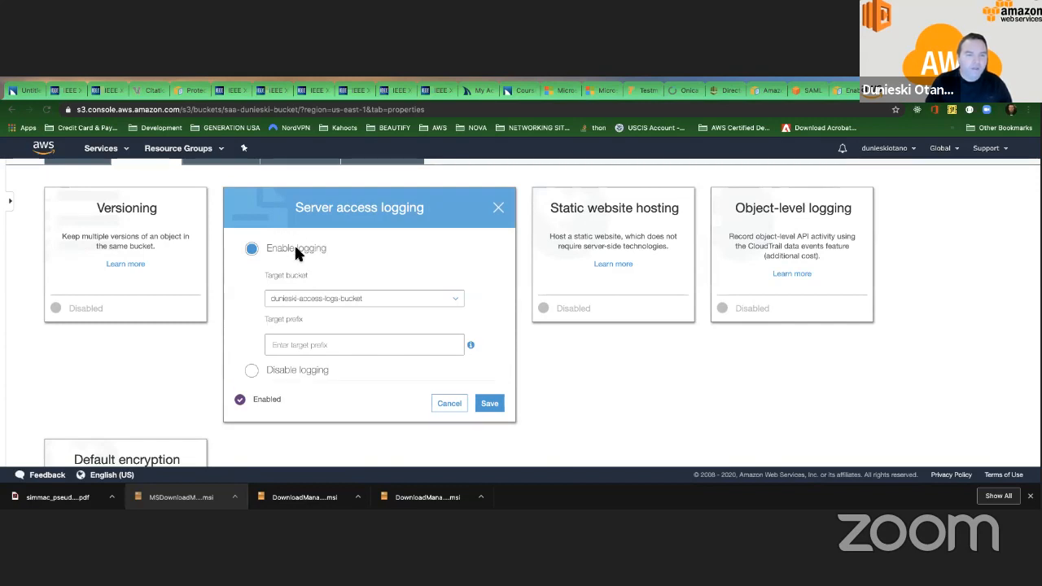
{"action": "left_click", "coordinate": [501, 210]}
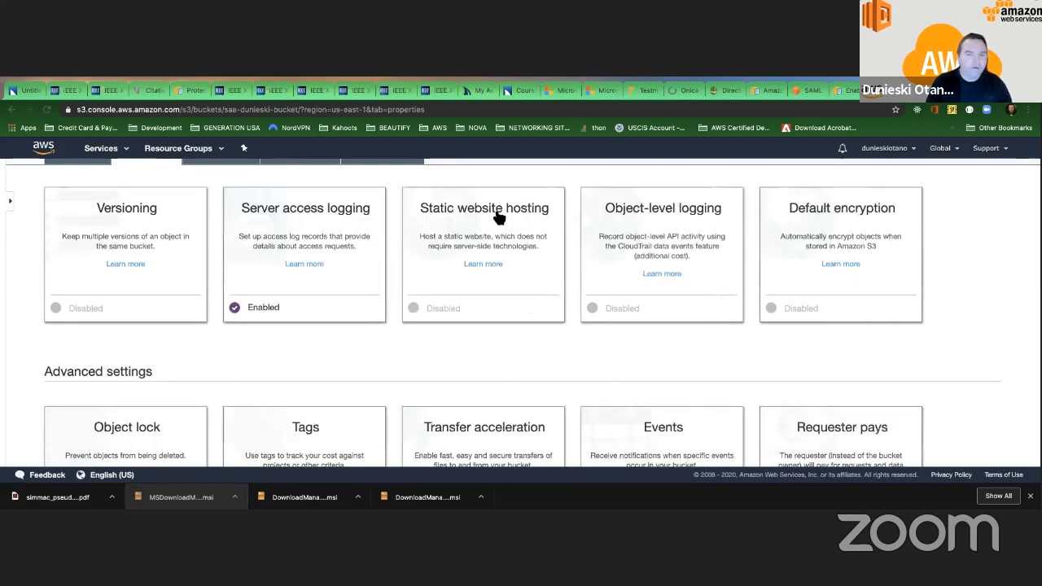
{"action": "key", "text": "super+t"}
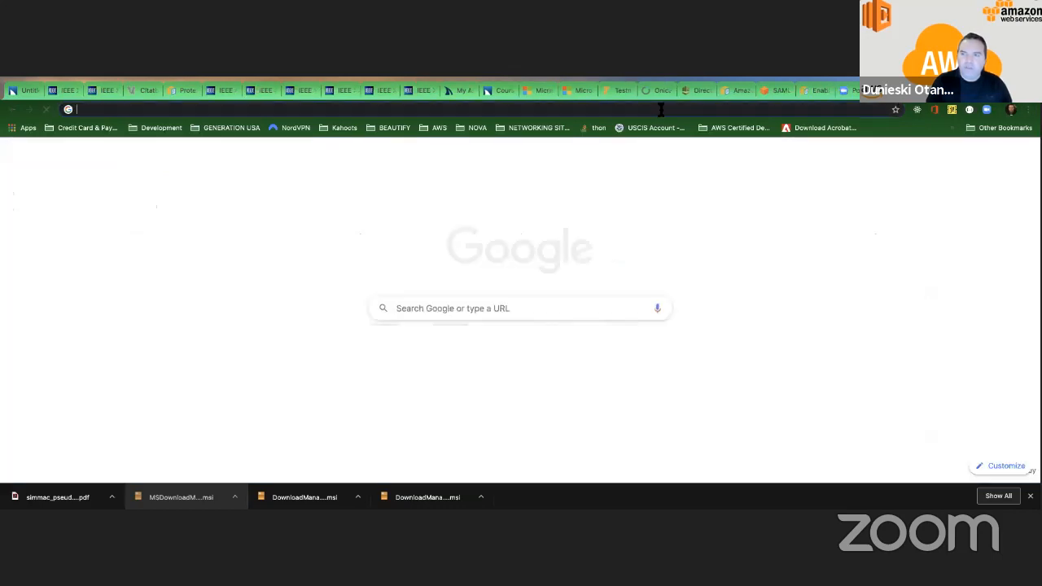
{"action": "left_click", "coordinate": [658, 108]}
{"action": "type", "text": "htm"}
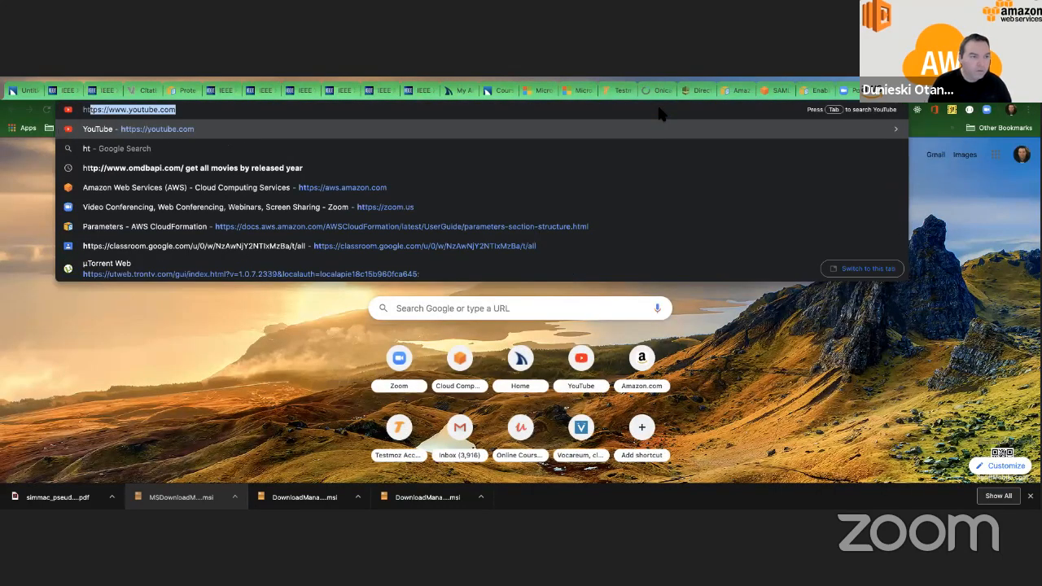
{"action": "key", "text": "BackSpace"}
{"action": "key", "text": "BackSpace"}
{"action": "key", "text": "BackSpace"}
{"action": "type", "text": "ww"}
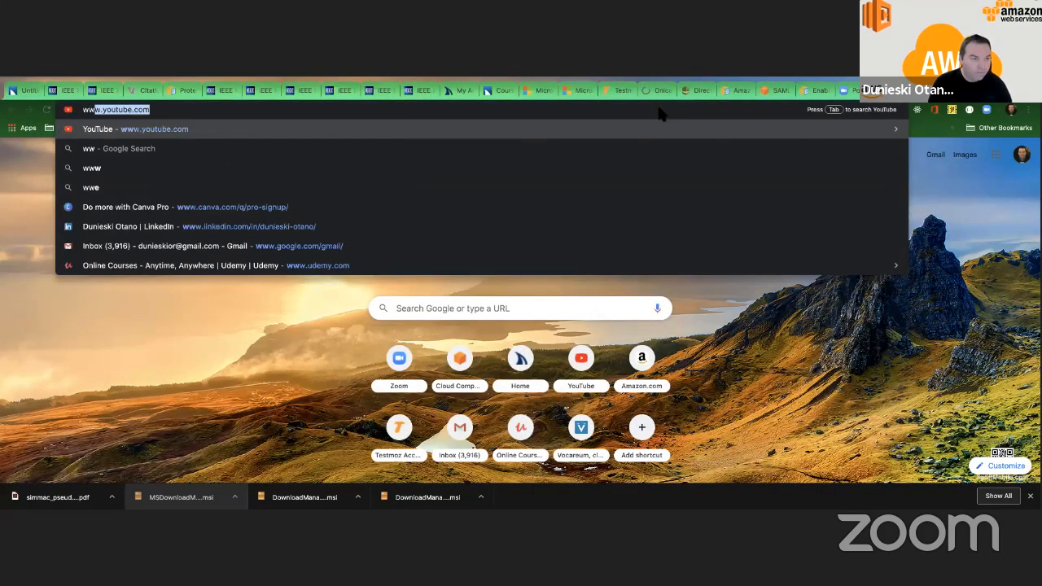
{"action": "type", "text": "w.mycl"}
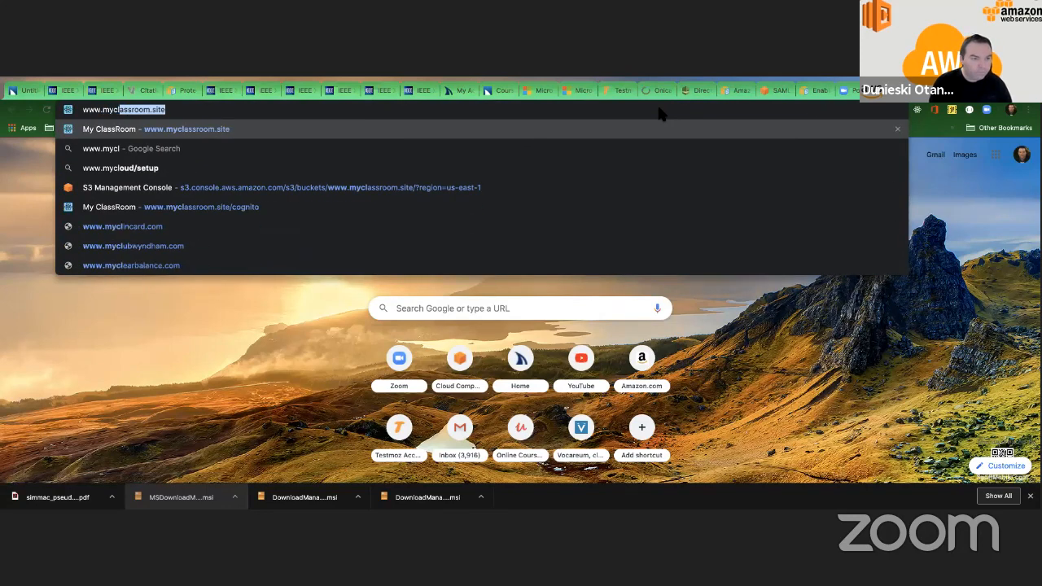
{"action": "key", "text": "Return"}
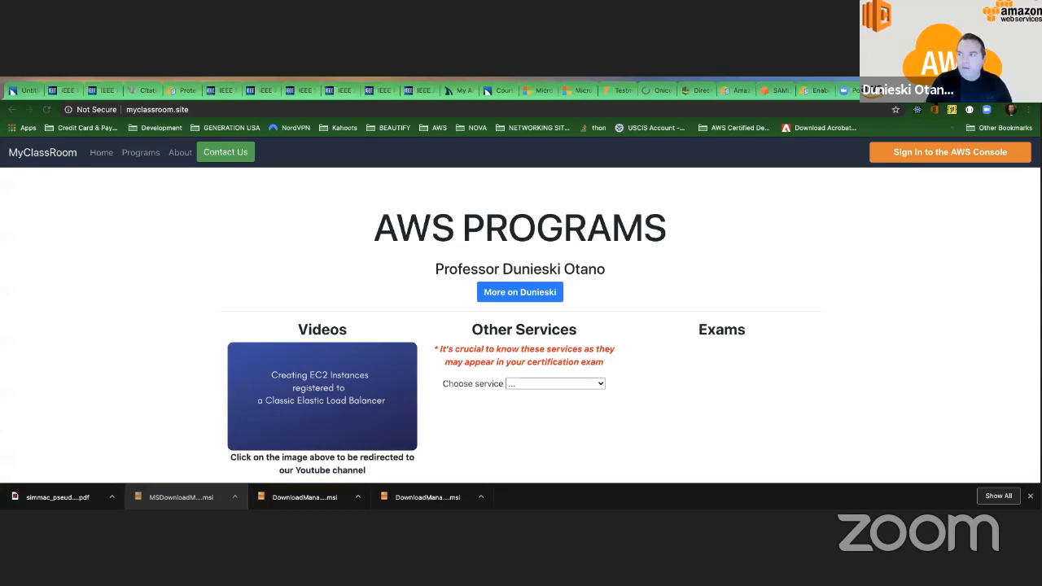
{"action": "left_click", "coordinate": [928, 91]}
{"action": "scroll", "coordinate": [143, 199], "scroll_direction": "up", "scroll_amount": 2}
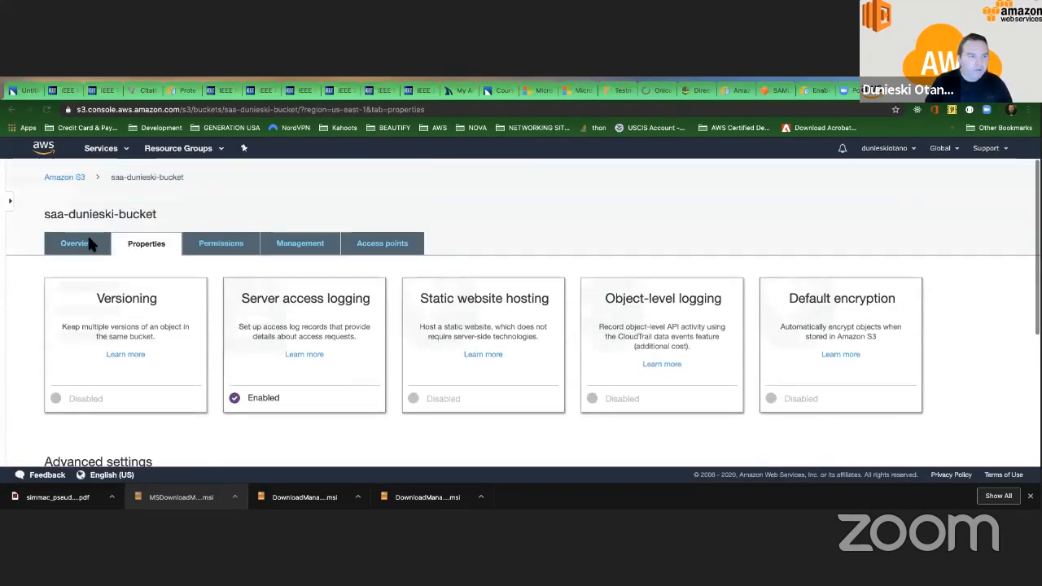
{"action": "left_click", "coordinate": [77, 178]}
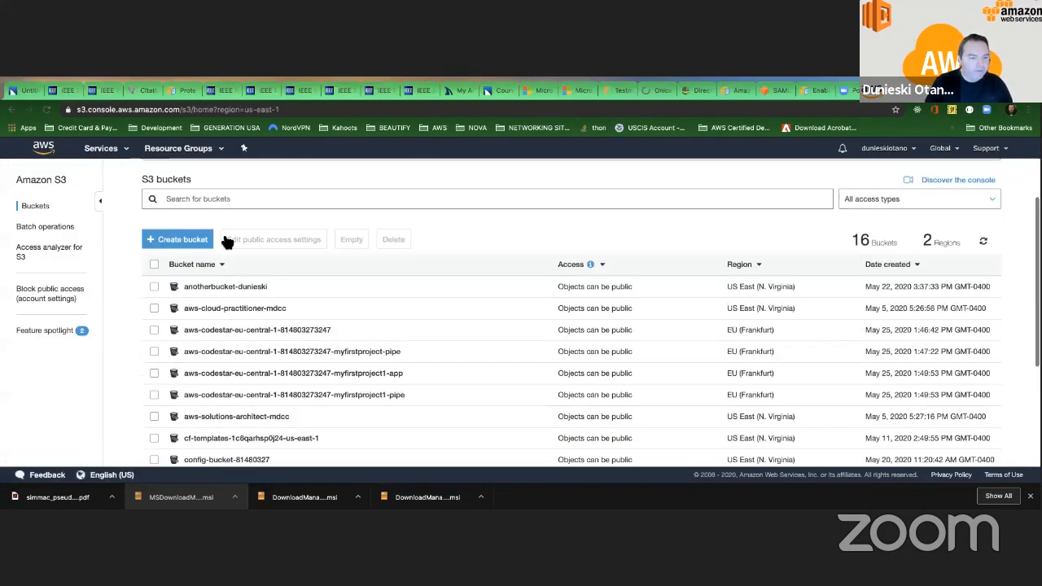
{"action": "scroll", "coordinate": [226, 240], "scroll_direction": "down", "scroll_amount": 3}
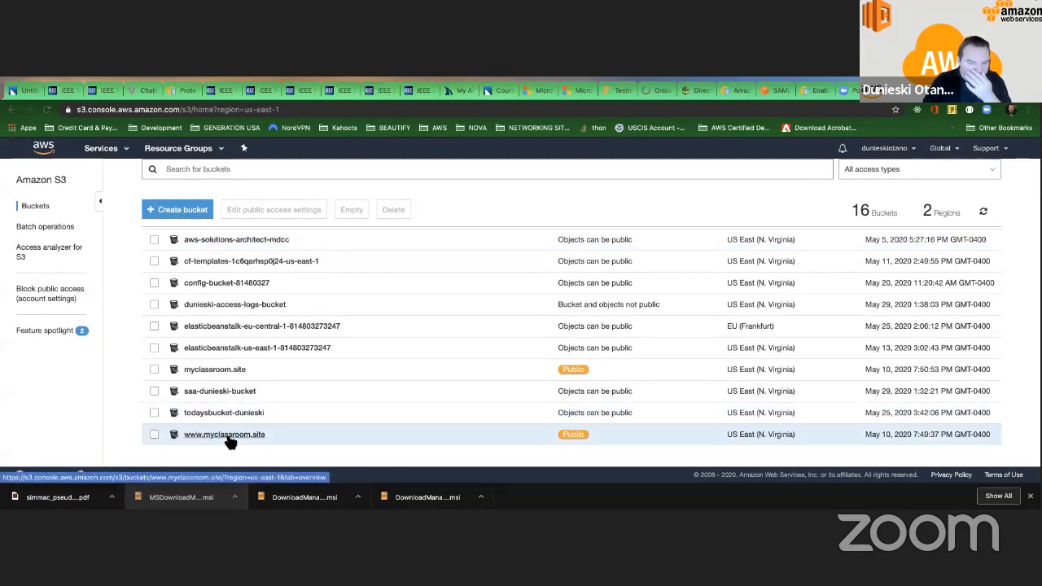
{"action": "left_click", "coordinate": [228, 435]}
{"action": "left_click", "coordinate": [155, 247]}
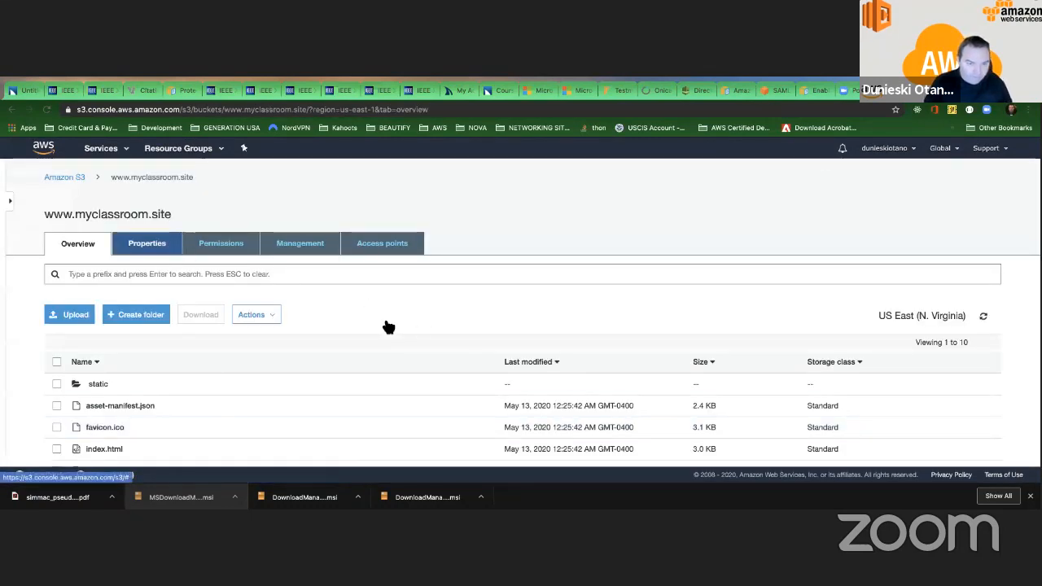
{"action": "scroll", "coordinate": [274, 356], "scroll_direction": "down", "scroll_amount": 1}
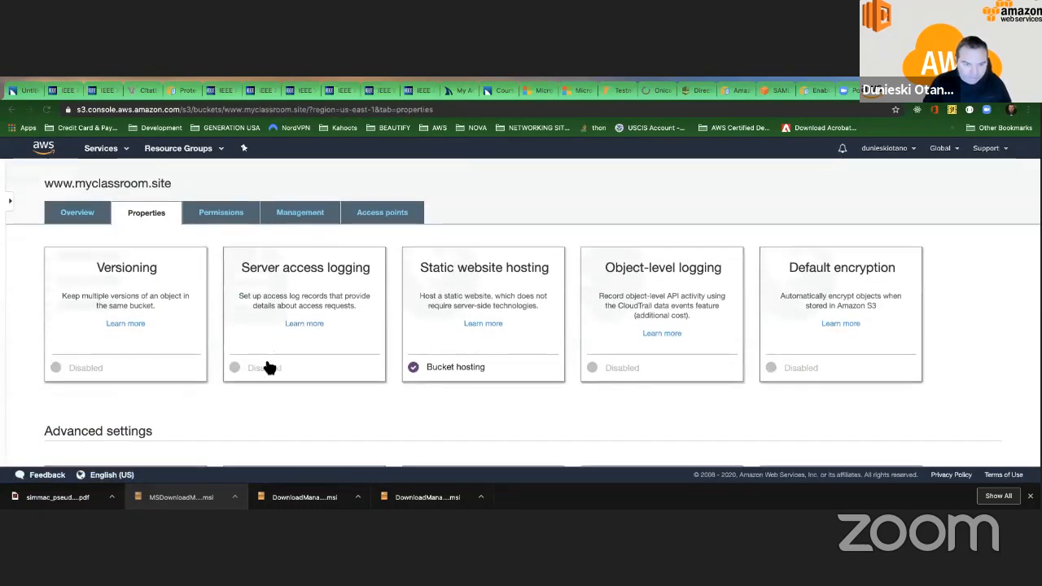
{"action": "left_click", "coordinate": [267, 365]}
{"action": "left_click", "coordinate": [252, 308]}
{"action": "left_click", "coordinate": [308, 358]}
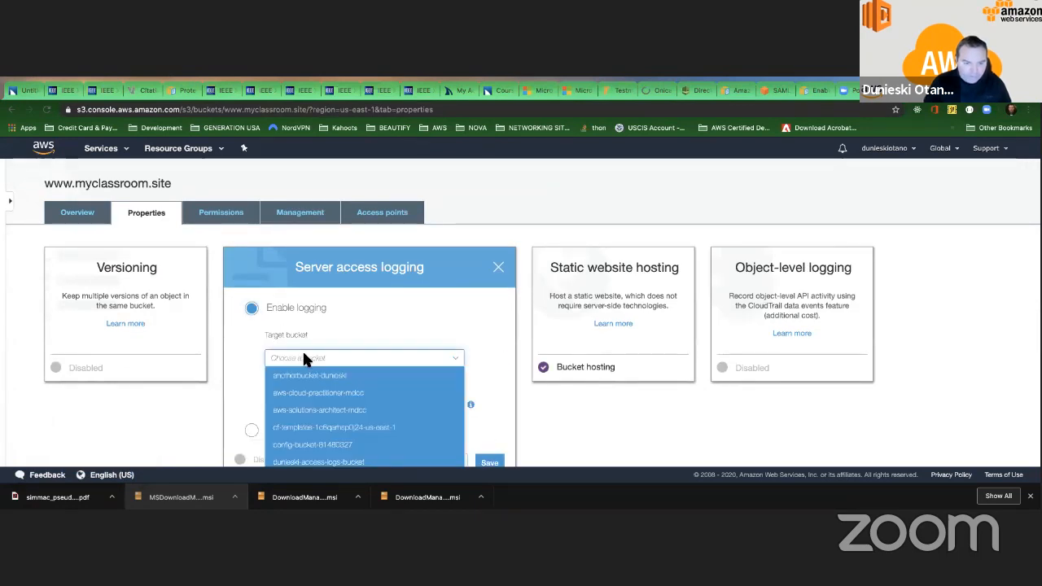
{"action": "scroll", "coordinate": [318, 407], "scroll_direction": "down", "scroll_amount": 3}
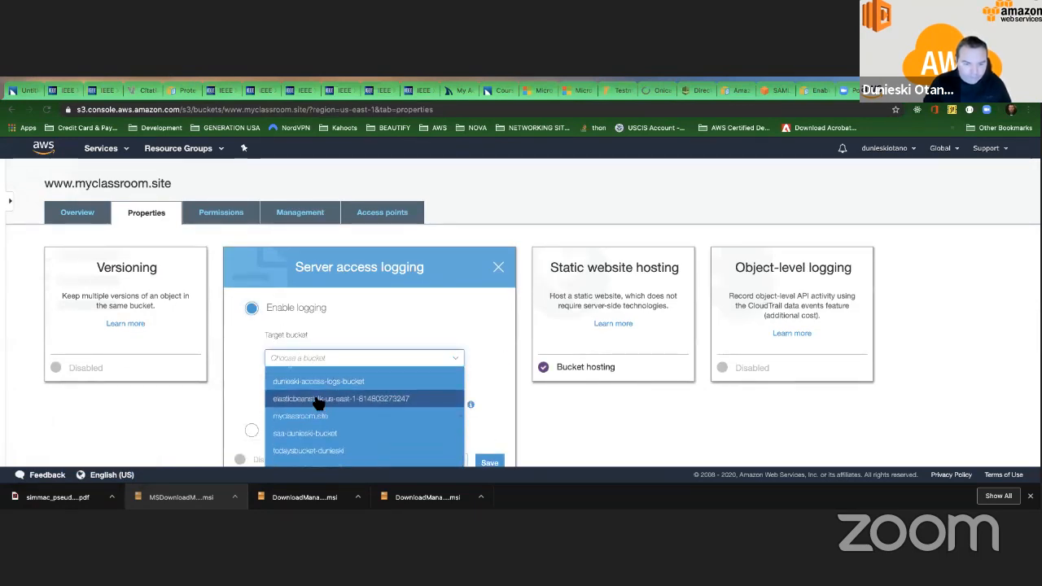
{"action": "left_click", "coordinate": [325, 380]}
{"action": "scroll", "coordinate": [337, 389], "scroll_direction": "down", "scroll_amount": 1}
{"action": "scroll", "coordinate": [340, 389], "scroll_direction": "down", "scroll_amount": 1}
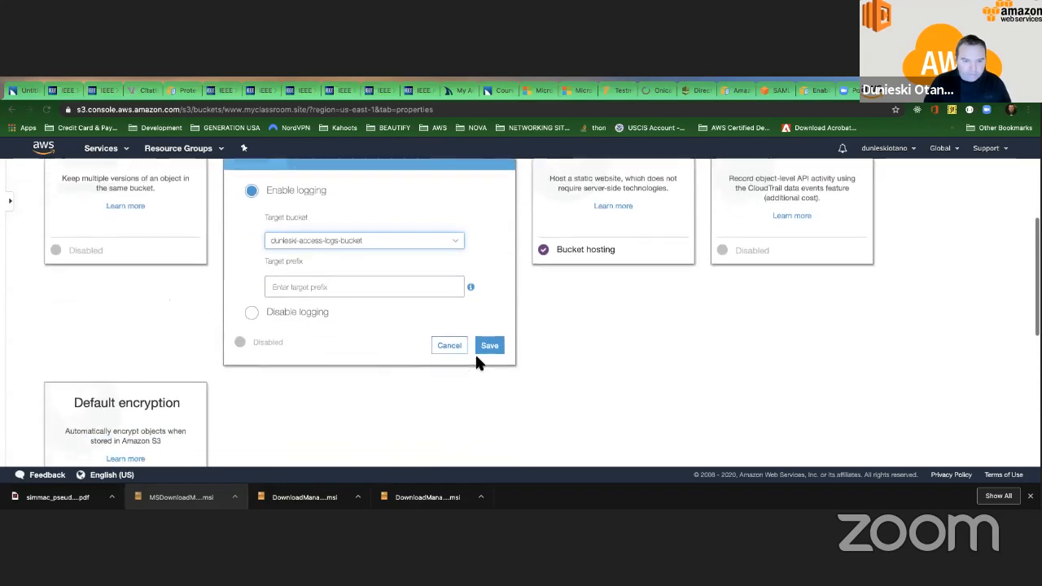
{"action": "left_click", "coordinate": [485, 340]}
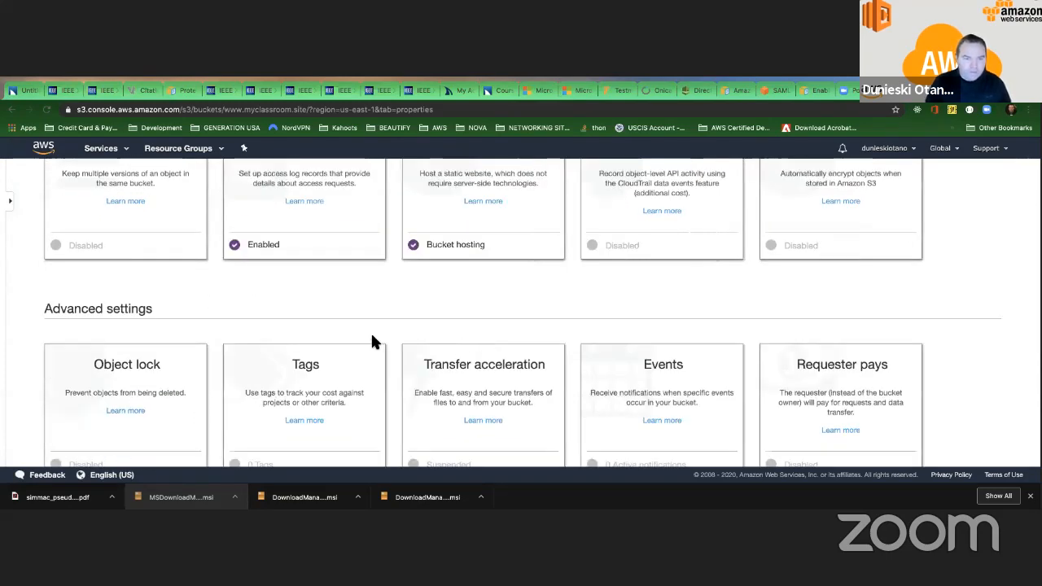
{"action": "scroll", "coordinate": [370, 336], "scroll_direction": "up", "scroll_amount": 3}
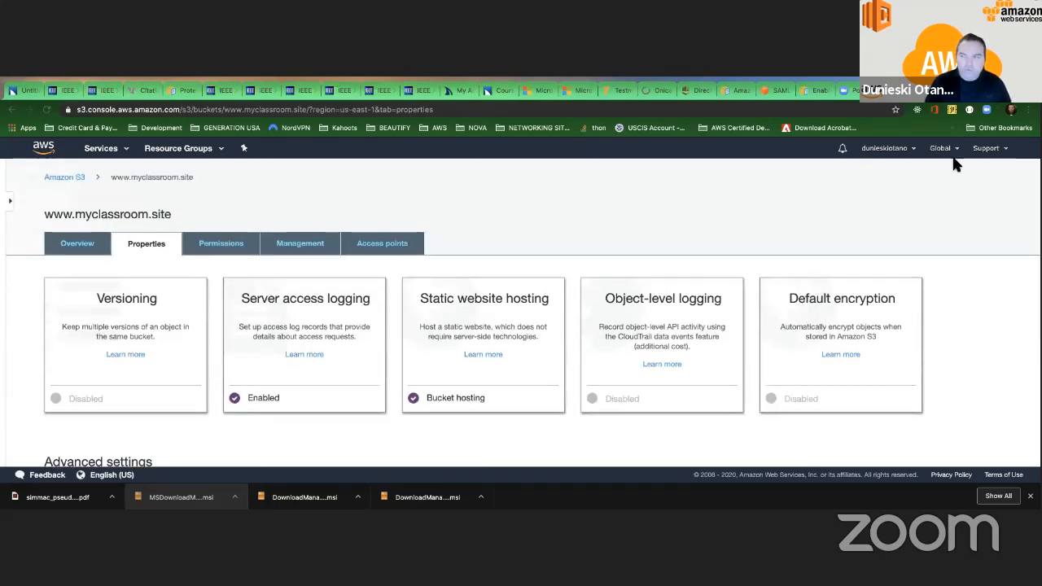
Reload the myclassroom.site page twice to generate access requests.
{"action": "left_click", "coordinate": [959, 91]}
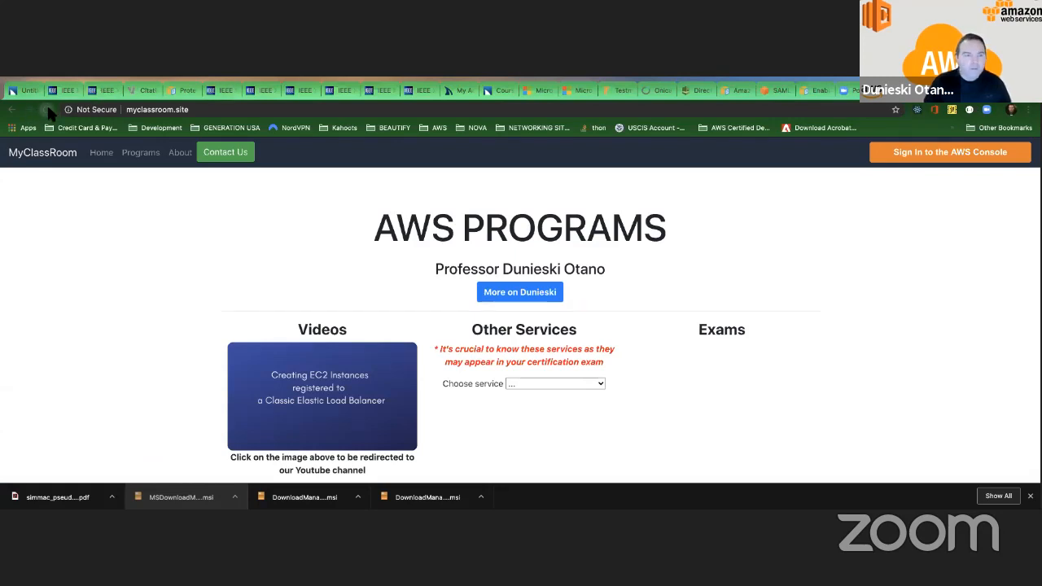
{"action": "left_click", "coordinate": [217, 114]}
{"action": "key", "text": "Return"}
{"action": "left_click", "coordinate": [216, 114]}
{"action": "key", "text": "Return"}
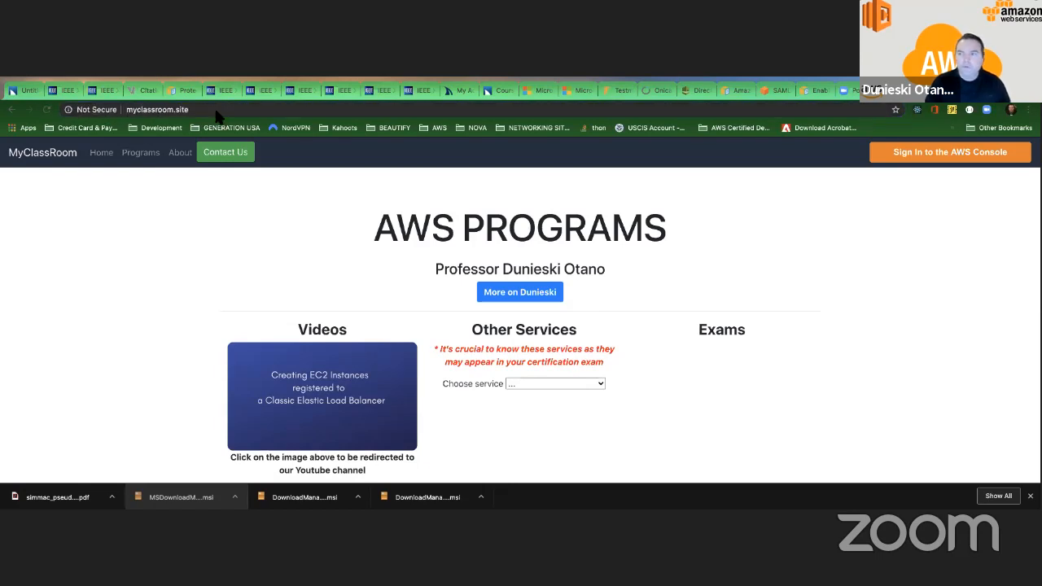
Open the access-logs bucket in the S3 console and refresh it repeatedly to check for delivered logs.
{"action": "left_click", "coordinate": [887, 91]}
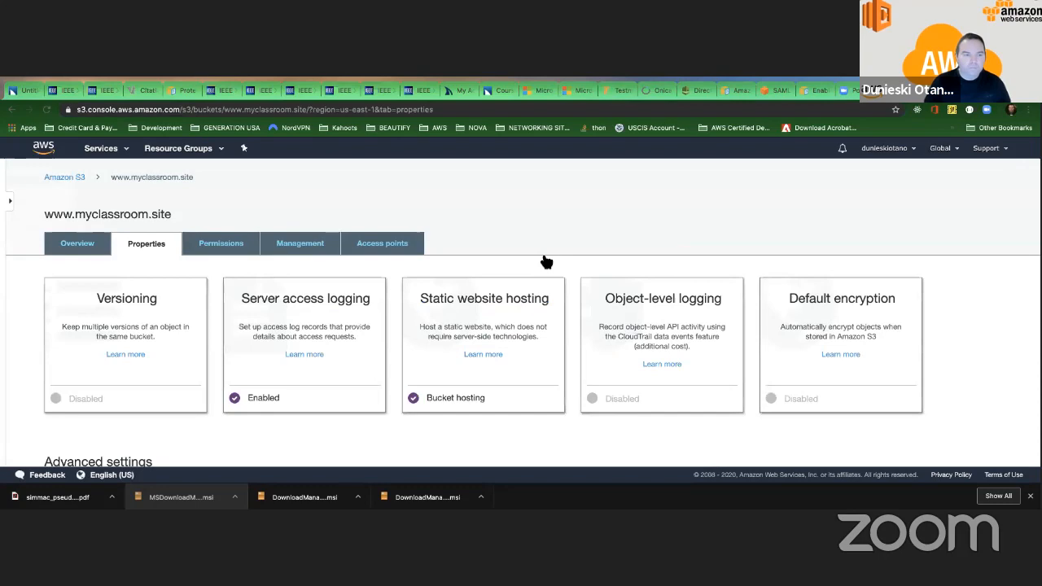
{"action": "left_click", "coordinate": [64, 178]}
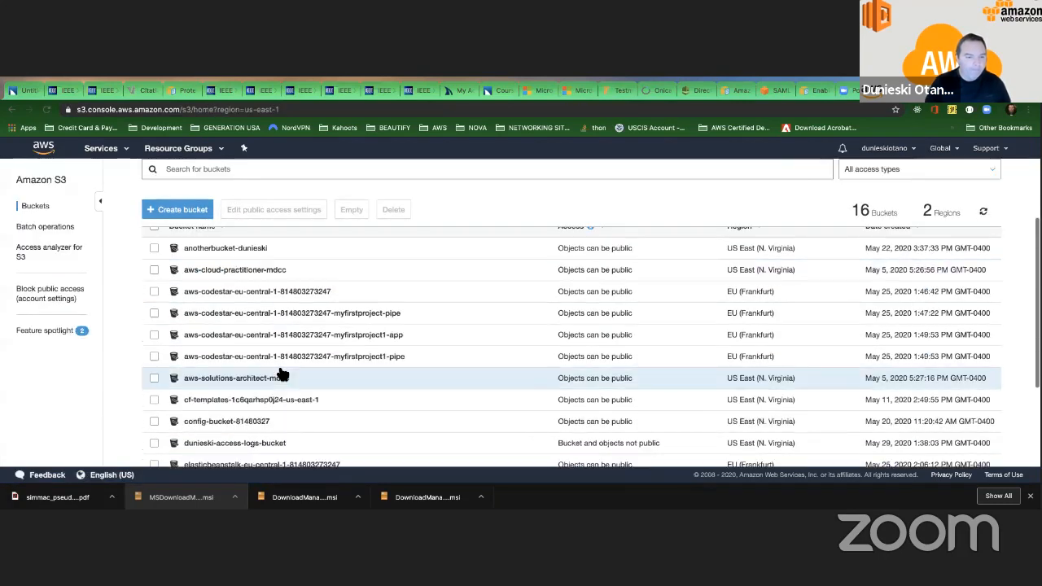
{"action": "scroll", "coordinate": [281, 375], "scroll_direction": "down", "scroll_amount": 4}
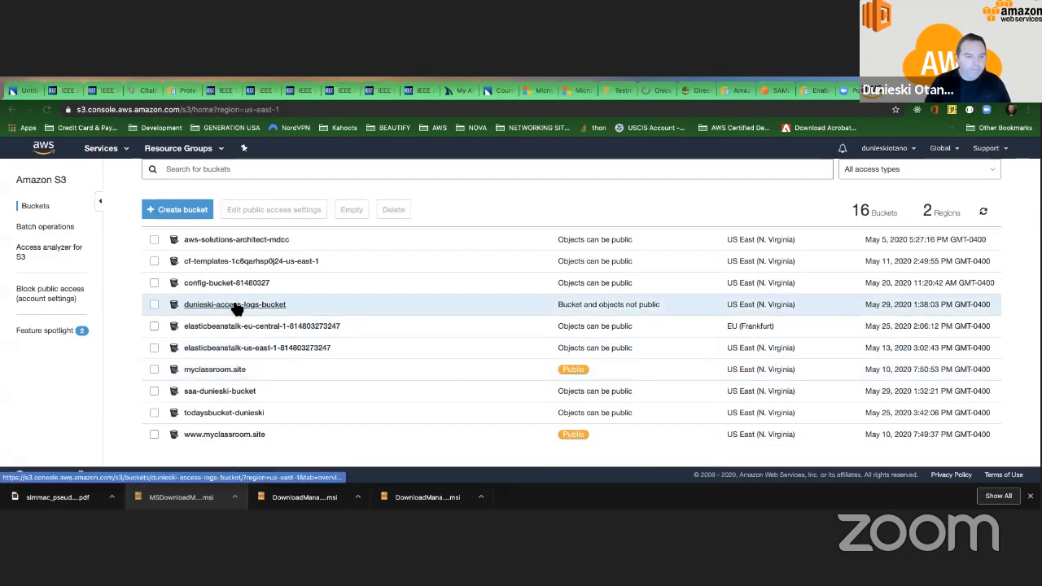
{"action": "left_click", "coordinate": [235, 304]}
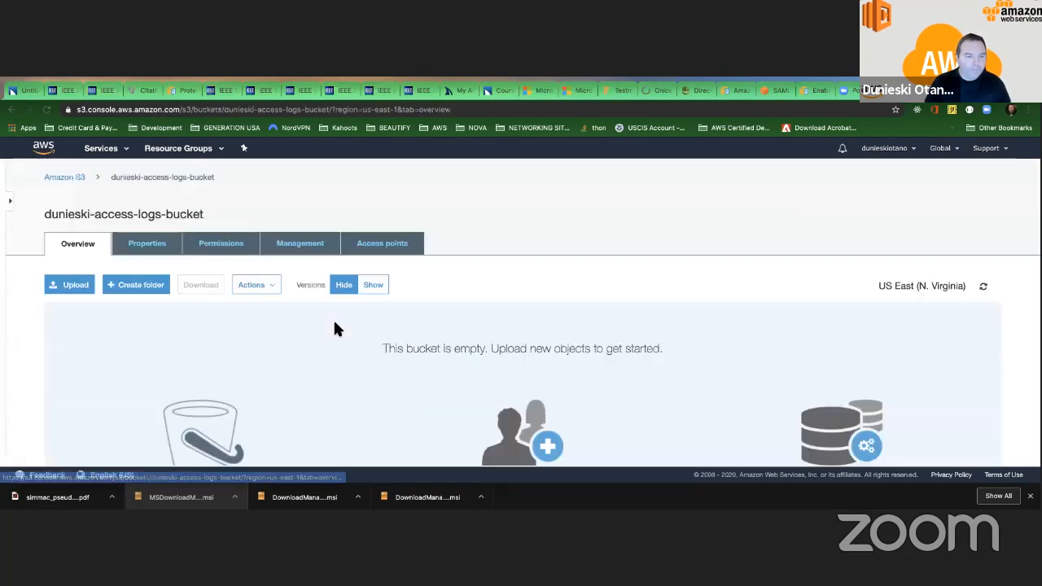
{"action": "left_click", "coordinate": [46, 109]}
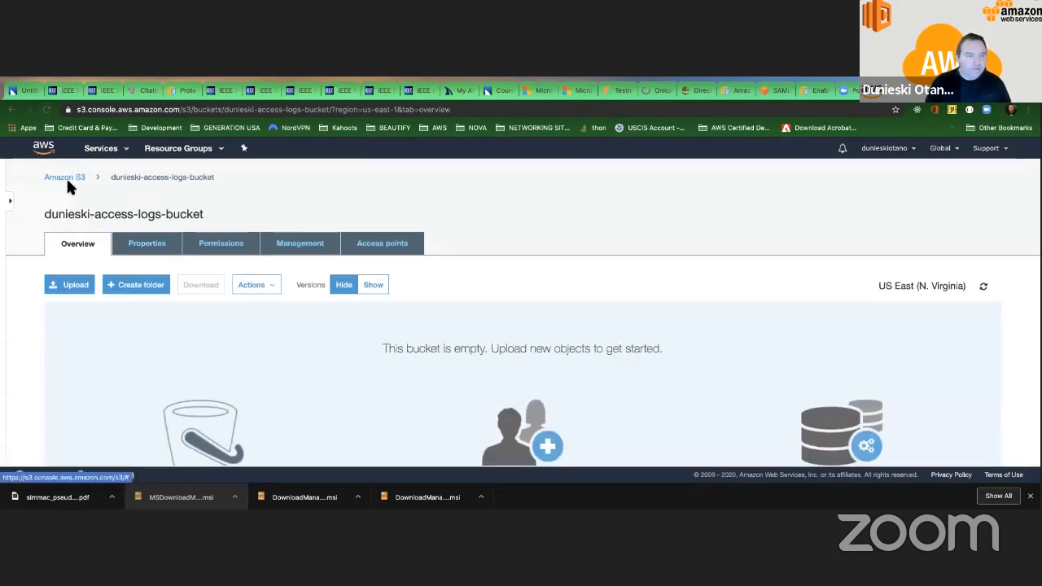
{"action": "left_click", "coordinate": [46, 110]}
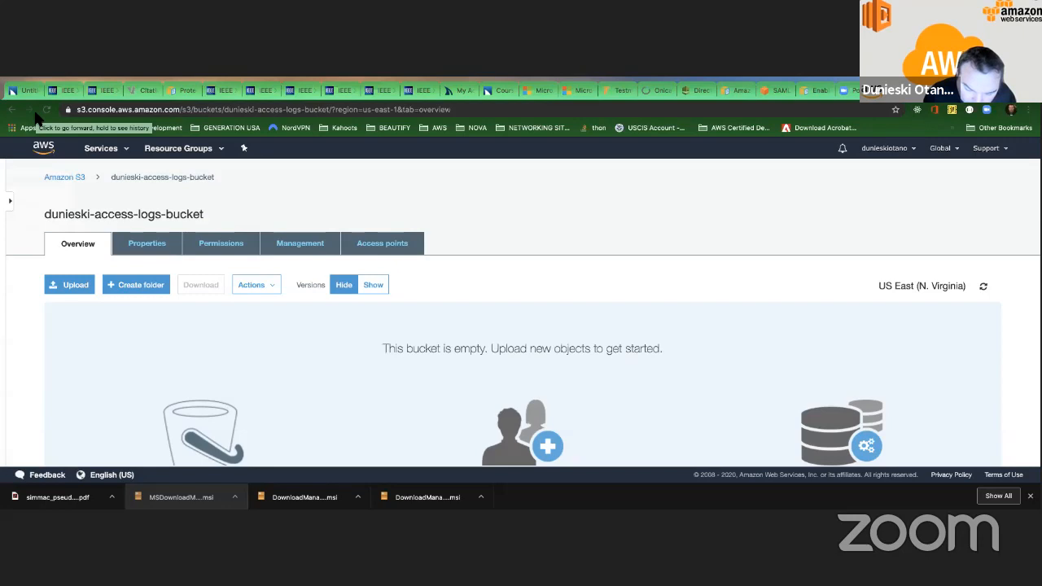
{"action": "left_click", "coordinate": [46, 111]}
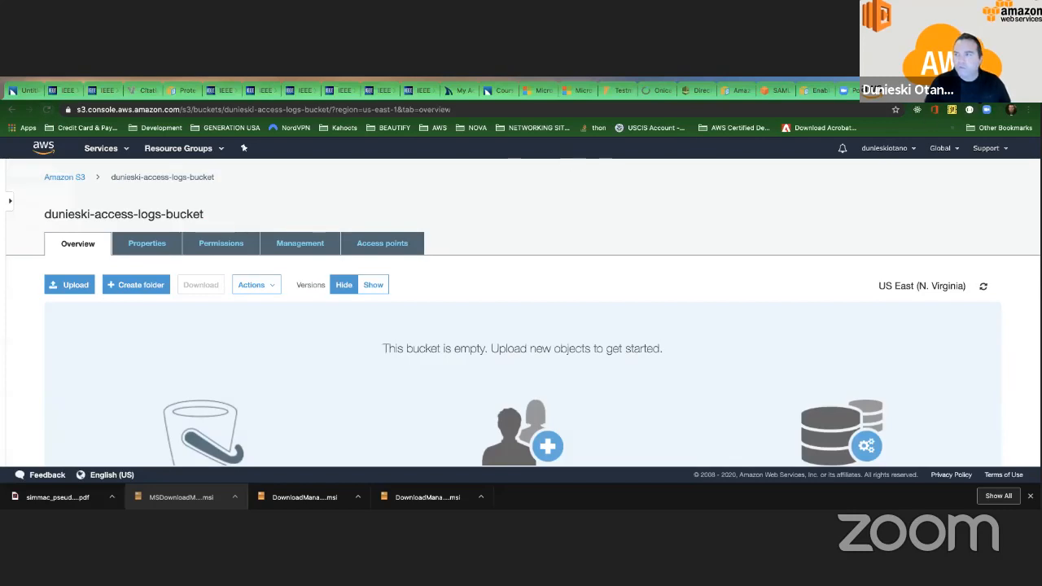
Go back to the myclassroom.site tab, reload it twice more and open the Amazon Cognito page from its service choices.
{"action": "left_click", "coordinate": [936, 90]}
{"action": "left_click", "coordinate": [238, 110]}
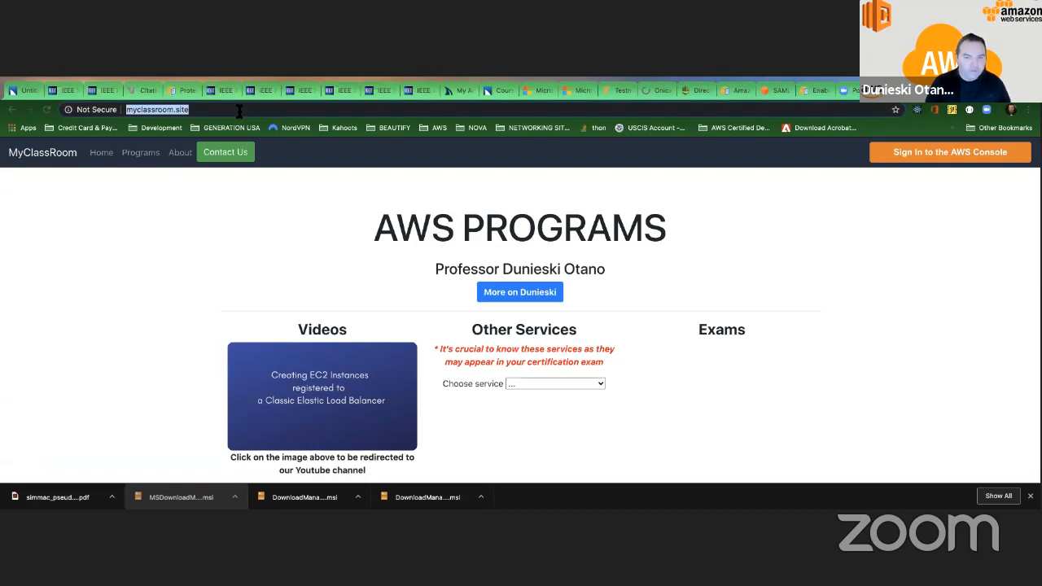
{"action": "key", "text": "Return"}
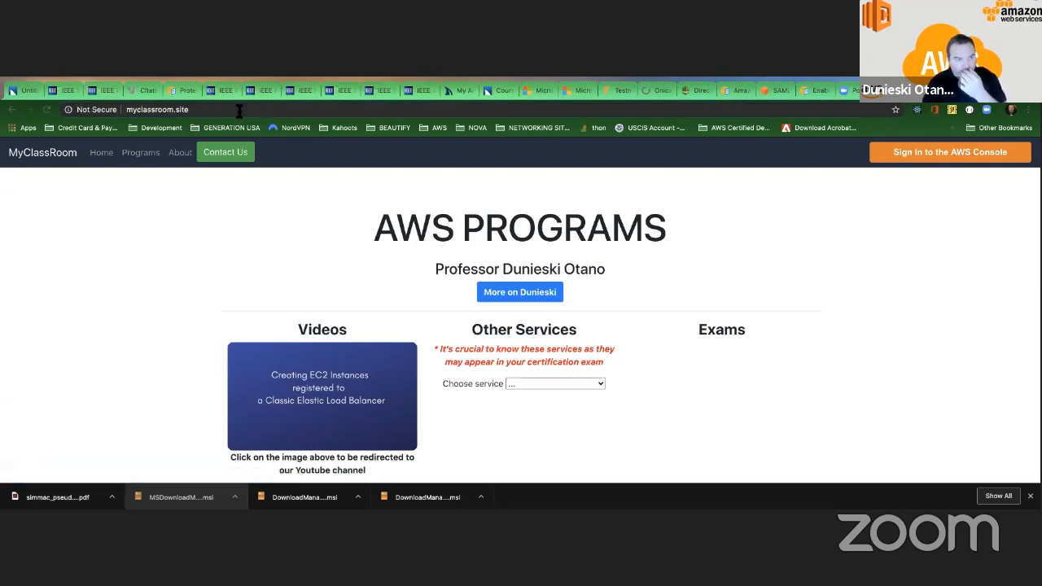
{"action": "left_click", "coordinate": [225, 110]}
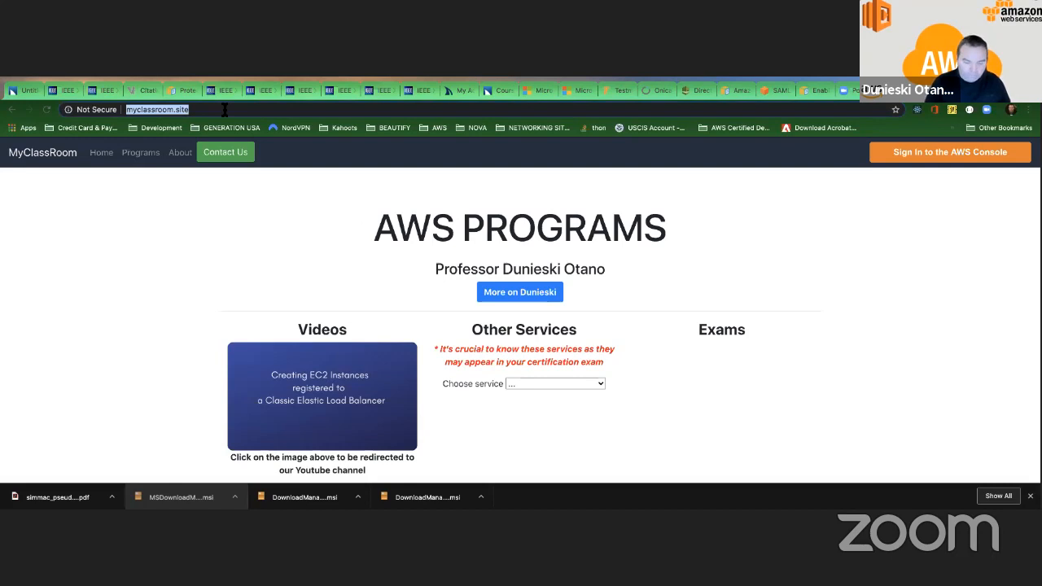
{"action": "key", "text": "Return"}
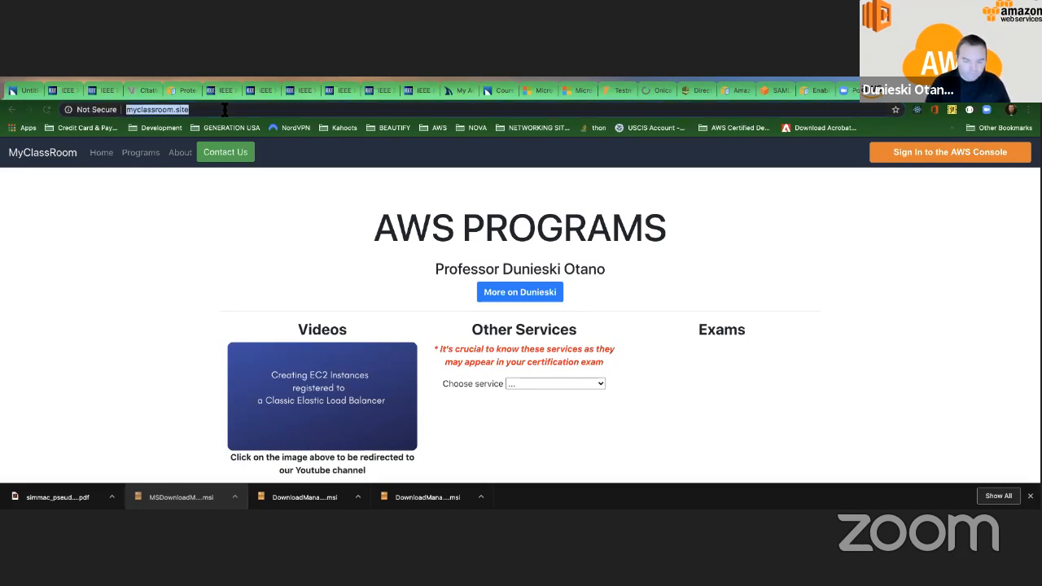
{"action": "left_click", "coordinate": [564, 384]}
{"action": "key", "text": "Escape"}
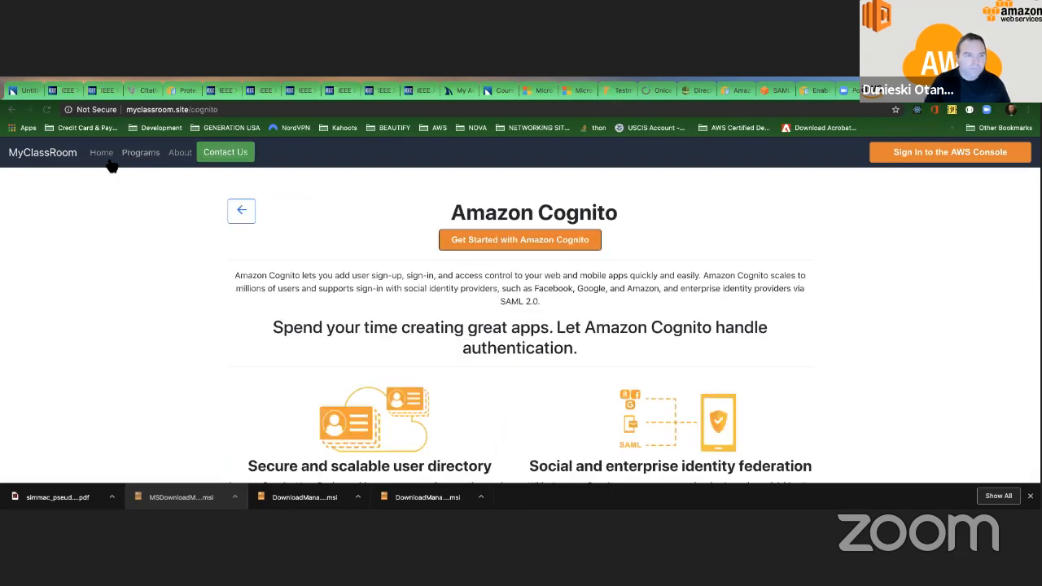
Return to the Programs page of myclassroom.site and reload it to generate more access requests.
{"action": "left_click", "coordinate": [140, 152]}
{"action": "left_click", "coordinate": [179, 110]}
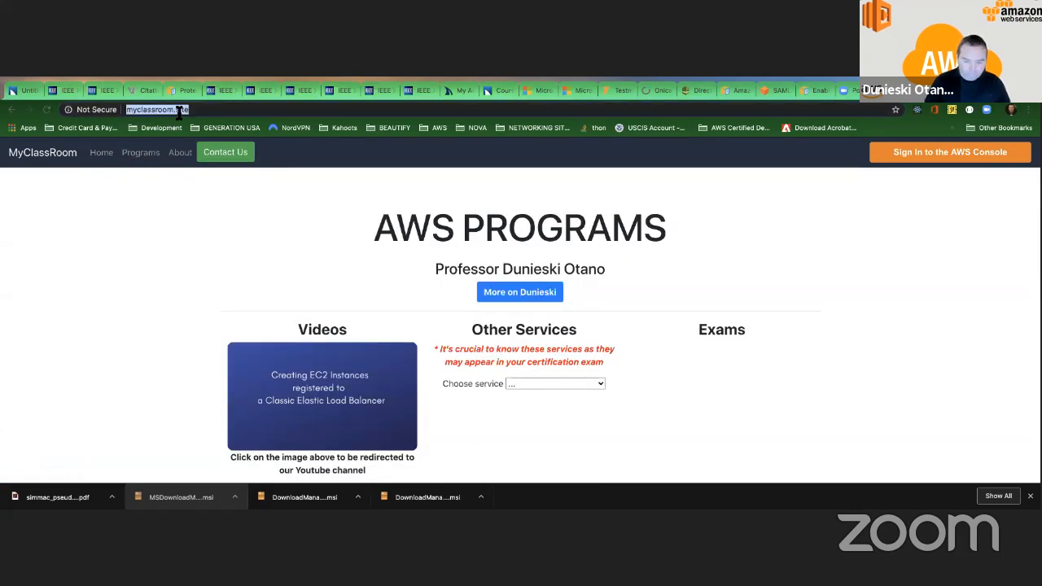
{"action": "key", "text": "Escape"}
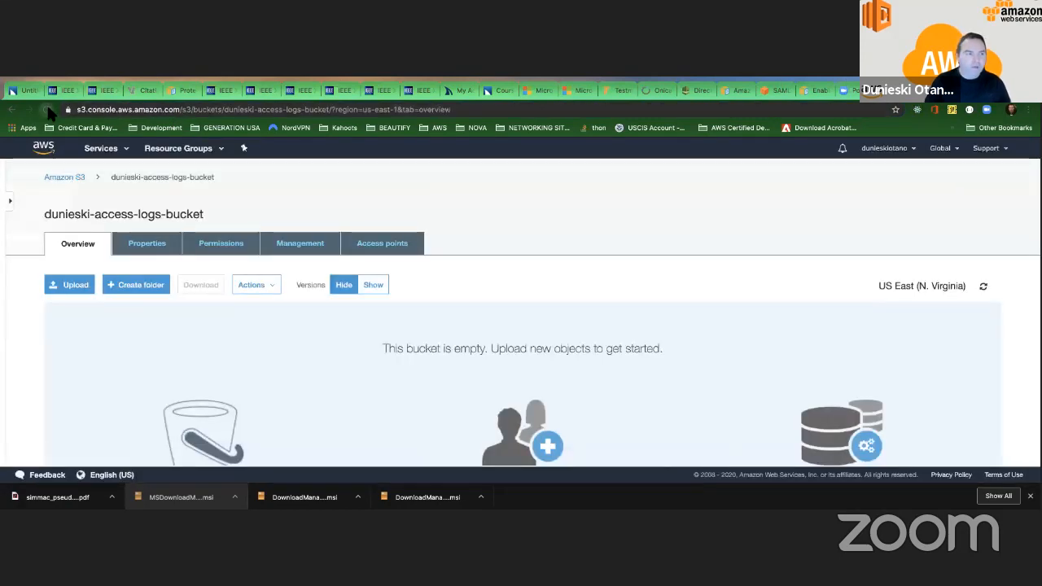
{"action": "left_click", "coordinate": [47, 110]}
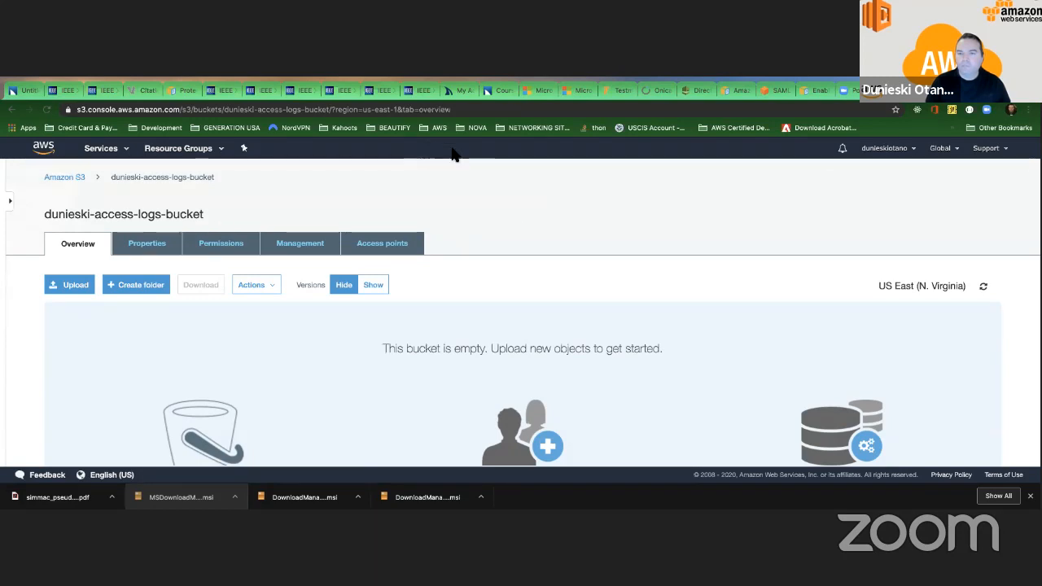
Reload the access-logs bucket page in the S3 console to check for delivered logs, and restore the page zoom to actual size.
{"action": "scroll", "coordinate": [46, 114], "scroll_direction": "up", "scroll_amount": 5}
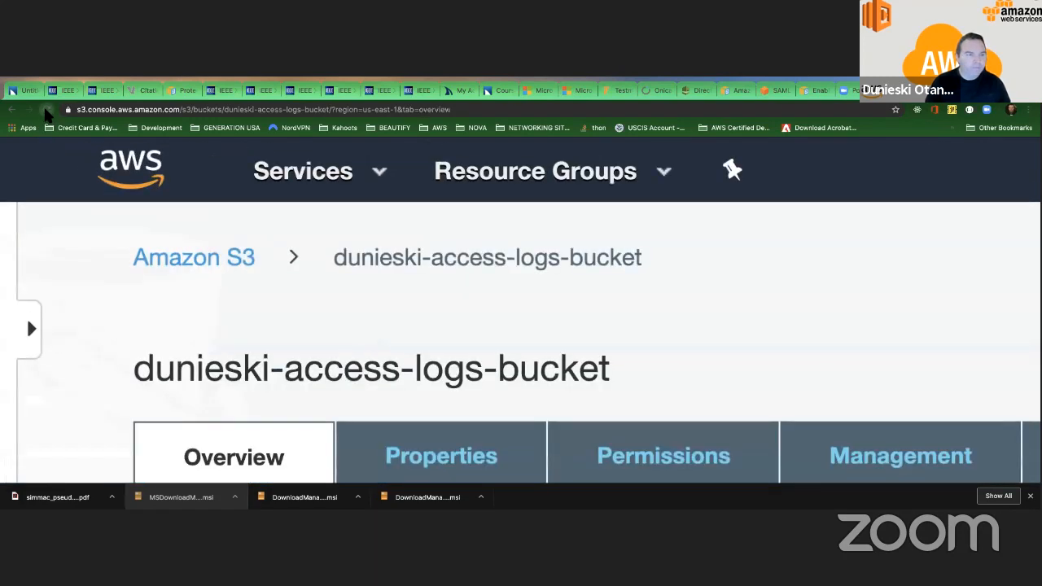
{"action": "left_click", "coordinate": [46, 110]}
{"action": "left_click", "coordinate": [122, 82]}
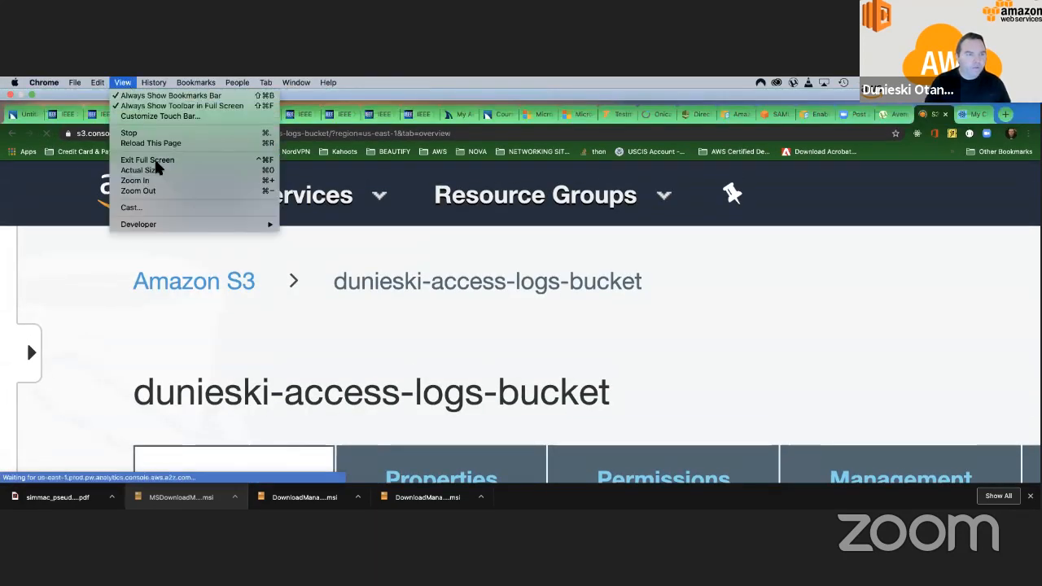
{"action": "left_click", "coordinate": [154, 172]}
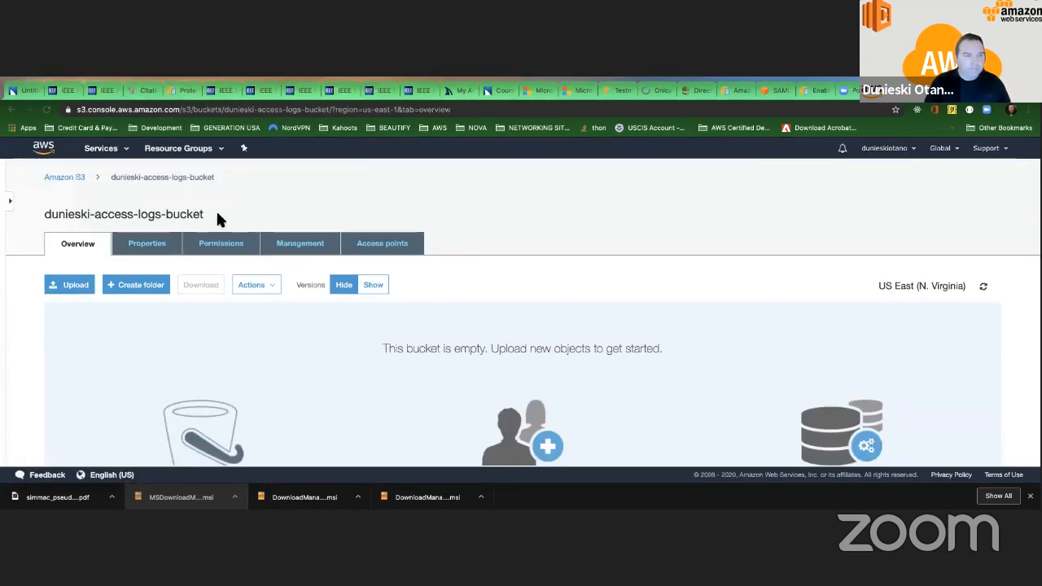
{"action": "key", "text": "ctrl+Left"}
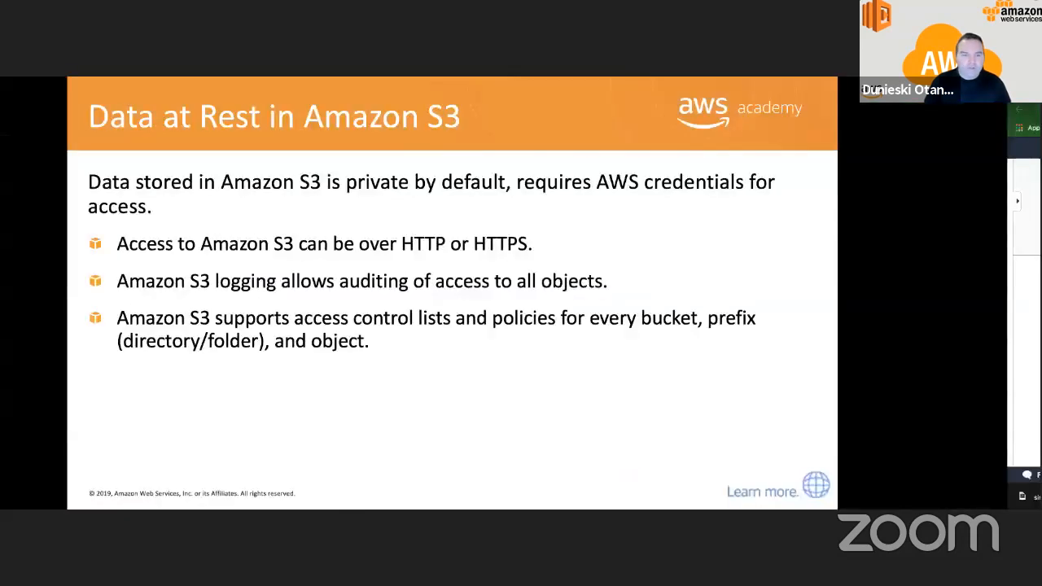
{"action": "left_click", "coordinate": [485, 312]}
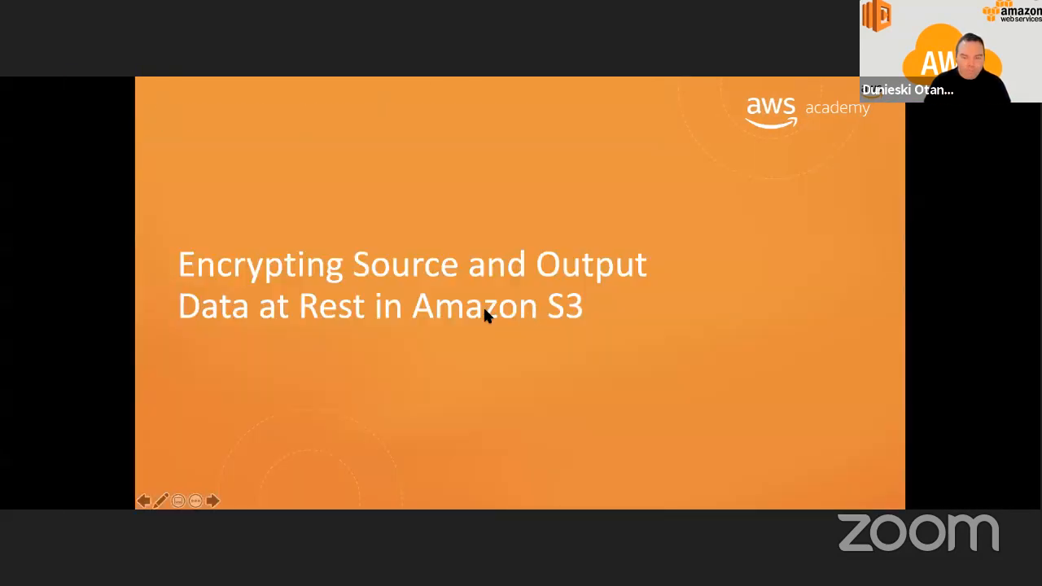
{"action": "key", "text": "Left"}
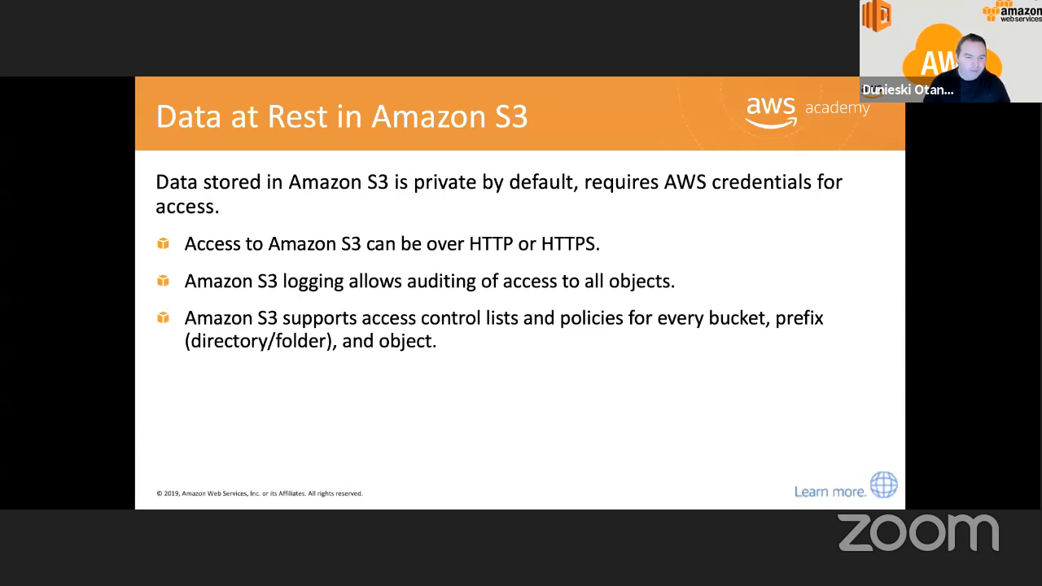
{"action": "left_click", "coordinate": [619, 356]}
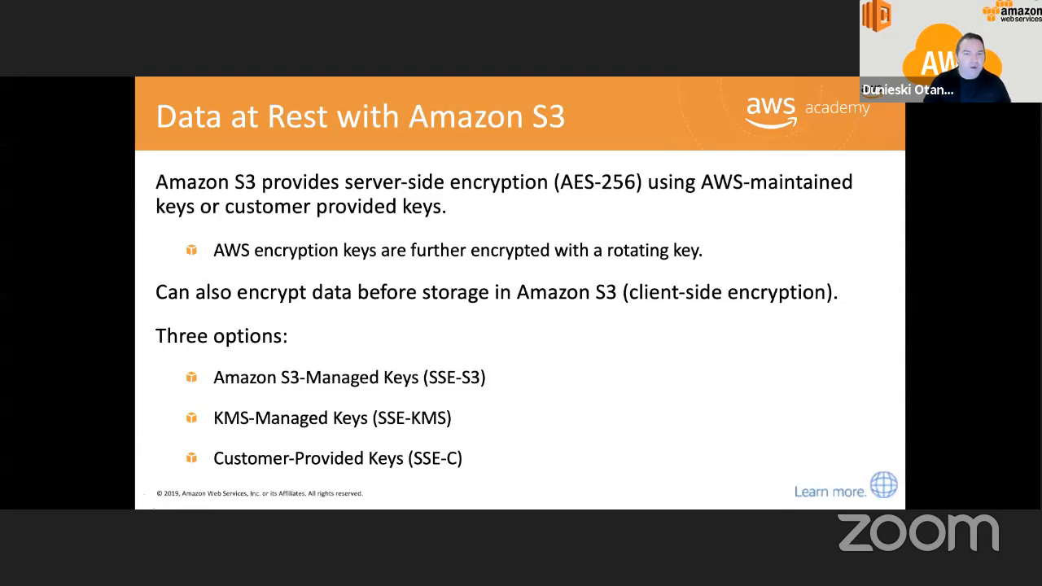
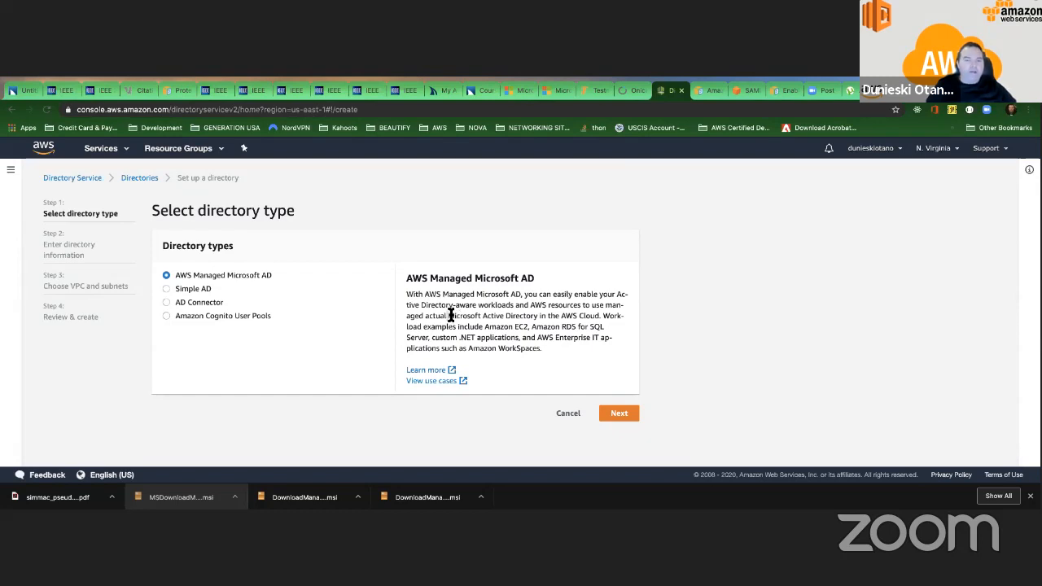
Examine the AWS Managed Microsoft AD description, repeatedly highlighting the phrase "Microsoft Active Directory".
{"action": "left_click_drag", "start_coordinate": [449, 316], "coordinate": [539, 314]}
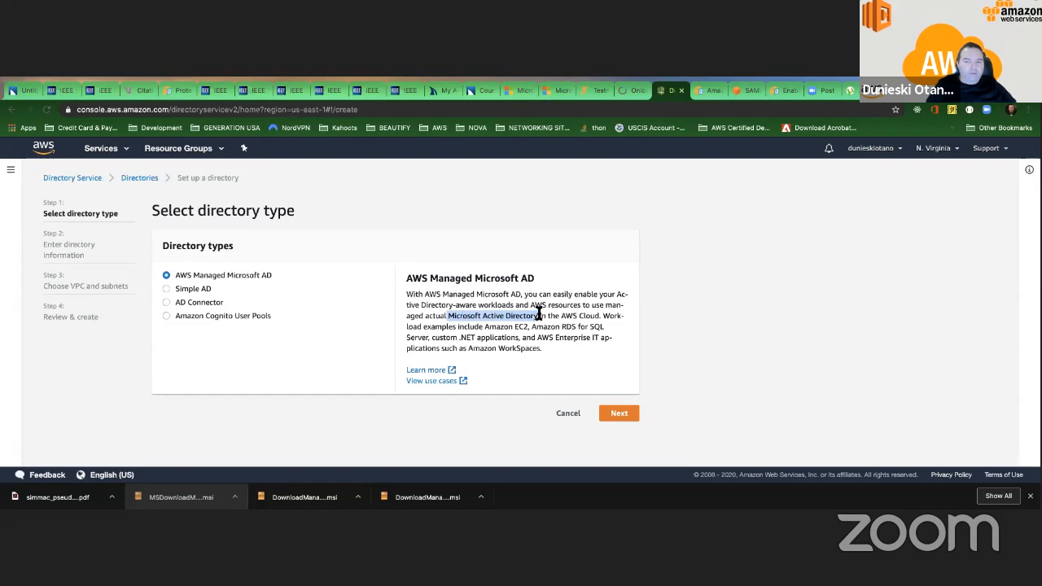
{"action": "left_click", "coordinate": [539, 314]}
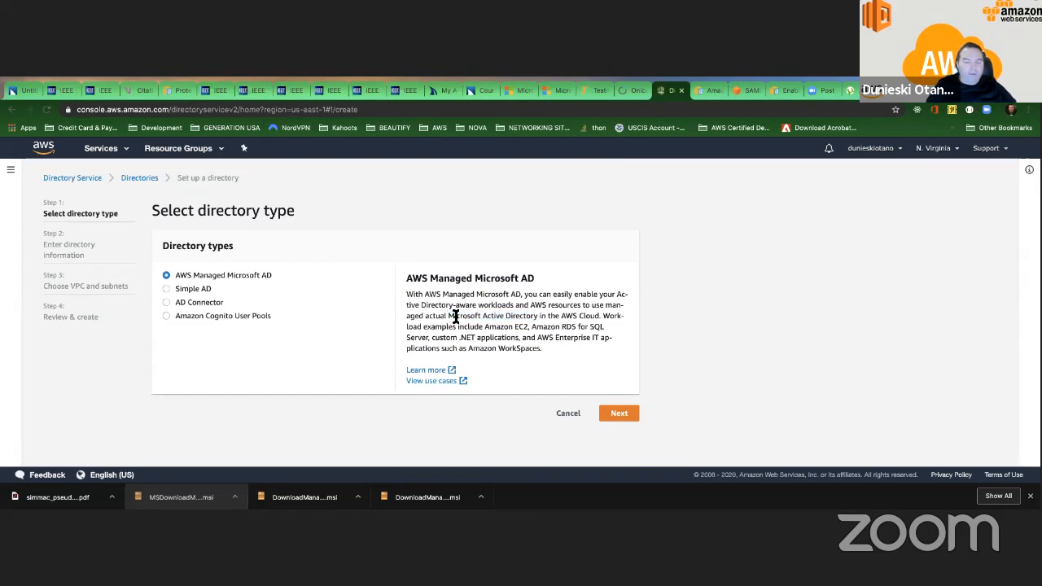
{"action": "left_click_drag", "start_coordinate": [449, 316], "coordinate": [541, 316]}
{"action": "left_click", "coordinate": [494, 316]}
{"action": "left_click_drag", "start_coordinate": [537, 316], "coordinate": [447, 316]}
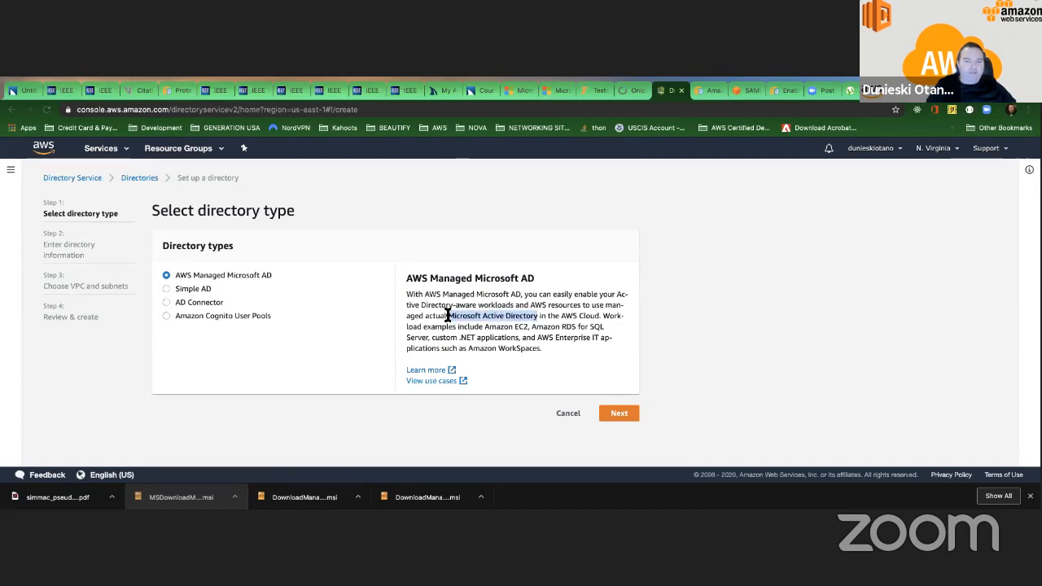
{"action": "left_click", "coordinate": [447, 316]}
{"action": "left_click_drag", "start_coordinate": [447, 316], "coordinate": [535, 317]}
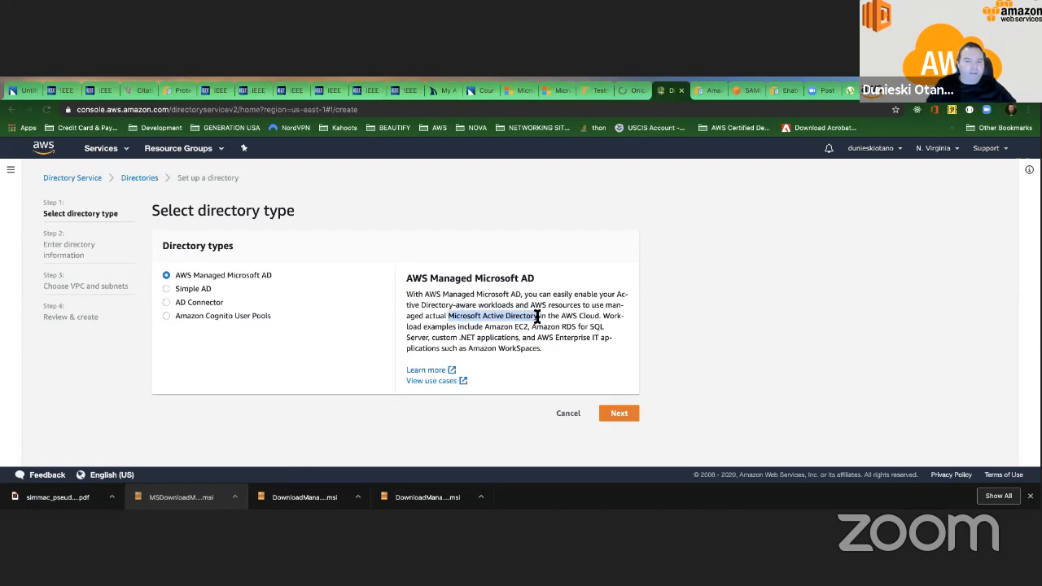
{"action": "left_click", "coordinate": [491, 316]}
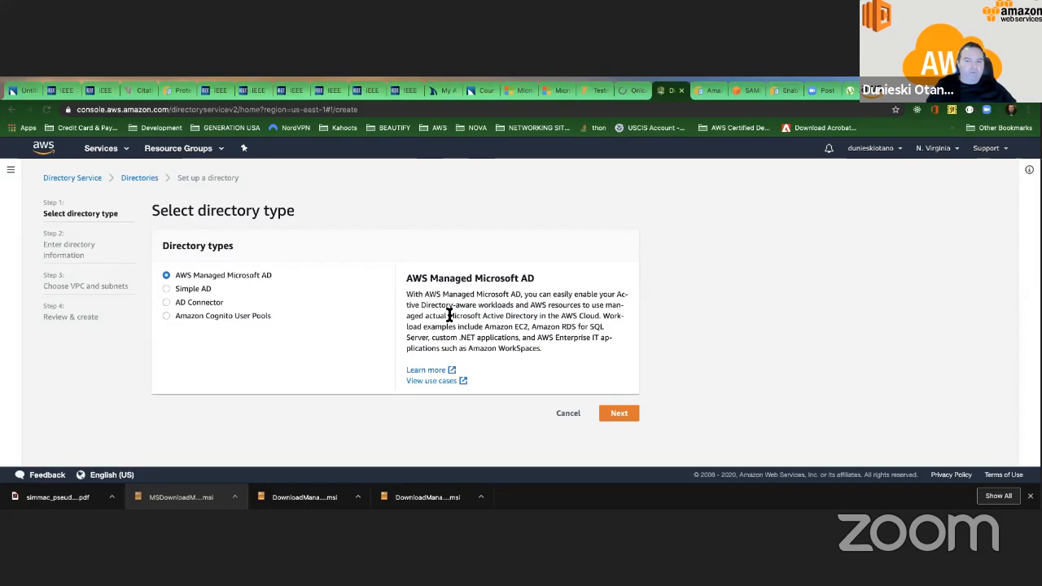
{"action": "left_click_drag", "start_coordinate": [447, 315], "coordinate": [532, 315]}
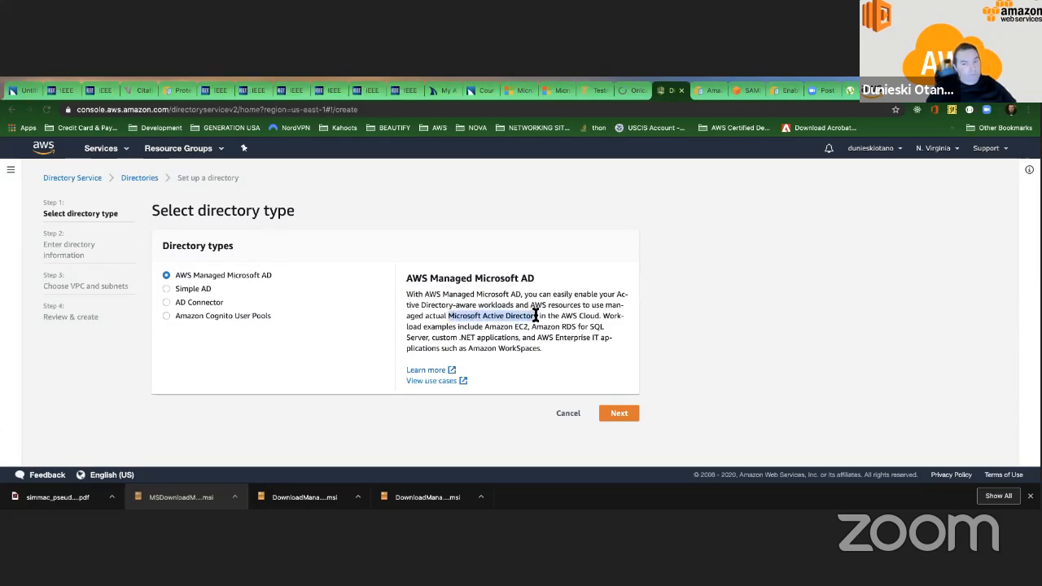
{"action": "left_click", "coordinate": [453, 316]}
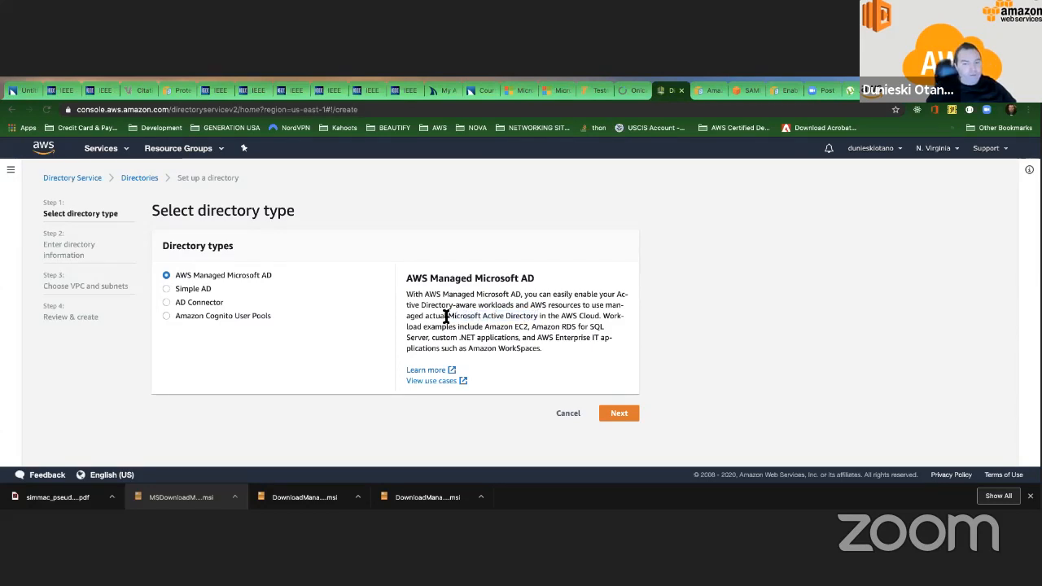
{"action": "left_click_drag", "start_coordinate": [447, 316], "coordinate": [536, 316]}
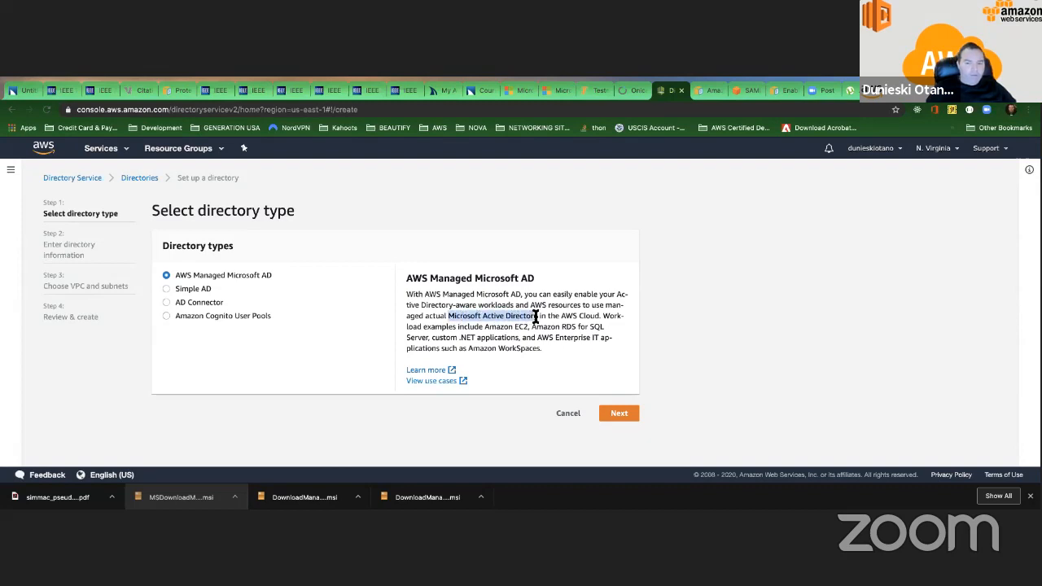
{"action": "left_click", "coordinate": [508, 316]}
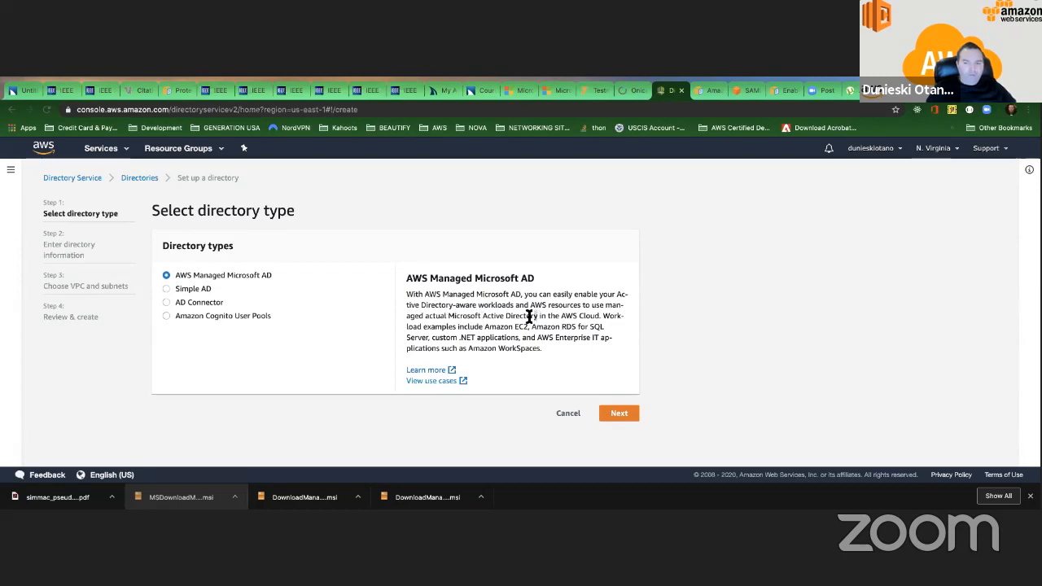
{"action": "left_click_drag", "start_coordinate": [537, 316], "coordinate": [446, 311]}
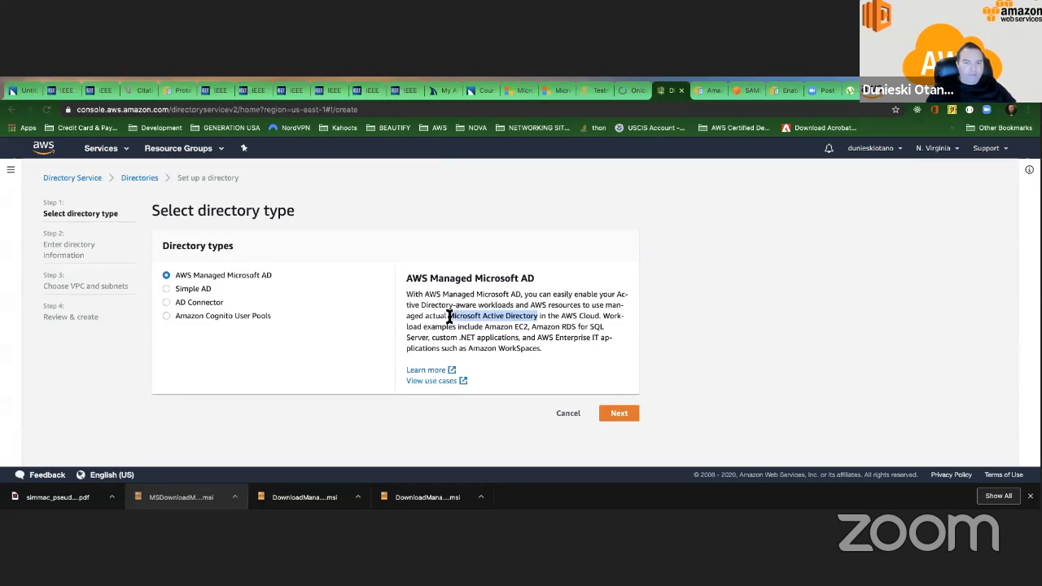
{"action": "left_click", "coordinate": [449, 316]}
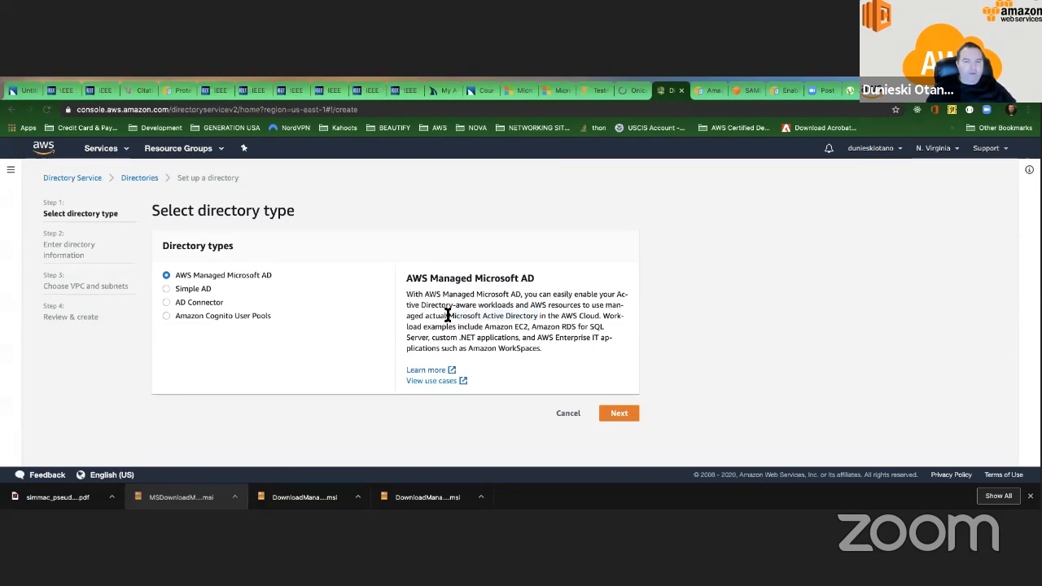
{"action": "left_click_drag", "start_coordinate": [447, 316], "coordinate": [536, 315]}
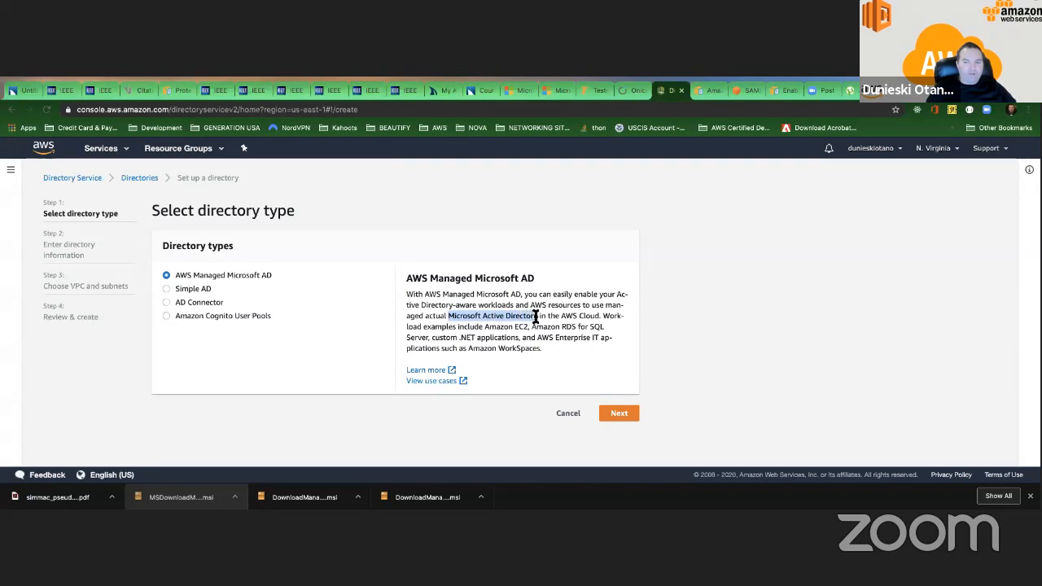
{"action": "left_click", "coordinate": [525, 316]}
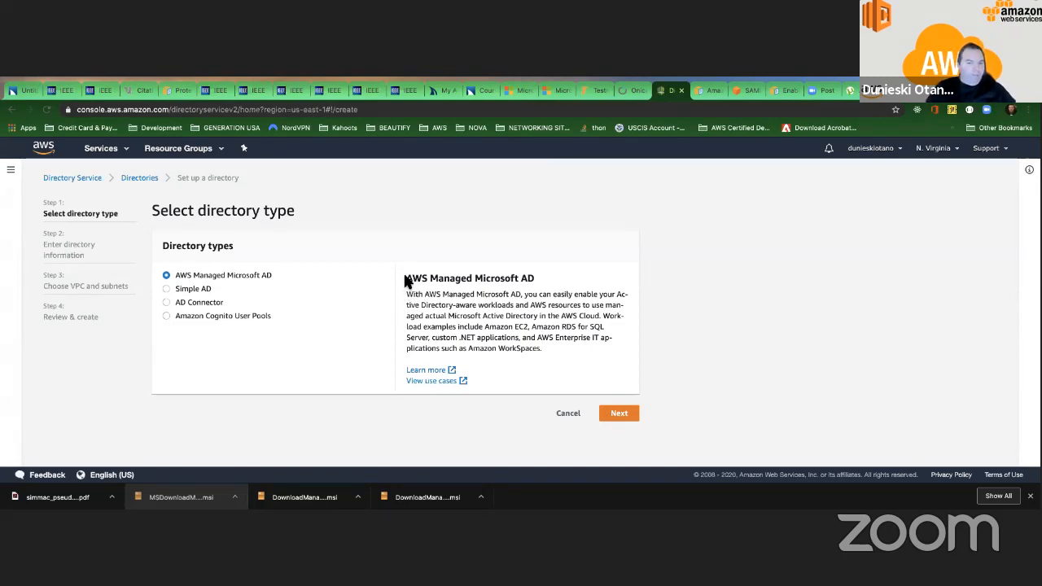
Highlight the whole AWS Managed Microsoft AD description with its heading, and mark its mention of Microsoft Active Directory again.
{"action": "left_click_drag", "start_coordinate": [406, 278], "coordinate": [550, 350]}
{"action": "left_click", "coordinate": [547, 346]}
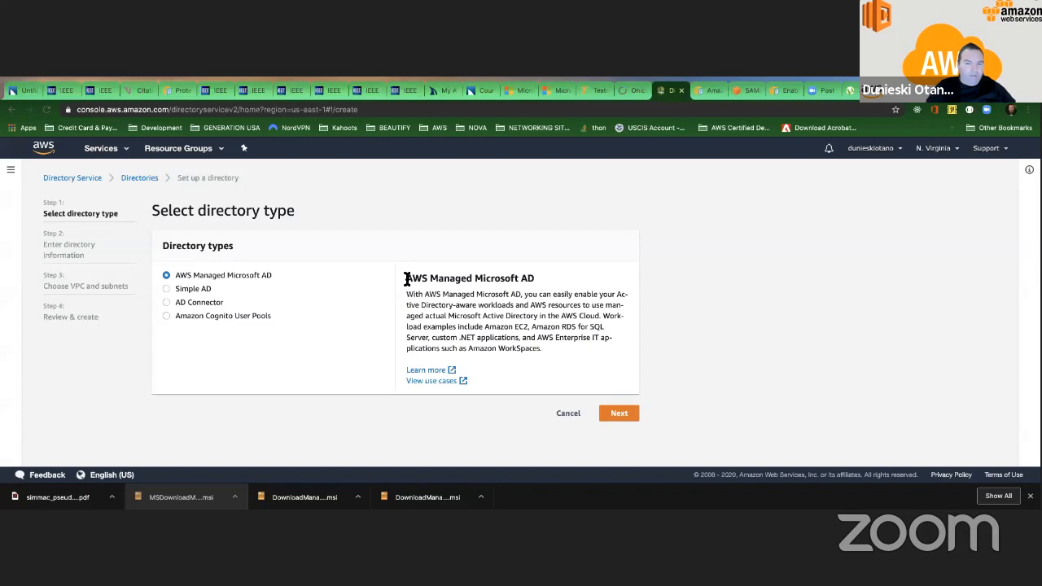
{"action": "left_click_drag", "start_coordinate": [406, 277], "coordinate": [546, 347]}
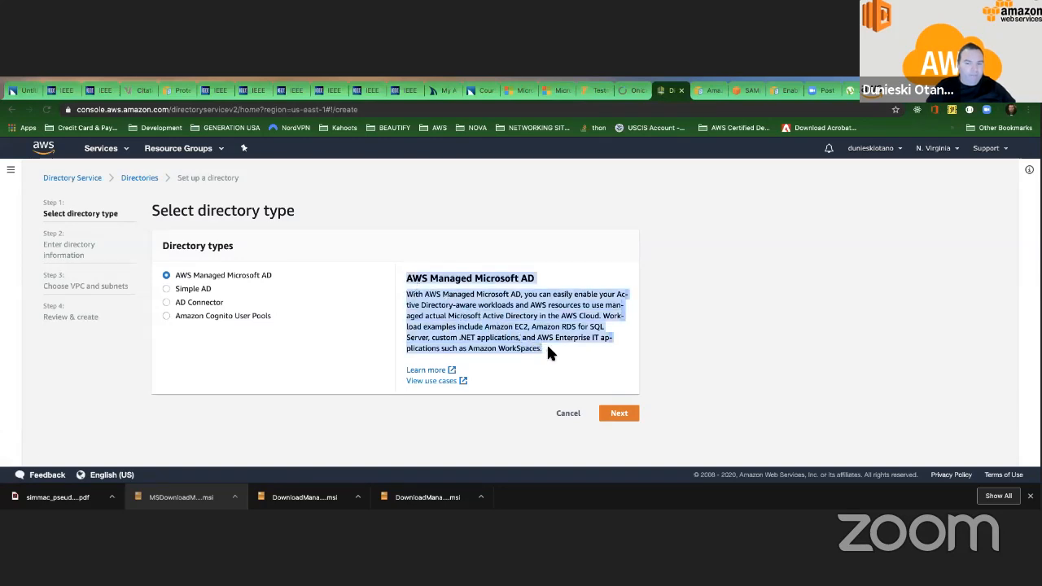
{"action": "left_click", "coordinate": [547, 345]}
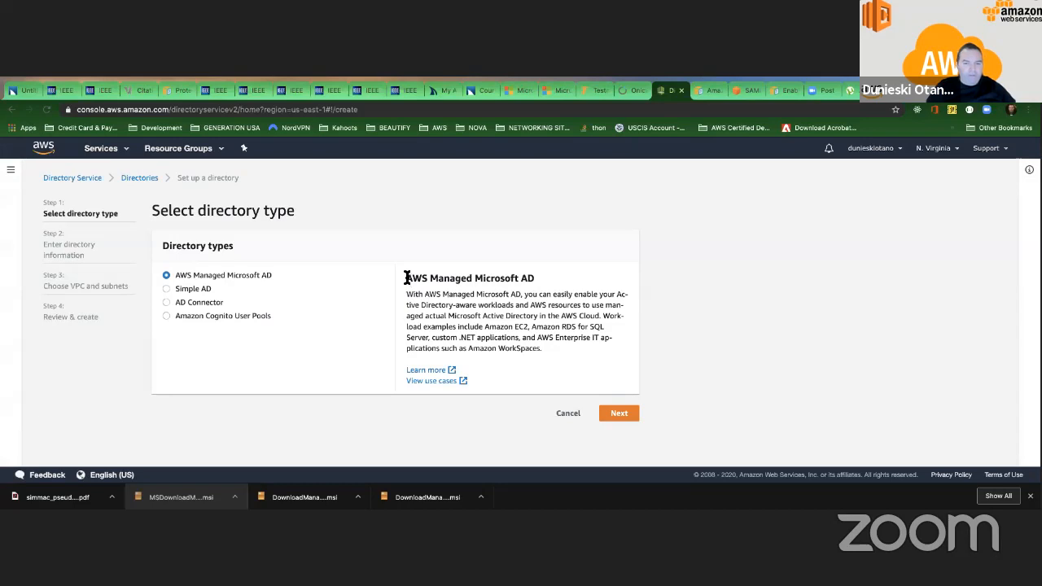
{"action": "left_click_drag", "start_coordinate": [406, 278], "coordinate": [546, 346]}
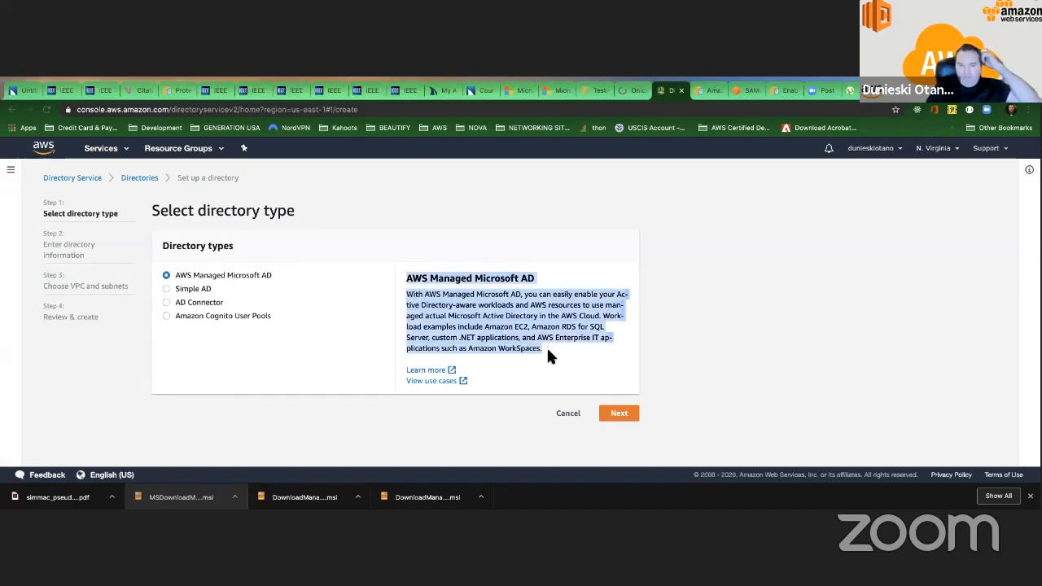
{"action": "left_click", "coordinate": [548, 349]}
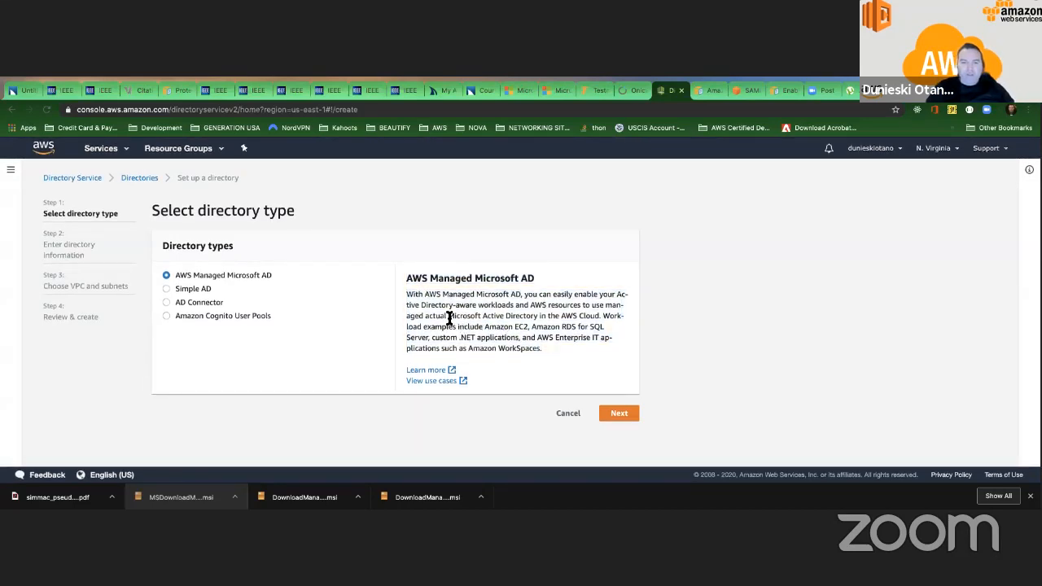
{"action": "left_click_drag", "start_coordinate": [448, 318], "coordinate": [541, 319]}
{"action": "left_click", "coordinate": [521, 319]}
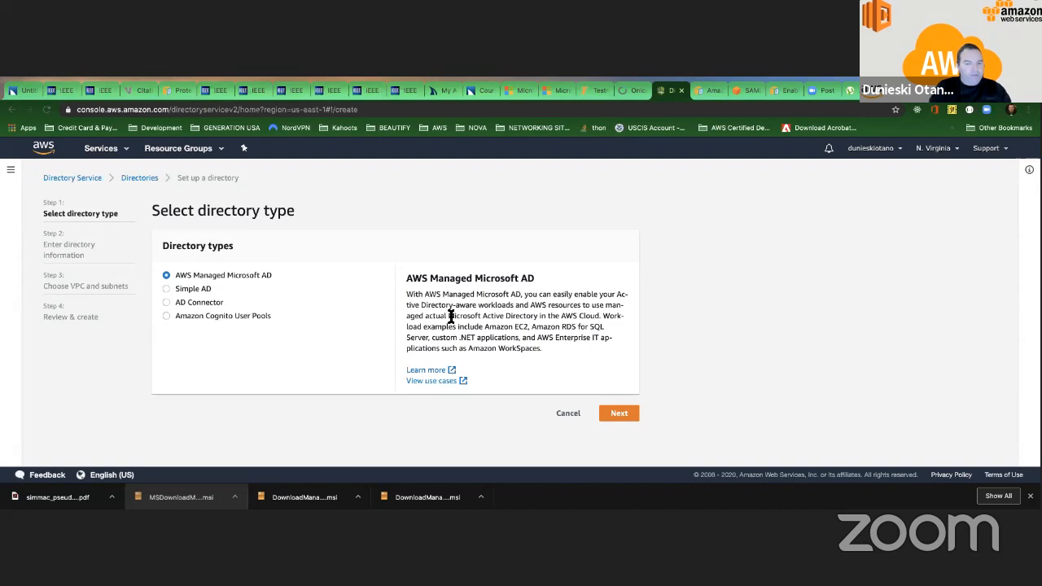
Select Simple AD as the directory type, highlight its description and open its Learn more documentation.
{"action": "left_click", "coordinate": [169, 290]}
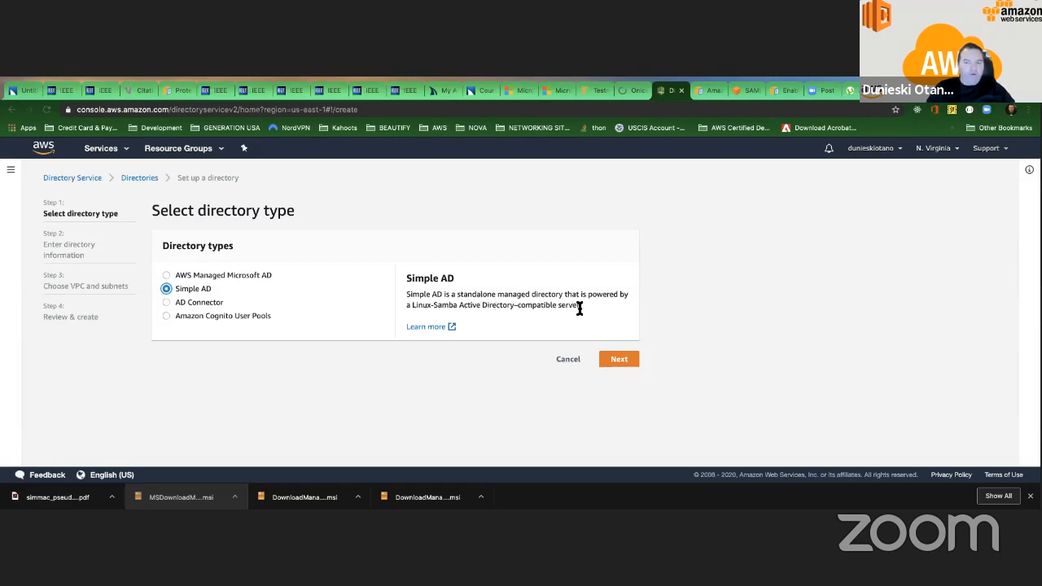
{"action": "left_click_drag", "start_coordinate": [581, 306], "coordinate": [422, 293]}
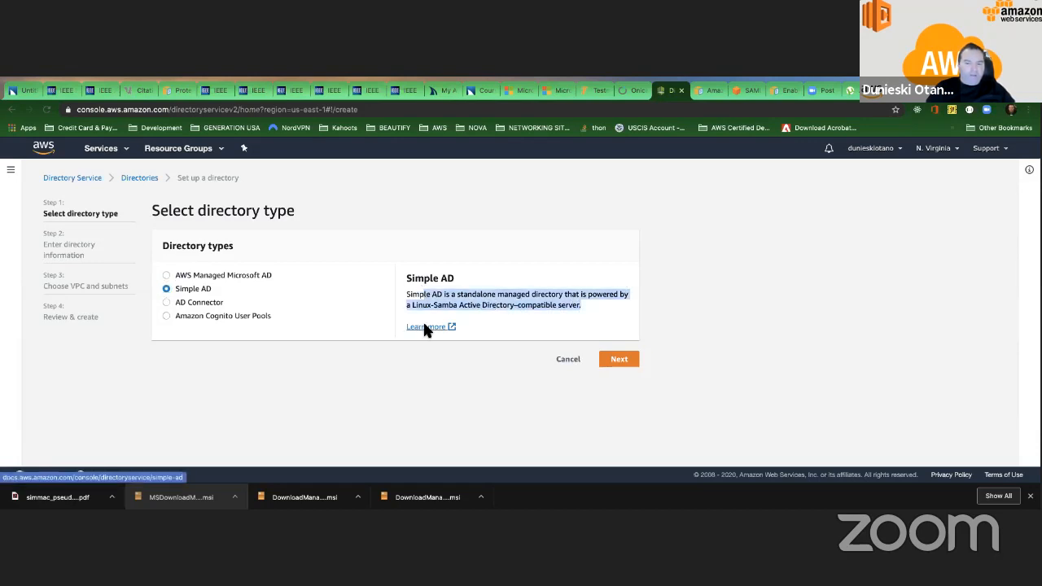
{"action": "left_click", "coordinate": [425, 327]}
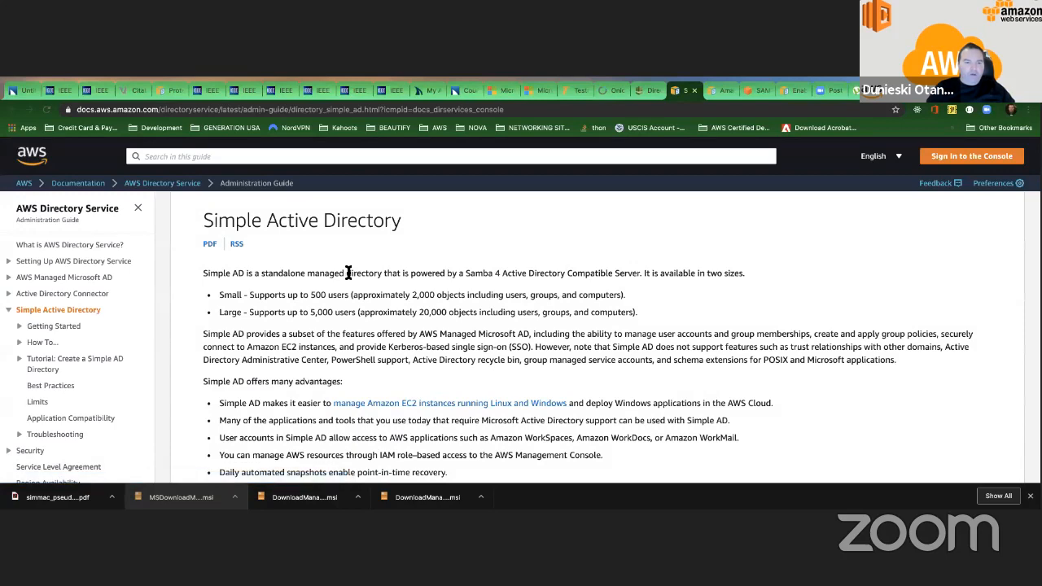
Read the Simple Active Directory guide's available sizes and unsupported services, highlighting Amazon Chime and Simple AD.
{"action": "scroll", "coordinate": [350, 272], "scroll_direction": "down", "scroll_amount": 1}
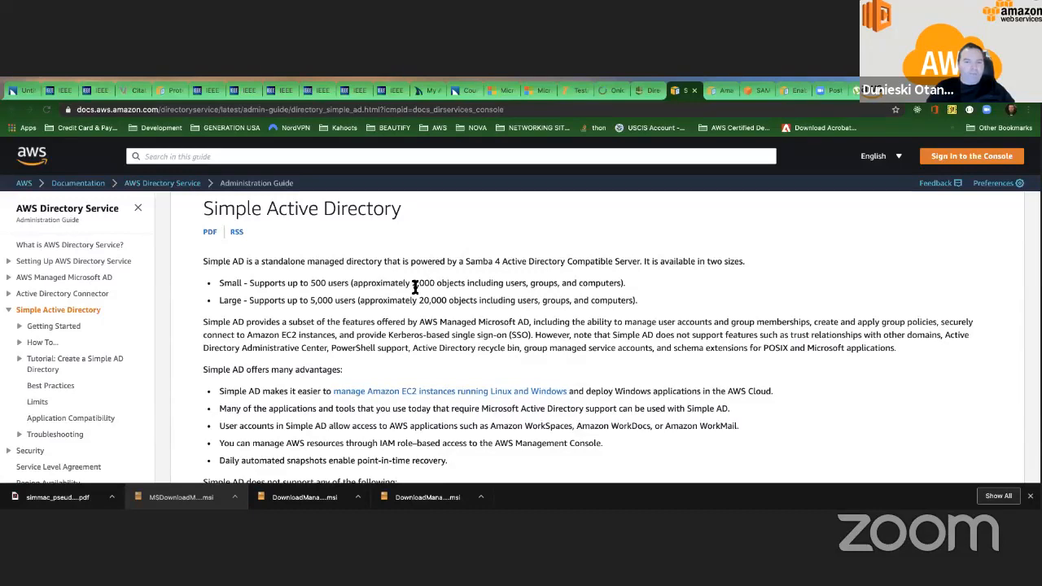
{"action": "scroll", "coordinate": [551, 282], "scroll_direction": "up", "scroll_amount": 1}
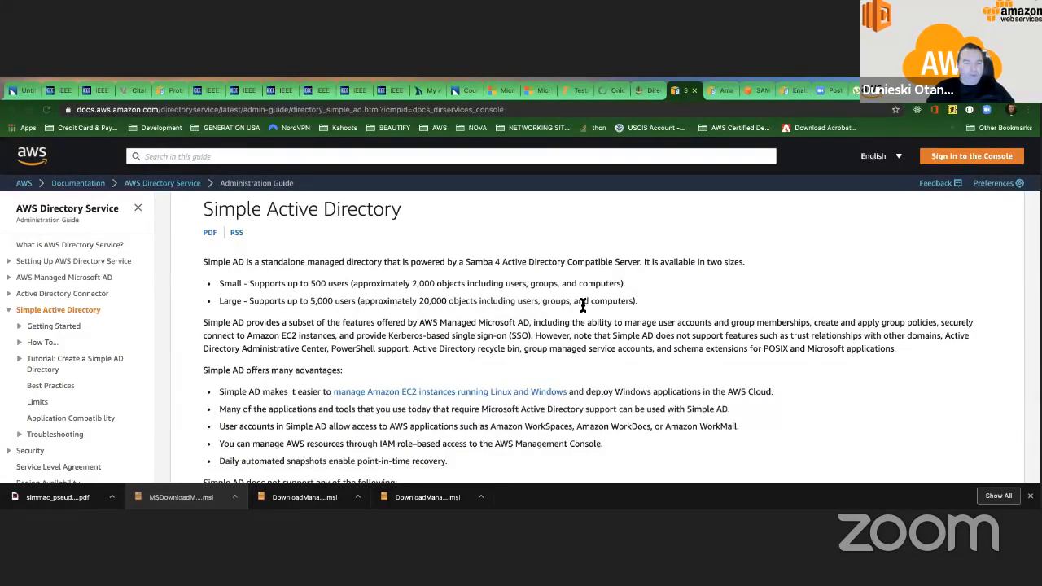
{"action": "scroll", "coordinate": [581, 304], "scroll_direction": "down", "scroll_amount": 2}
{"action": "scroll", "coordinate": [581, 301], "scroll_direction": "down", "scroll_amount": 3}
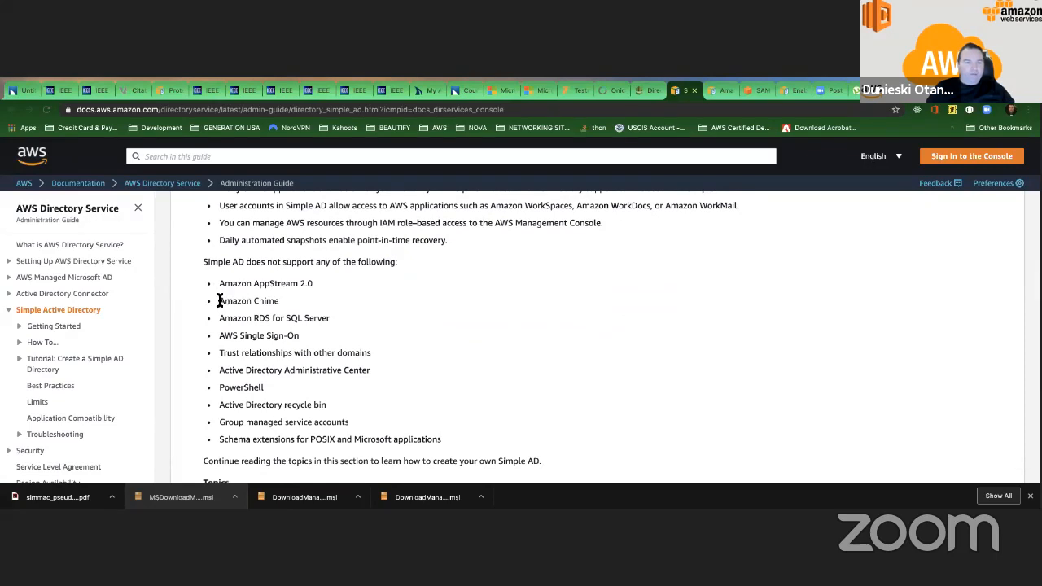
{"action": "left_click_drag", "start_coordinate": [219, 301], "coordinate": [285, 303]}
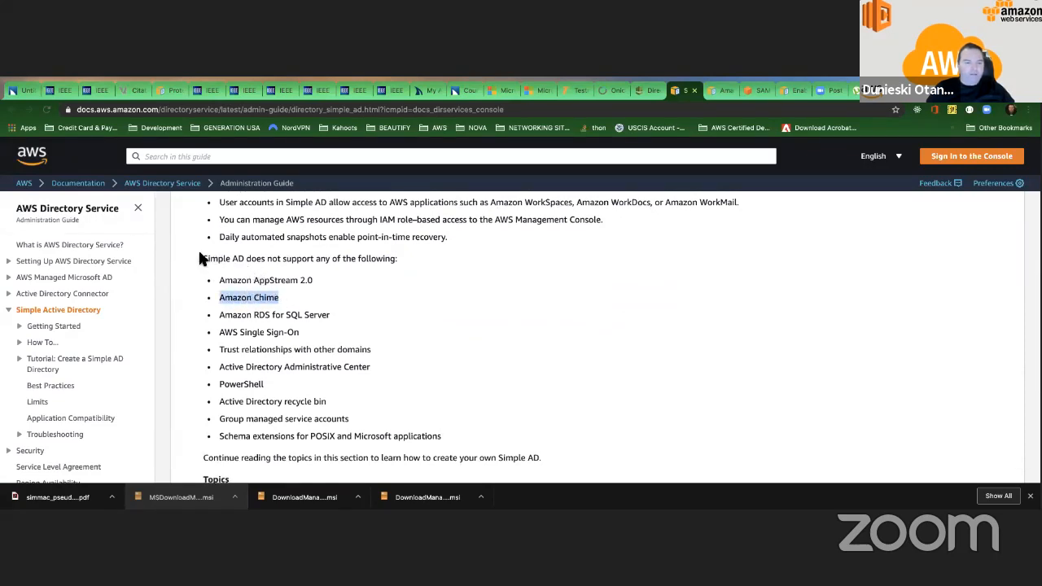
{"action": "left_click_drag", "start_coordinate": [204, 258], "coordinate": [235, 257]}
{"action": "left_click", "coordinate": [248, 262]}
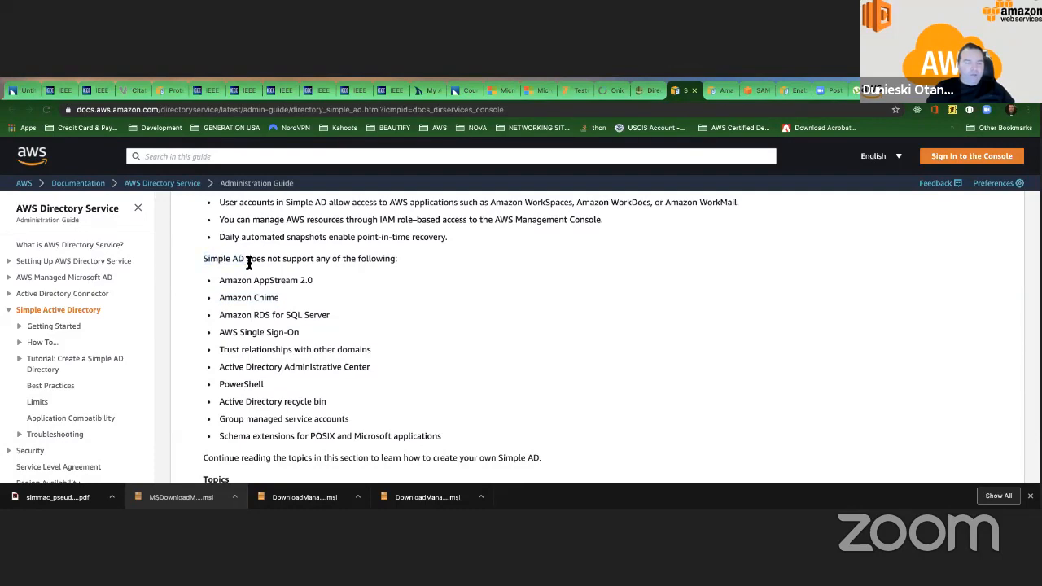
Review the Simple AD advantages against its unsupported features, highlighting Amazon Chime again, and return to the start of the guide page.
{"action": "scroll", "coordinate": [205, 260], "scroll_direction": "up", "scroll_amount": 5}
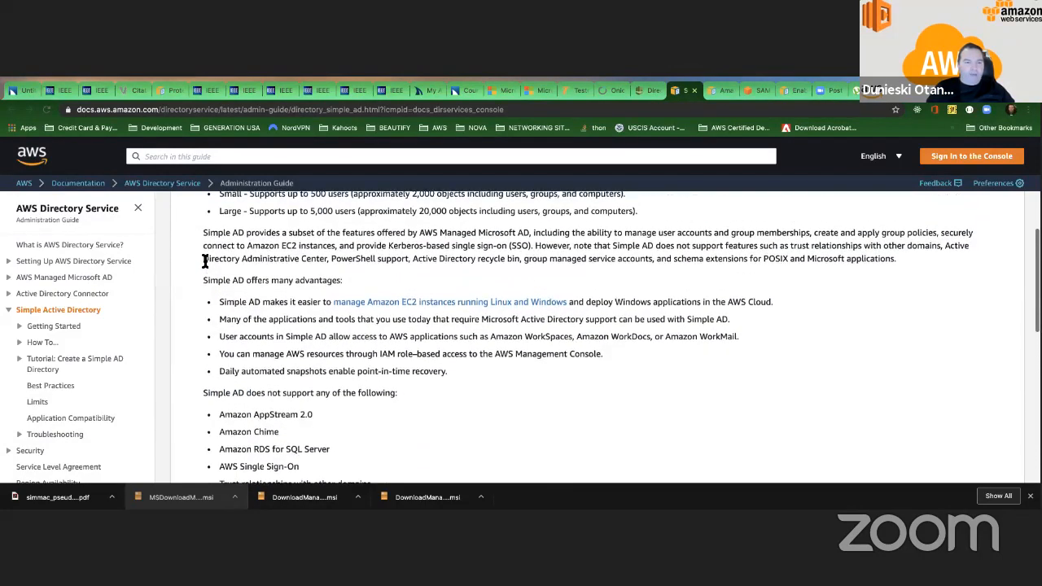
{"action": "scroll", "coordinate": [205, 260], "scroll_direction": "up", "scroll_amount": 1}
{"action": "scroll", "coordinate": [205, 260], "scroll_direction": "down", "scroll_amount": 8}
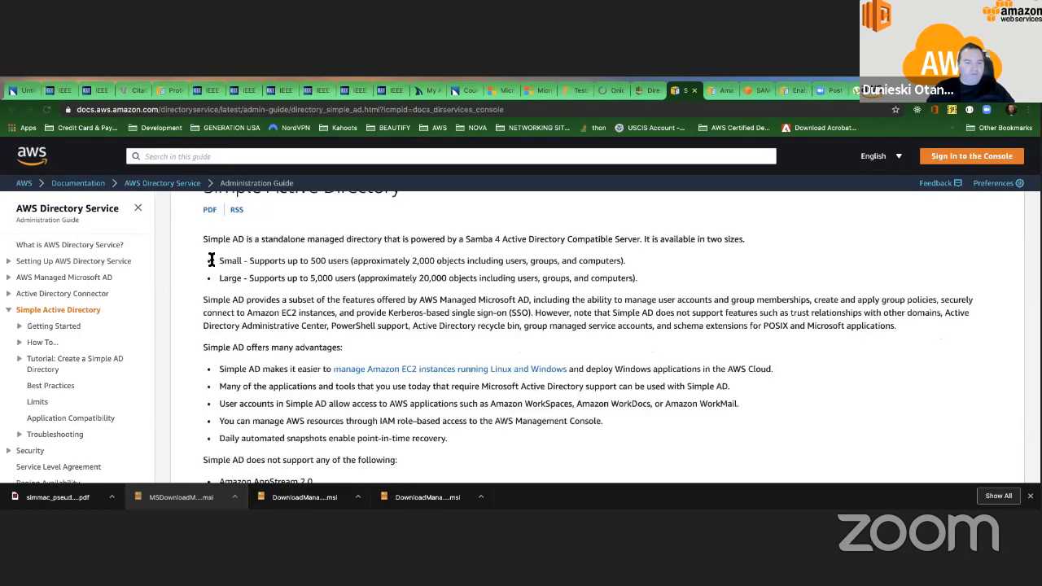
{"action": "scroll", "coordinate": [209, 260], "scroll_direction": "up", "scroll_amount": 4}
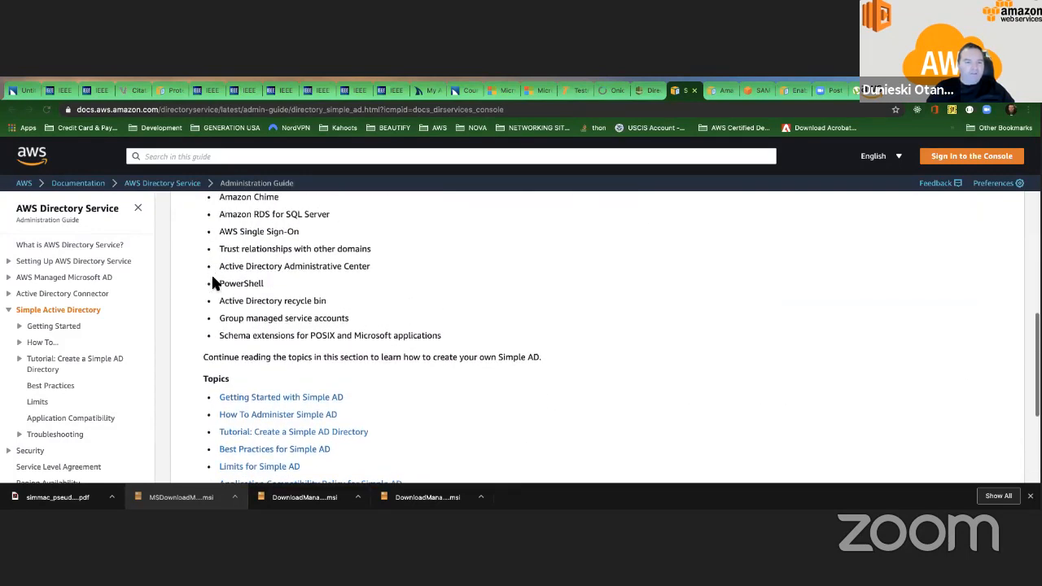
{"action": "left_click_drag", "start_coordinate": [217, 233], "coordinate": [281, 234]}
{"action": "scroll", "coordinate": [283, 235], "scroll_direction": "up", "scroll_amount": 4}
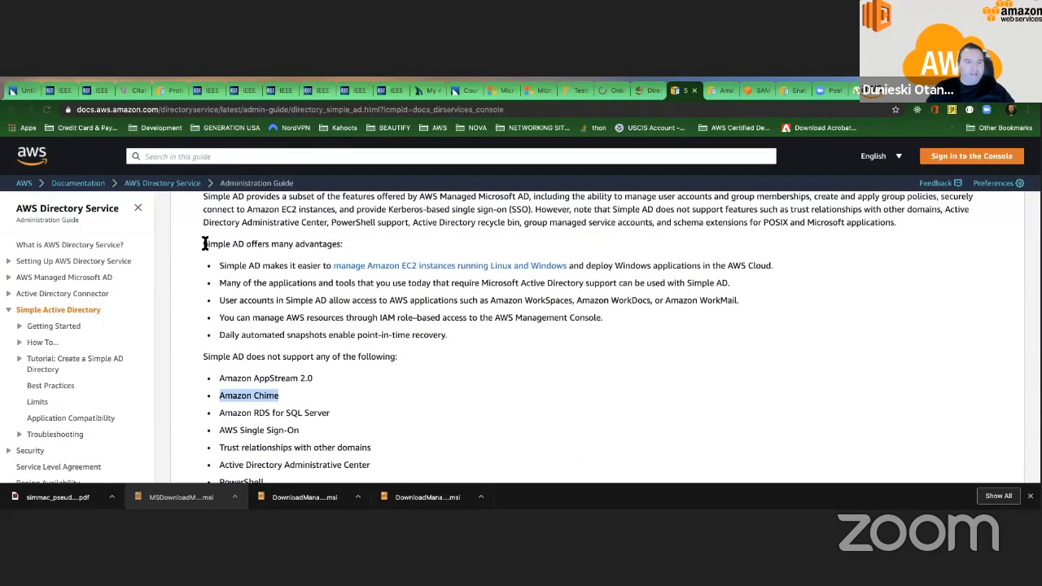
{"action": "left_click_drag", "start_coordinate": [205, 244], "coordinate": [242, 244]}
{"action": "scroll", "coordinate": [244, 269], "scroll_direction": "down", "scroll_amount": 3}
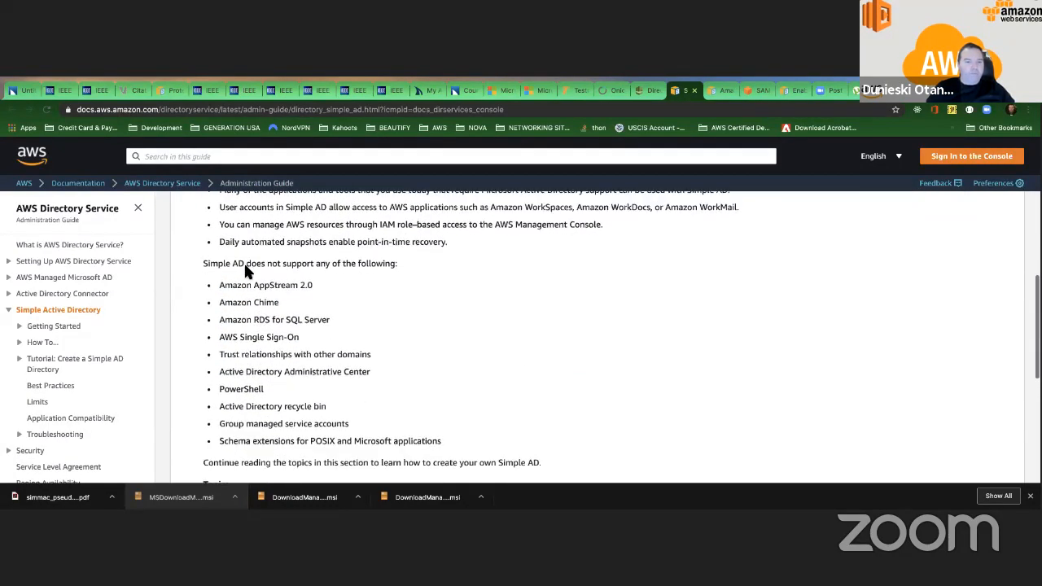
{"action": "left_click_drag", "start_coordinate": [219, 291], "coordinate": [281, 298]}
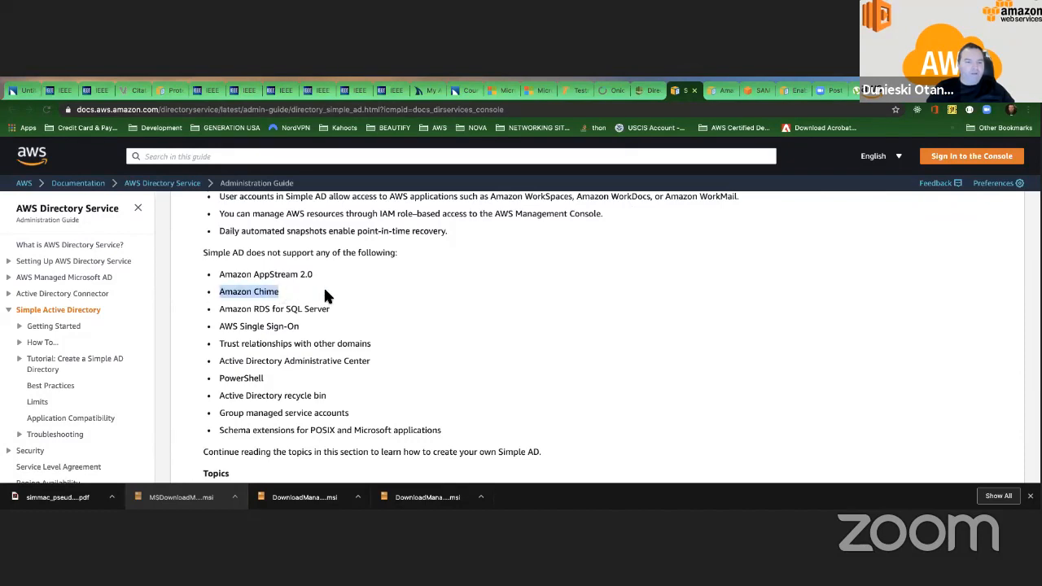
{"action": "scroll", "coordinate": [325, 285], "scroll_direction": "up", "scroll_amount": 5}
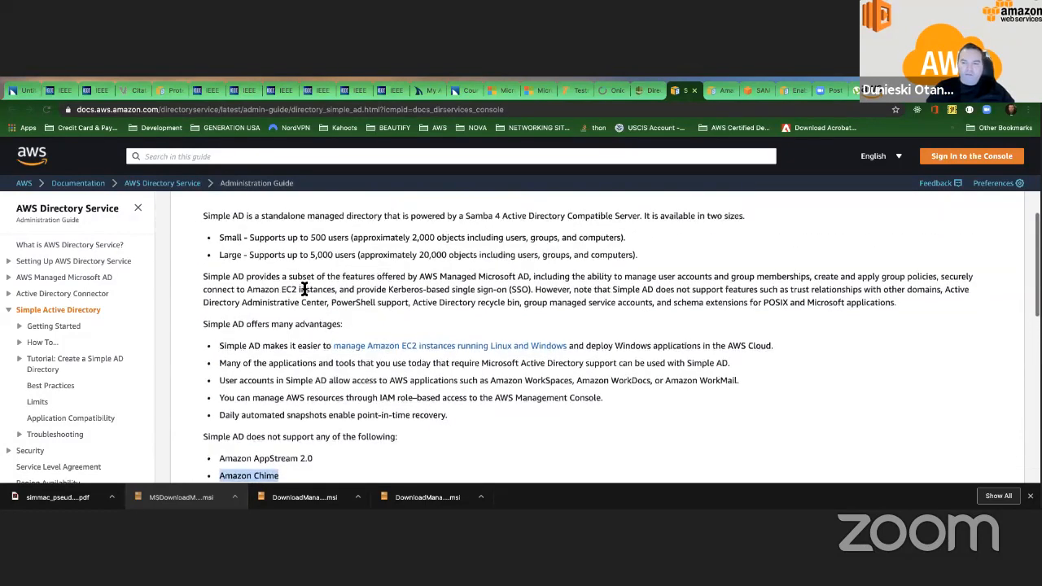
{"action": "scroll", "coordinate": [304, 289], "scroll_direction": "up", "scroll_amount": 2}
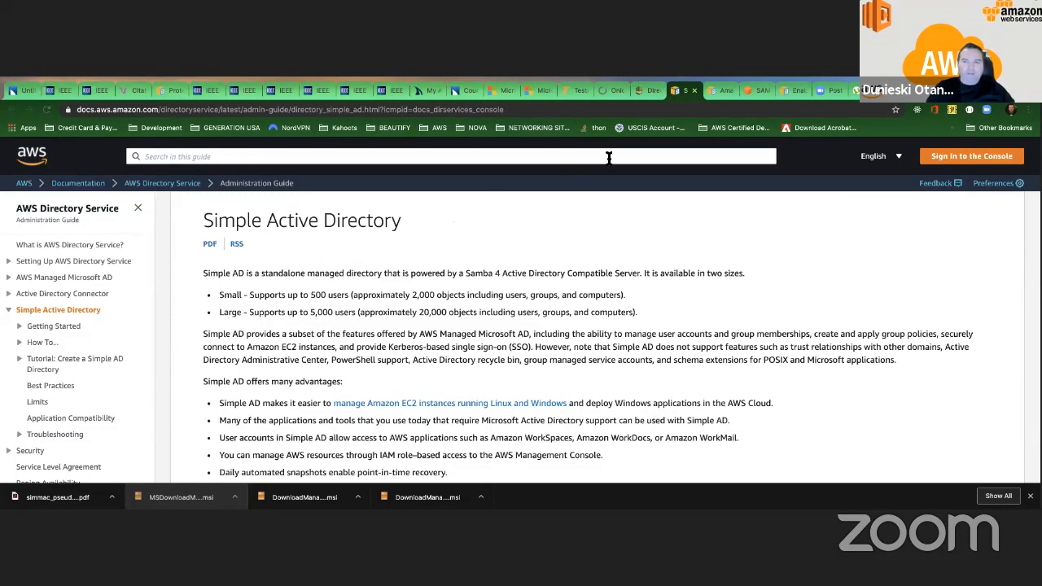
Return to the directory type selection, choose AD Connector and highlight the large-size user limit in its description.
{"action": "left_click", "coordinate": [645, 90]}
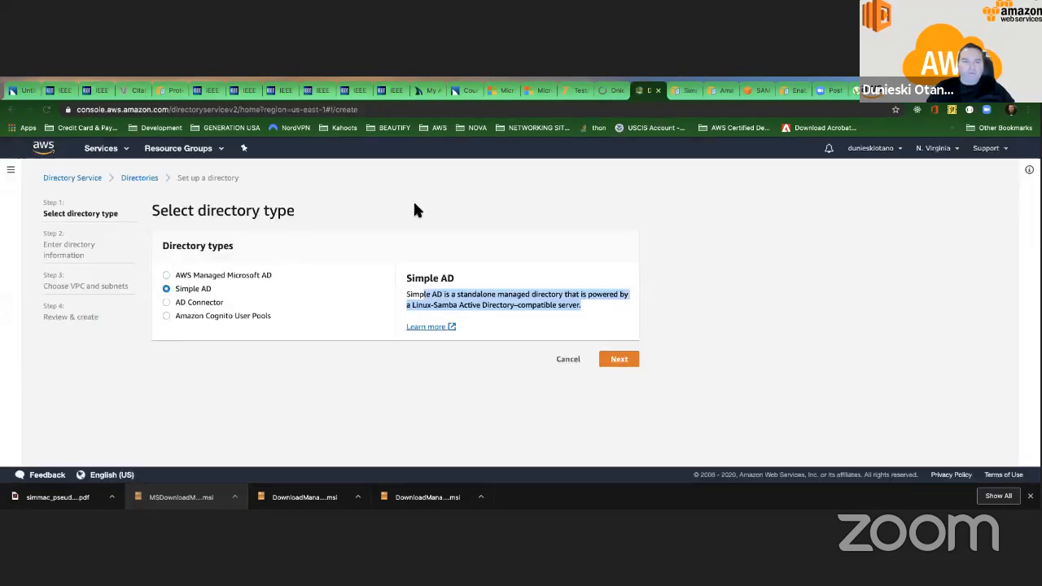
{"action": "left_click", "coordinate": [396, 259]}
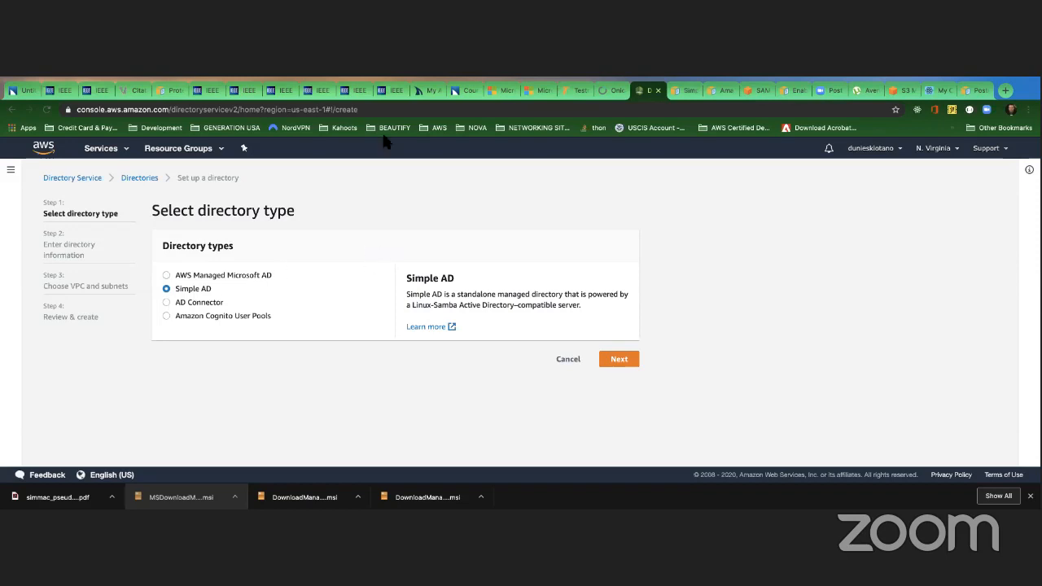
{"action": "left_click", "coordinate": [166, 301]}
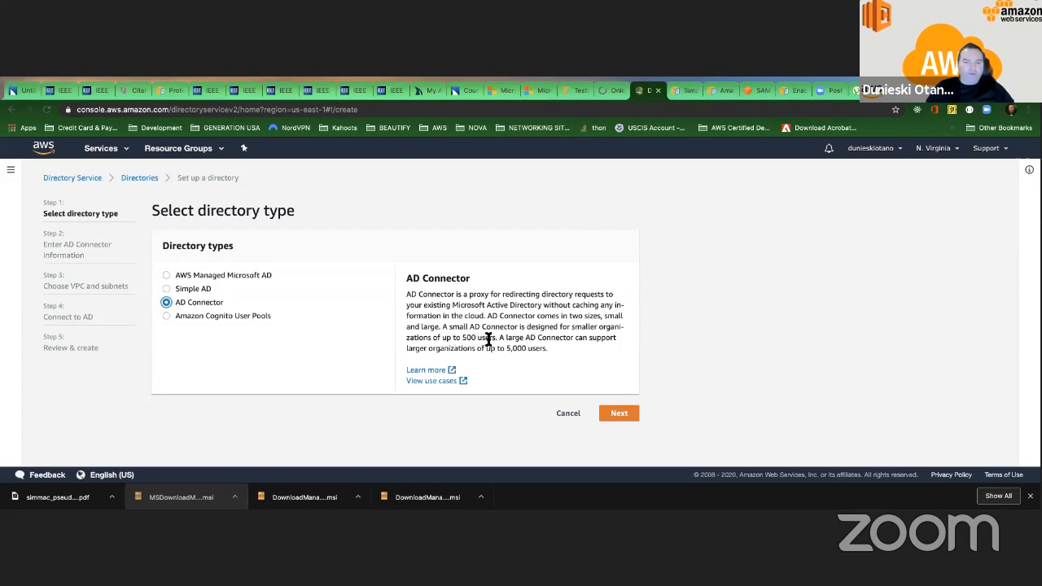
{"action": "mouse_move", "coordinate": [505, 350]}
{"action": "left_mouse_down"}
{"action": "mouse_move", "coordinate": [537, 349]}
{"action": "mouse_move", "coordinate": [512, 348]}
{"action": "left_mouse_up"}
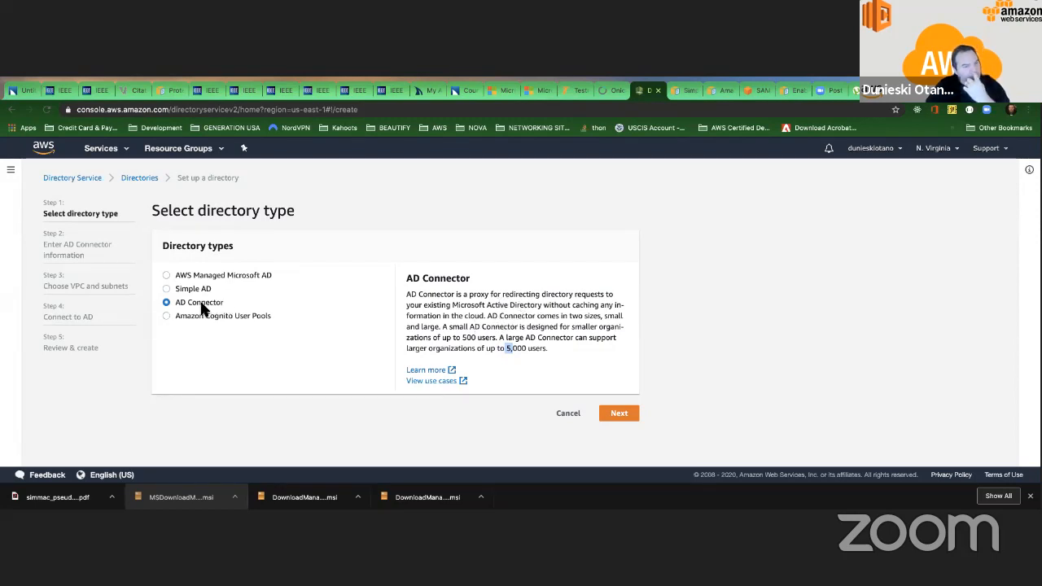
Select Amazon Cognito User Pools as the directory type and continue to the Cognito console.
{"action": "left_click", "coordinate": [167, 317]}
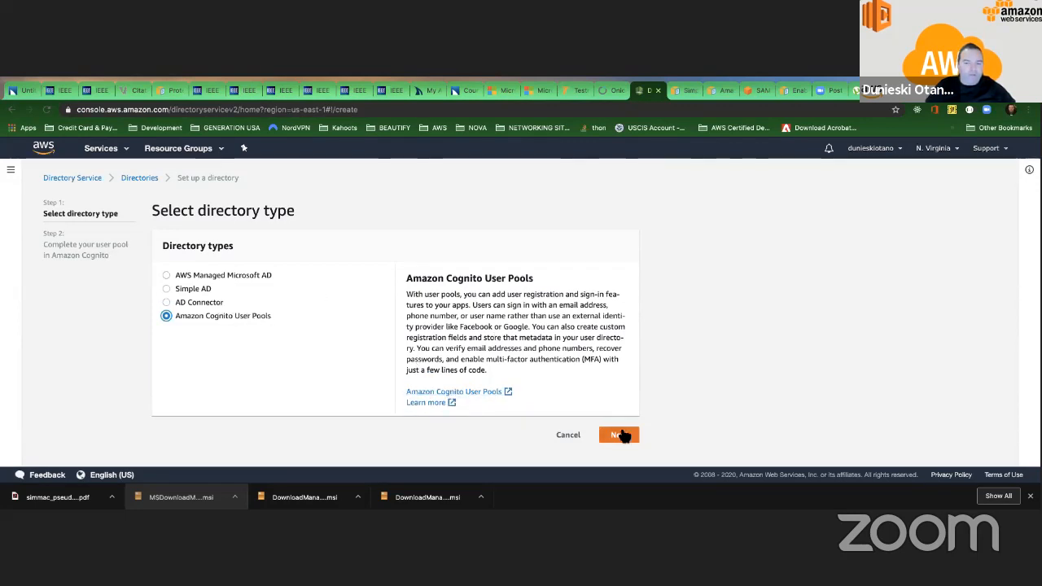
{"action": "left_click", "coordinate": [619, 433]}
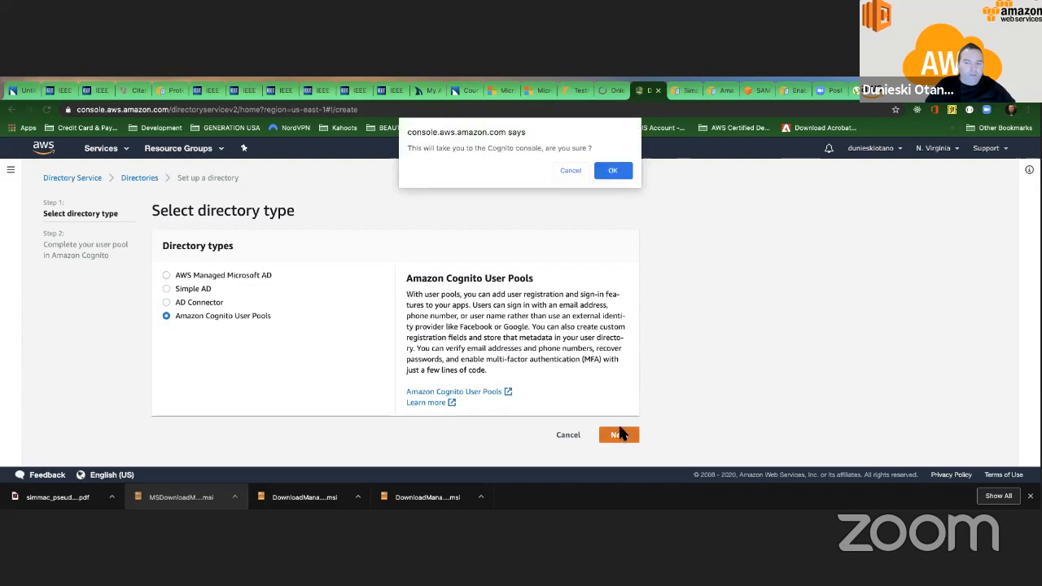
{"action": "left_click", "coordinate": [614, 172]}
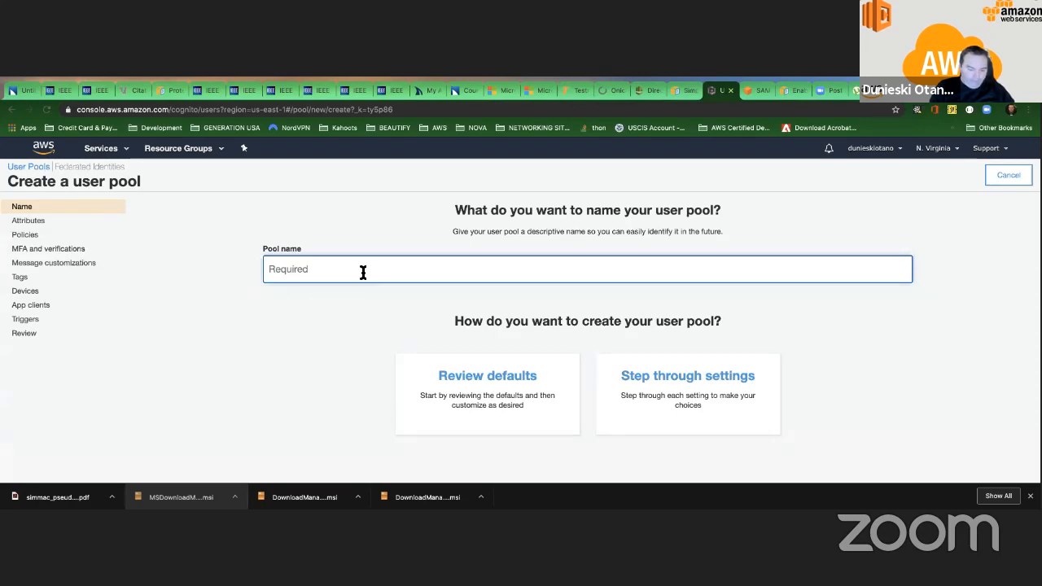
Name the new user pool MyCognitoUserPool and review its default settings.
{"action": "type", "text": "MyCognito"}
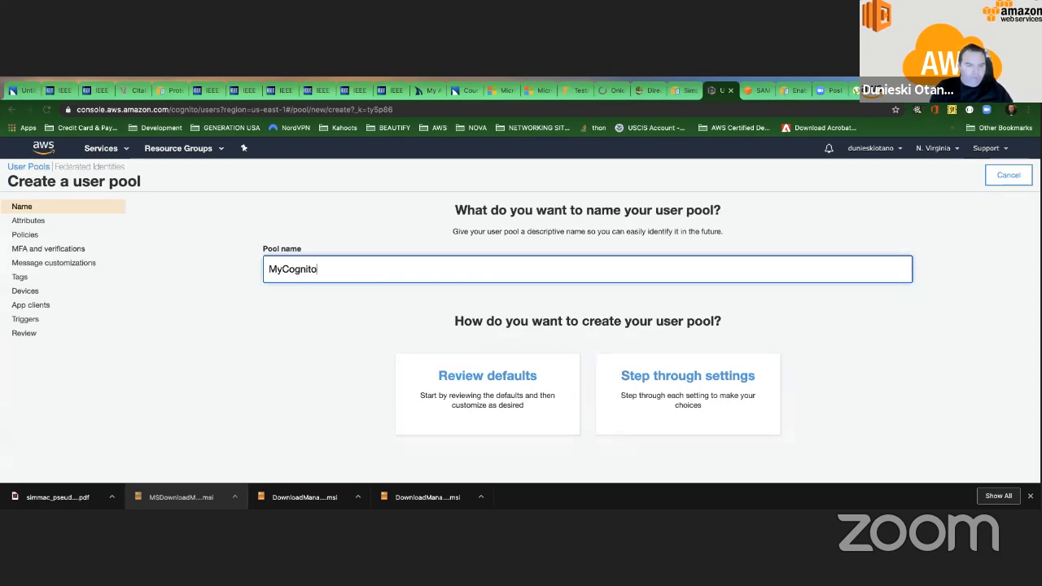
{"action": "type", "text": "UserPool"}
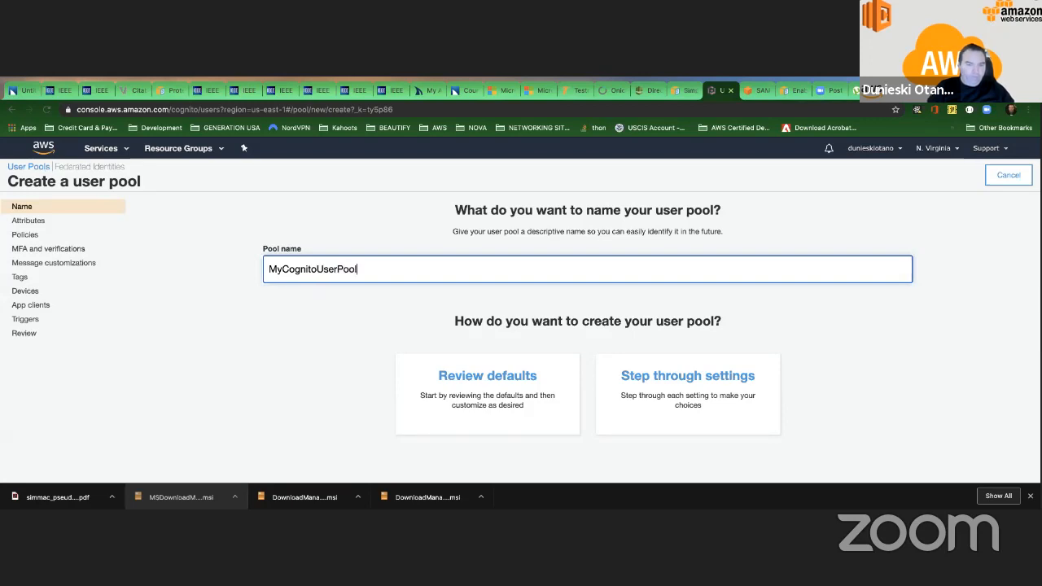
{"action": "left_click", "coordinate": [505, 379]}
{"action": "scroll", "coordinate": [529, 374], "scroll_direction": "down", "scroll_amount": 3}
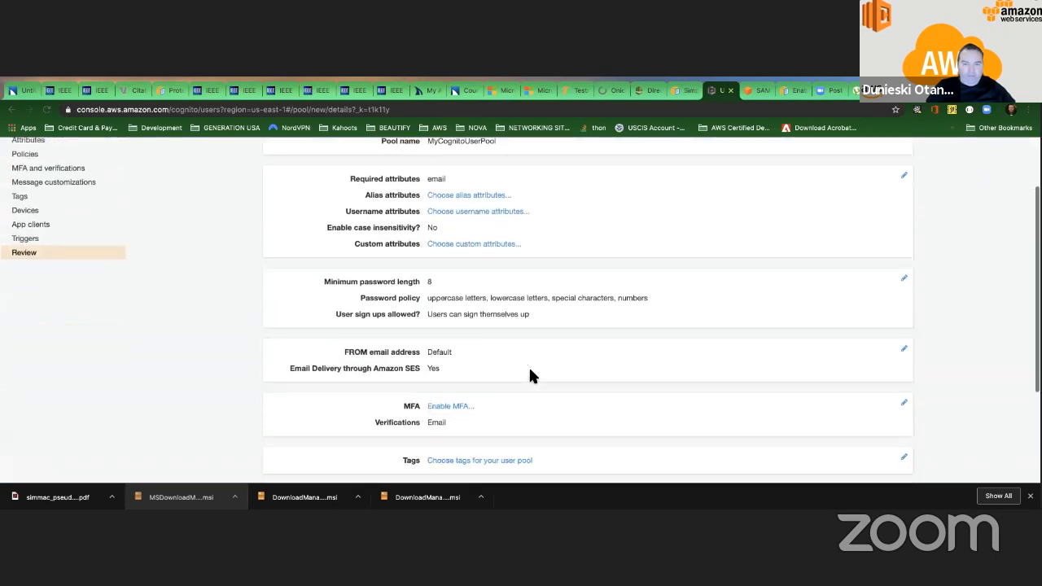
{"action": "scroll", "coordinate": [529, 375], "scroll_direction": "down", "scroll_amount": 2}
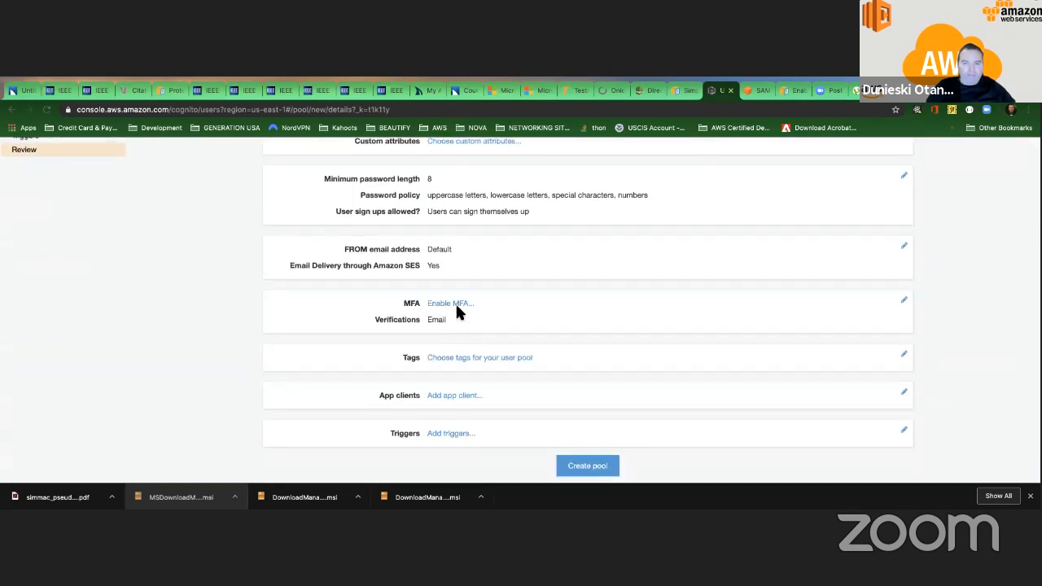
{"action": "scroll", "coordinate": [462, 309], "scroll_direction": "up", "scroll_amount": 1}
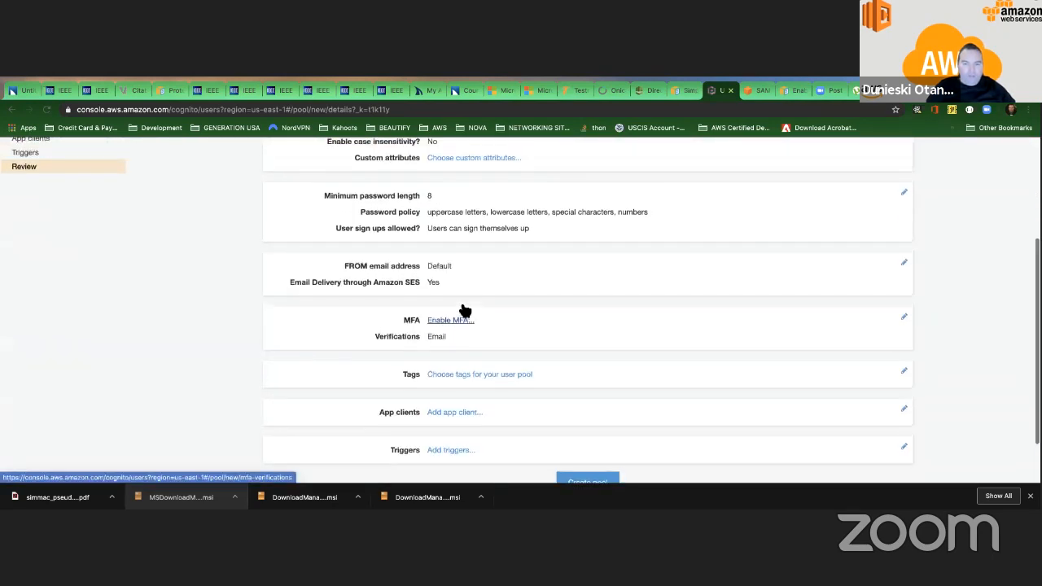
{"action": "scroll", "coordinate": [460, 346], "scroll_direction": "up", "scroll_amount": 4}
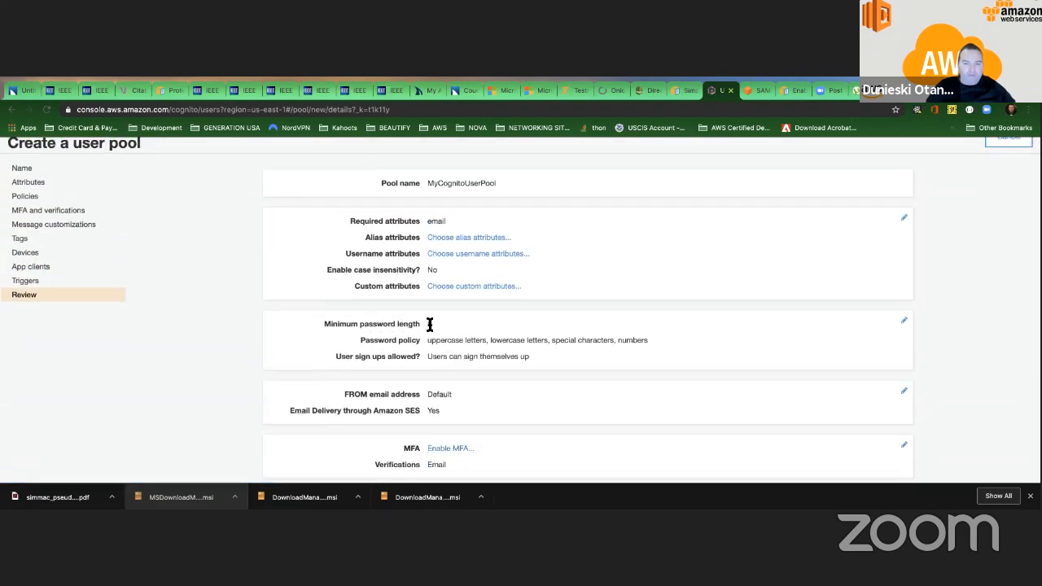
{"action": "scroll", "coordinate": [428, 323], "scroll_direction": "down", "scroll_amount": 1}
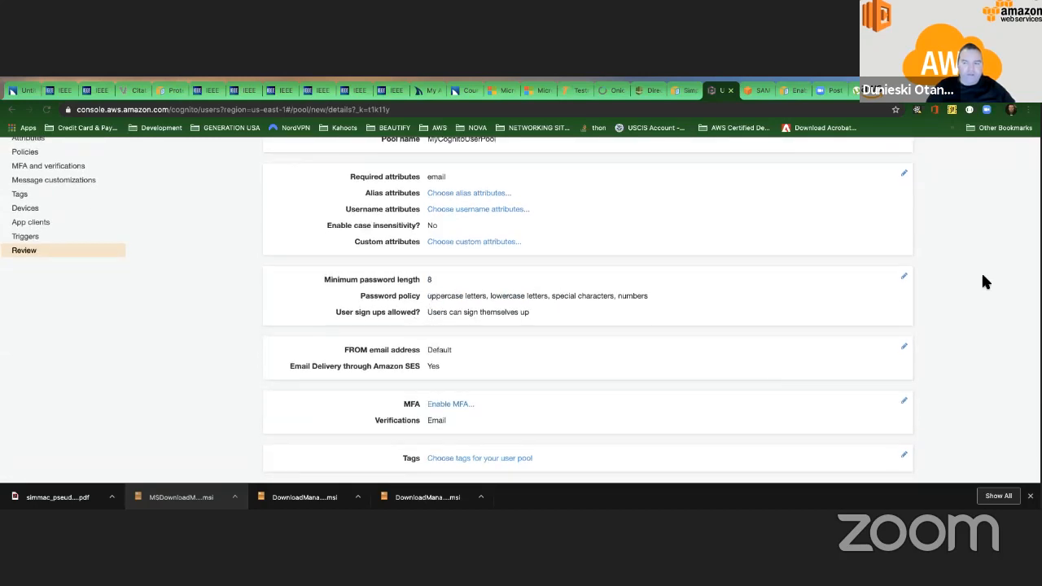
Open the pool's password policy for editing and try toggling the number and special character requirements.
{"action": "left_click", "coordinate": [903, 275]}
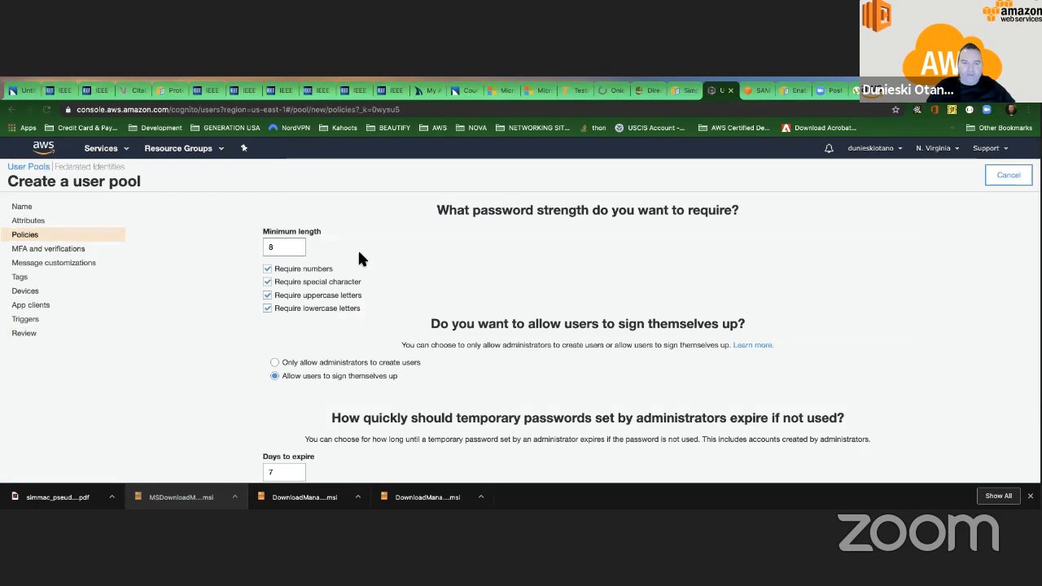
{"action": "left_click", "coordinate": [267, 269]}
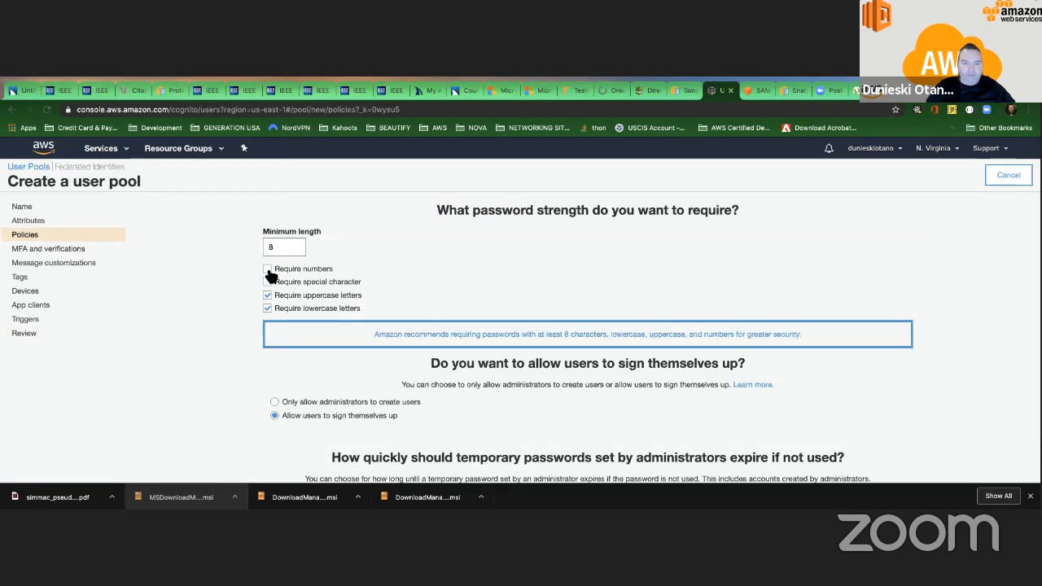
{"action": "left_click", "coordinate": [267, 269]}
{"action": "left_click", "coordinate": [267, 282]}
Review the self sign-up and temporary password expiry settings, highlighting the expiry question, and return to the pool review.
{"action": "scroll", "coordinate": [377, 269], "scroll_direction": "down", "scroll_amount": 1}
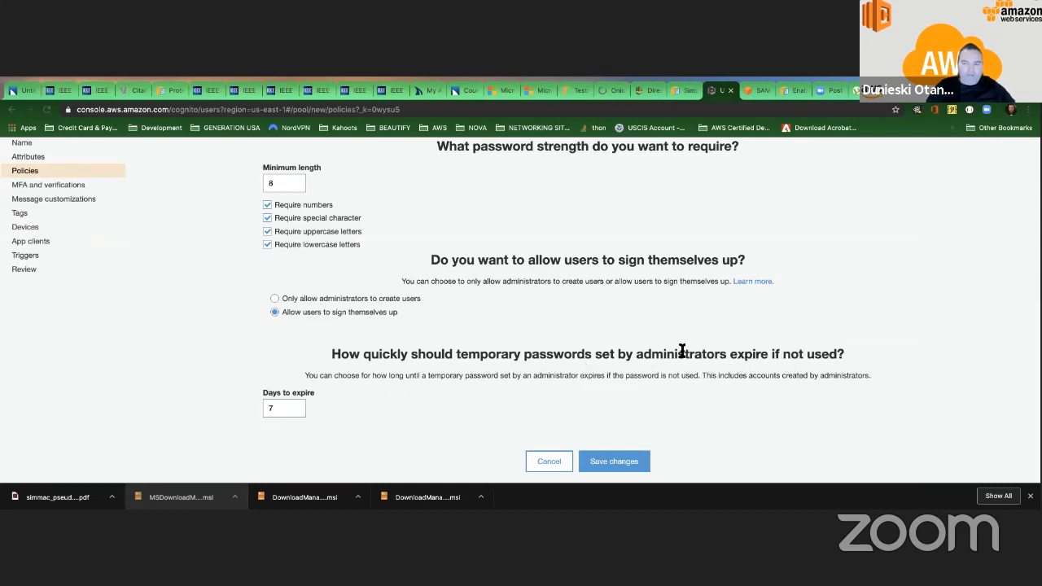
{"action": "left_click_drag", "start_coordinate": [351, 353], "coordinate": [690, 358]}
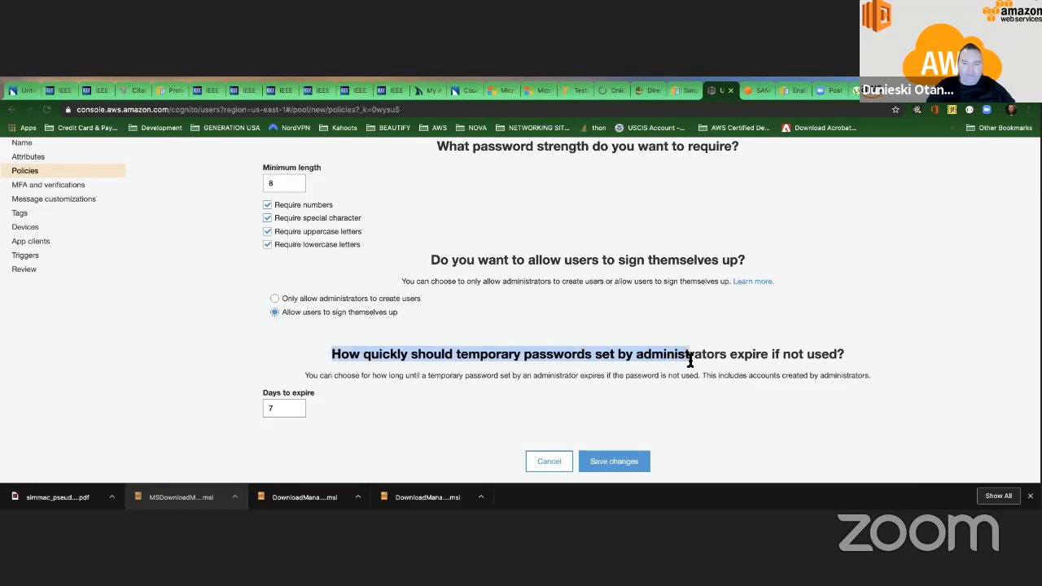
{"action": "left_click", "coordinate": [668, 359]}
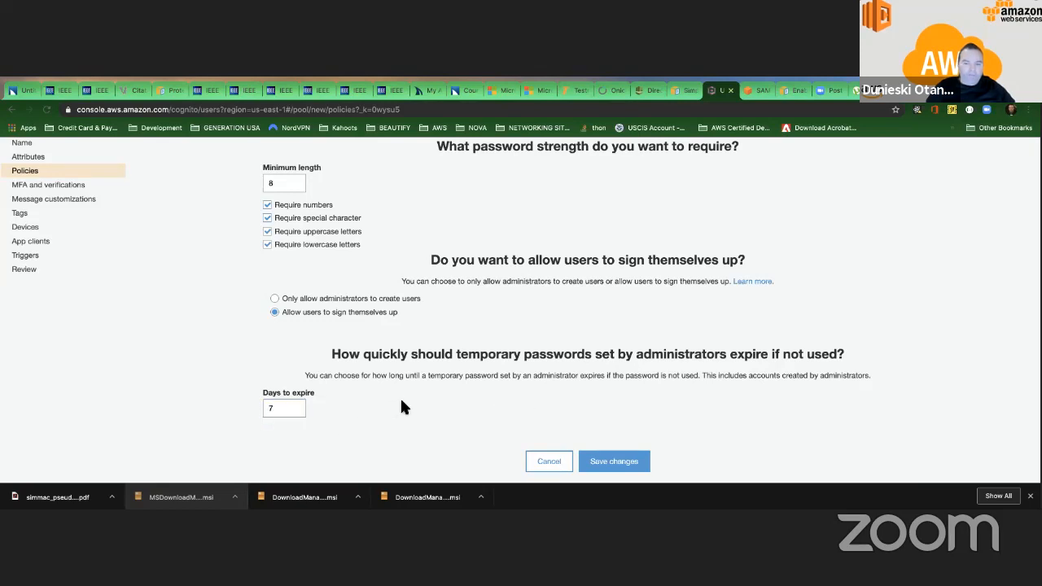
{"action": "scroll", "coordinate": [392, 372], "scroll_direction": "up", "scroll_amount": 2}
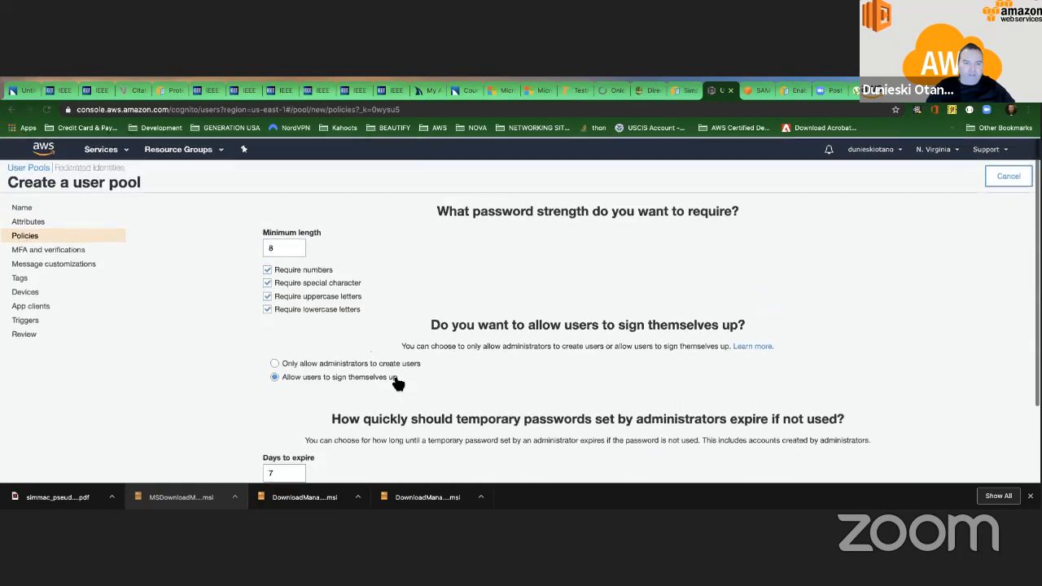
{"action": "left_click", "coordinate": [12, 110]}
Look over the pool's default attributes, MFA, tags and triggers once more and create the user pool.
{"action": "scroll", "coordinate": [537, 313], "scroll_direction": "down", "scroll_amount": 4}
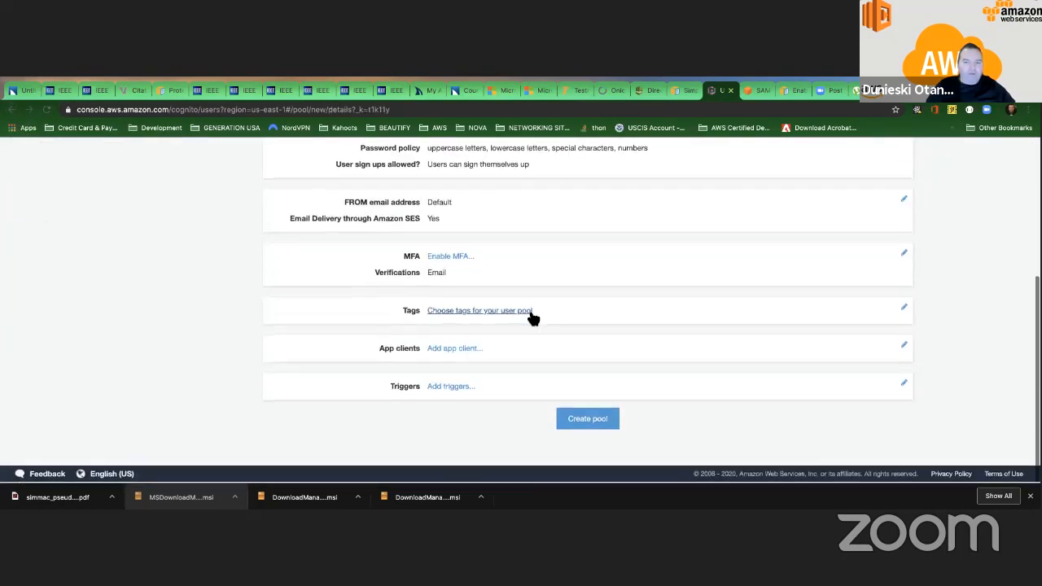
{"action": "scroll", "coordinate": [472, 305], "scroll_direction": "up", "scroll_amount": 2}
{"action": "scroll", "coordinate": [472, 305], "scroll_direction": "up", "scroll_amount": 4}
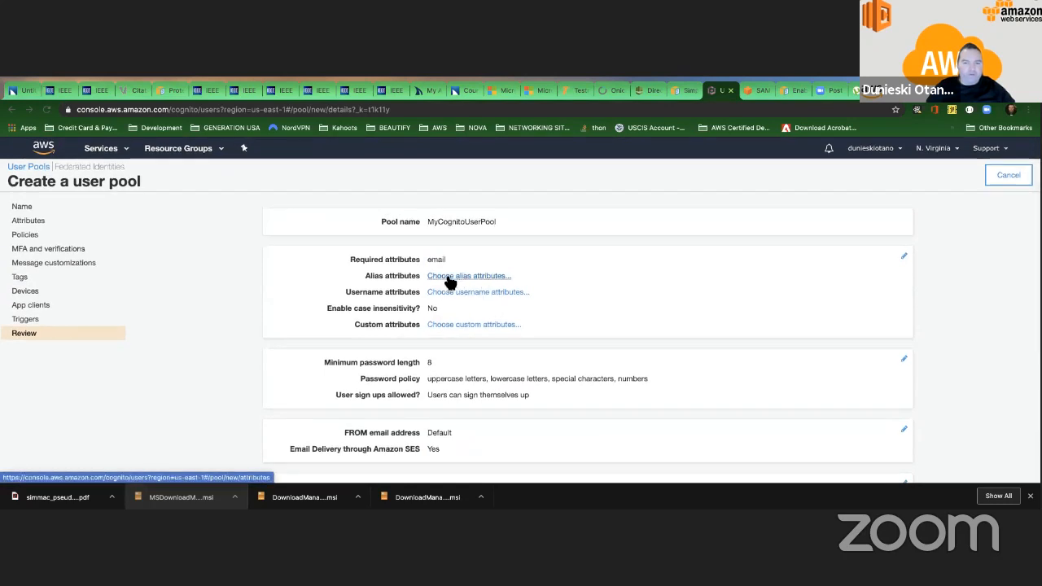
{"action": "scroll", "coordinate": [459, 297], "scroll_direction": "down", "scroll_amount": 1}
{"action": "scroll", "coordinate": [458, 297], "scroll_direction": "down", "scroll_amount": 5}
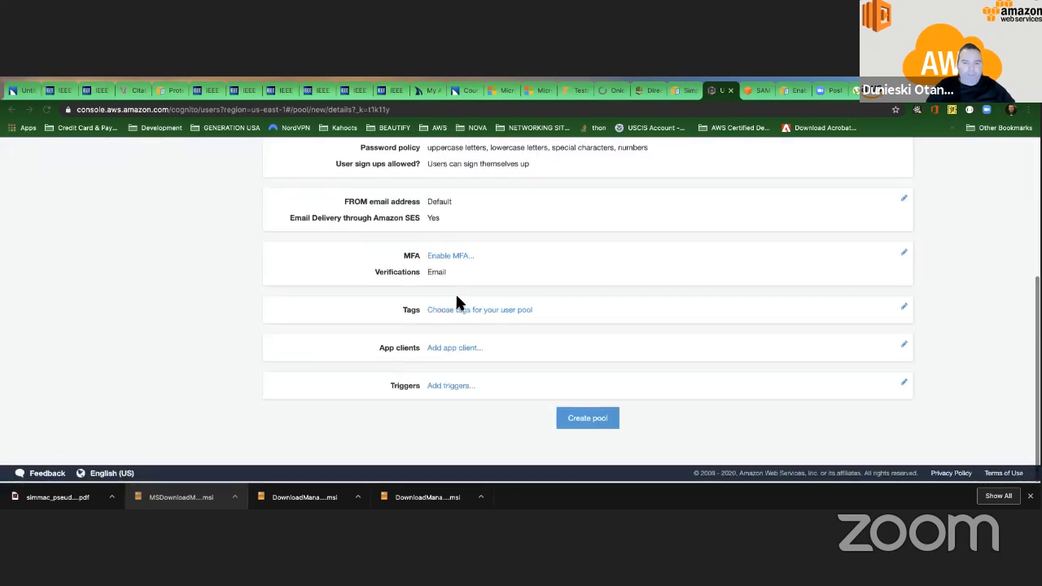
{"action": "left_click", "coordinate": [591, 418]}
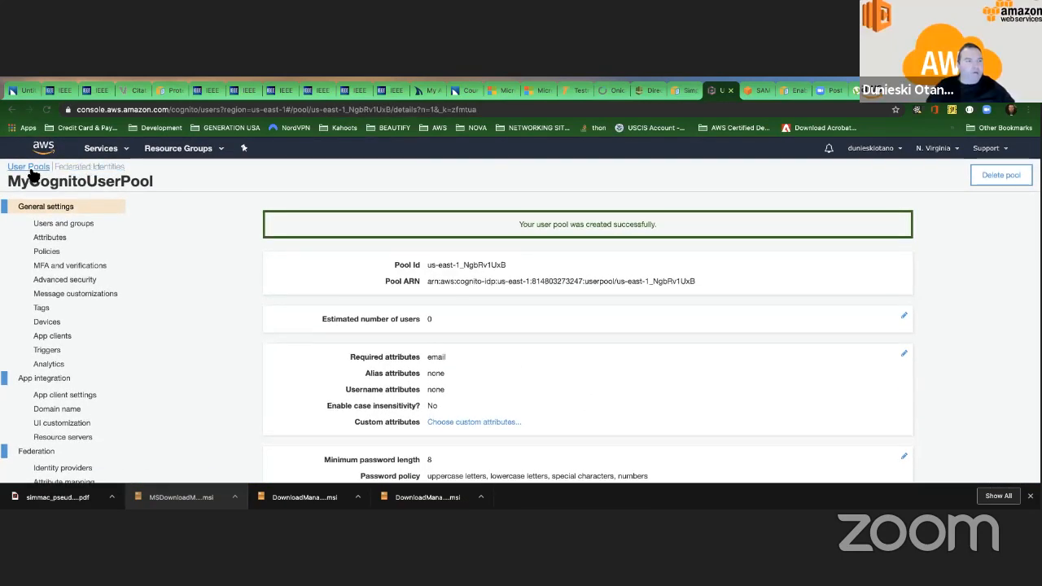
Search the AWS services for "user pool", open Cognito and show the list of existing user pools.
{"action": "left_click", "coordinate": [126, 151]}
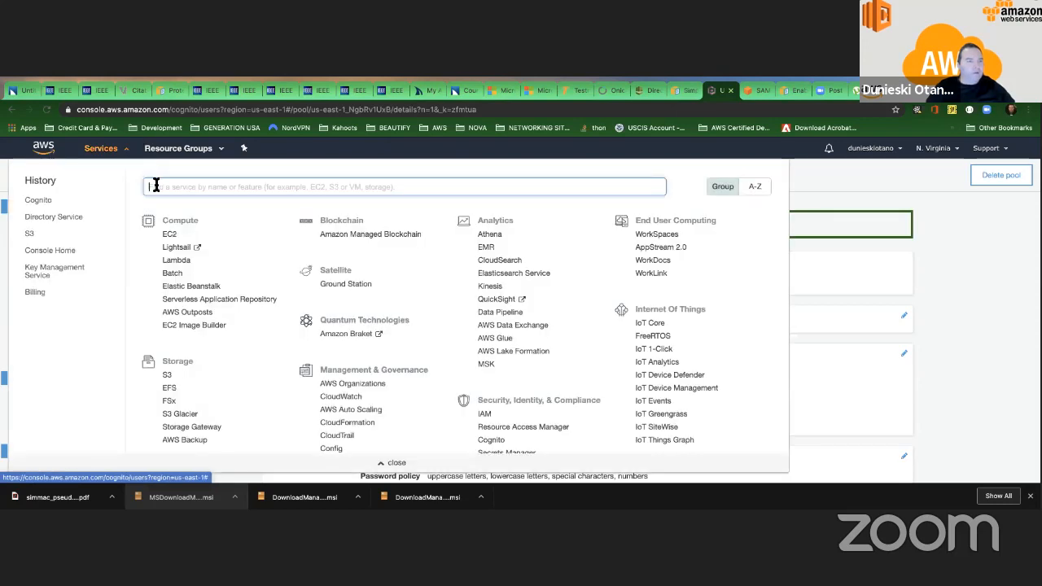
{"action": "type", "text": "user pool"}
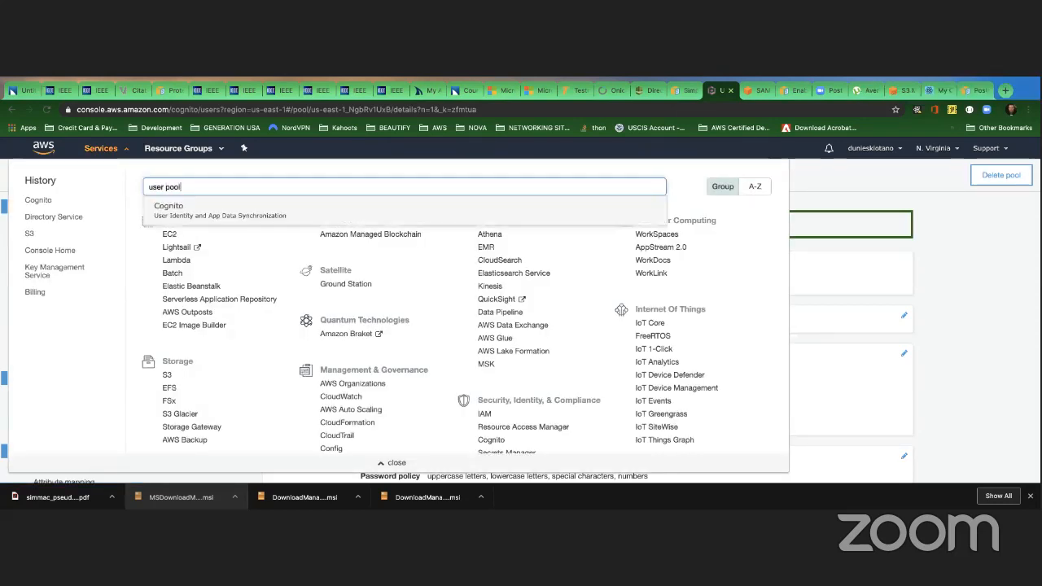
{"action": "left_click", "coordinate": [170, 206]}
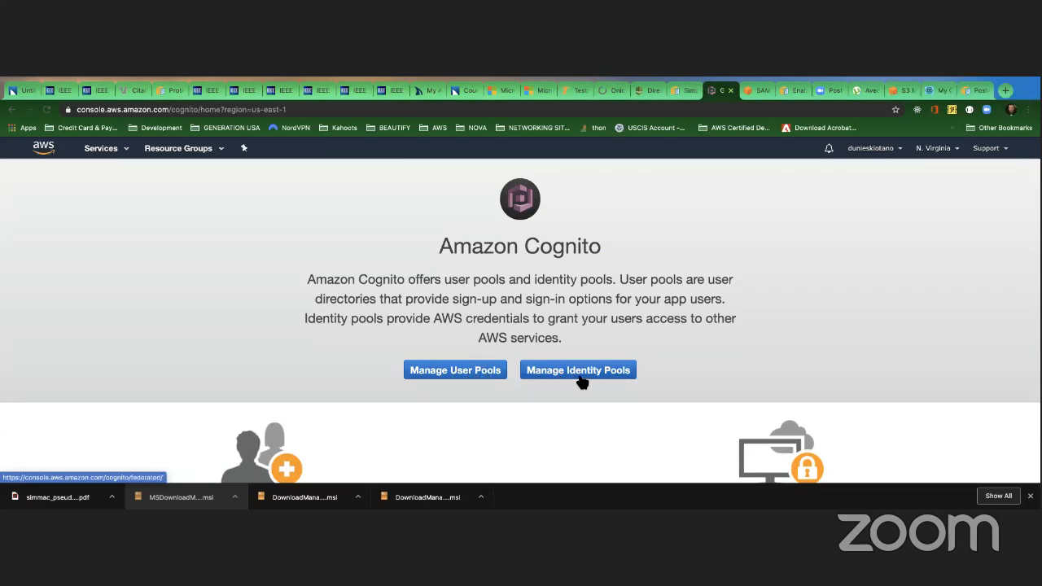
{"action": "left_click", "coordinate": [477, 372]}
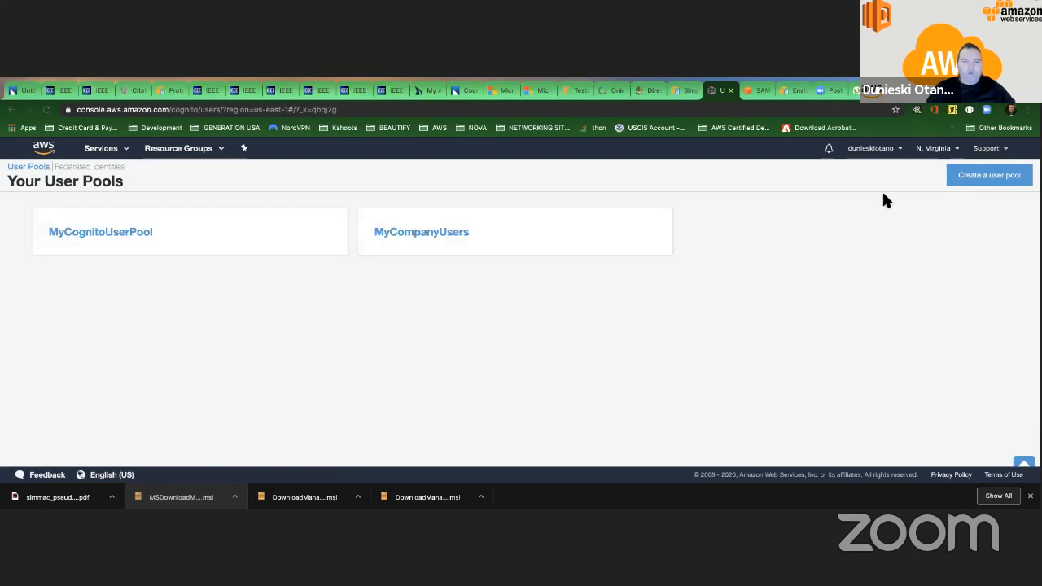
{"action": "left_click", "coordinate": [989, 177]}
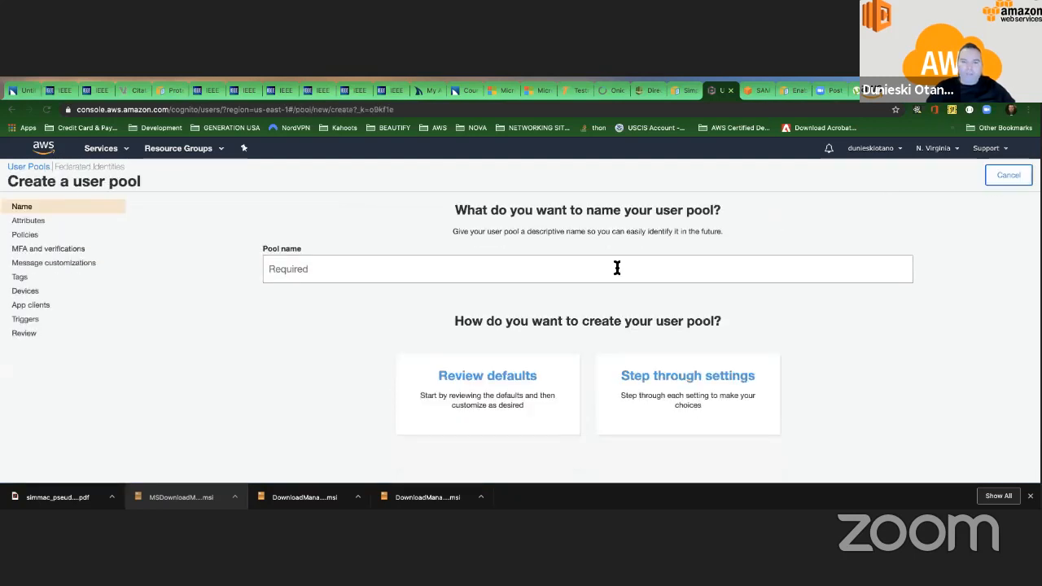
{"action": "scroll", "coordinate": [651, 264], "scroll_direction": "down", "scroll_amount": 1}
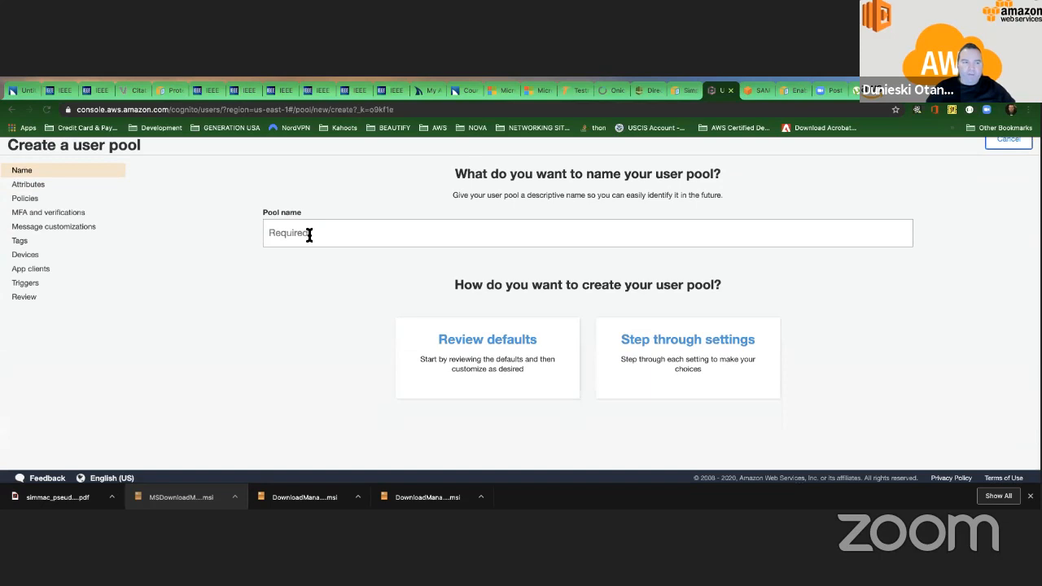
{"action": "left_click", "coordinate": [24, 198]}
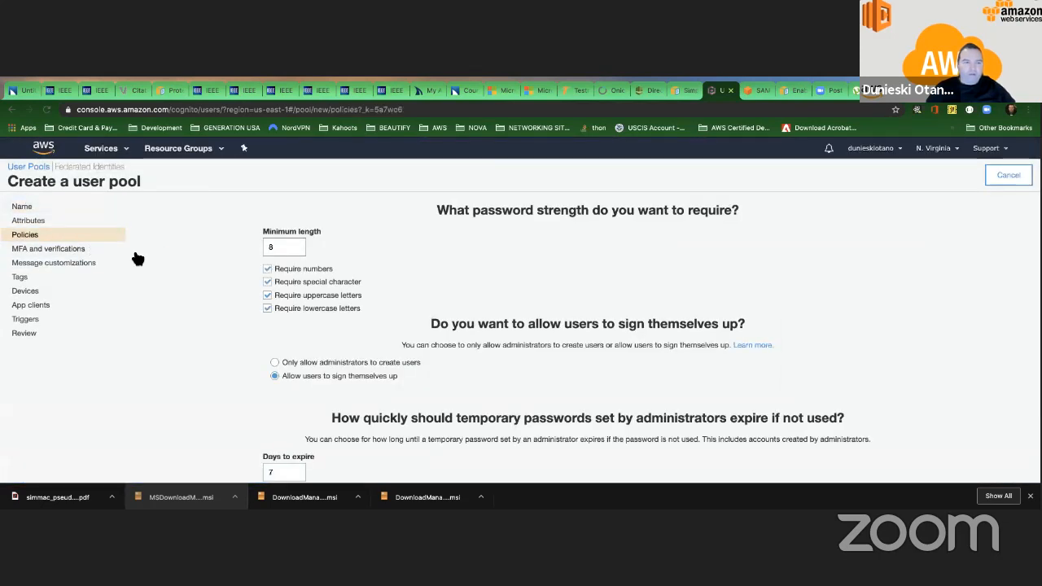
{"action": "left_click", "coordinate": [30, 208]}
{"action": "left_click", "coordinate": [444, 374]}
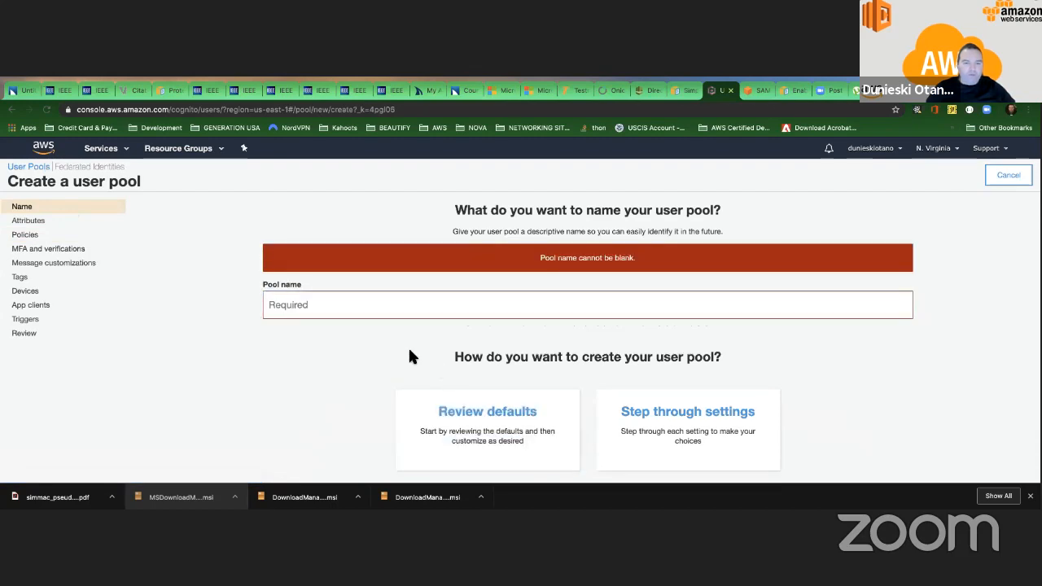
{"action": "left_click", "coordinate": [30, 167]}
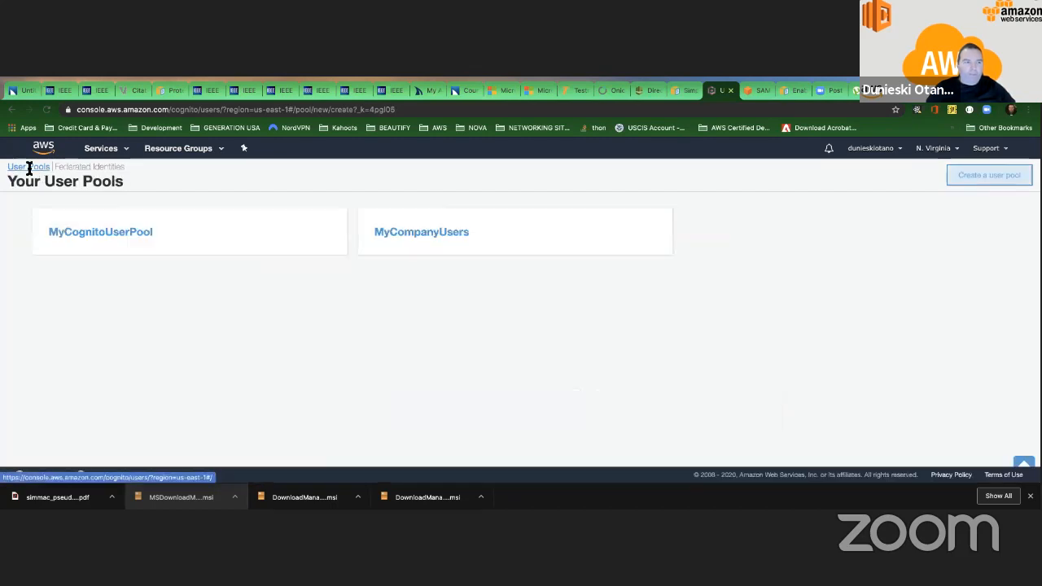
Open MyCognitoUserPool and look through its general settings.
{"action": "left_click", "coordinate": [163, 231]}
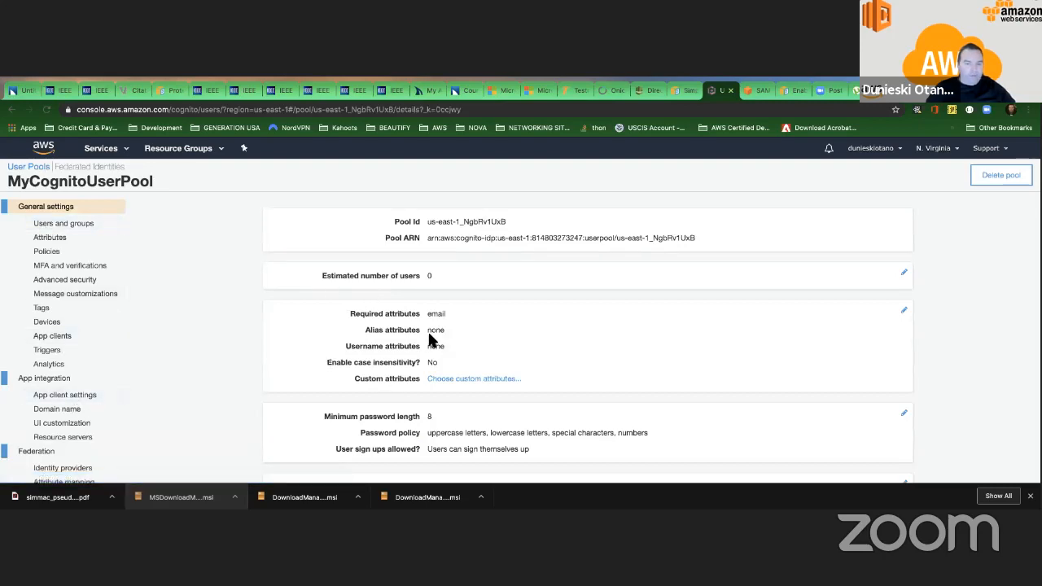
{"action": "scroll", "coordinate": [429, 338], "scroll_direction": "down", "scroll_amount": 3}
{"action": "scroll", "coordinate": [430, 337], "scroll_direction": "down", "scroll_amount": 1}
{"action": "scroll", "coordinate": [429, 338], "scroll_direction": "up", "scroll_amount": 5}
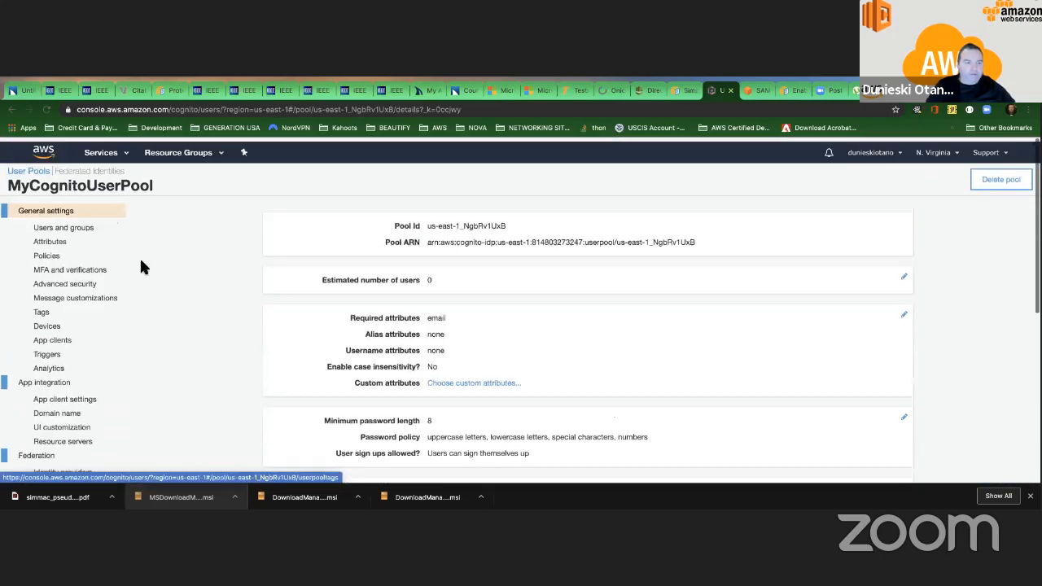
Review MyCognitoUserPool's password policies, then look through its sign-in and standard attribute settings.
{"action": "left_click", "coordinate": [55, 252]}
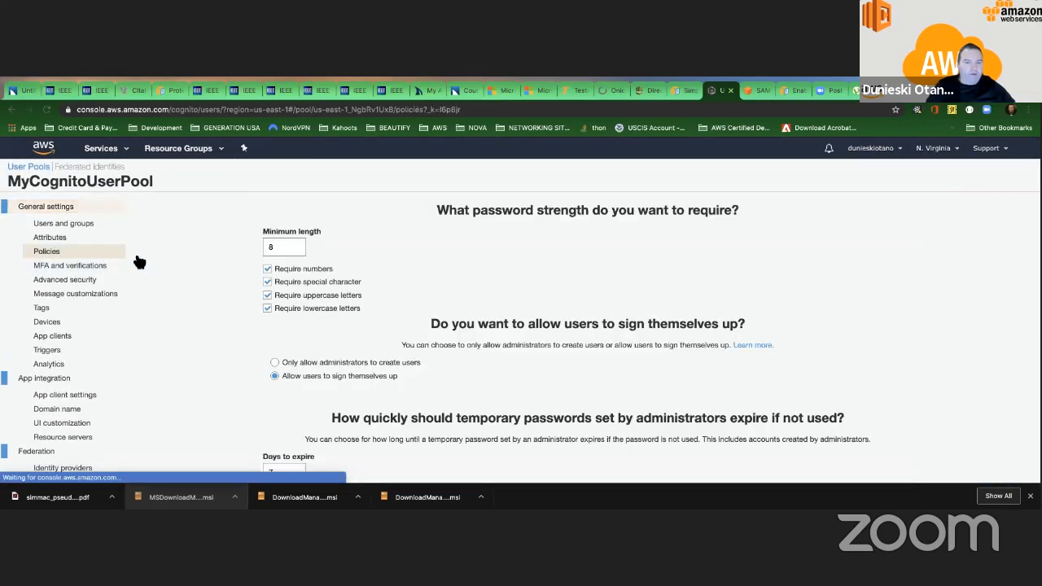
{"action": "left_click", "coordinate": [51, 237]}
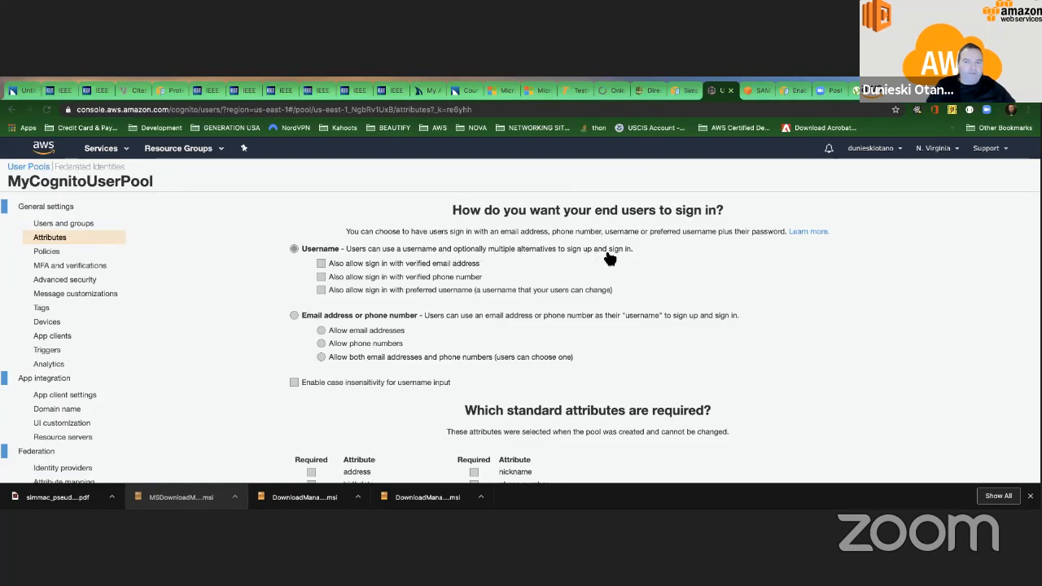
{"action": "scroll", "coordinate": [426, 259], "scroll_direction": "down", "scroll_amount": 4}
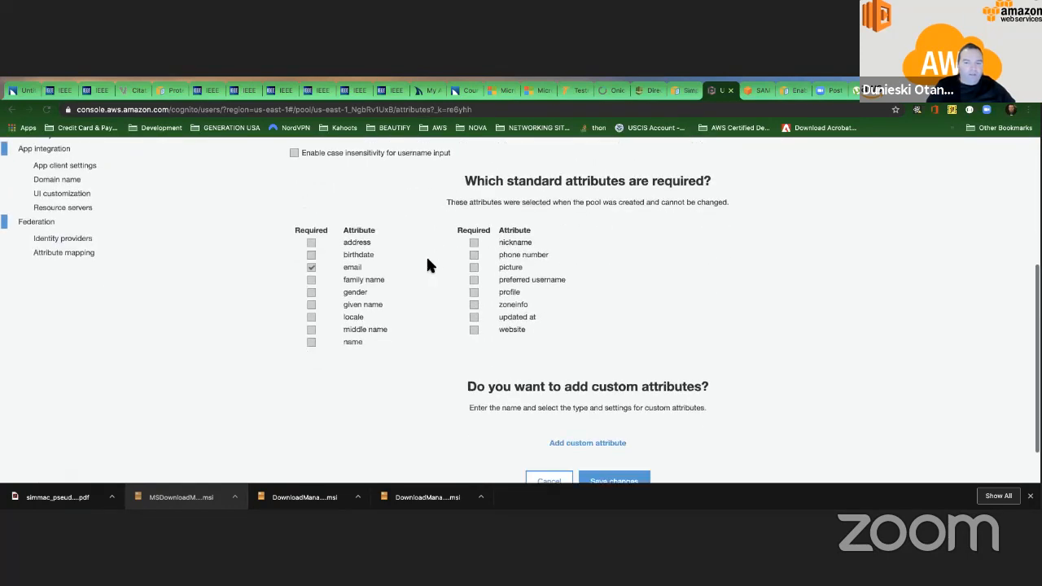
{"action": "scroll", "coordinate": [378, 256], "scroll_direction": "up", "scroll_amount": 4}
{"action": "scroll", "coordinate": [377, 256], "scroll_direction": "down", "scroll_amount": 1}
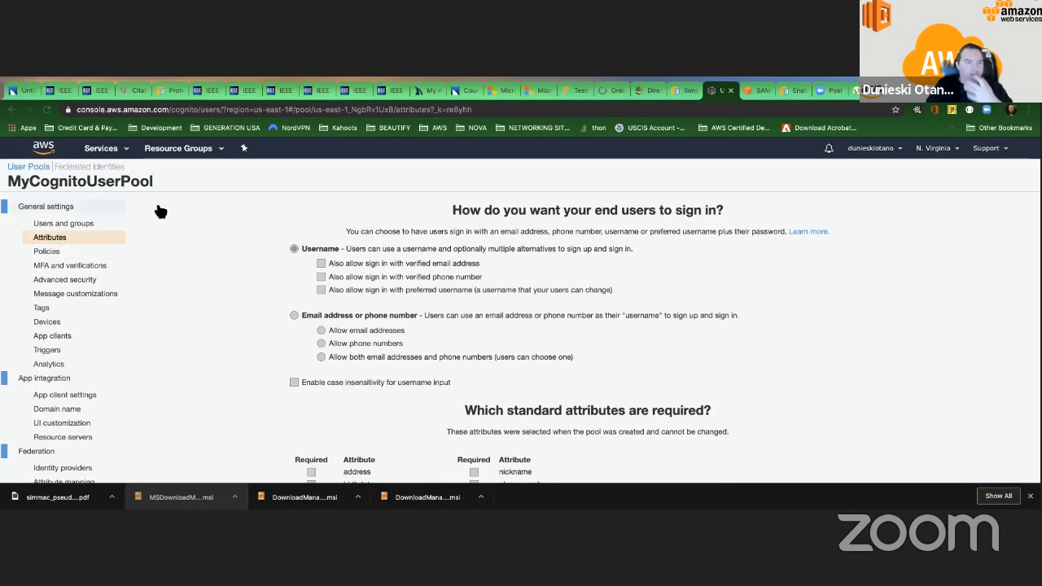
Search the web for "cognito user pool" and open the Amazon Cognito User Pools page of the developer guide.
{"action": "left_click", "coordinate": [233, 112]}
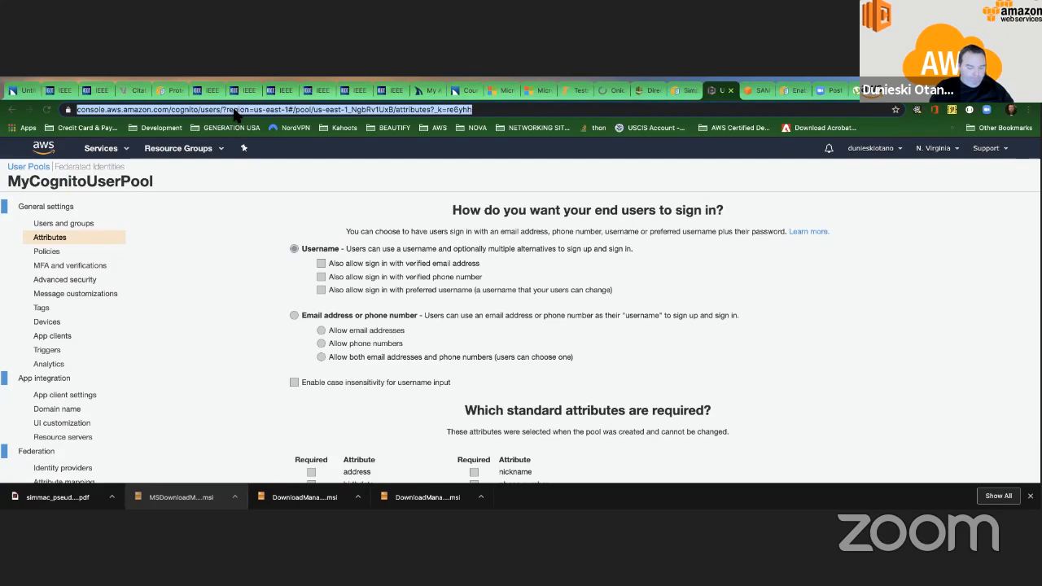
{"action": "type", "text": "user"}
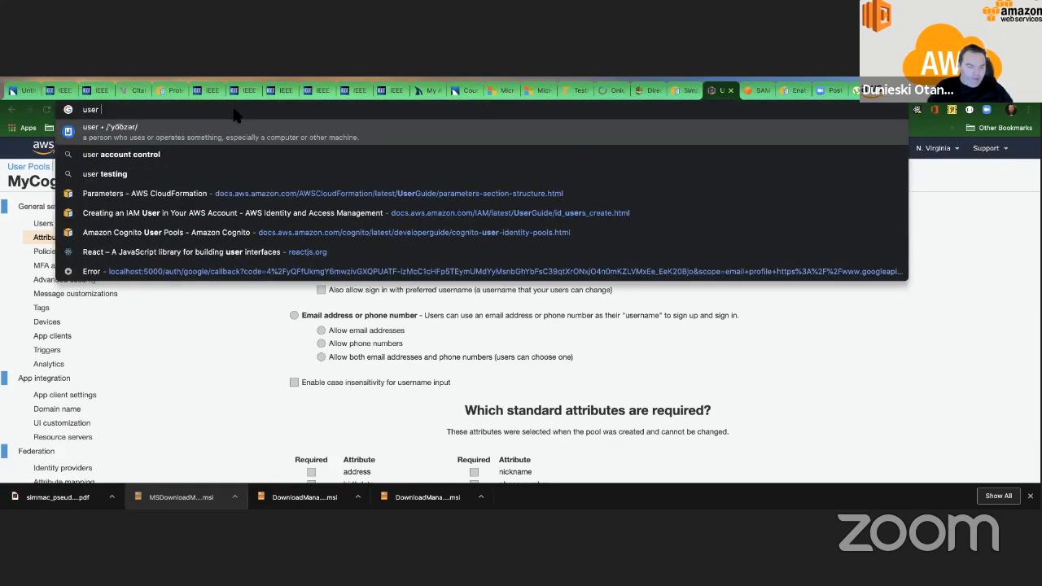
{"action": "key", "text": "BackSpace"}
{"action": "key", "text": "BackSpace"}
{"action": "key", "text": "BackSpace"}
{"action": "key", "text": "BackSpace"}
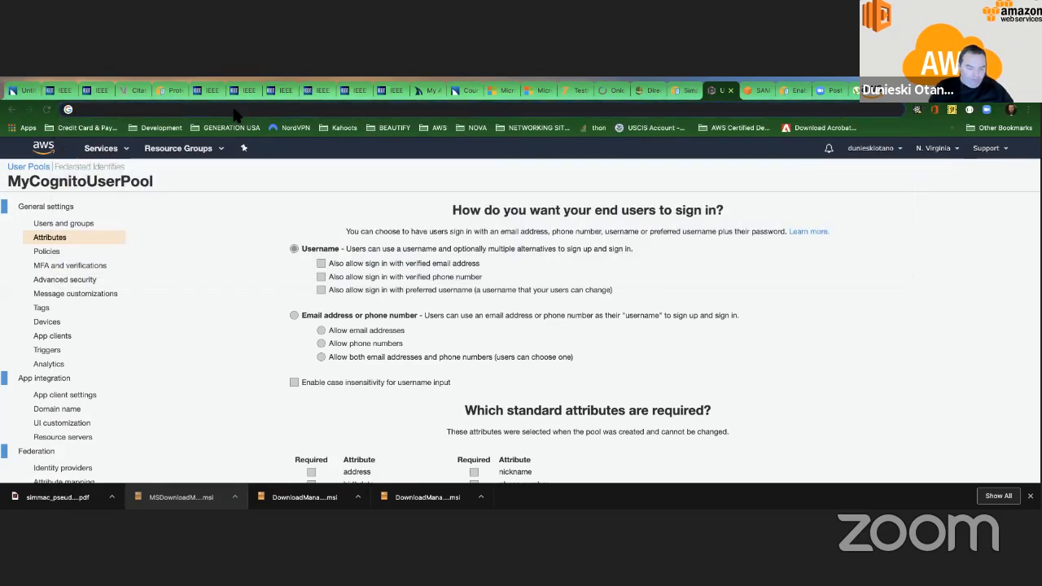
{"action": "type", "text": "cog"}
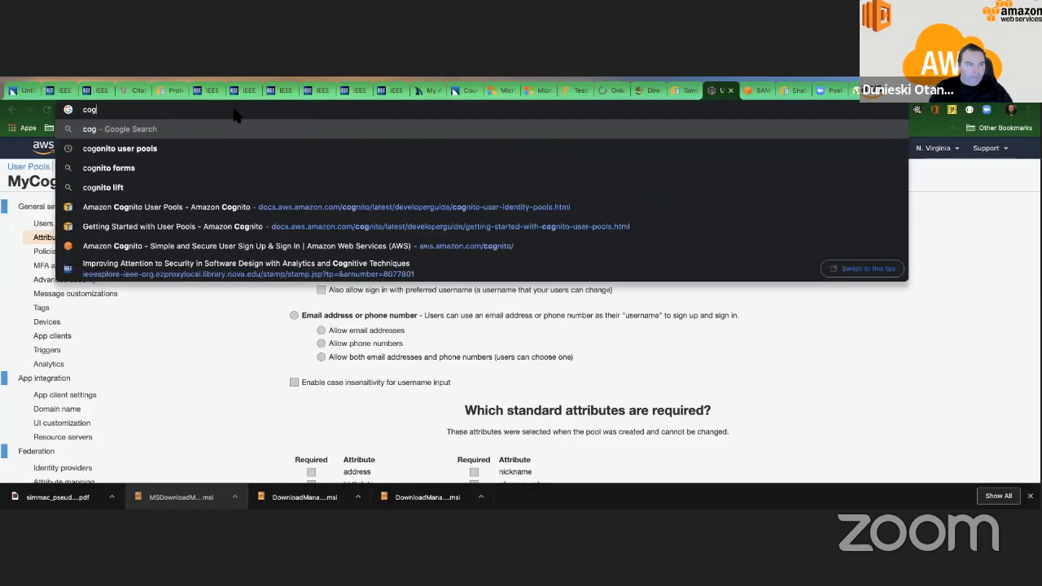
{"action": "type", "text": "nit"}
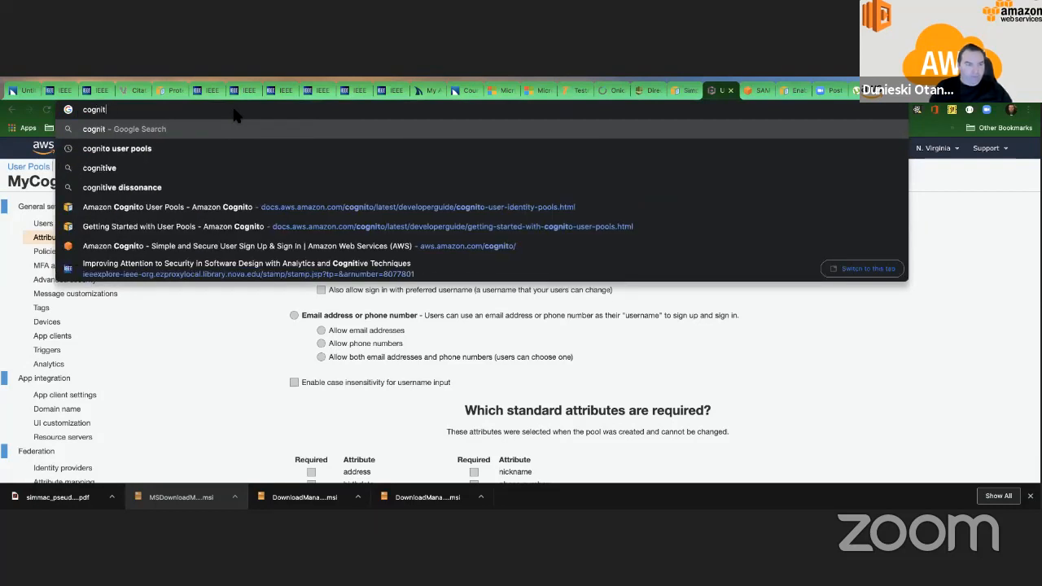
{"action": "type", "text": "o user pool"}
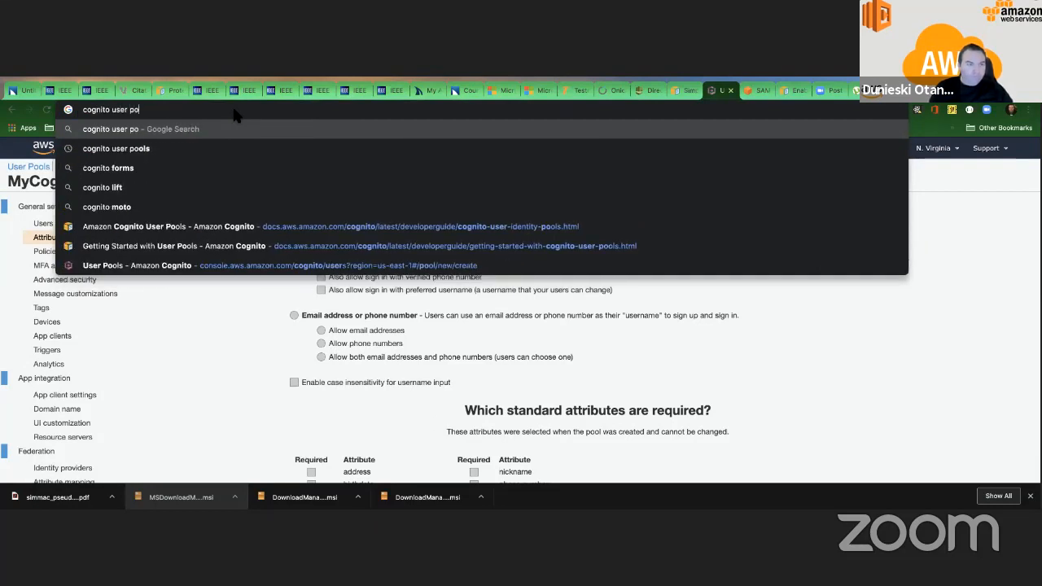
{"action": "key", "text": "Return"}
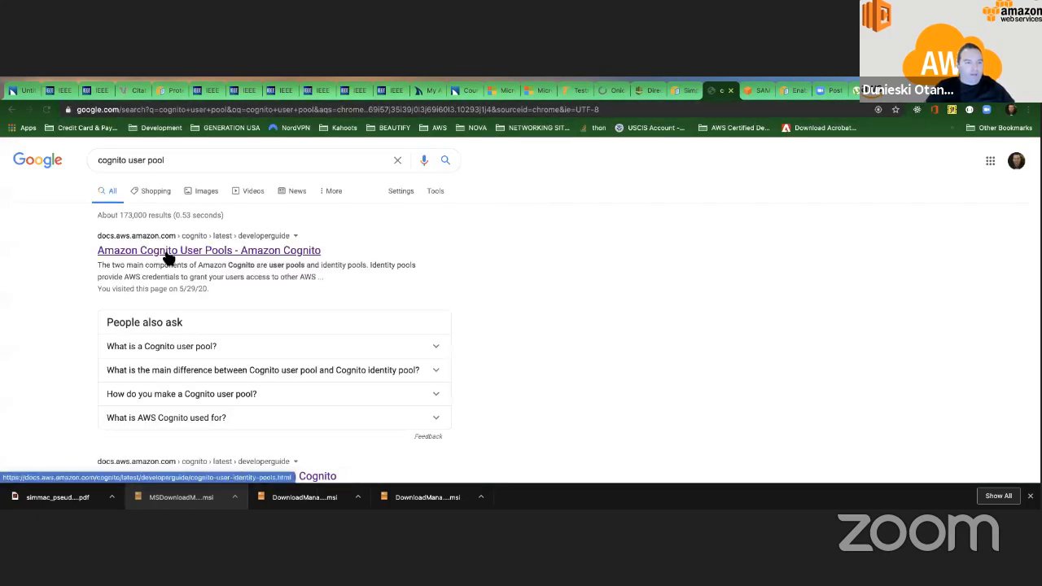
{"action": "left_click", "coordinate": [217, 249]}
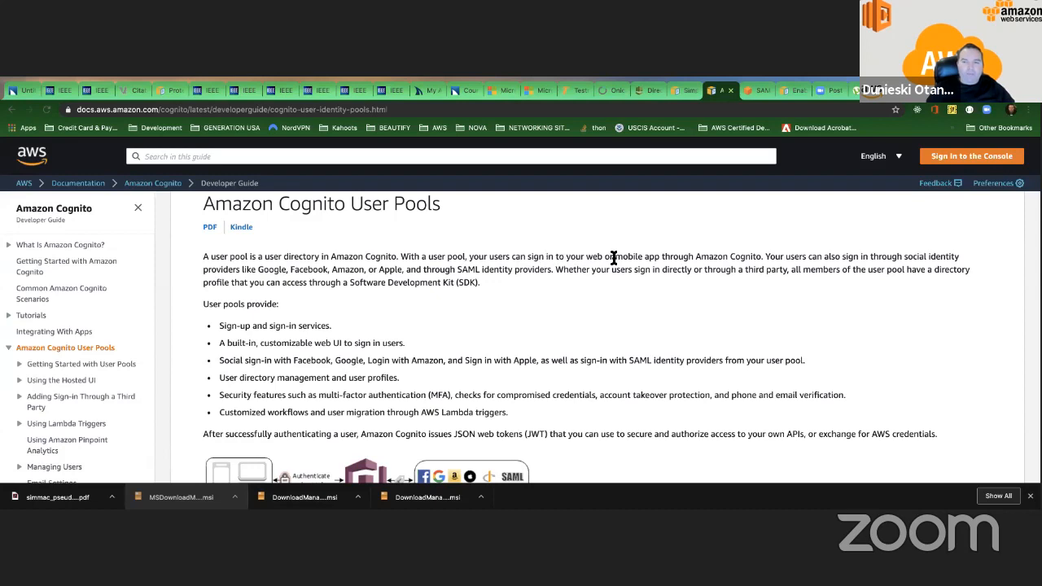
Read the user pool introduction, highlighting "Development Kit (SDK)" and the phrase "User pools provide:".
{"action": "scroll", "coordinate": [684, 258], "scroll_direction": "down", "scroll_amount": 1}
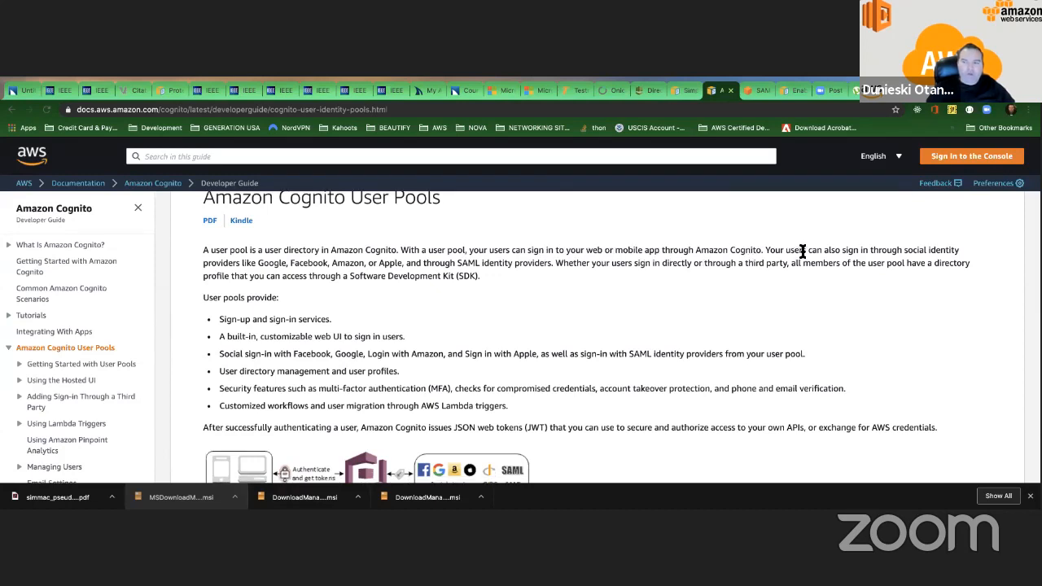
{"action": "scroll", "coordinate": [830, 252], "scroll_direction": "down", "scroll_amount": 1}
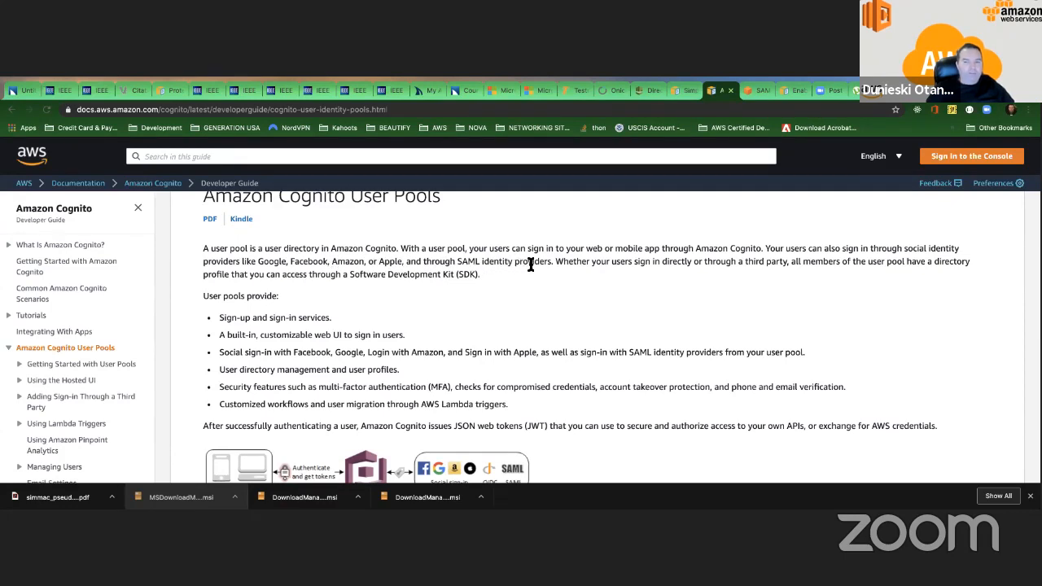
{"action": "double_click", "coordinate": [461, 261]}
{"action": "left_click_drag", "start_coordinate": [478, 275], "coordinate": [390, 276]}
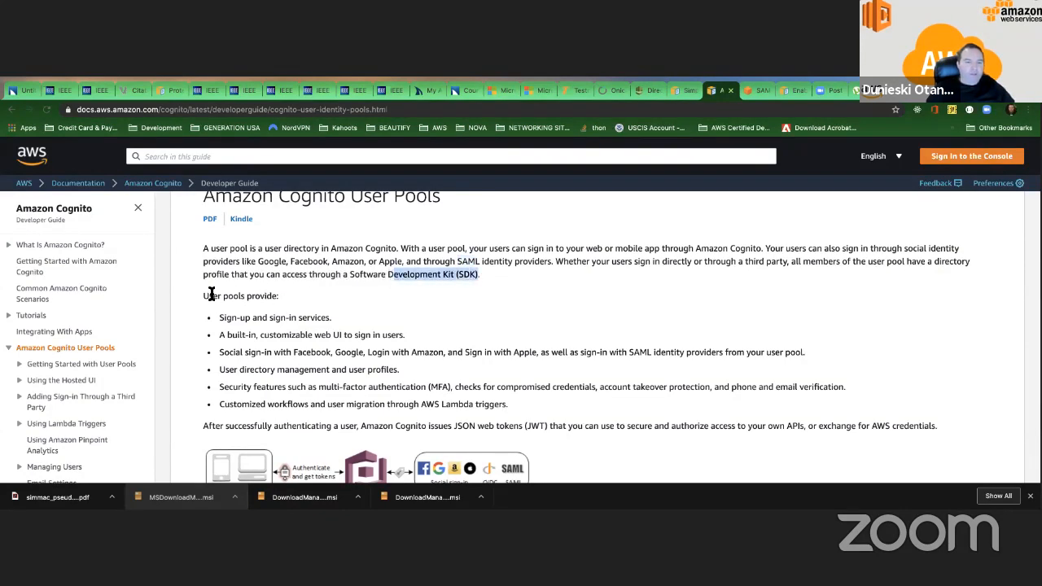
{"action": "left_click_drag", "start_coordinate": [204, 296], "coordinate": [280, 296]}
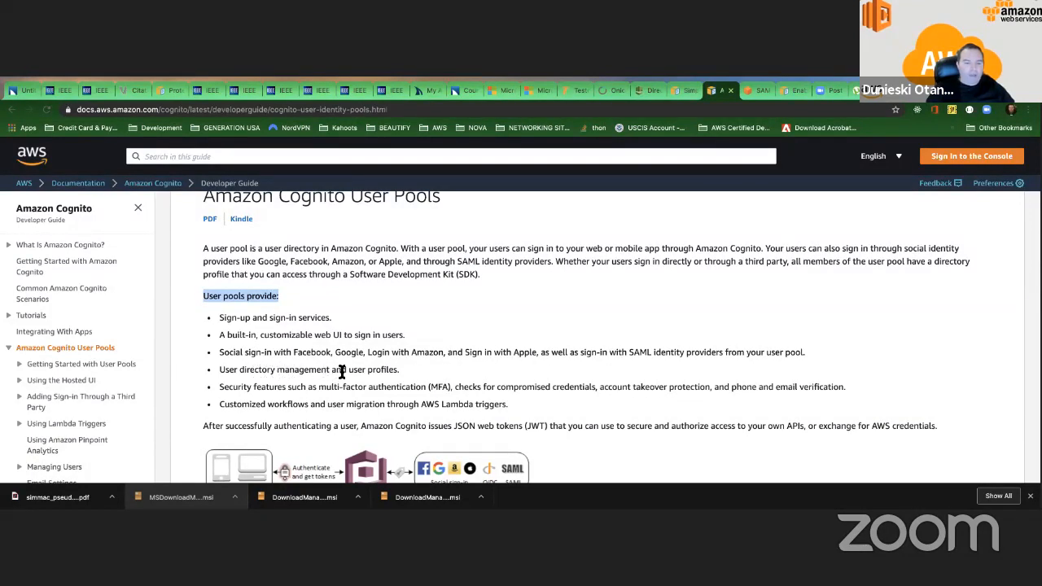
Look through the user pool features, authentication diagram and topic list, then select the documentation page's address.
{"action": "scroll", "coordinate": [240, 383], "scroll_direction": "down", "scroll_amount": 1}
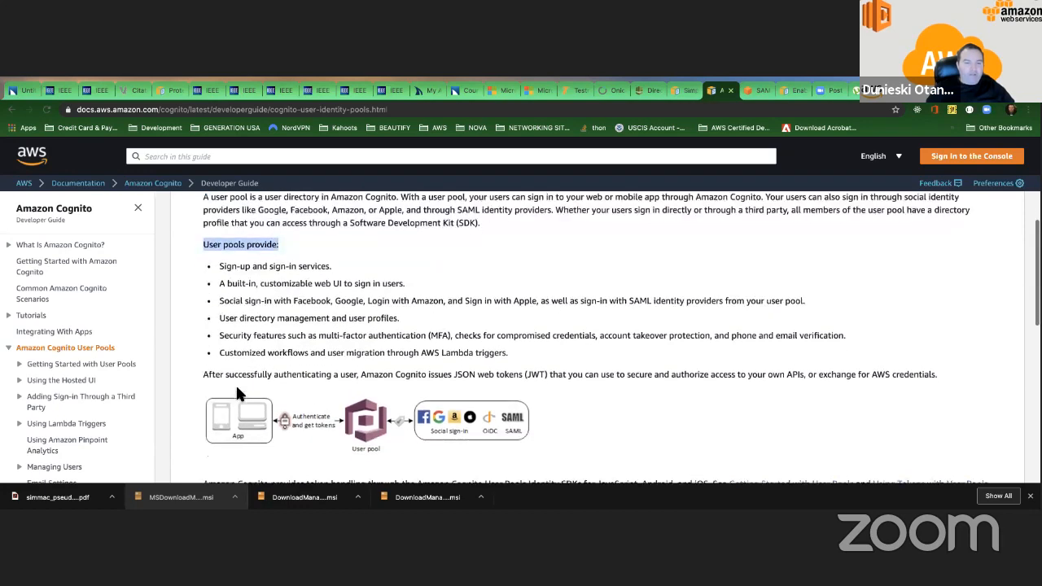
{"action": "scroll", "coordinate": [311, 340], "scroll_direction": "down", "scroll_amount": 1}
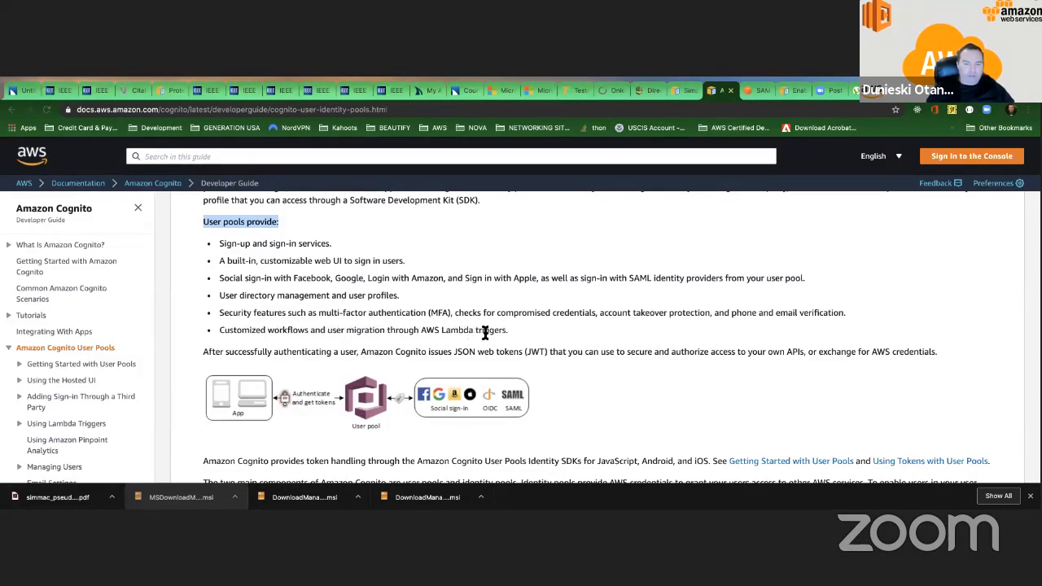
{"action": "scroll", "coordinate": [485, 332], "scroll_direction": "down", "scroll_amount": 6}
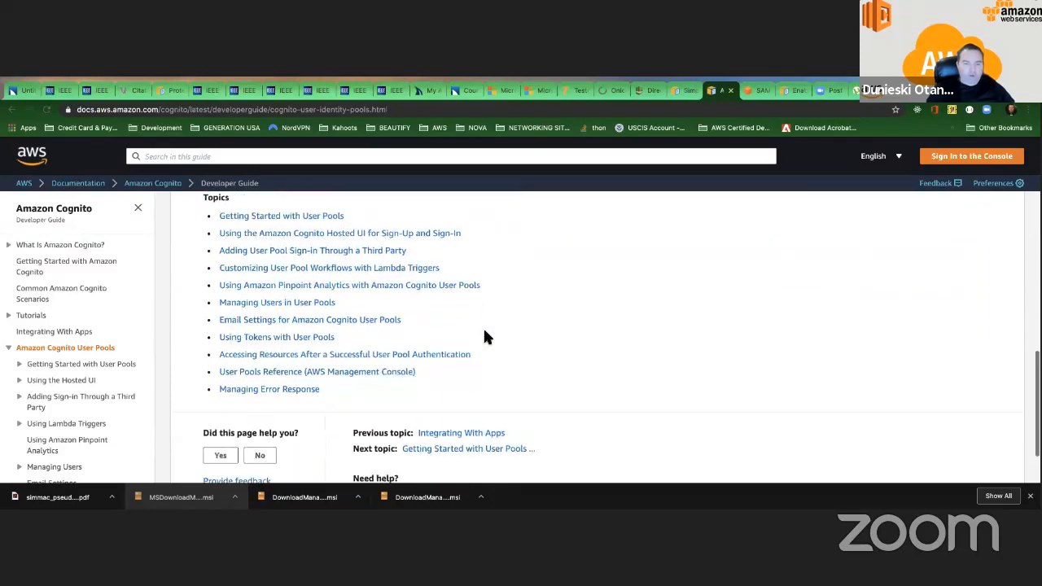
{"action": "scroll", "coordinate": [484, 336], "scroll_direction": "up", "scroll_amount": 10}
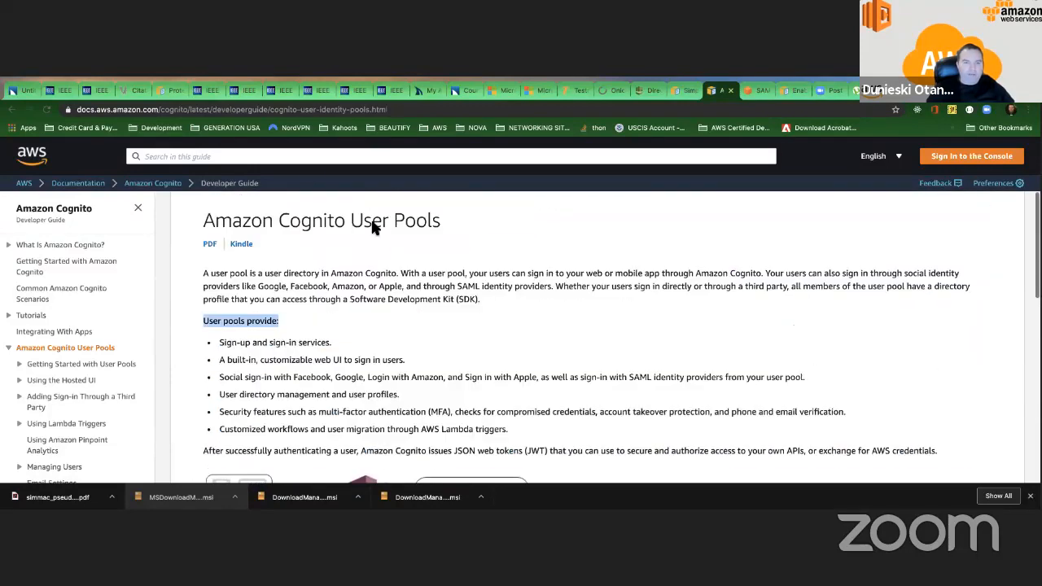
{"action": "left_click", "coordinate": [281, 110]}
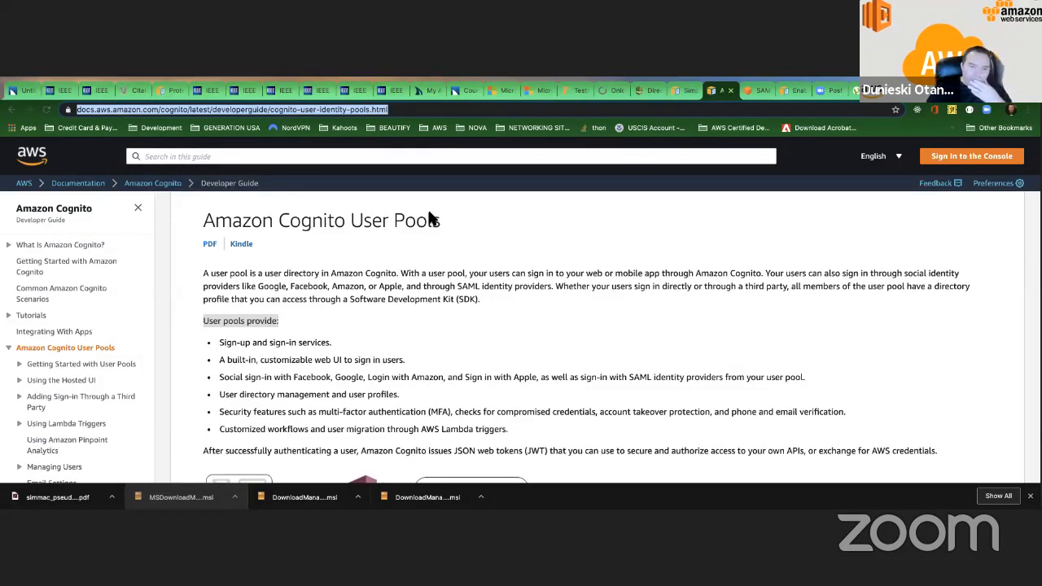
Advance the slideshow to AWS Security Token Service (STS), then return to the browser and show the directory type selection page.
{"action": "left_click_drag", "start_coordinate": [388, 214], "coordinate": [404, 212]}
{"action": "key", "text": "ctrl+Left"}
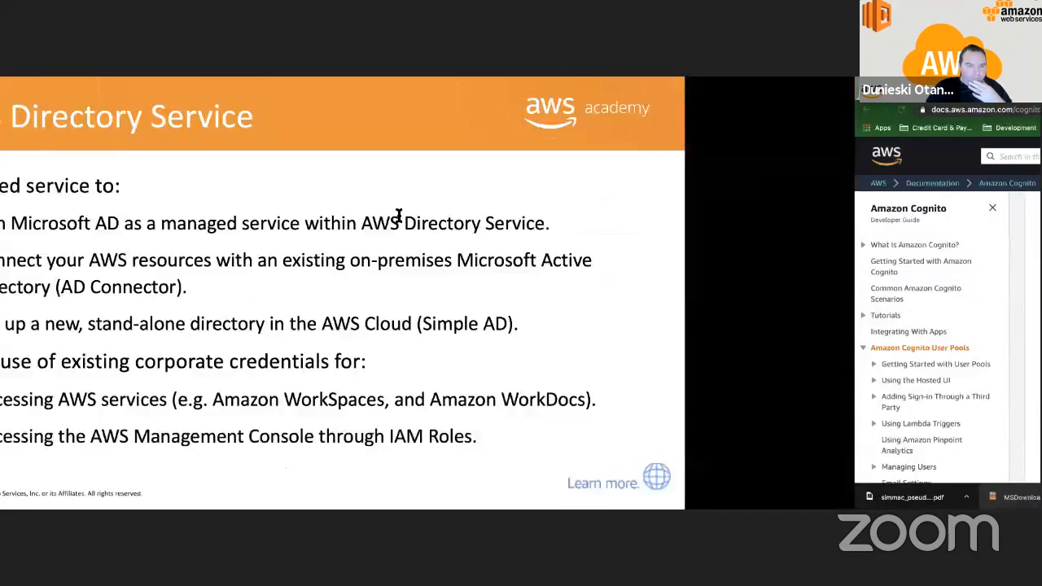
{"action": "key", "text": "Right"}
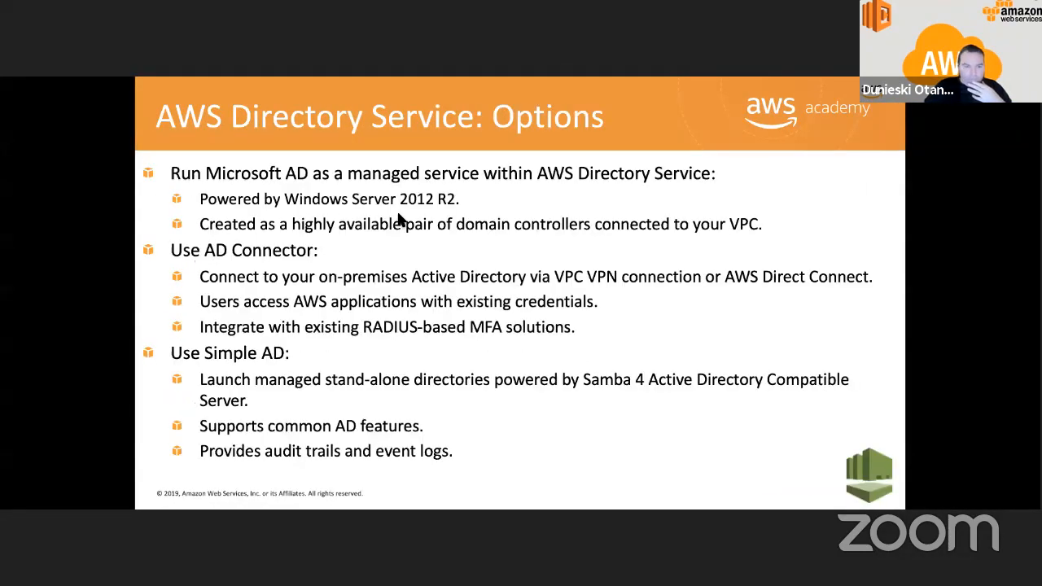
{"action": "key", "text": "Right"}
{"action": "key", "text": "ctrl+Right"}
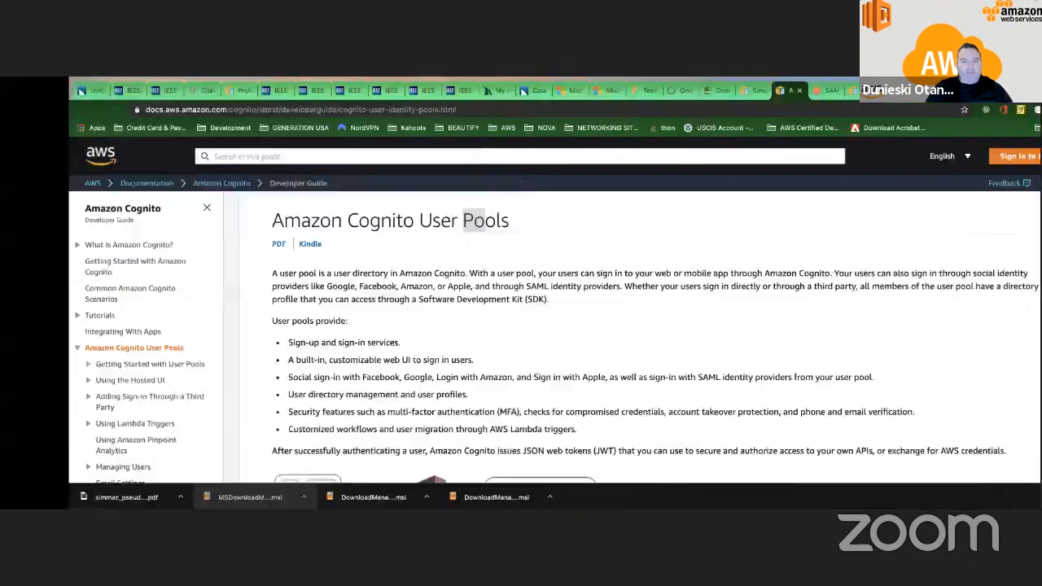
{"action": "left_click", "coordinate": [647, 91]}
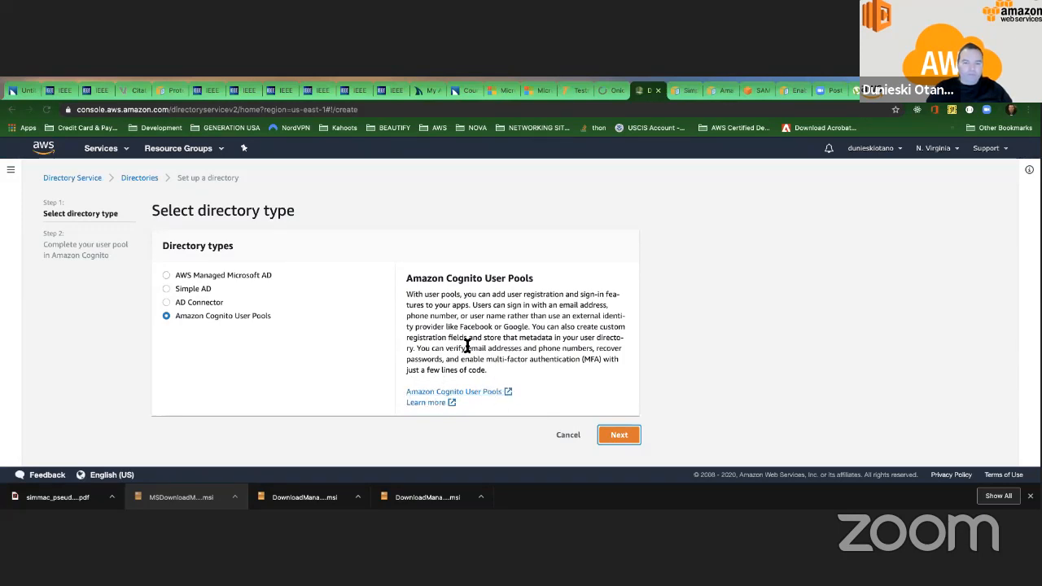
Switch to the slideshow and page between the STS and Directory Service options slides, ending on the AWS Directory Service slide.
{"action": "key", "text": "ctrl+Left"}
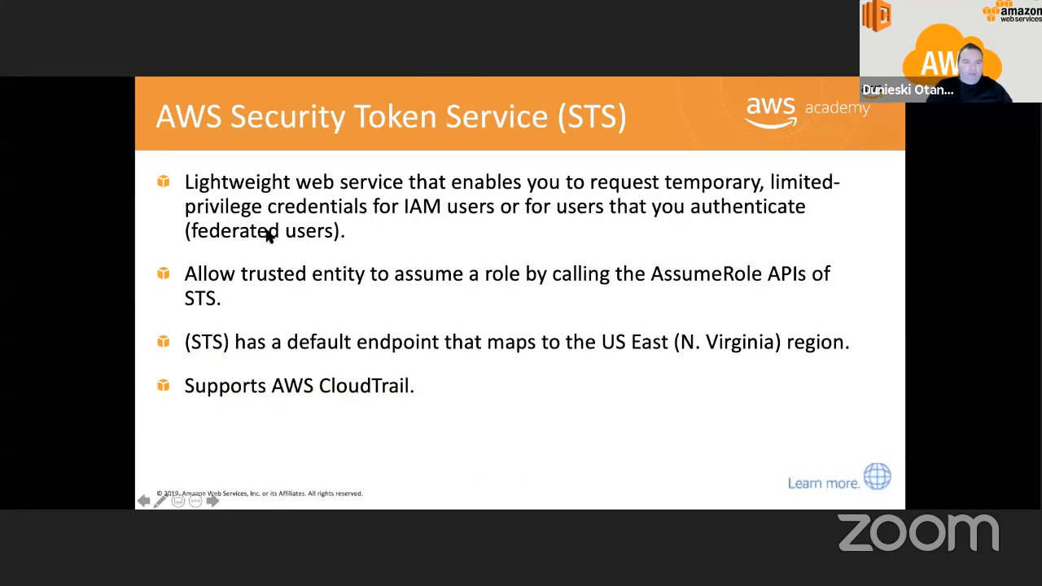
{"action": "left_click", "coordinate": [260, 204]}
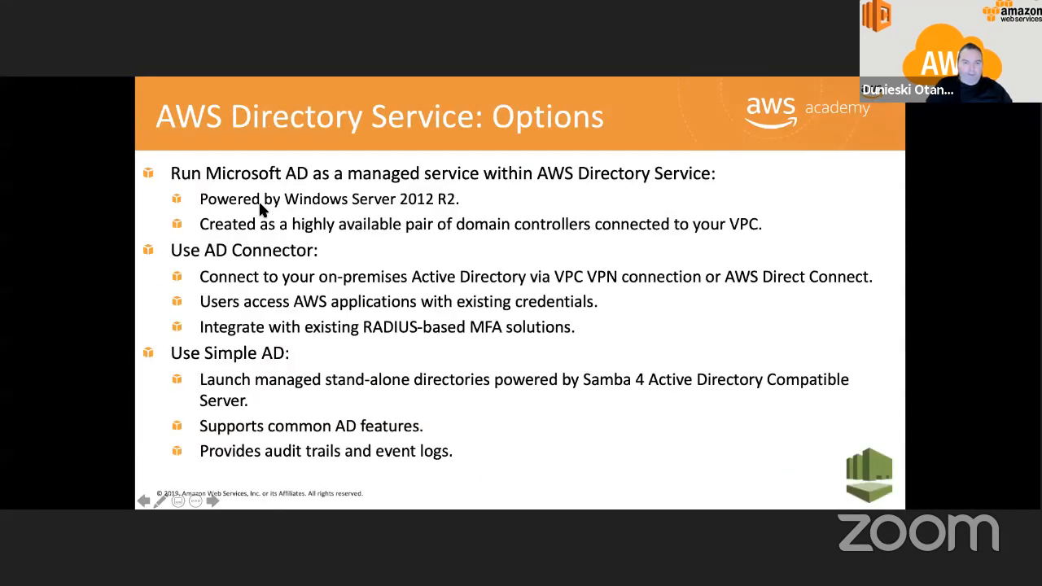
{"action": "left_click", "coordinate": [259, 203]}
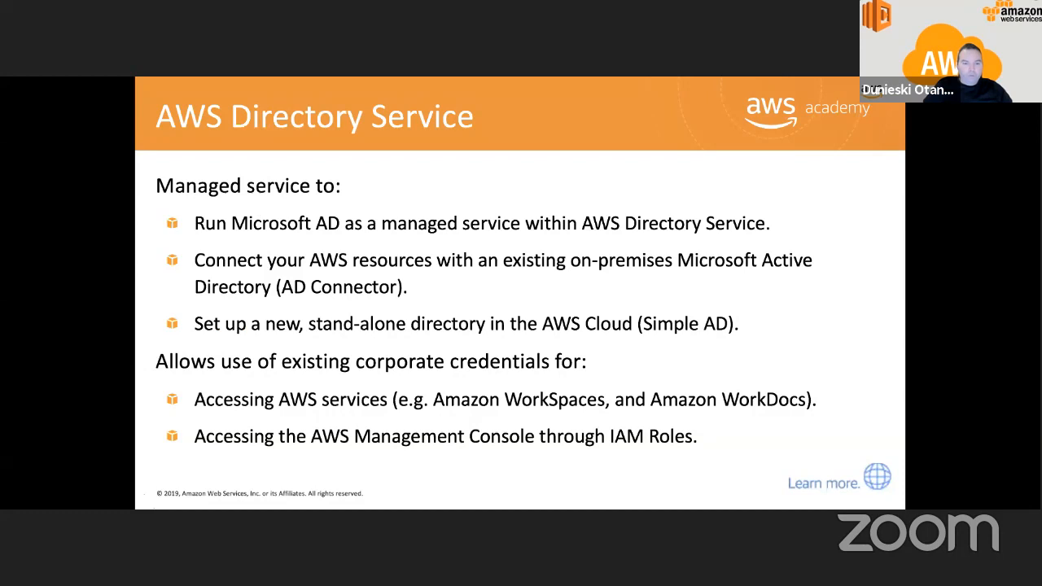
{"action": "key", "text": "Left"}
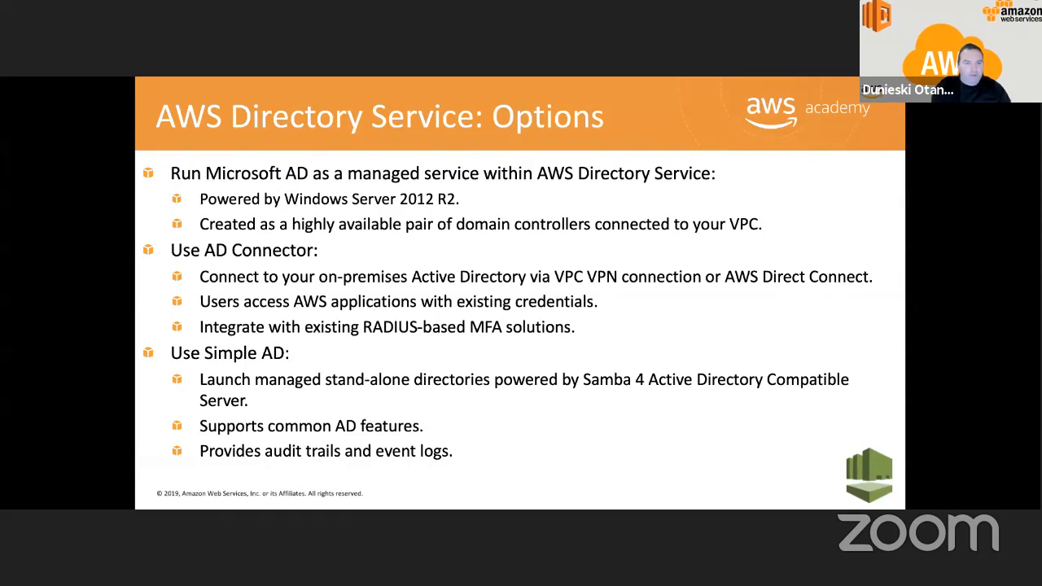
{"action": "key", "text": "Right"}
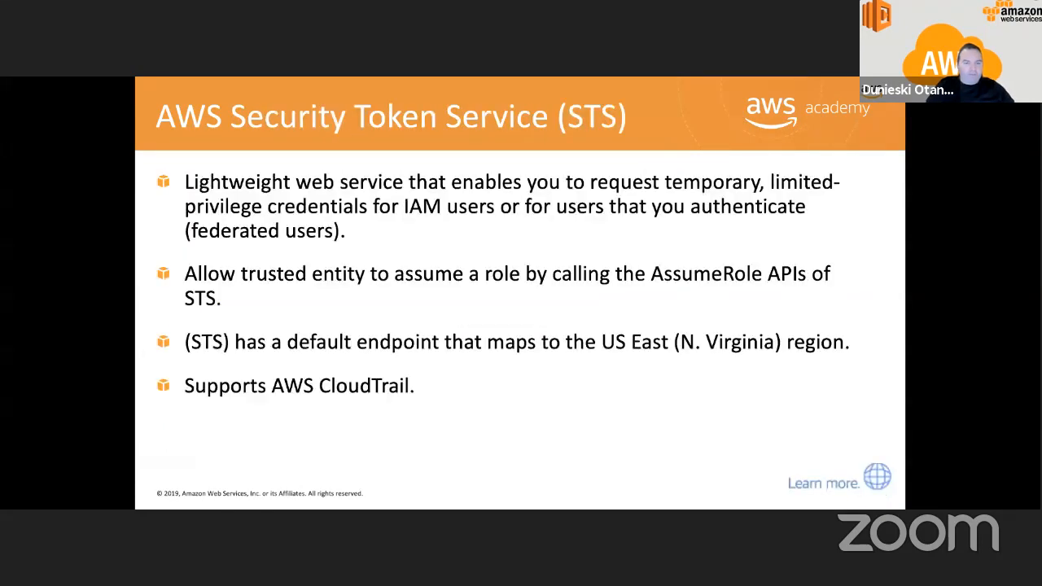
{"action": "key", "text": "Left"}
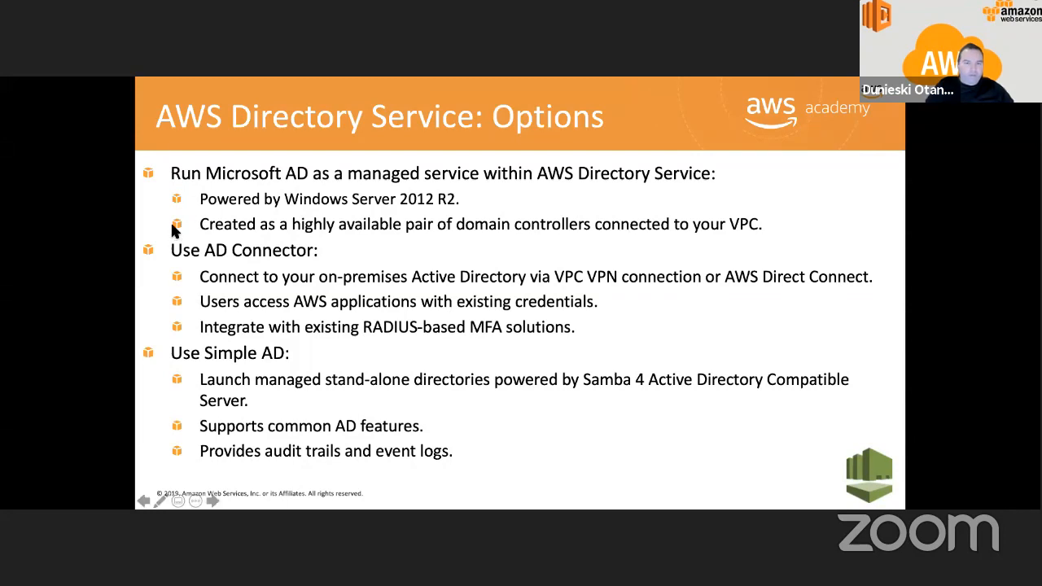
{"action": "left_click", "coordinate": [278, 278]}
{"action": "key", "text": "Left"}
{"action": "key", "text": "Left"}
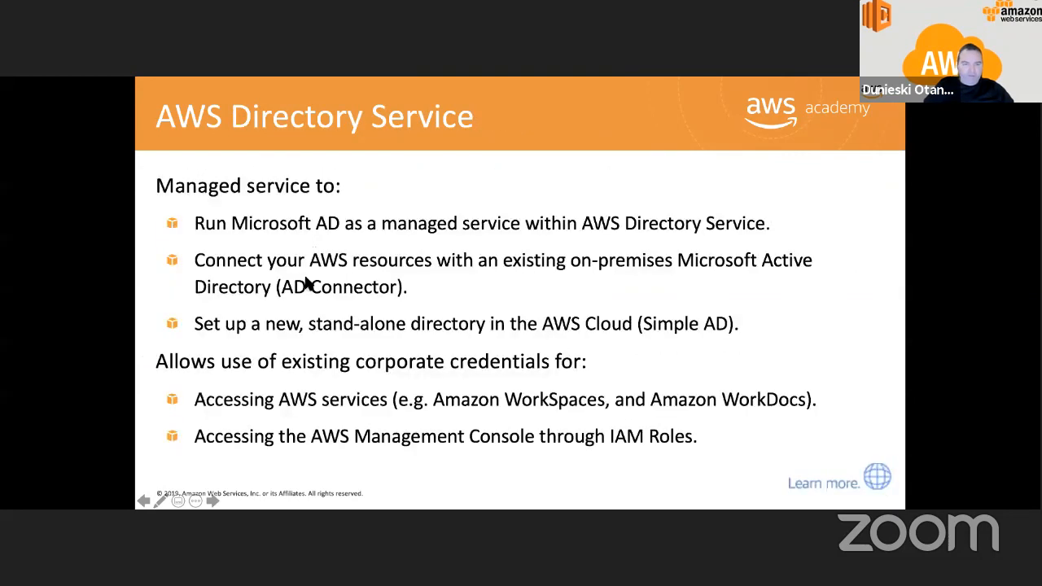
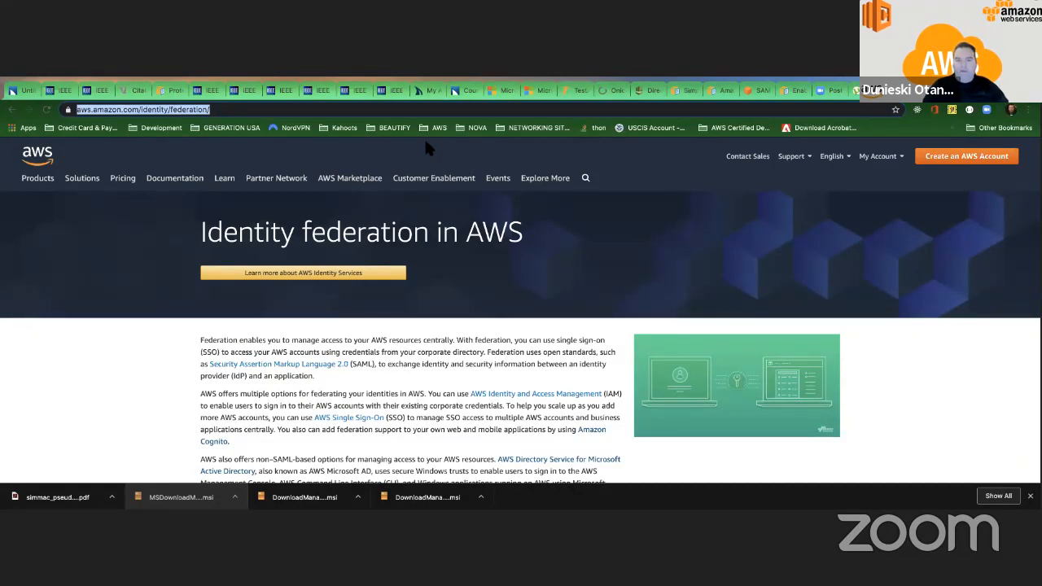
Follow the AWS Identity services link from the identity federation page and get started to reach the AWS Management Console.
{"action": "left_click", "coordinate": [295, 275]}
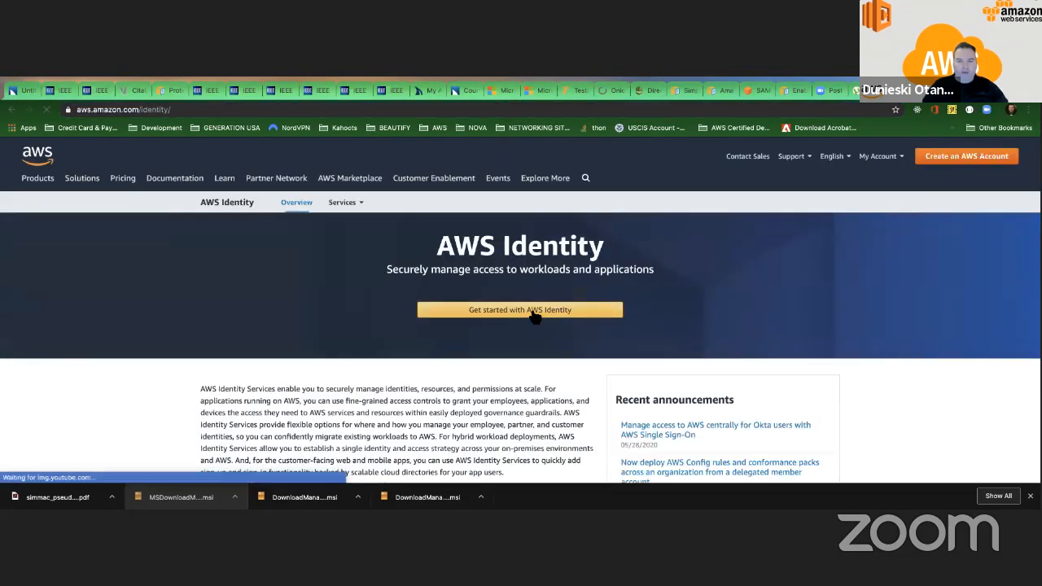
{"action": "left_click", "coordinate": [534, 316]}
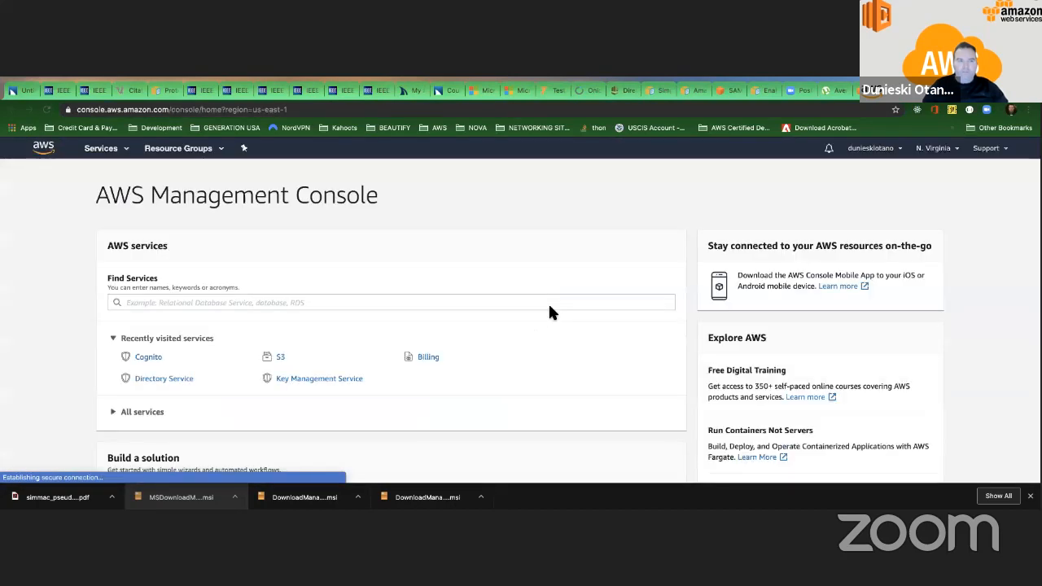
{"action": "scroll", "coordinate": [549, 310], "scroll_direction": "down", "scroll_amount": 2}
{"action": "scroll", "coordinate": [549, 309], "scroll_direction": "up", "scroll_amount": 1}
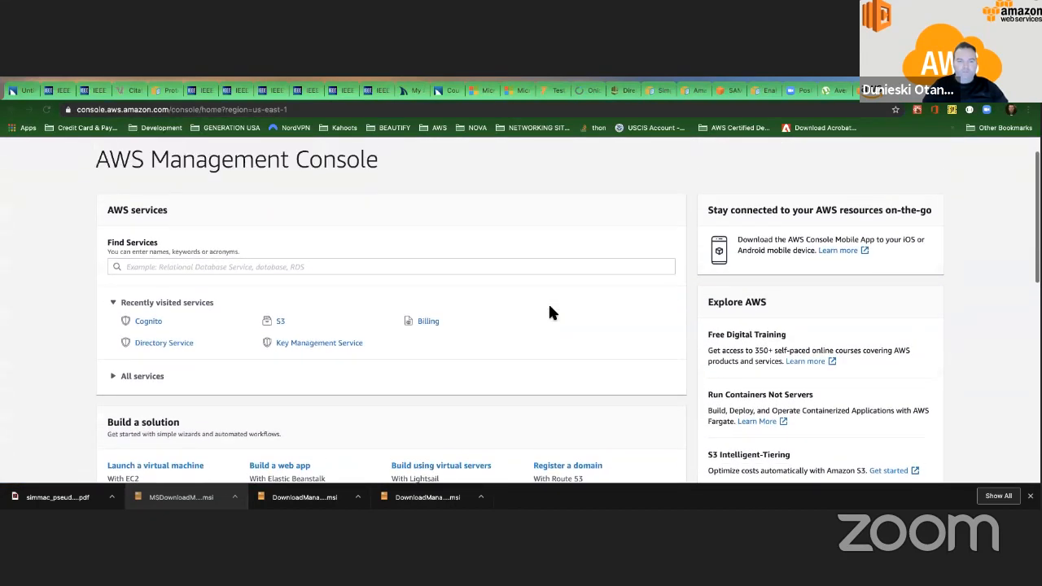
{"action": "scroll", "coordinate": [550, 312], "scroll_direction": "up", "scroll_amount": 1}
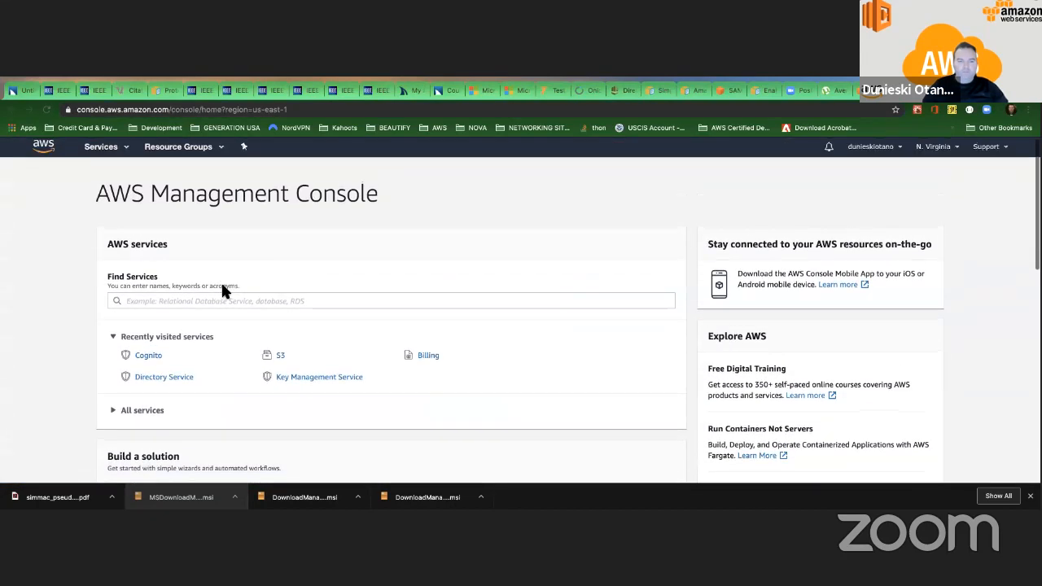
Try to find the federation service by searching the console services for "fede" and "web ide".
{"action": "left_click", "coordinate": [182, 302]}
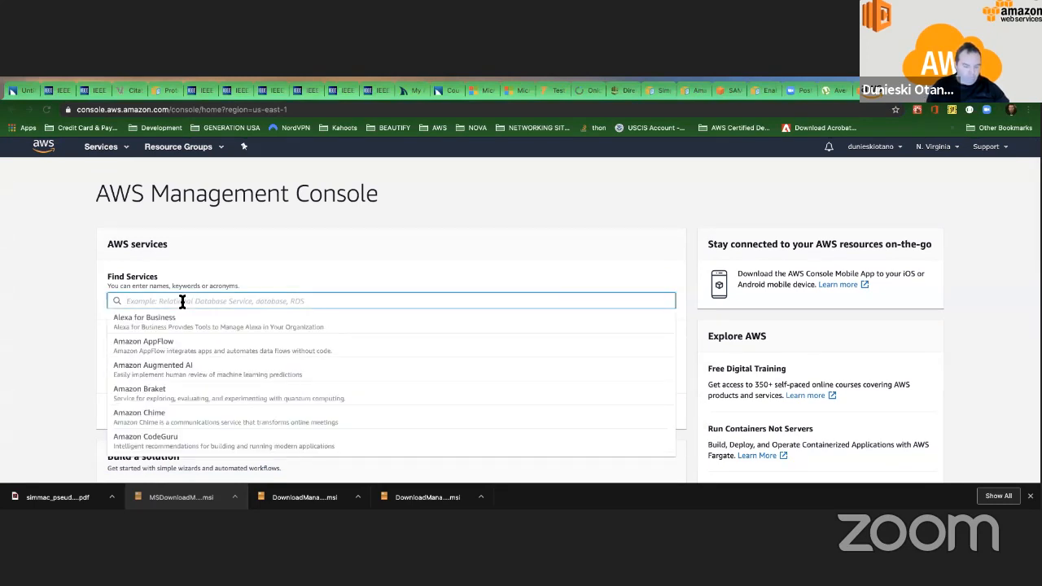
{"action": "type", "text": "fere"}
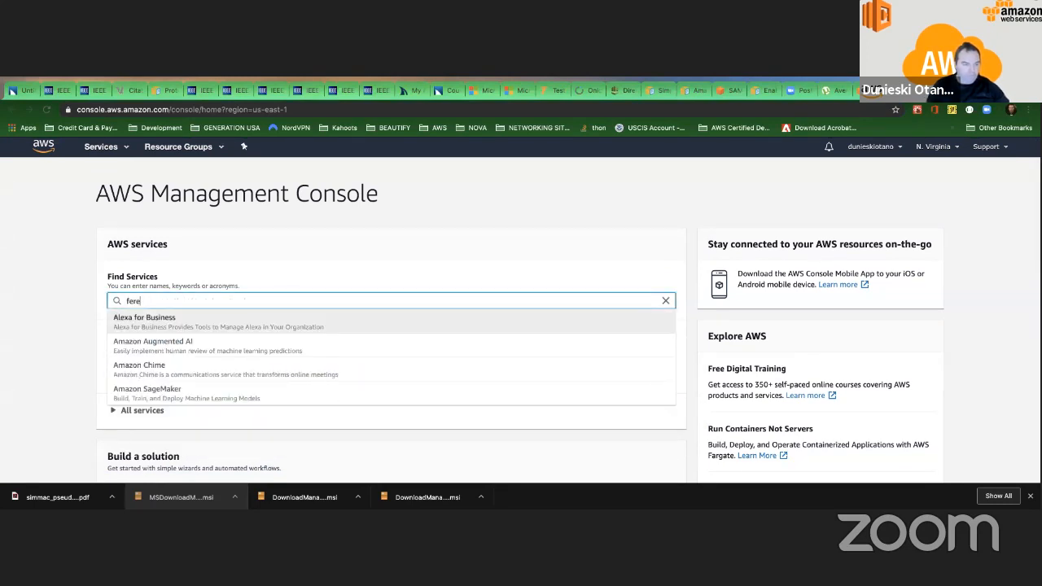
{"action": "key", "text": "BackSpace"}
{"action": "key", "text": "BackSpace"}
{"action": "type", "text": "de"}
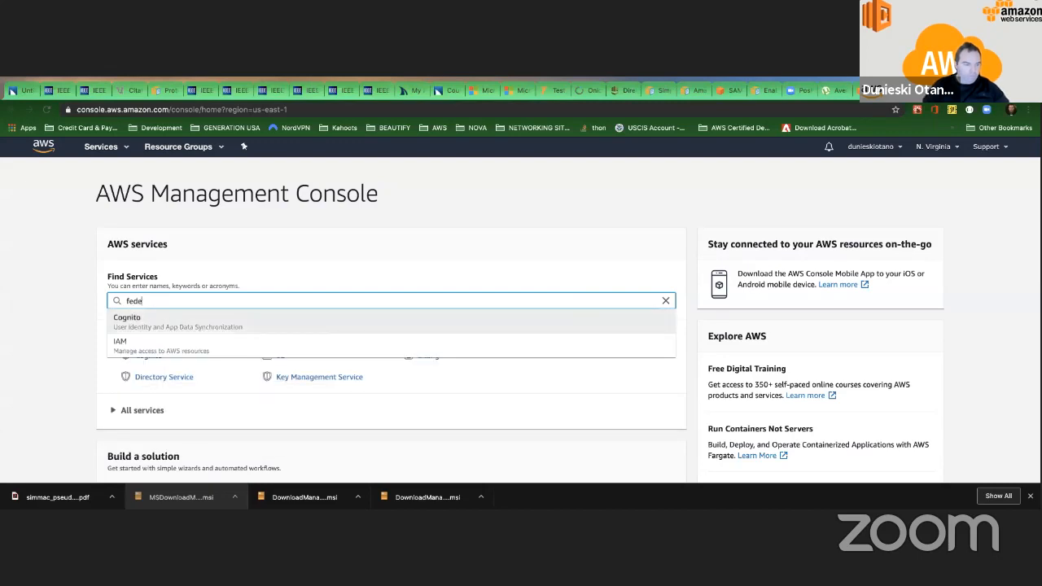
{"action": "left_click_drag", "start_coordinate": [155, 304], "coordinate": [120, 301]}
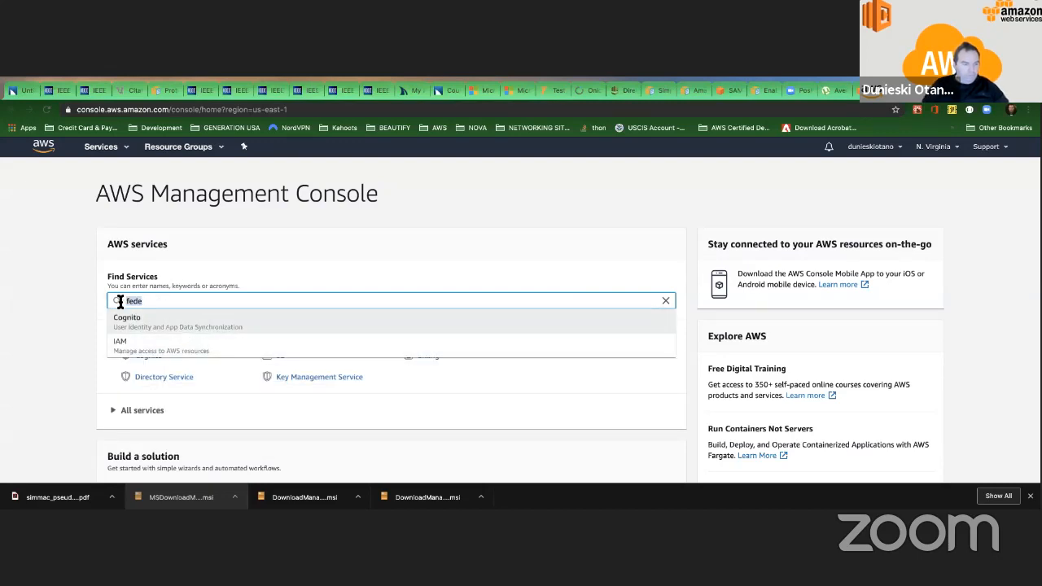
{"action": "type", "text": "w"}
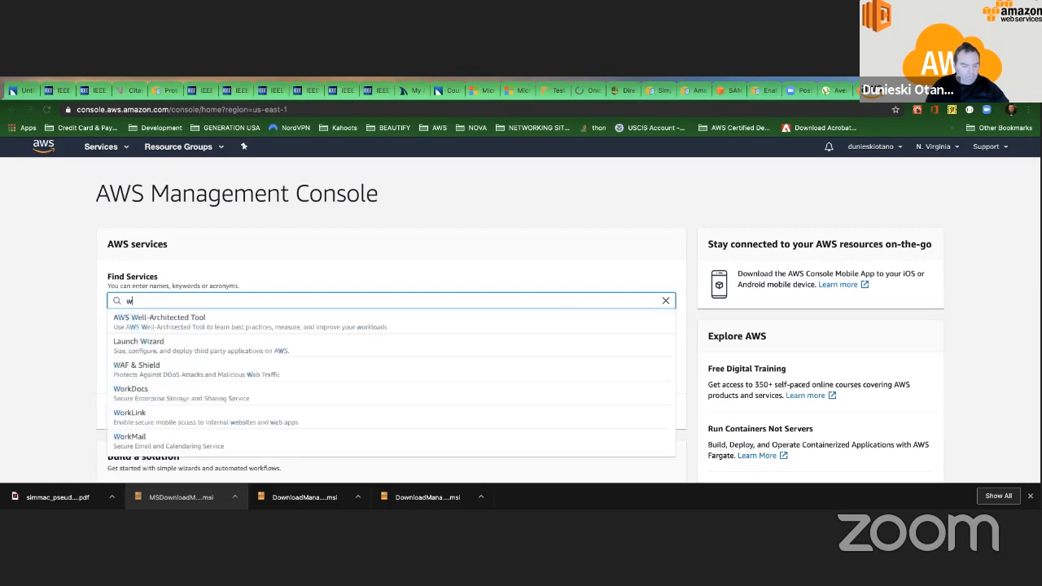
{"action": "type", "text": "eb ide"}
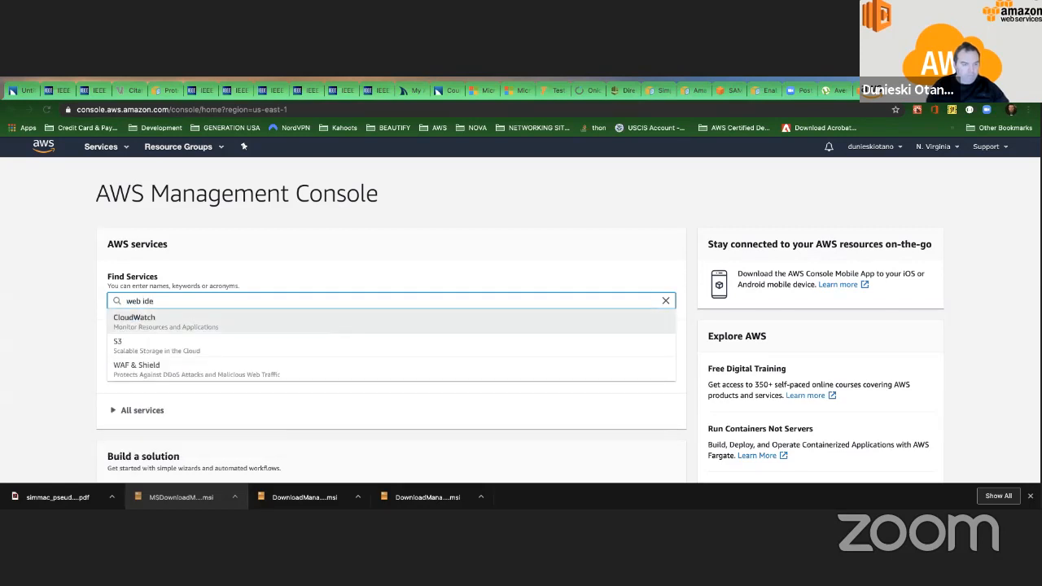
{"action": "key", "text": "BackSpace"}
{"action": "key", "text": "BackSpace"}
{"action": "key", "text": "BackSpace"}
{"action": "key", "text": "BackSpace"}
{"action": "key", "text": "BackSpace"}
{"action": "key", "text": "BackSpace"}
{"action": "key", "text": "BackSpace"}
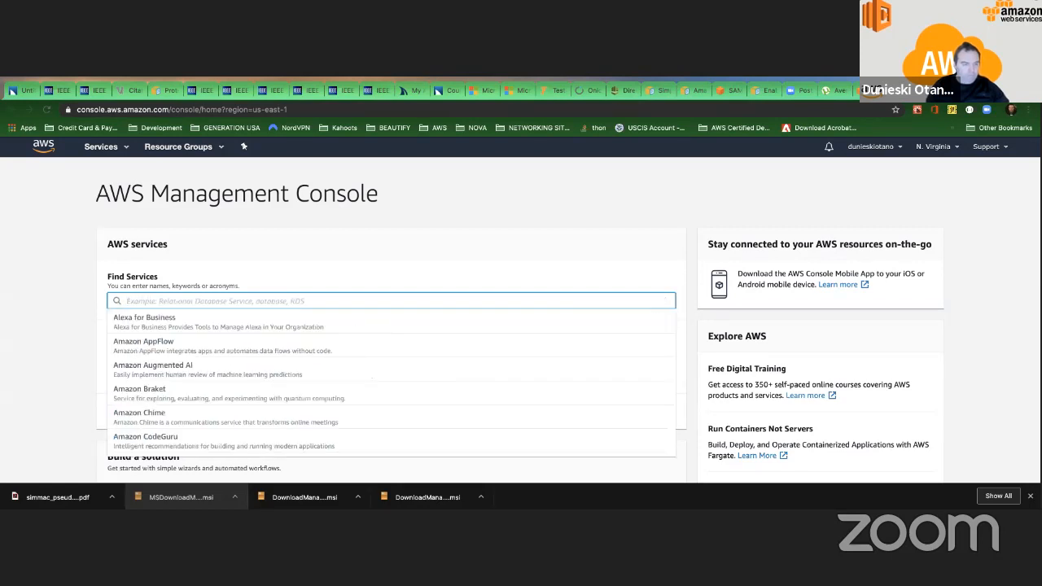
Search the console services for "feder", open Cognito, and begin creating a new identity pool.
{"action": "type", "text": "feder"}
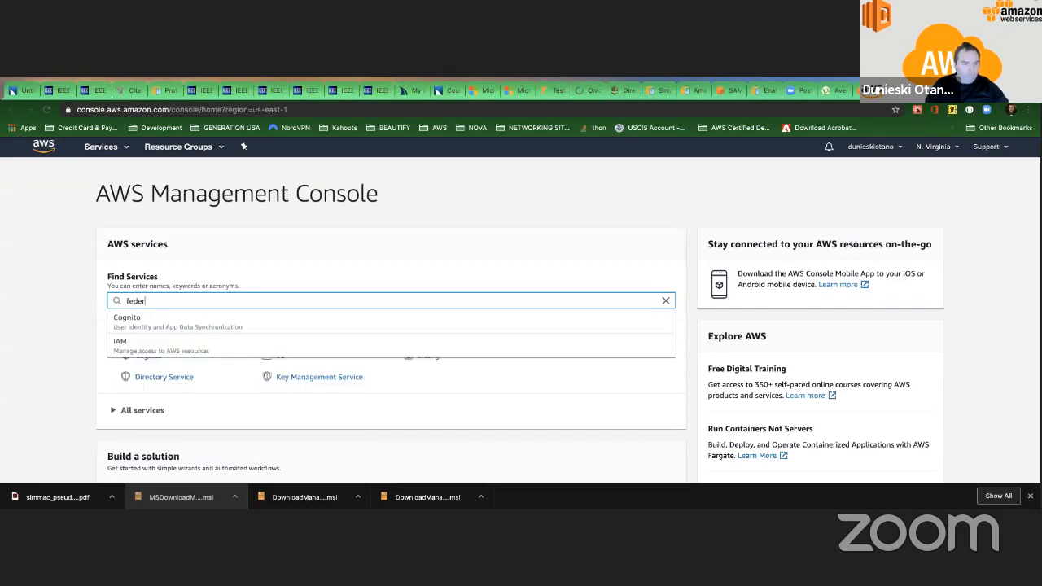
{"action": "key", "text": "Down"}
{"action": "left_click", "coordinate": [215, 318]}
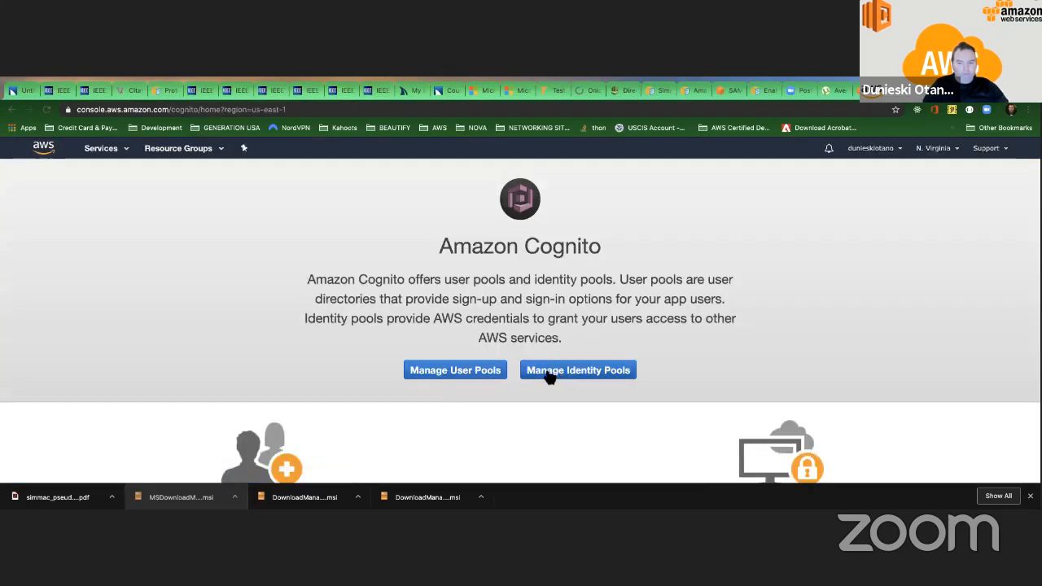
{"action": "left_click", "coordinate": [573, 371]}
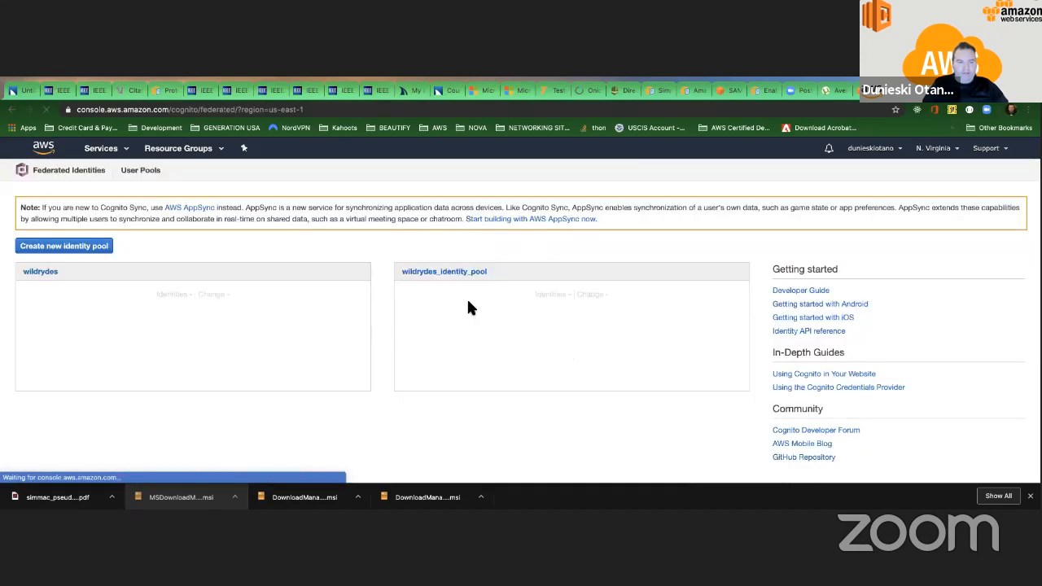
{"action": "left_click", "coordinate": [73, 255]}
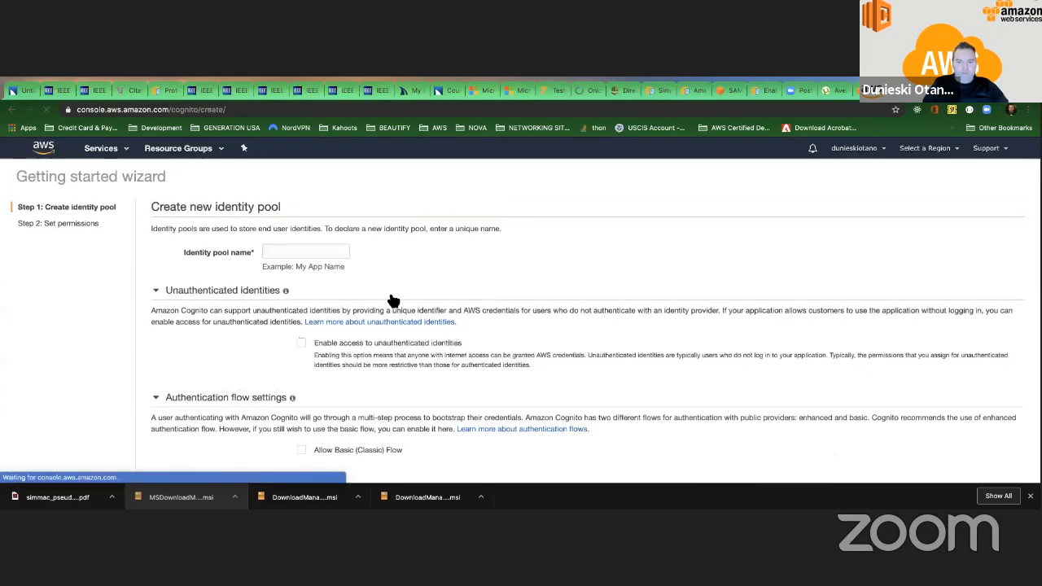
Look through the new identity pool form, including the pool name, unauthenticated identities and authentication flow settings.
{"action": "scroll", "coordinate": [318, 297], "scroll_direction": "down", "scroll_amount": 2}
{"action": "scroll", "coordinate": [317, 297], "scroll_direction": "down", "scroll_amount": 1}
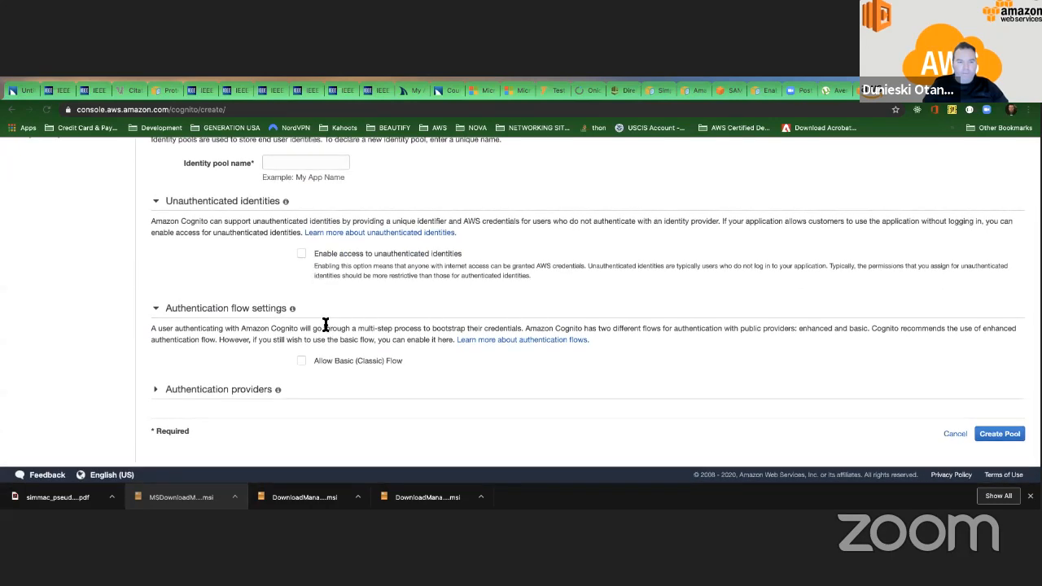
{"action": "scroll", "coordinate": [322, 313], "scroll_direction": "up", "scroll_amount": 1}
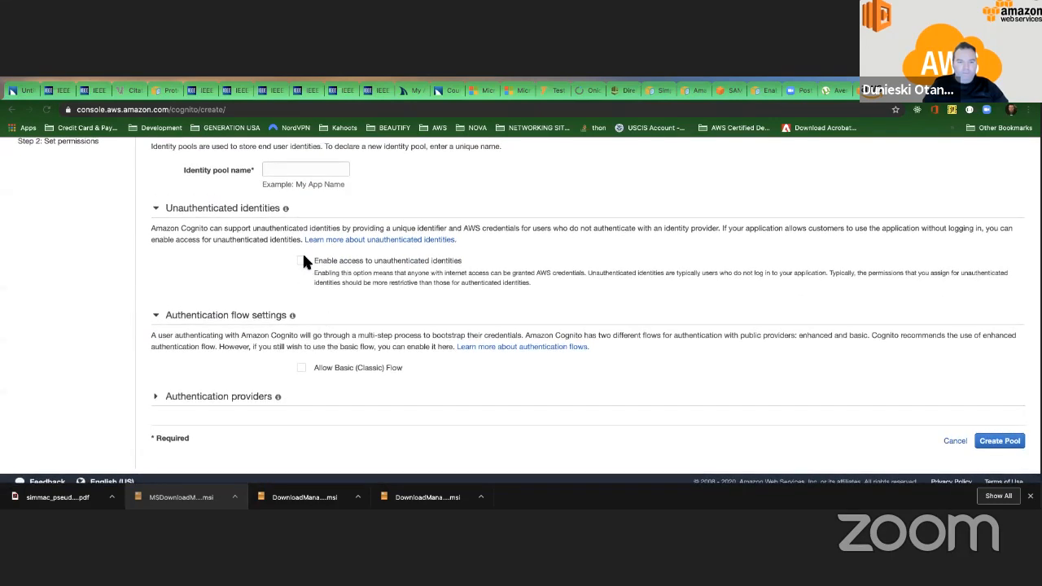
{"action": "scroll", "coordinate": [302, 261], "scroll_direction": "up", "scroll_amount": 2}
{"action": "scroll", "coordinate": [318, 244], "scroll_direction": "down", "scroll_amount": 3}
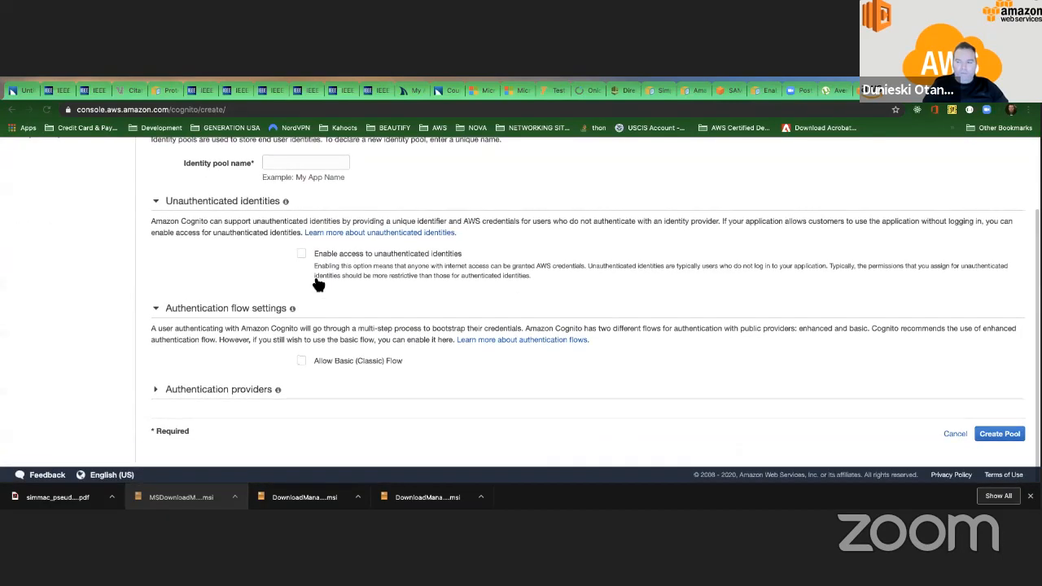
{"action": "scroll", "coordinate": [316, 282], "scroll_direction": "up", "scroll_amount": 3}
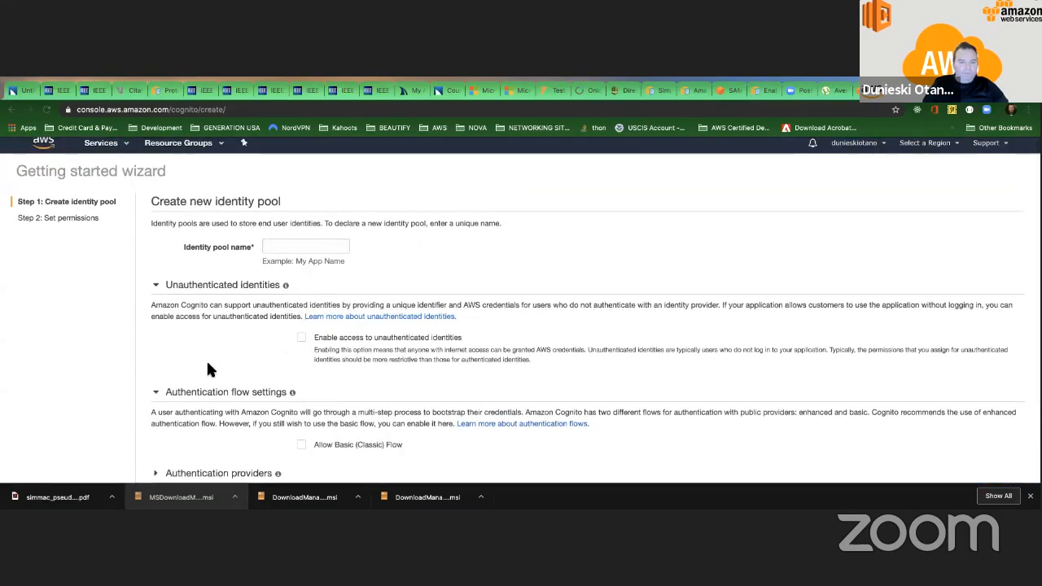
{"action": "left_click", "coordinate": [160, 392]}
{"action": "left_click", "coordinate": [168, 393]}
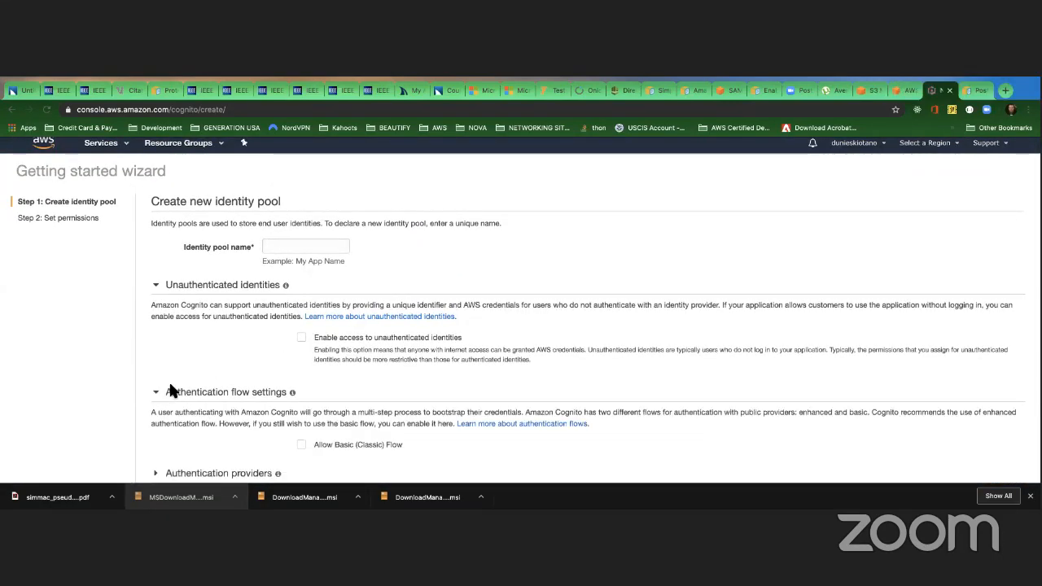
Expand the authentication providers and review each one from Amazon through Custom, ending on the Cognito provider's settings.
{"action": "scroll", "coordinate": [154, 375], "scroll_direction": "down", "scroll_amount": 3}
{"action": "left_click", "coordinate": [158, 385]}
{"action": "scroll", "coordinate": [211, 370], "scroll_direction": "down", "scroll_amount": 2}
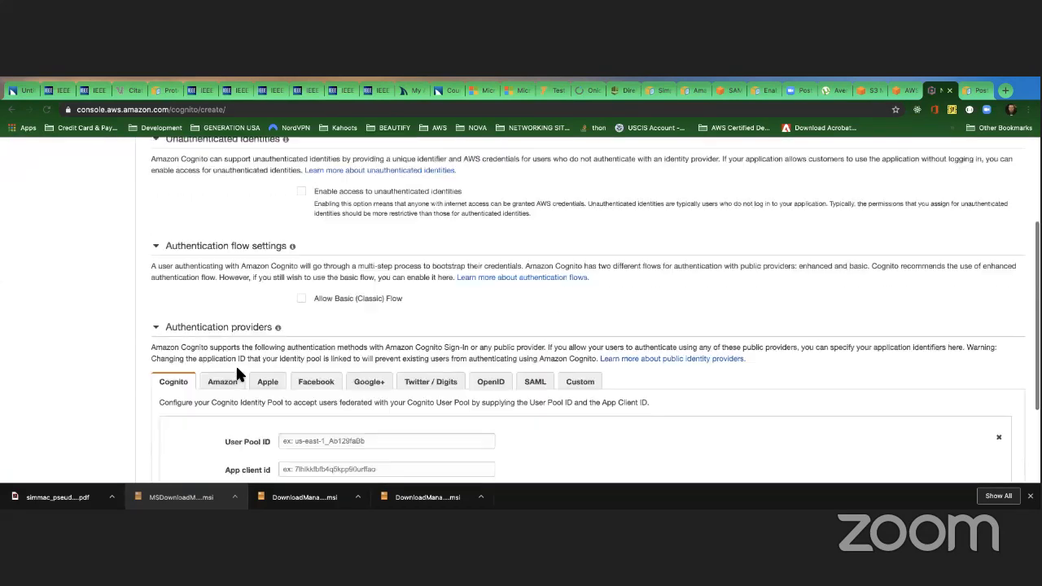
{"action": "scroll", "coordinate": [236, 371], "scroll_direction": "down", "scroll_amount": 2}
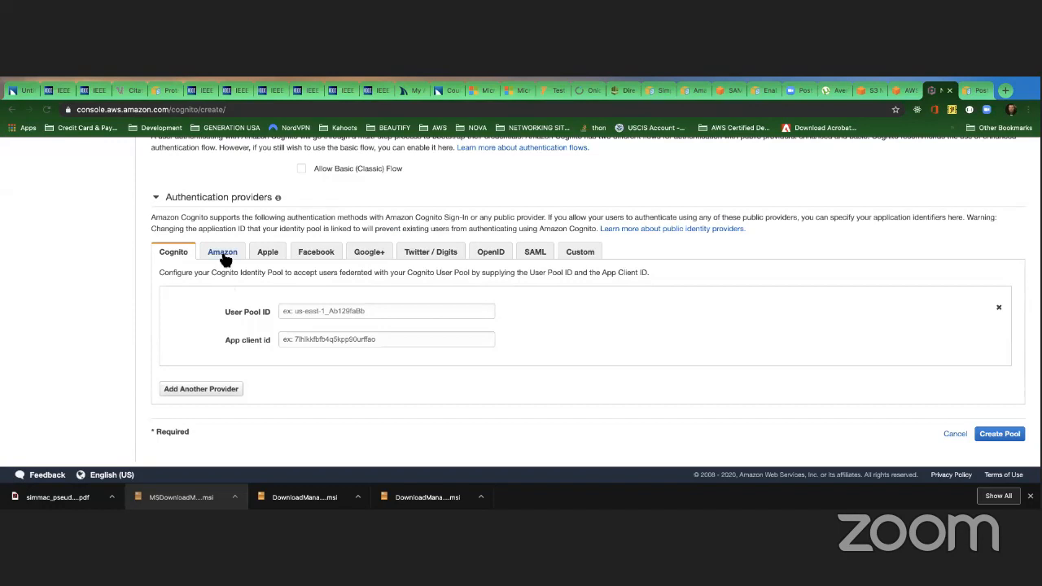
{"action": "left_click", "coordinate": [221, 253]}
{"action": "left_click", "coordinate": [269, 358]}
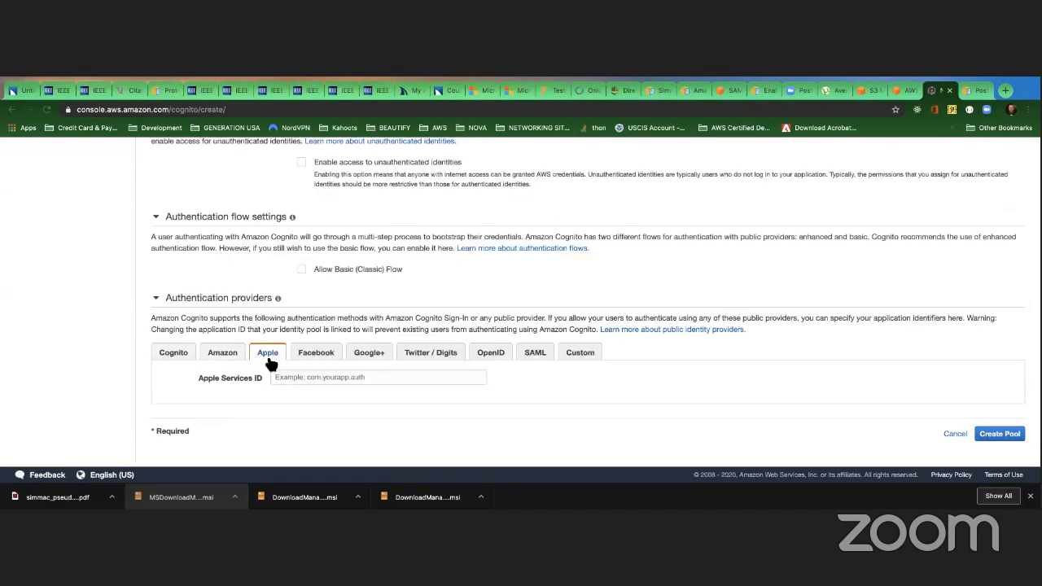
{"action": "left_click", "coordinate": [319, 360]}
{"action": "left_click", "coordinate": [368, 357]}
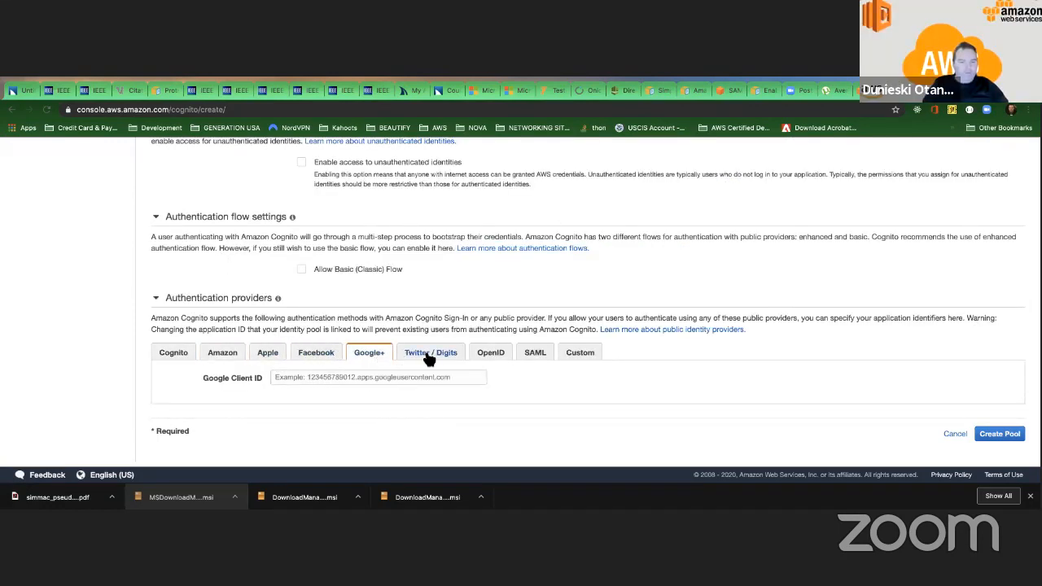
{"action": "left_click", "coordinate": [432, 352]}
{"action": "left_click", "coordinate": [492, 327]}
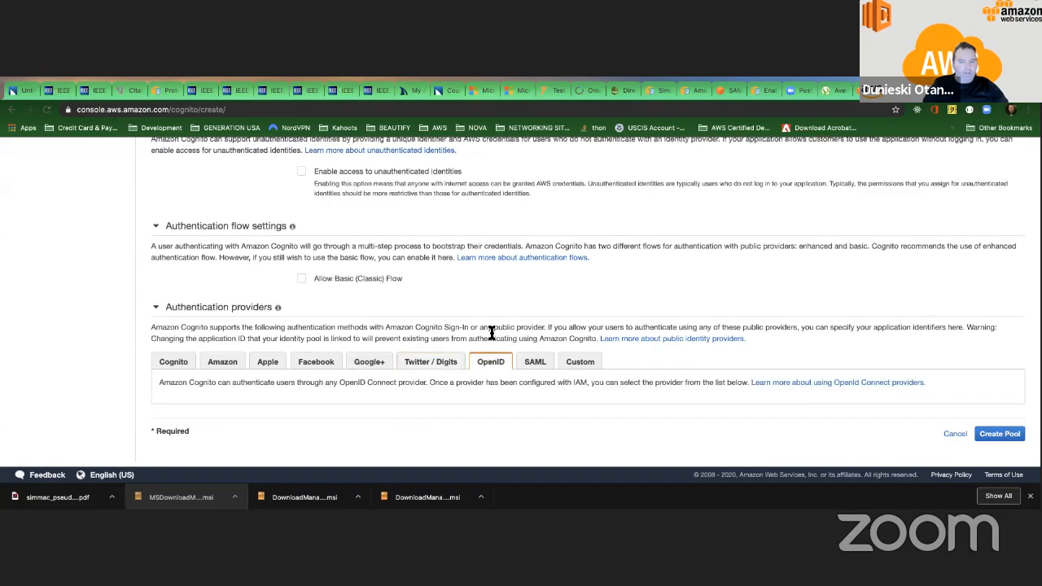
{"action": "left_click", "coordinate": [546, 362]}
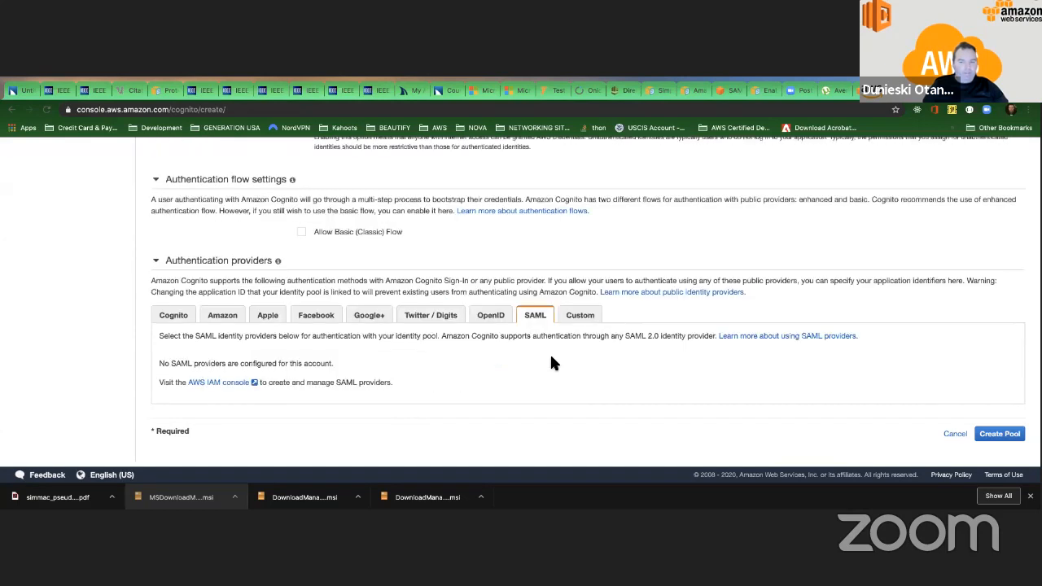
{"action": "left_click", "coordinate": [583, 321]}
{"action": "left_click", "coordinate": [172, 318]}
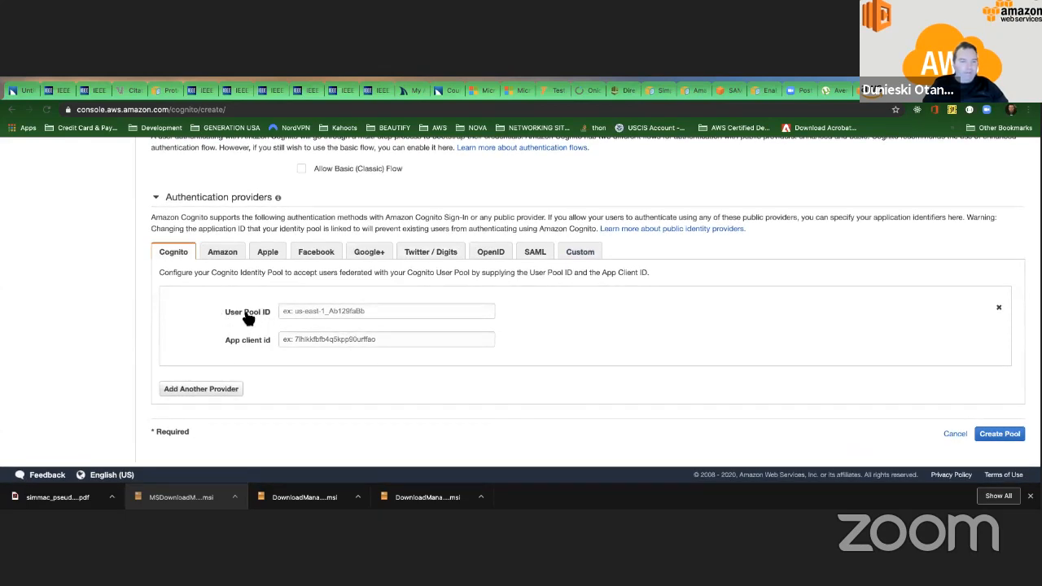
Open Cognito from the services history in a new tab, keeping the identity pool form open.
{"action": "scroll", "coordinate": [293, 312], "scroll_direction": "up", "scroll_amount": 4}
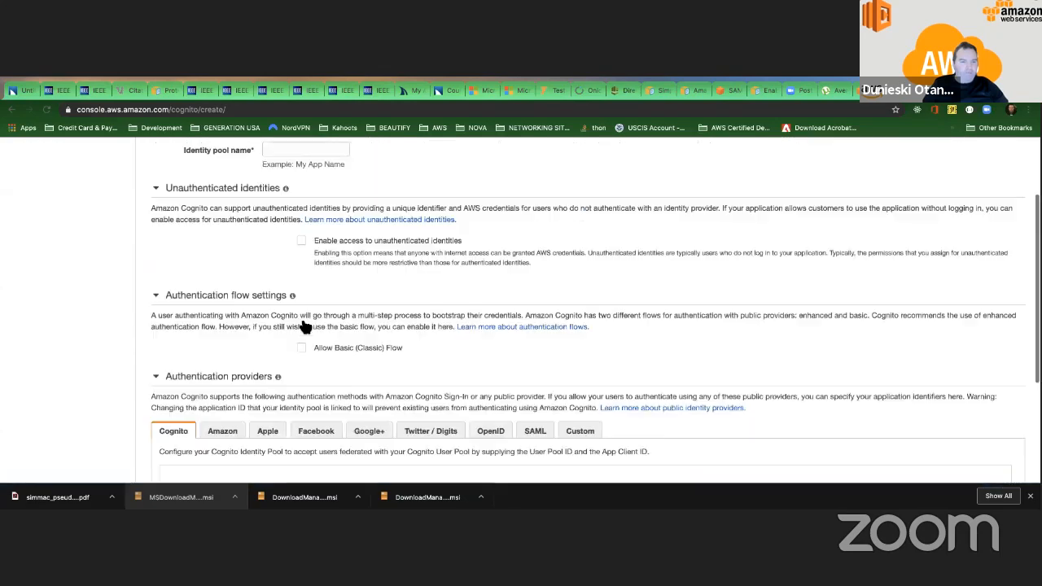
{"action": "left_click", "coordinate": [129, 154]}
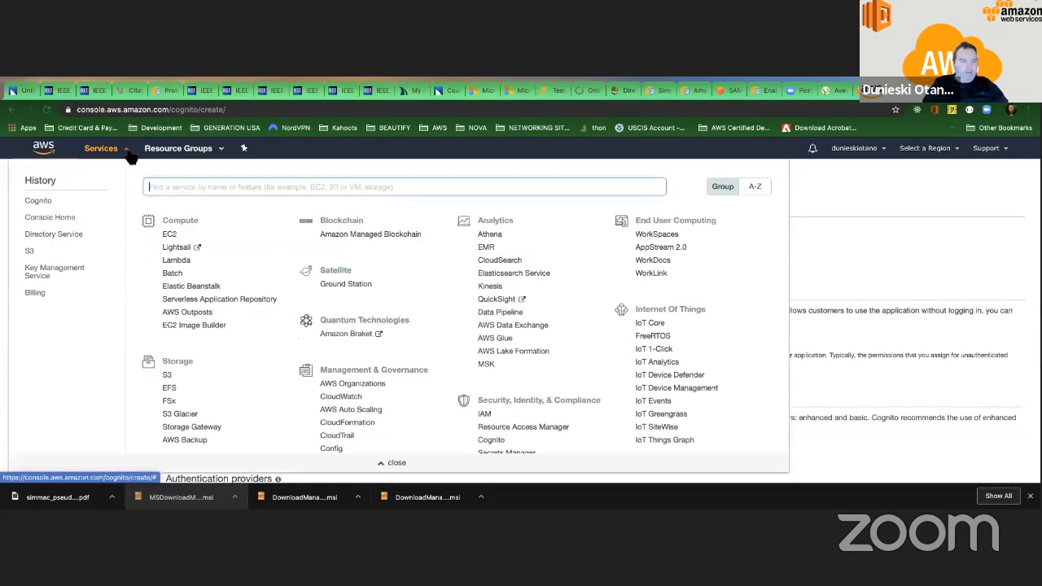
{"action": "right_click", "coordinate": [39, 204]}
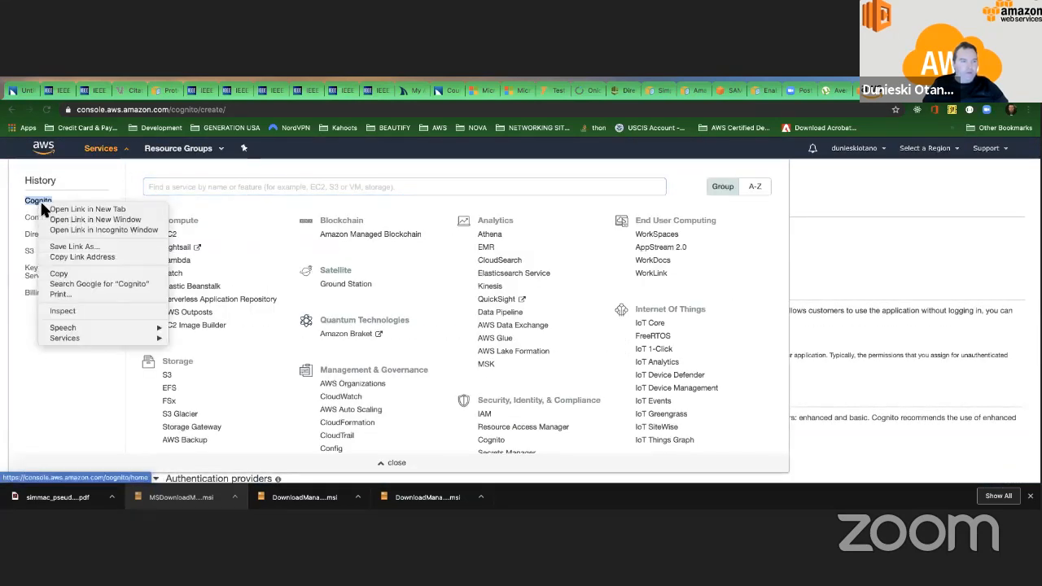
{"action": "key", "text": "Escape"}
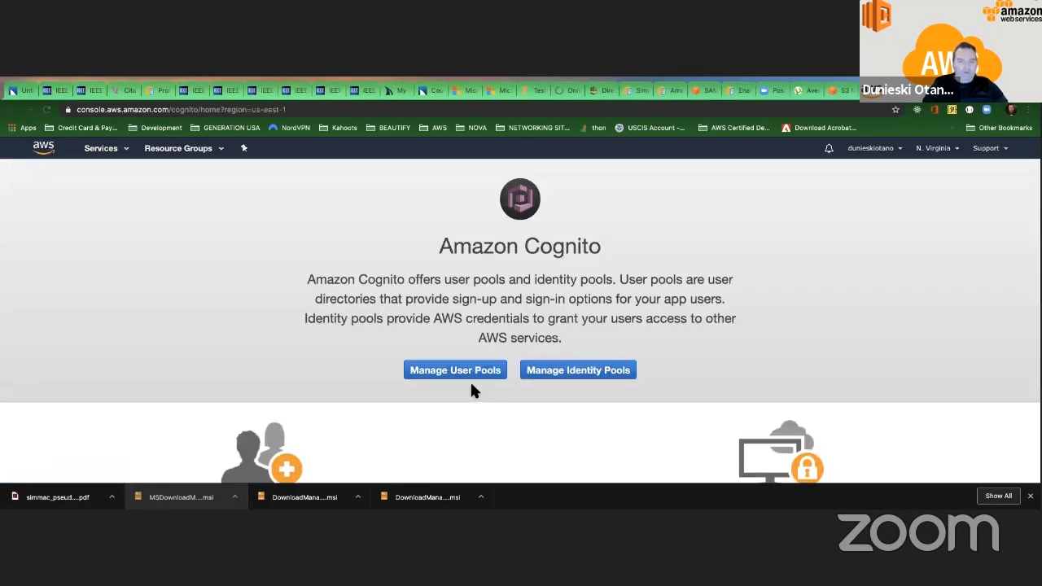
Open MyCognitoUserPool among the user pools, select its Pool Id, and return to the identity pool form.
{"action": "left_click", "coordinate": [460, 369]}
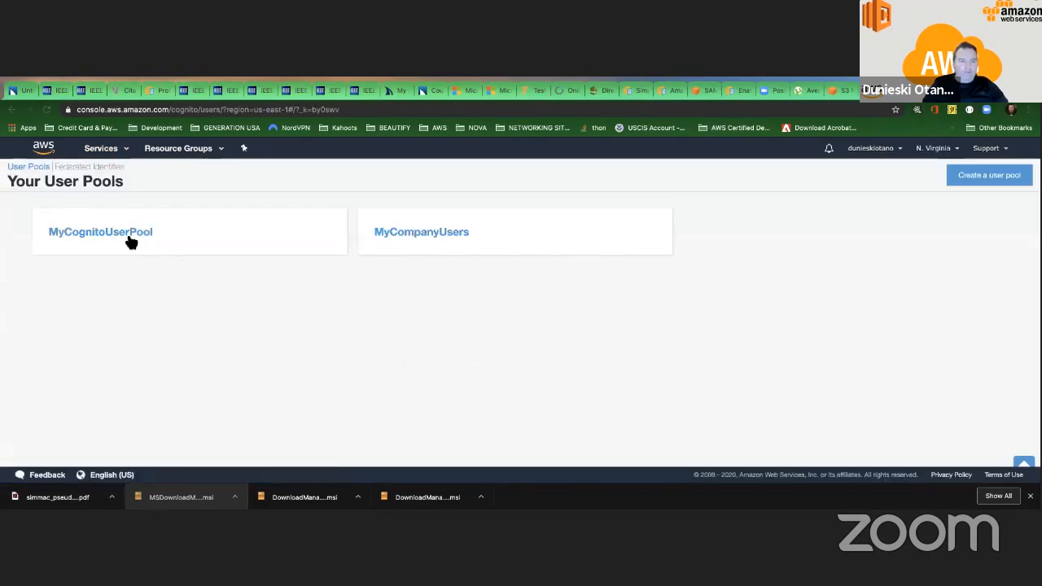
{"action": "left_click", "coordinate": [132, 241]}
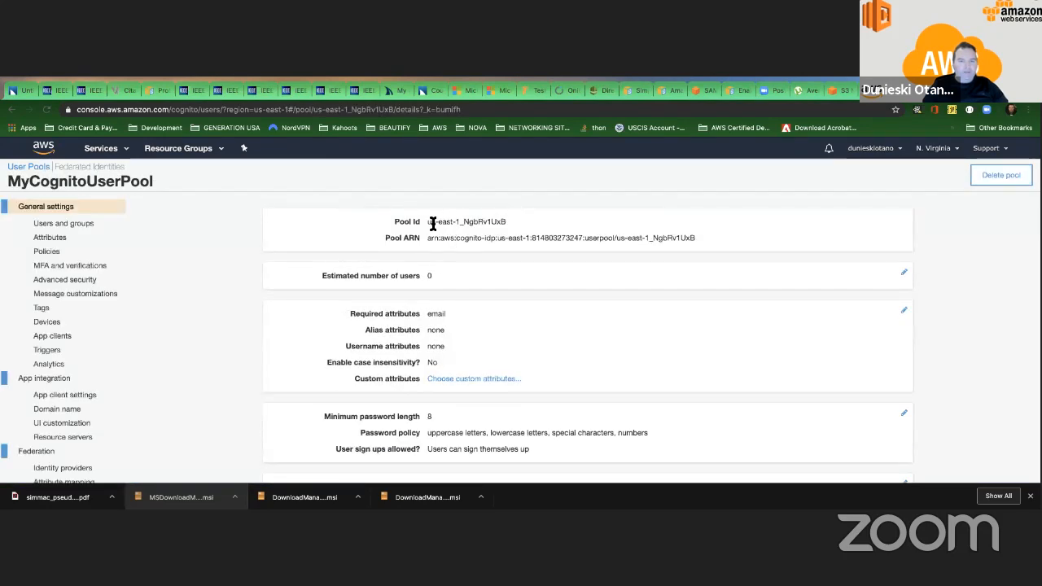
{"action": "left_click_drag", "start_coordinate": [427, 225], "coordinate": [506, 218]}
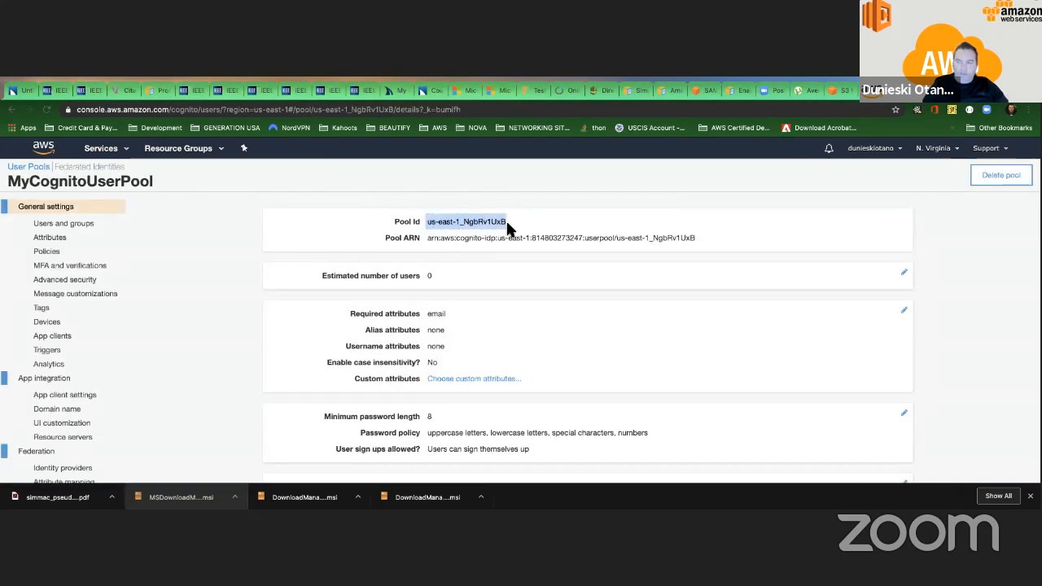
{"action": "left_click", "coordinate": [911, 90]}
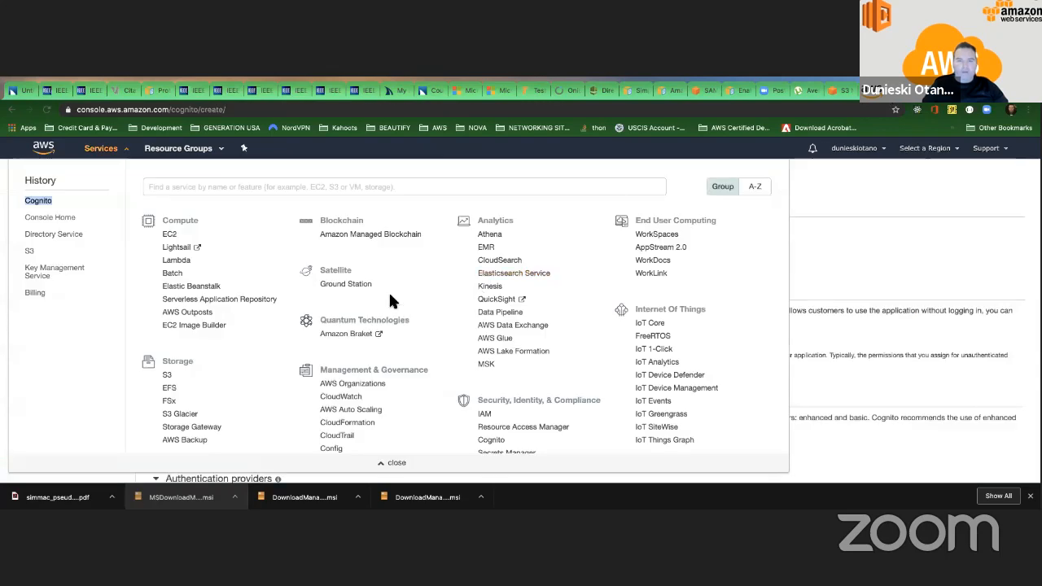
Paste the copied user pool ID into the Cognito authentication provider's User Pool ID, leaving App client id empty.
{"action": "left_click", "coordinate": [816, 181]}
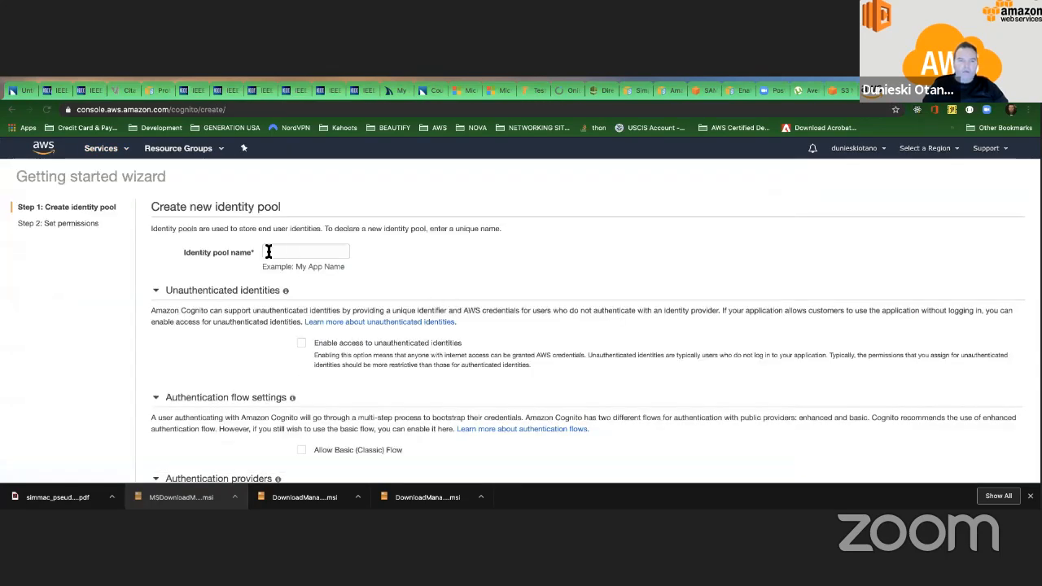
{"action": "scroll", "coordinate": [228, 298], "scroll_direction": "down", "scroll_amount": 5}
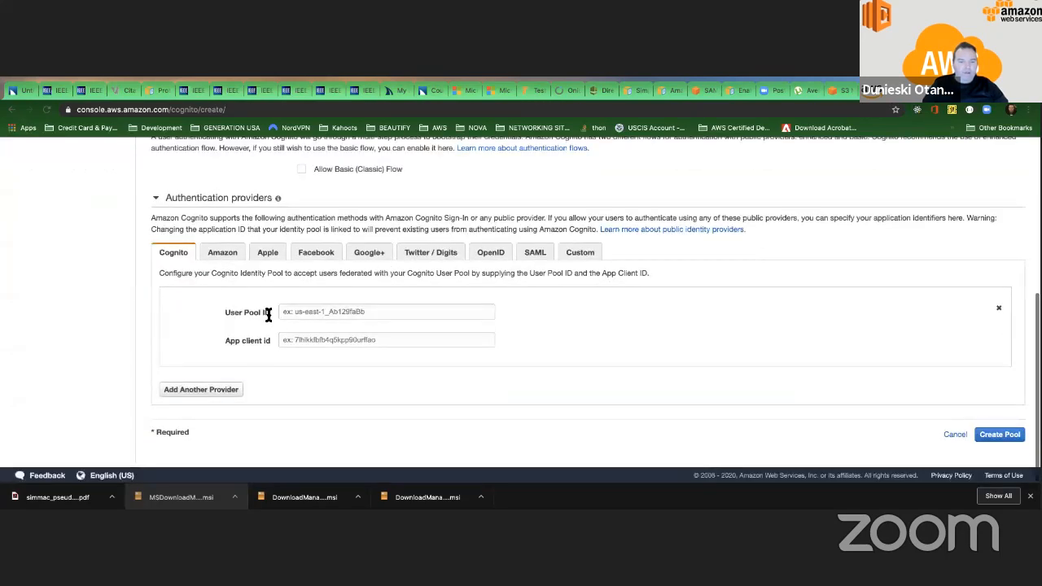
{"action": "left_click", "coordinate": [299, 313]}
{"action": "type", "text": "us-east-1_NgbRv1UxBl"}
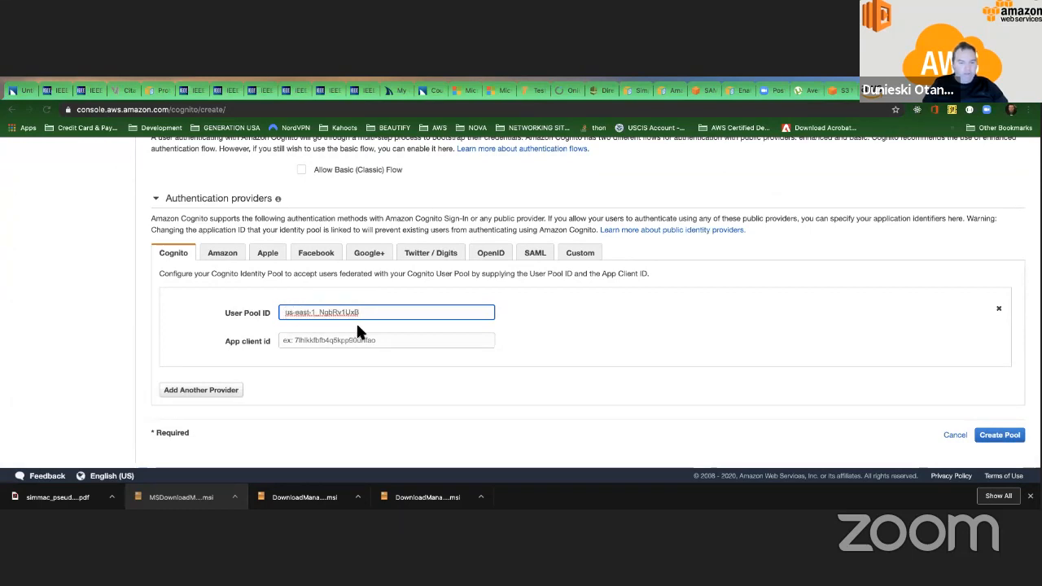
{"action": "left_click", "coordinate": [332, 340]}
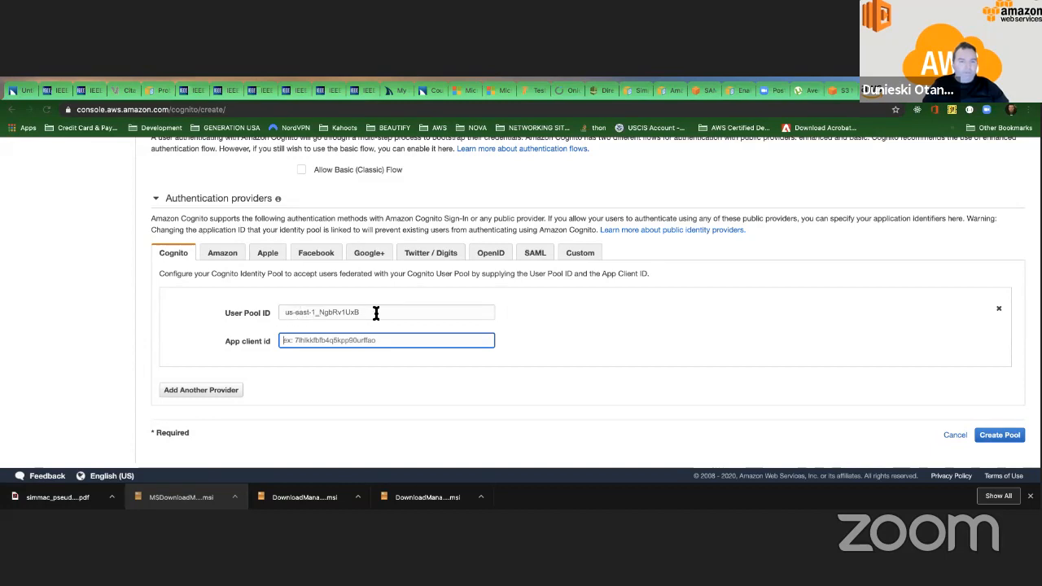
{"action": "left_click_drag", "start_coordinate": [375, 313], "coordinate": [287, 312]}
Turn off access to unauthenticated identities for the new identity pool and return to the Cognito provider's settings.
{"action": "scroll", "coordinate": [183, 317], "scroll_direction": "up", "scroll_amount": 3}
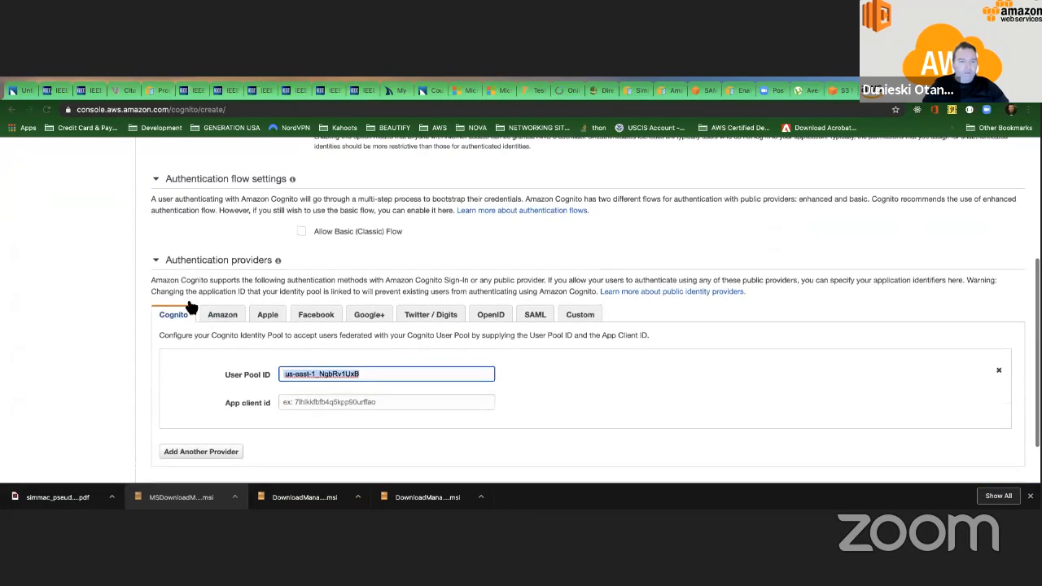
{"action": "scroll", "coordinate": [173, 322], "scroll_direction": "up", "scroll_amount": 2}
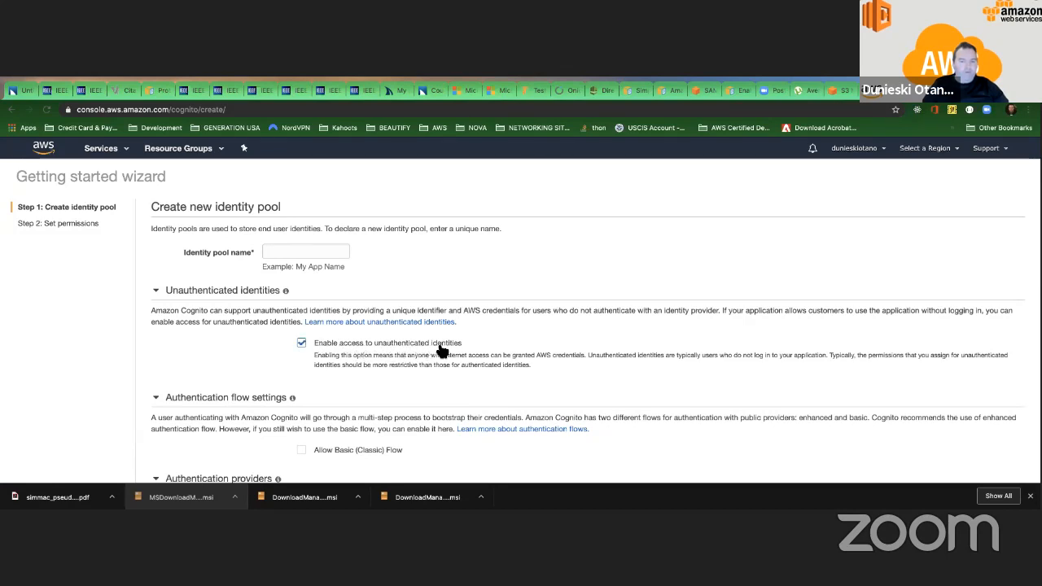
{"action": "left_click", "coordinate": [302, 343]}
{"action": "scroll", "coordinate": [341, 350], "scroll_direction": "down", "scroll_amount": 3}
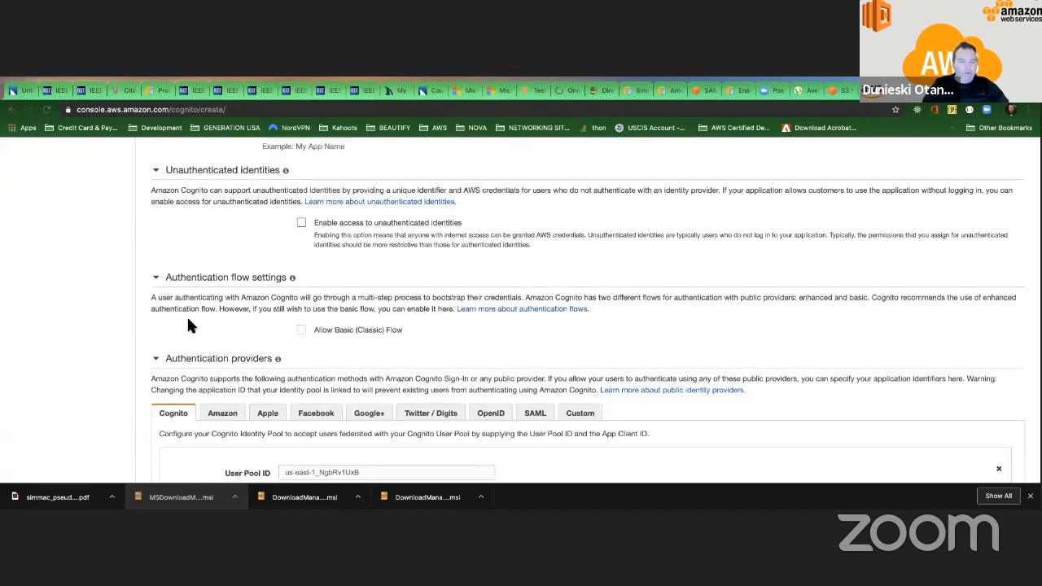
{"action": "scroll", "coordinate": [189, 324], "scroll_direction": "down", "scroll_amount": 4}
{"action": "scroll", "coordinate": [426, 318], "scroll_direction": "up", "scroll_amount": 3}
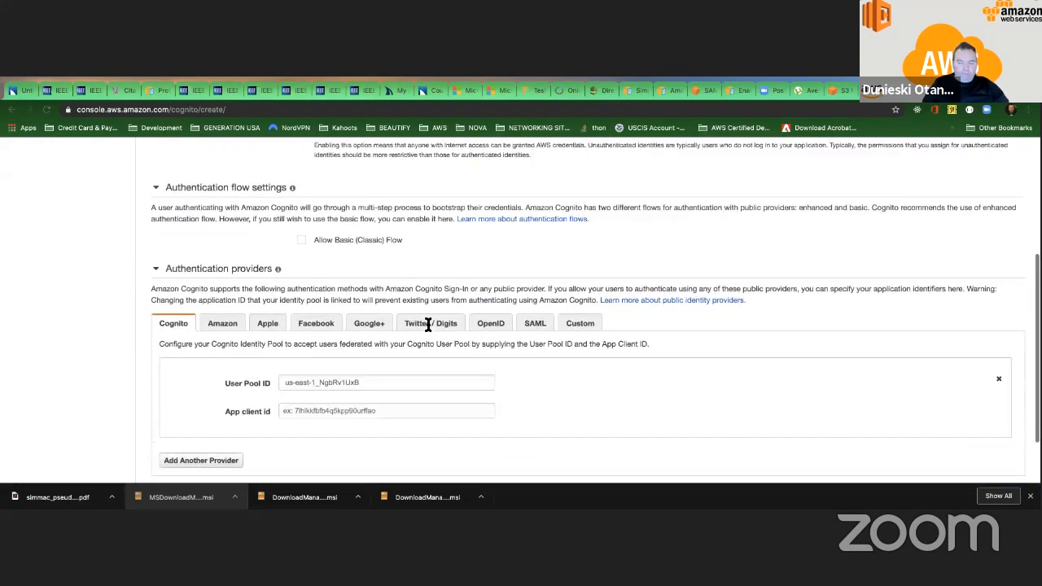
{"action": "scroll", "coordinate": [426, 318], "scroll_direction": "down", "scroll_amount": 3}
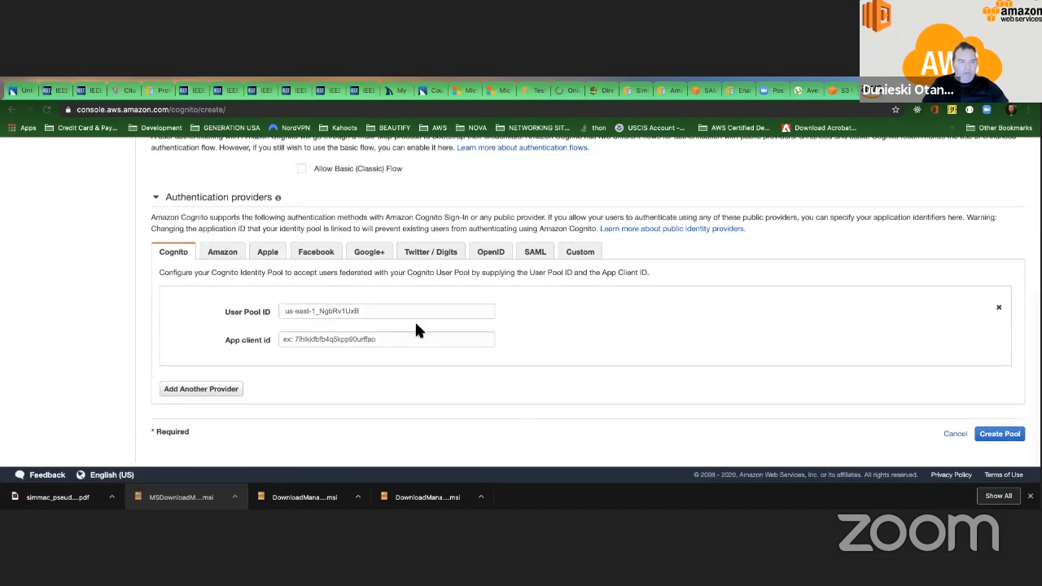
Review the identifiers requested by the Amazon, Apple, Facebook, Google+ and Twitter / Digits authentication providers.
{"action": "left_click", "coordinate": [223, 252]}
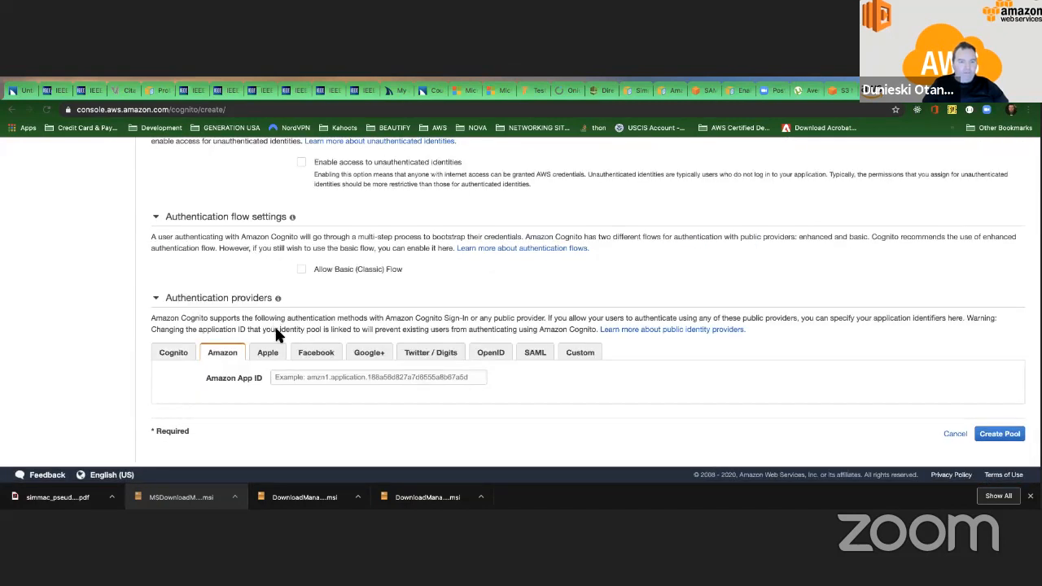
{"action": "left_click", "coordinate": [269, 355]}
{"action": "left_click", "coordinate": [322, 355]}
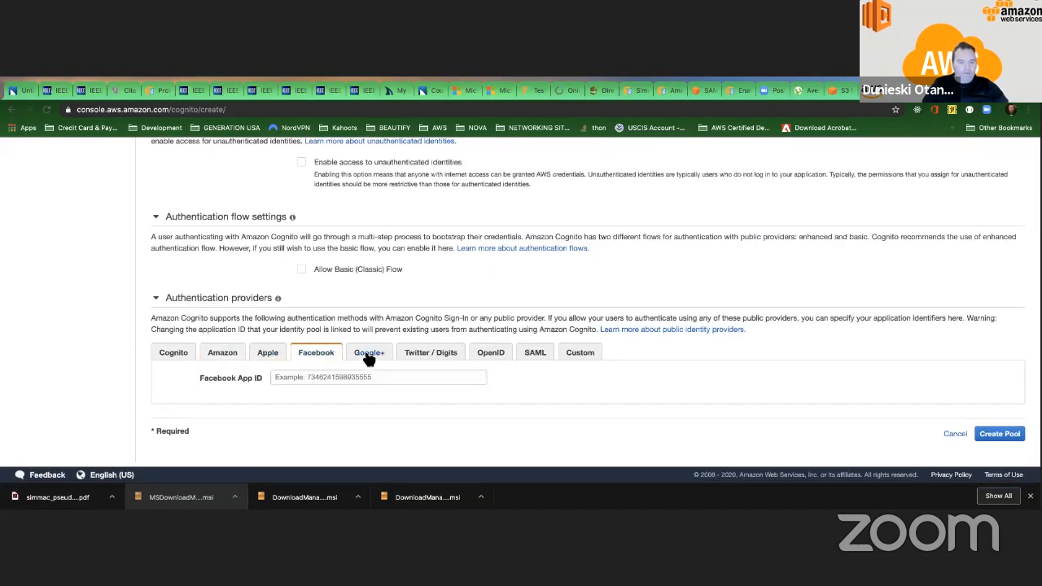
{"action": "left_click", "coordinate": [370, 355]}
{"action": "left_click", "coordinate": [414, 356]}
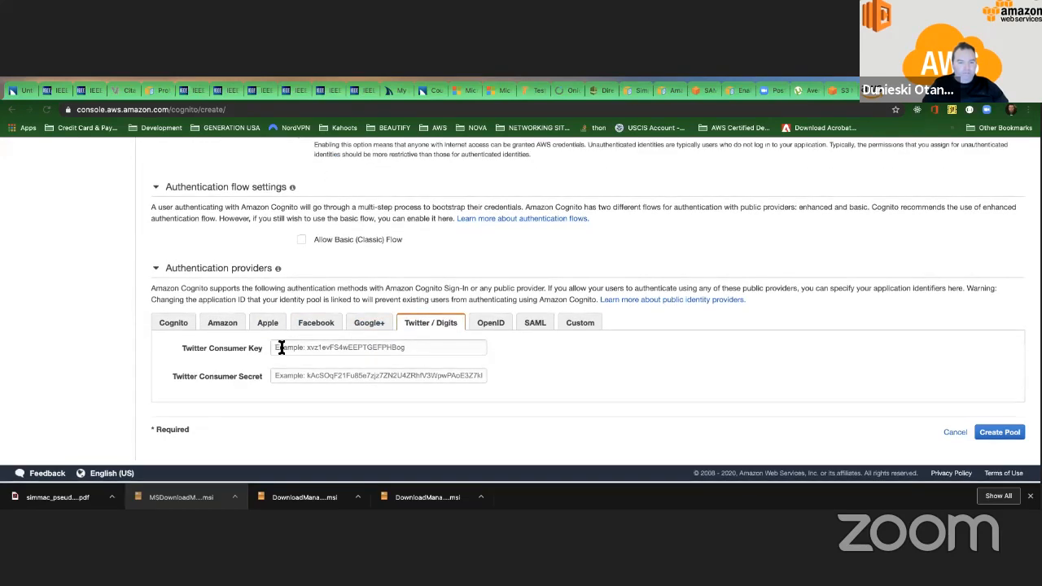
Highlight the Twitter Consumer Key and Twitter Consumer Secret labels to examine what the Twitter provider requires.
{"action": "left_click_drag", "start_coordinate": [180, 350], "coordinate": [277, 350]}
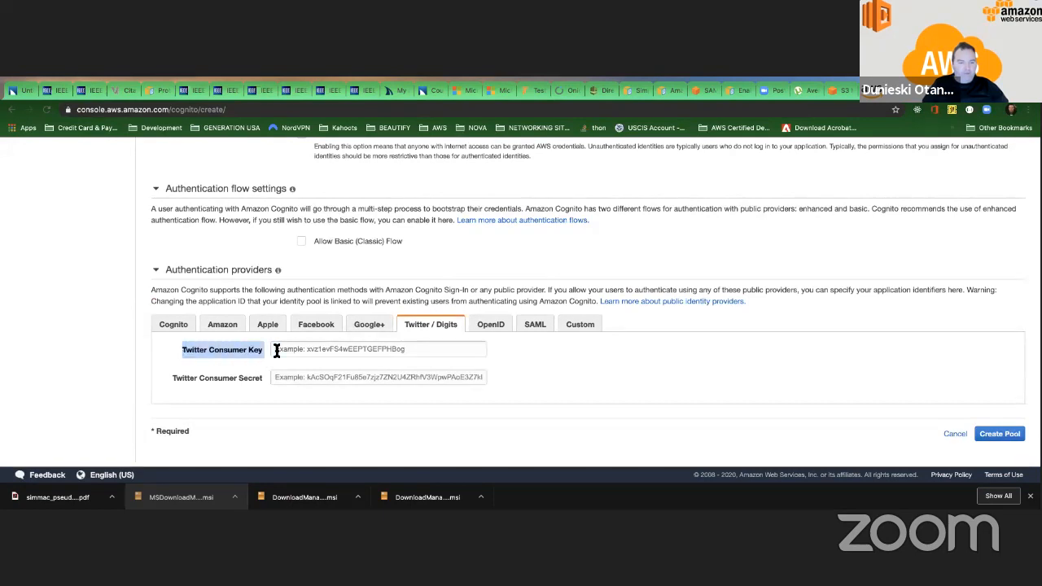
{"action": "left_click_drag", "start_coordinate": [168, 379], "coordinate": [260, 368]}
{"action": "left_click", "coordinate": [265, 348]}
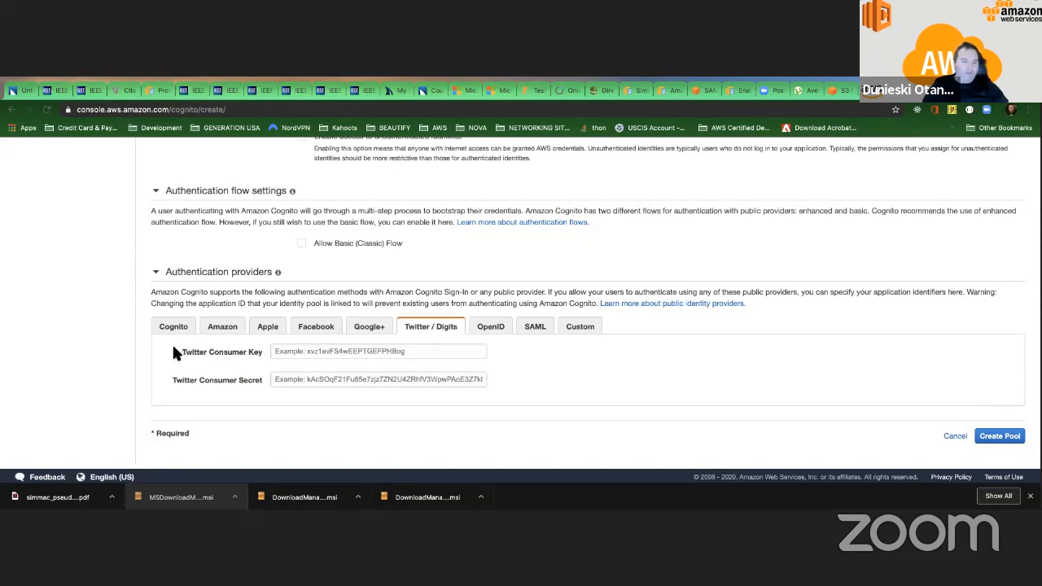
{"action": "left_click_drag", "start_coordinate": [173, 351], "coordinate": [250, 362]}
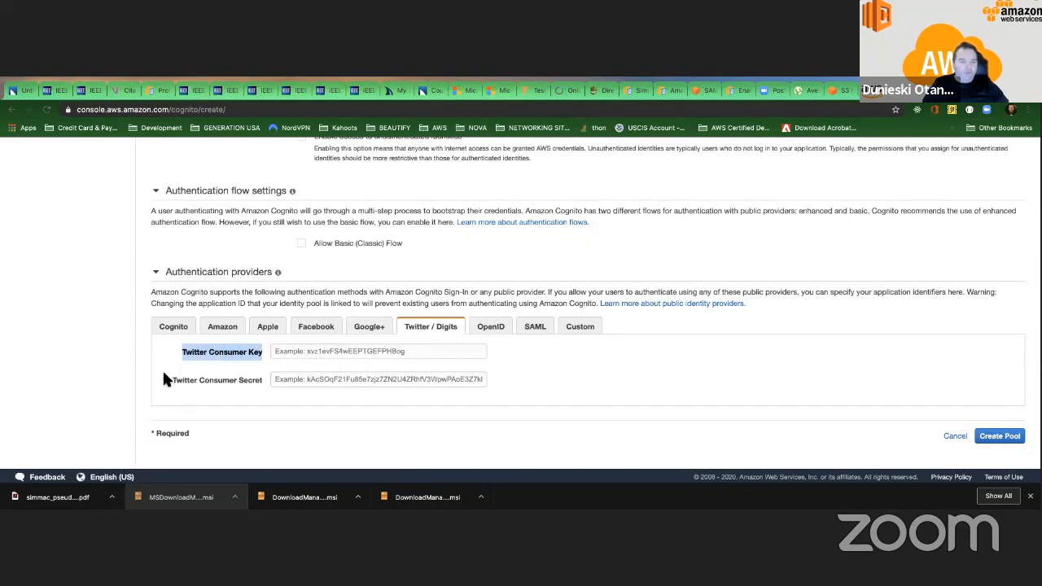
{"action": "left_click_drag", "start_coordinate": [163, 378], "coordinate": [230, 372]}
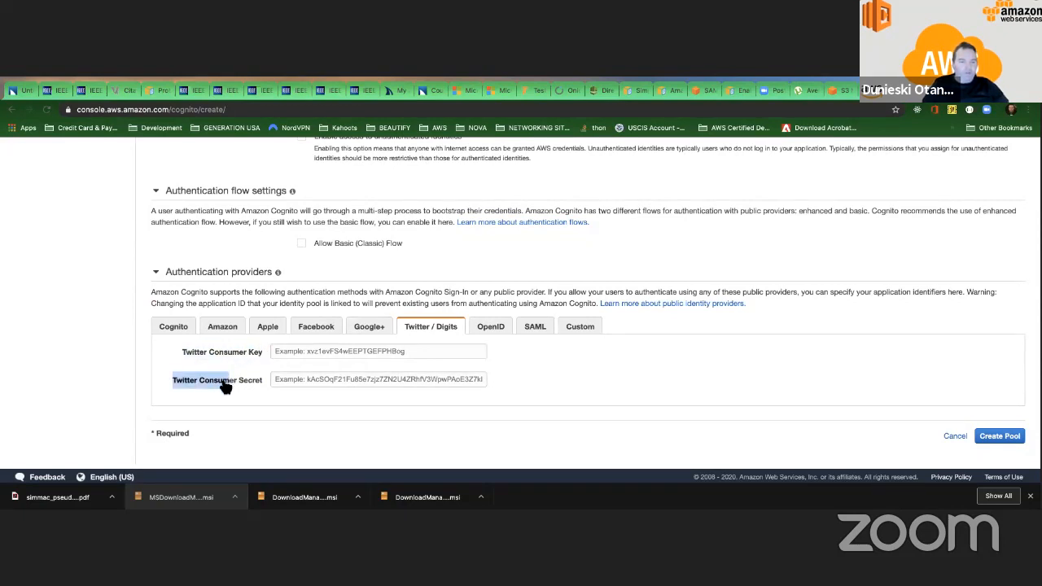
Compare the Facebook App ID setting with the Google+ provider's Google Client ID setting.
{"action": "left_click", "coordinate": [330, 330]}
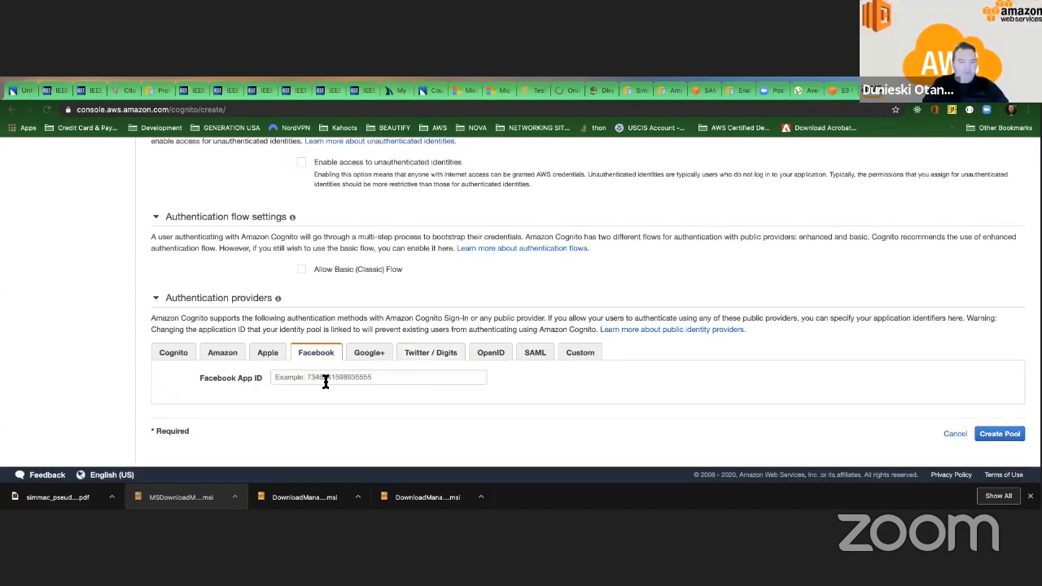
{"action": "left_click", "coordinate": [373, 355]}
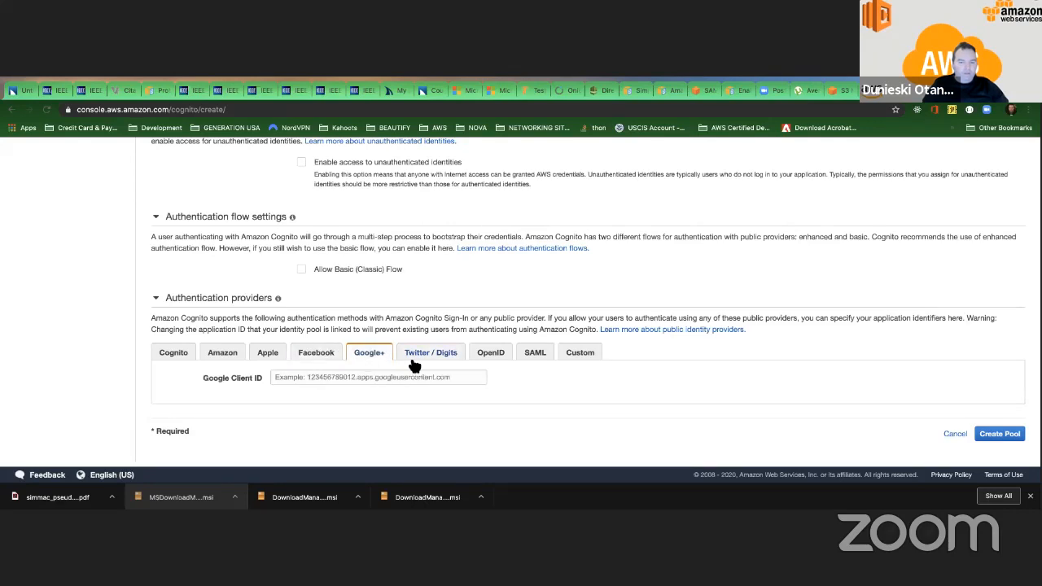
{"action": "left_click", "coordinate": [413, 378]}
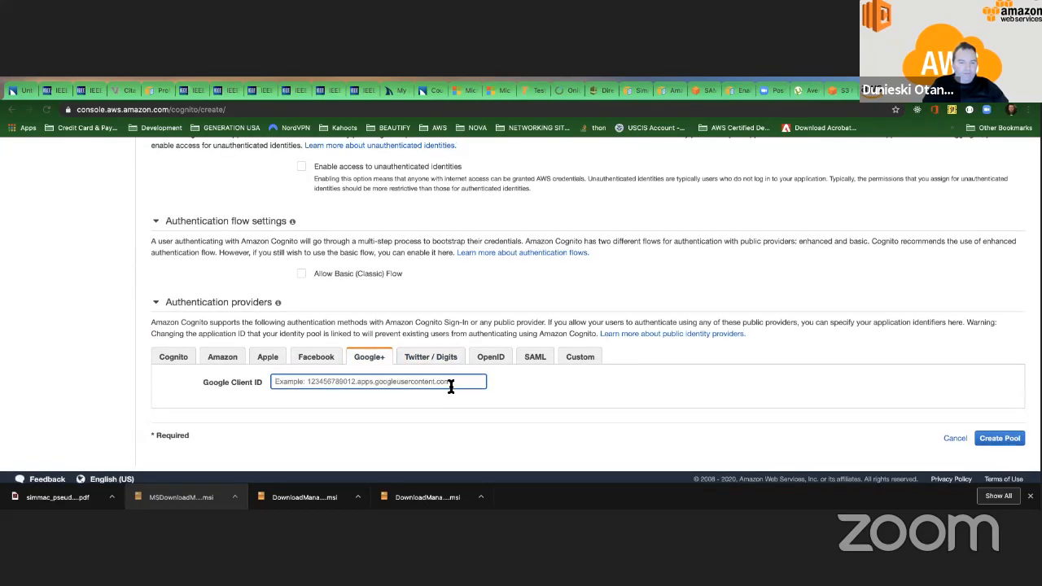
{"action": "scroll", "coordinate": [449, 386], "scroll_direction": "up", "scroll_amount": 1}
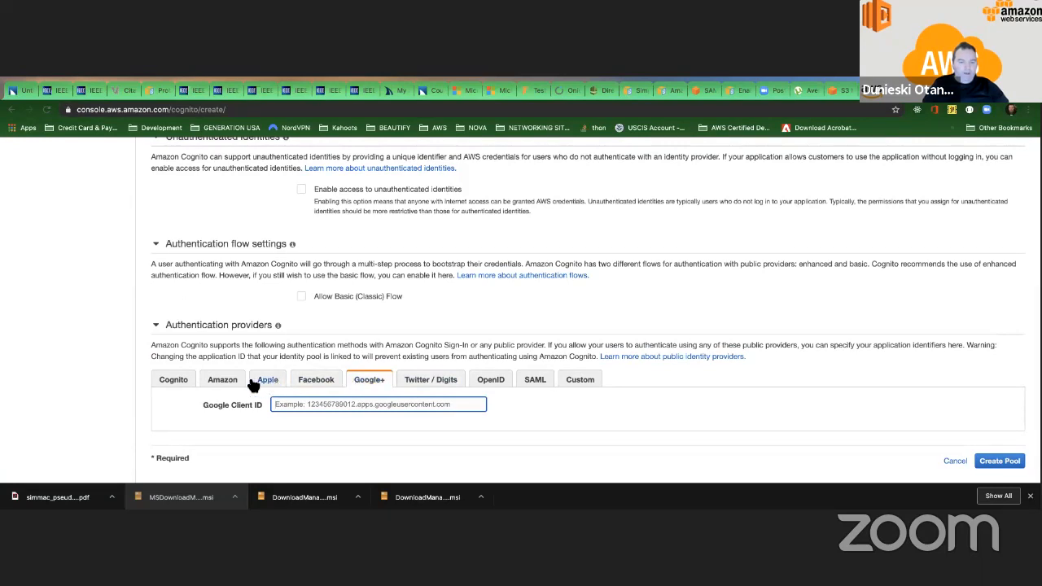
Go through the Amazon, Apple, Facebook, Google+, Twitter / Digits and SAML provider settings, including the note on managing SAML providers.
{"action": "left_click", "coordinate": [223, 383]}
{"action": "left_click", "coordinate": [271, 385]}
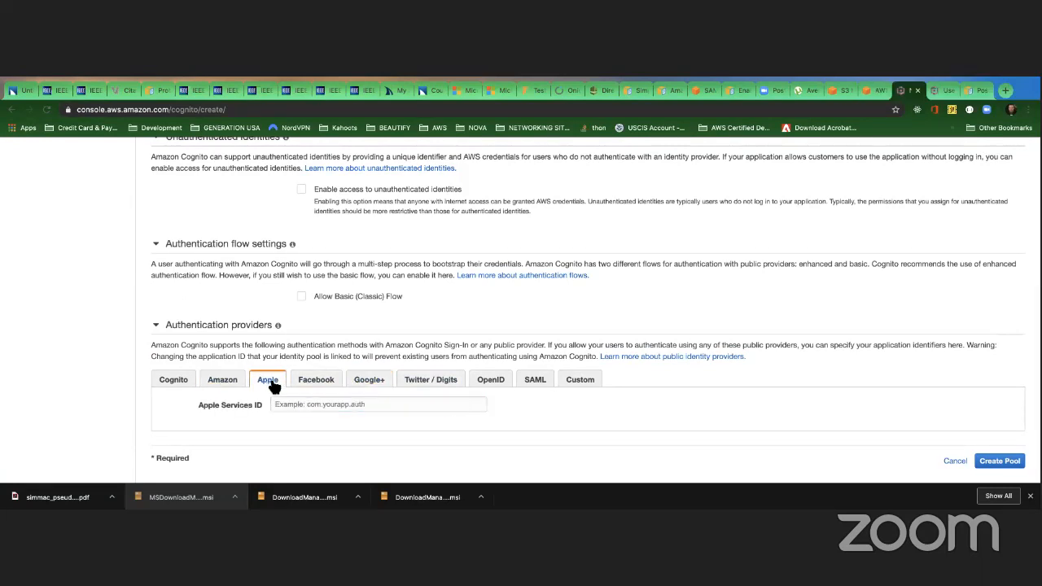
{"action": "left_click", "coordinate": [316, 383]}
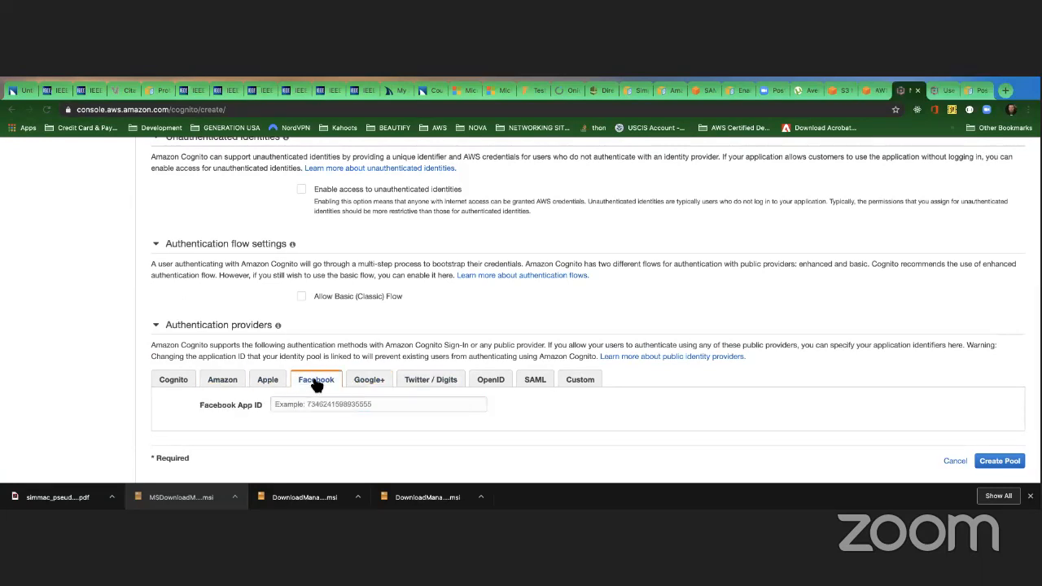
{"action": "left_click", "coordinate": [370, 384]}
{"action": "left_click", "coordinate": [435, 383]}
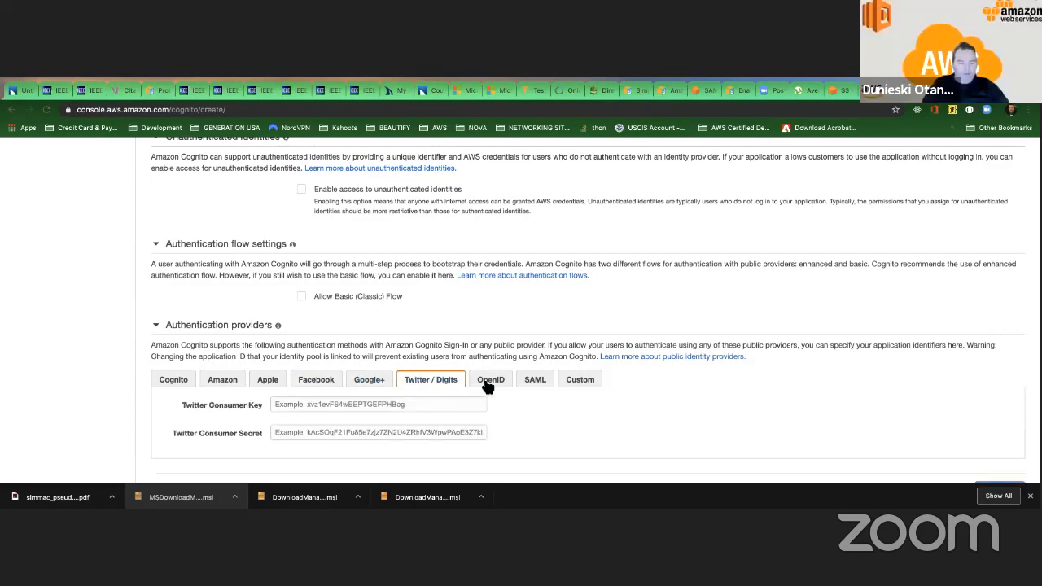
{"action": "left_click", "coordinate": [537, 381]}
{"action": "scroll", "coordinate": [488, 375], "scroll_direction": "down", "scroll_amount": 2}
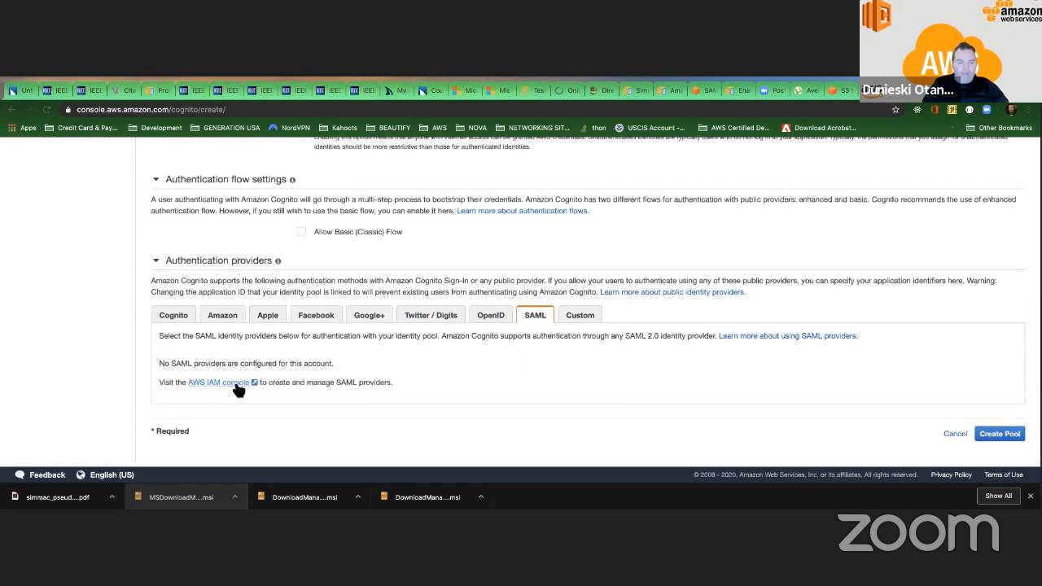
{"action": "scroll", "coordinate": [371, 370], "scroll_direction": "up", "scroll_amount": 5}
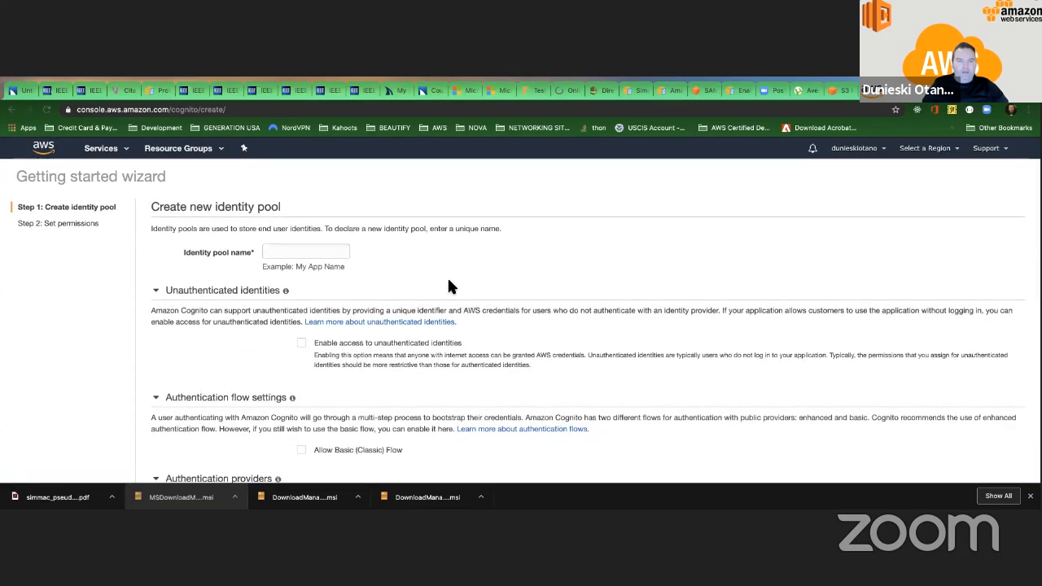
Look at the Web Identity Federation slide in the presentation and return to the identity pool's SAML provider settings in the browser.
{"action": "key", "text": "ctrl+Left"}
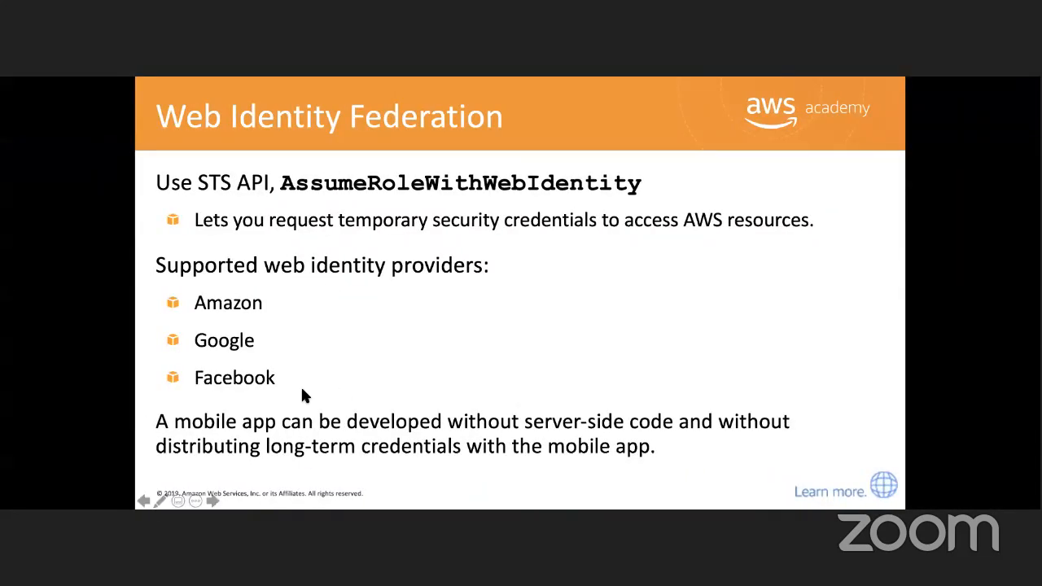
{"action": "key", "text": "ctrl+Right"}
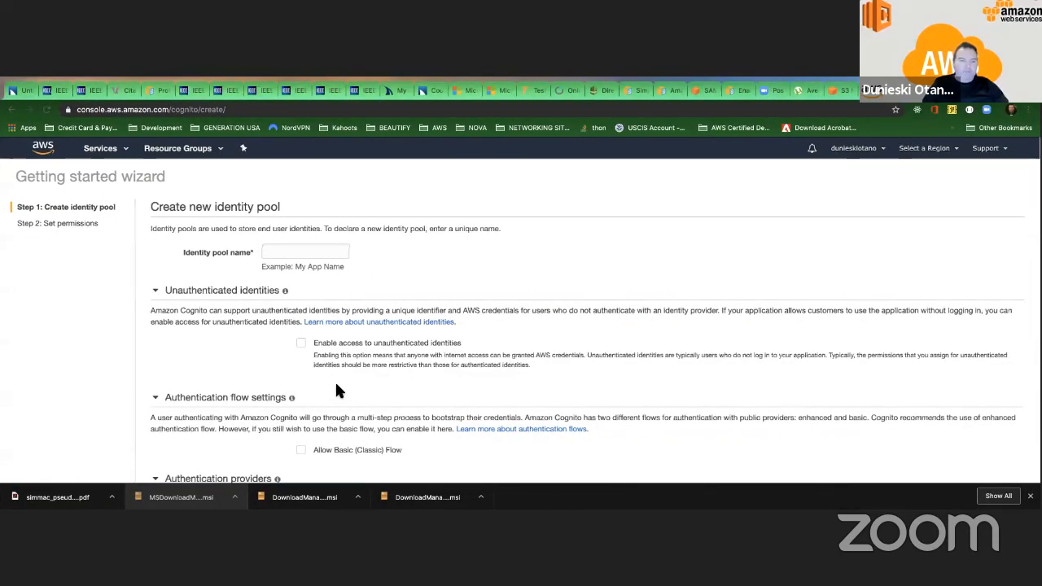
{"action": "scroll", "coordinate": [336, 386], "scroll_direction": "down", "scroll_amount": 2}
{"action": "scroll", "coordinate": [335, 386], "scroll_direction": "down", "scroll_amount": 2}
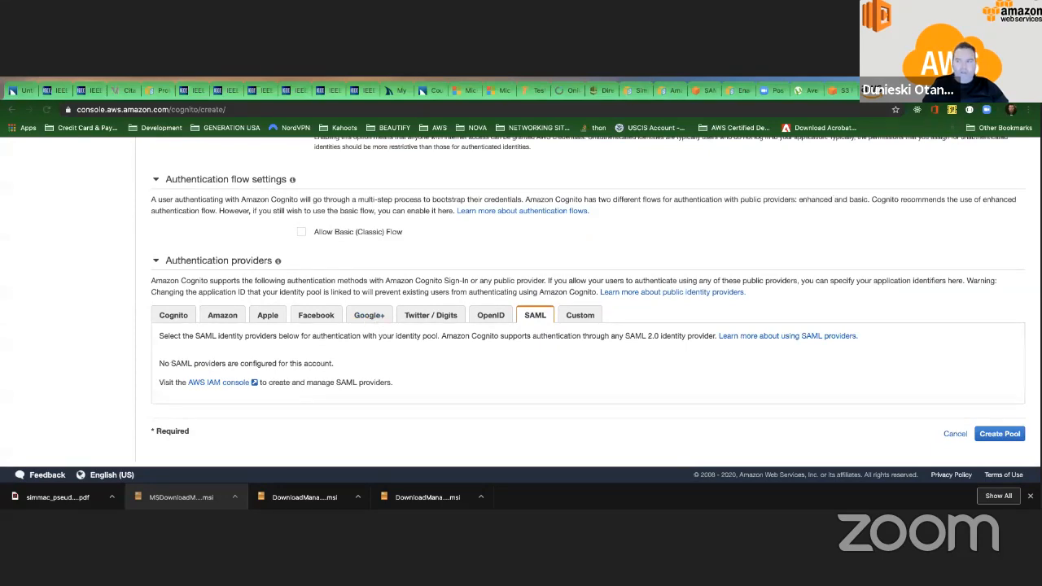
In the browser's PostgreSQL documentation tab, search the web for "developer console google" and open the Google Developers Console.
{"action": "left_click", "coordinate": [903, 91]}
{"action": "left_click", "coordinate": [477, 109]}
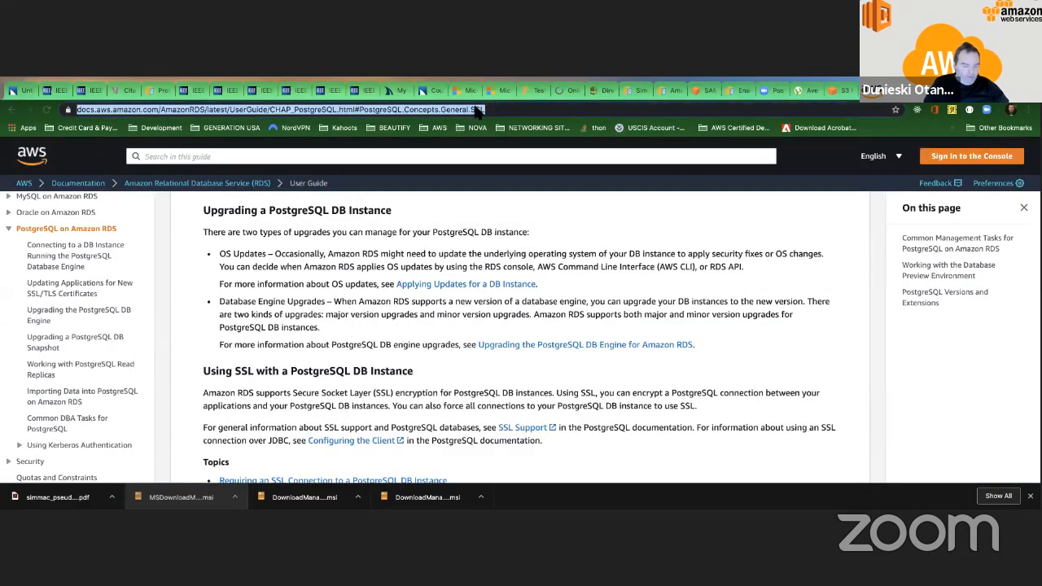
{"action": "type", "text": "deve"}
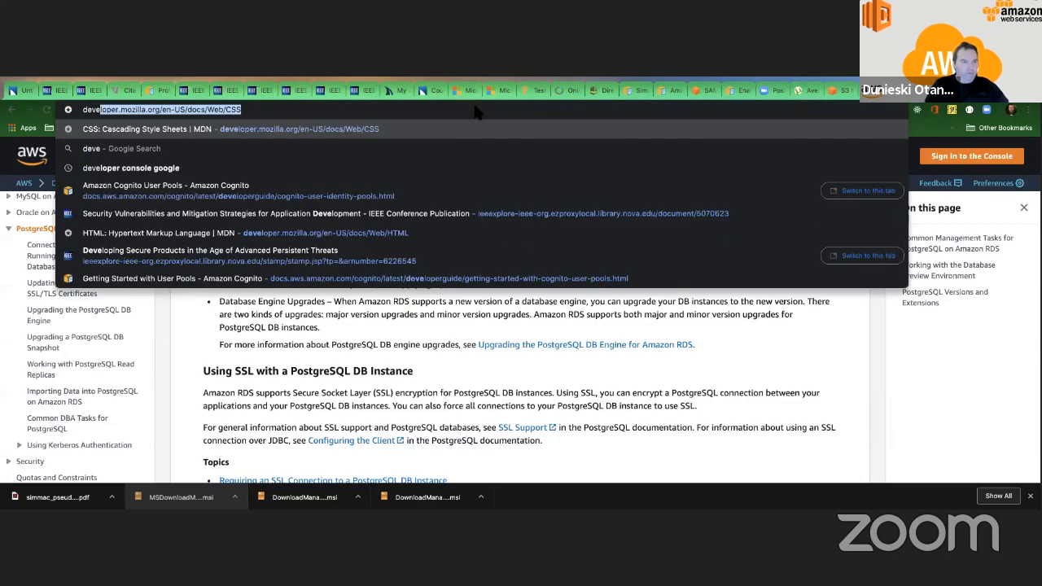
{"action": "type", "text": "lope"}
{"action": "type", "text": "r"}
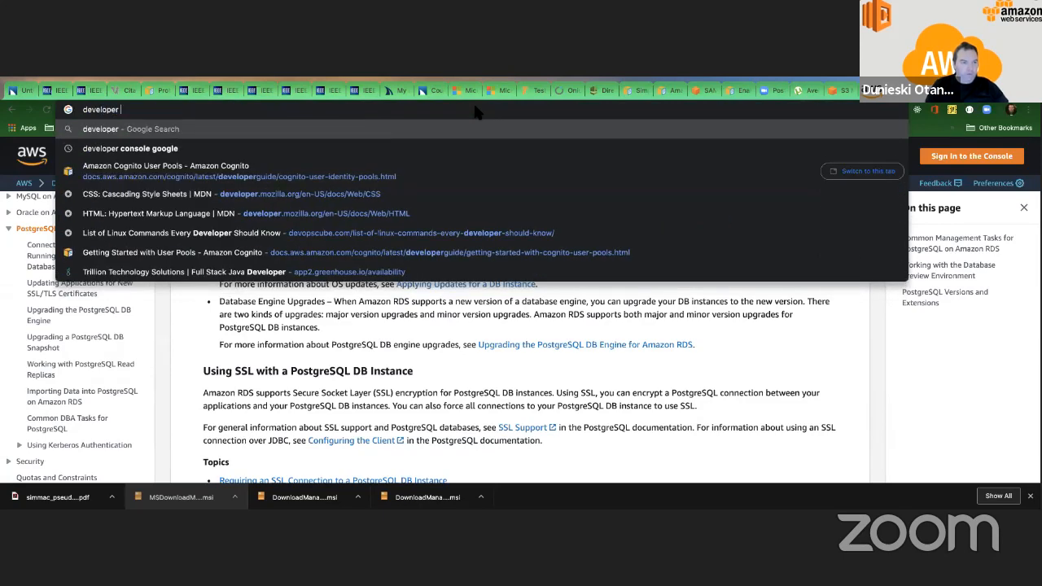
{"action": "left_click", "coordinate": [458, 148]}
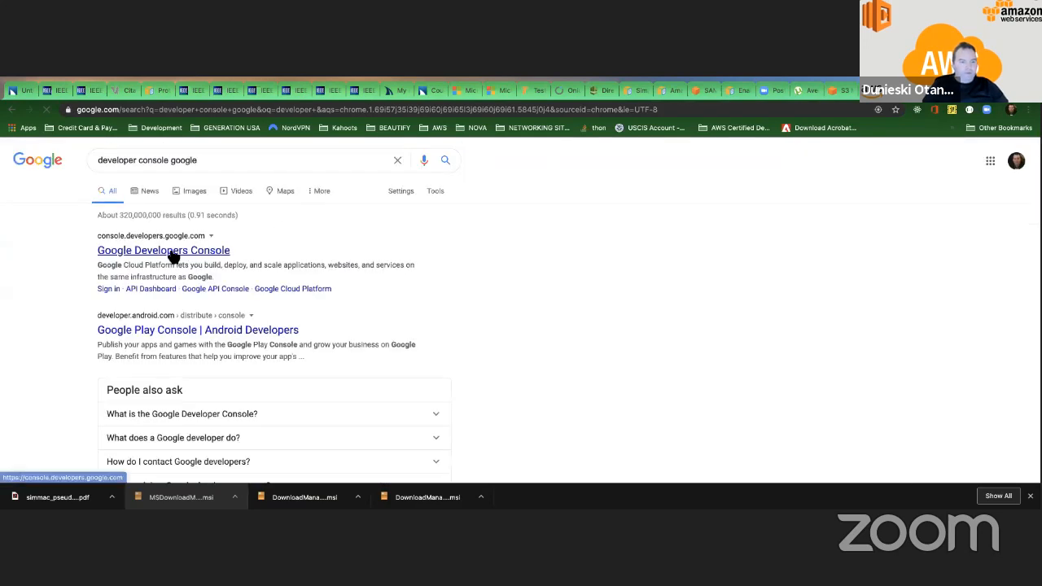
{"action": "left_click", "coordinate": [174, 251]}
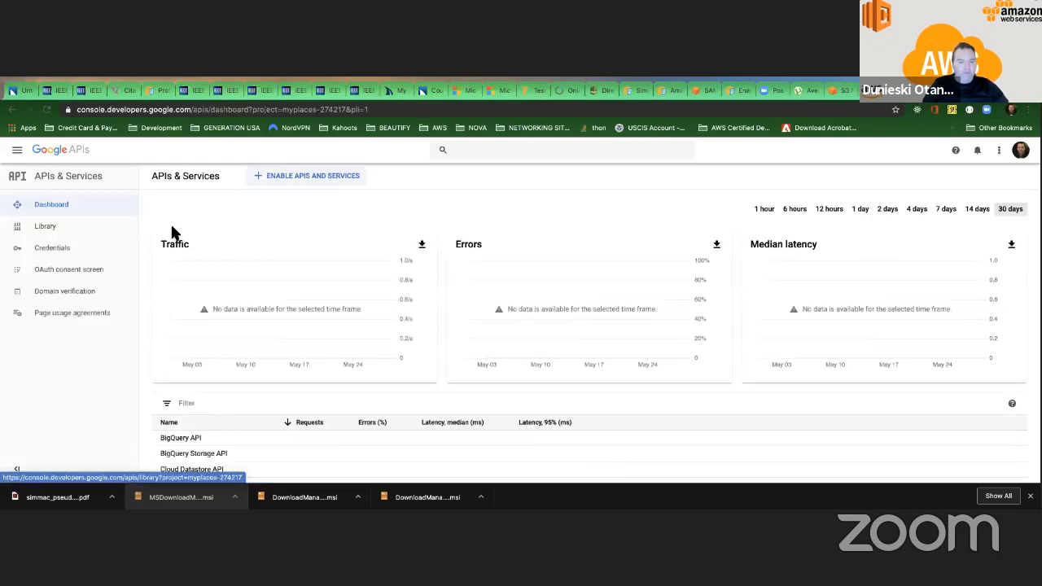
Open the API Library for enabling APIs and services in the myplaces project and search it for "google".
{"action": "left_click", "coordinate": [295, 180]}
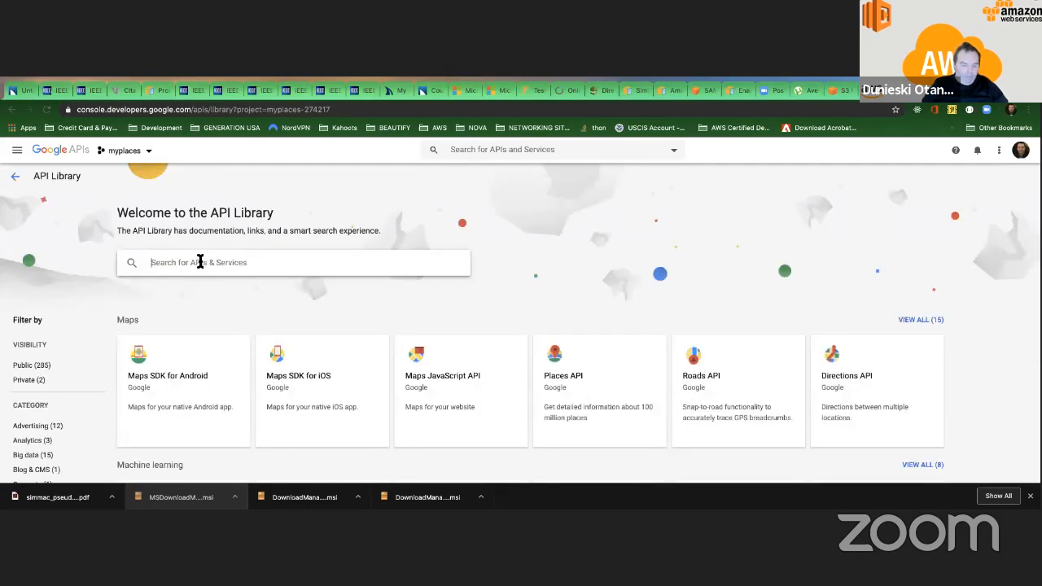
{"action": "left_click", "coordinate": [200, 262]}
{"action": "type", "text": "google"}
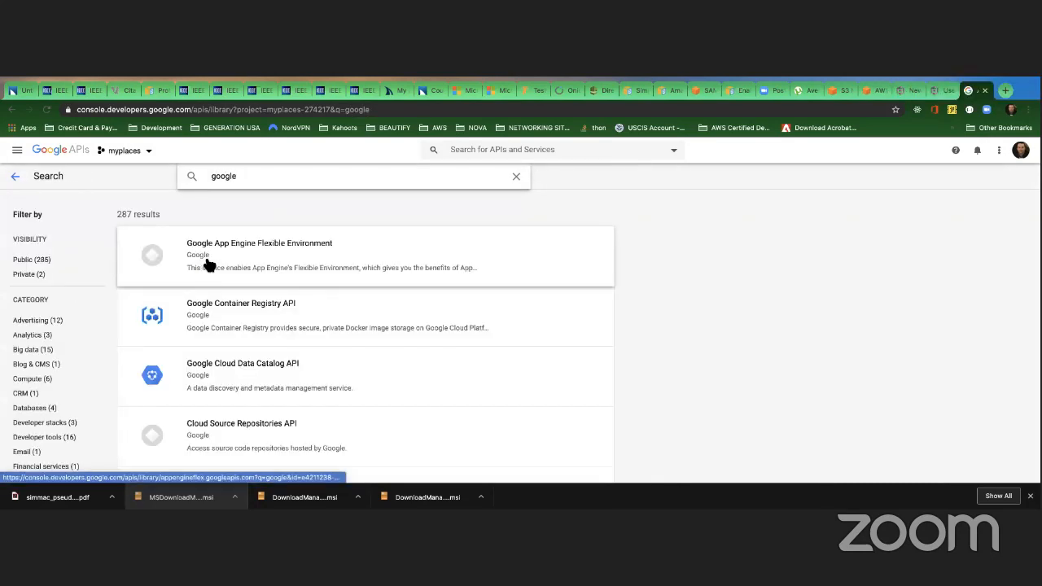
{"action": "type", "text": "+"}
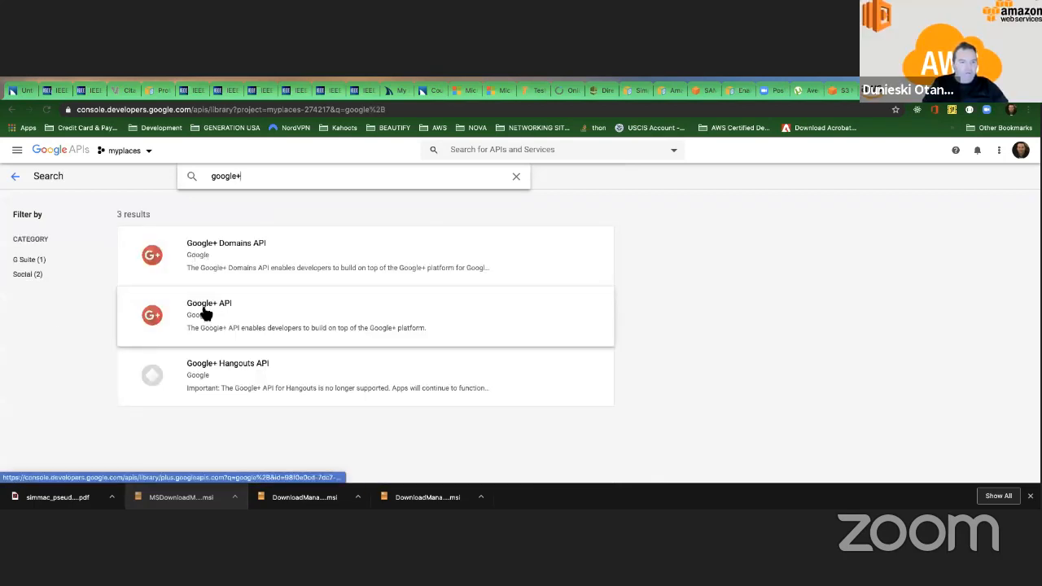
Refine the API Library search to "google+" and enable the Google+ API for the myplaces project.
{"action": "left_click", "coordinate": [207, 312]}
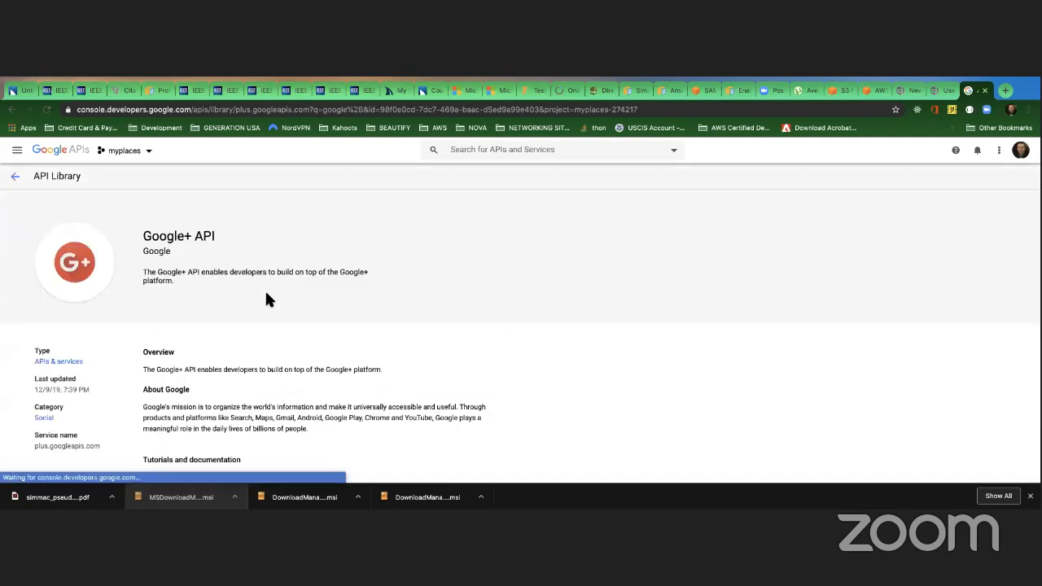
{"action": "scroll", "coordinate": [269, 293], "scroll_direction": "down", "scroll_amount": 1}
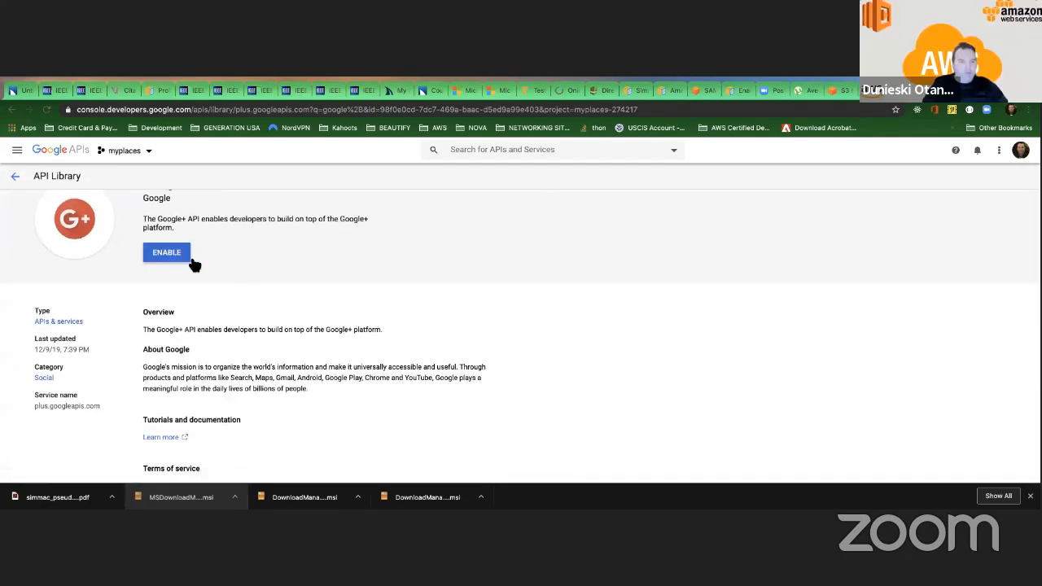
{"action": "left_click", "coordinate": [167, 255]}
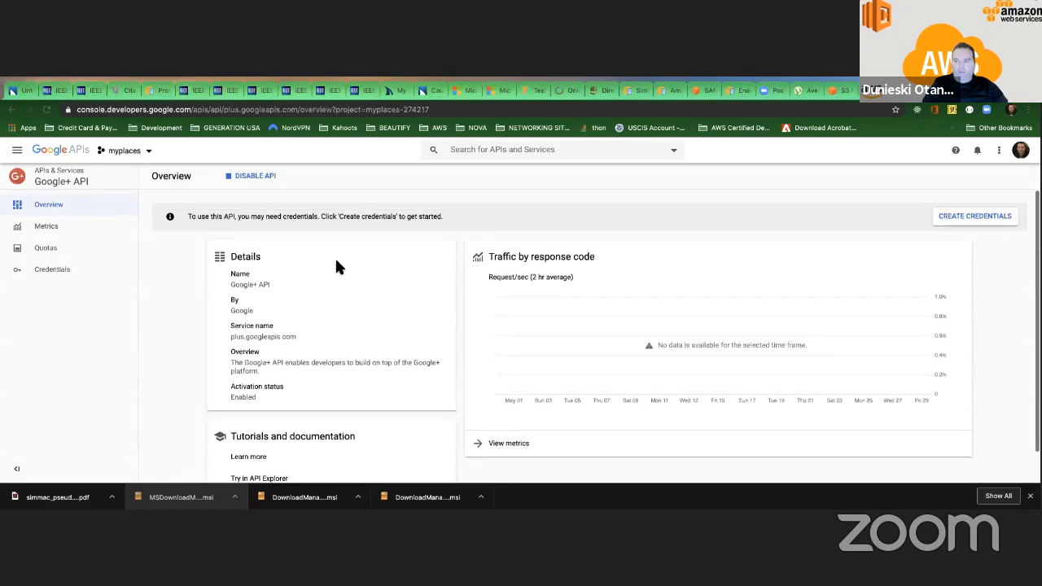
{"action": "left_click", "coordinate": [964, 224]}
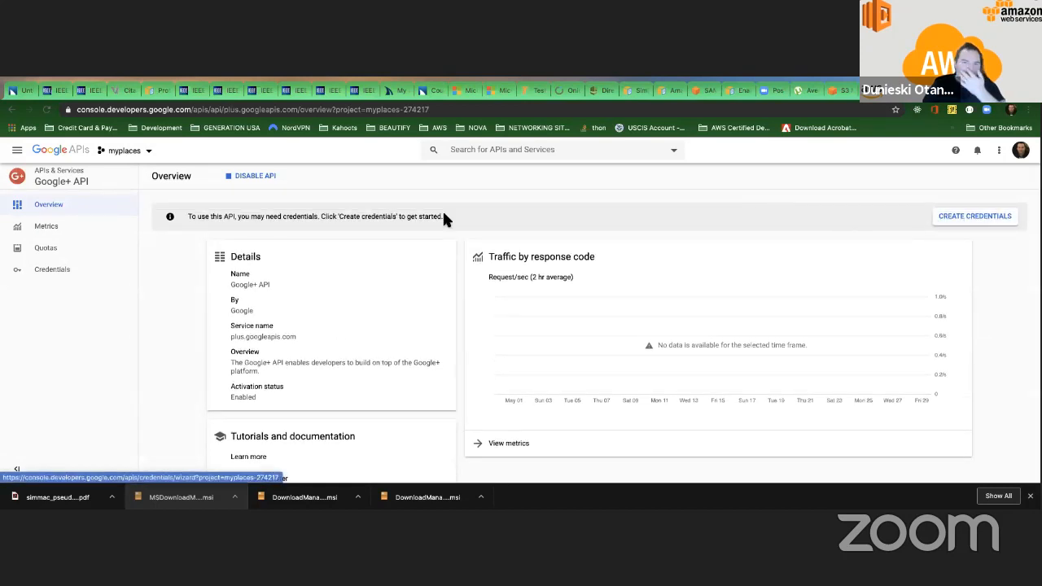
{"action": "left_click", "coordinate": [948, 211]}
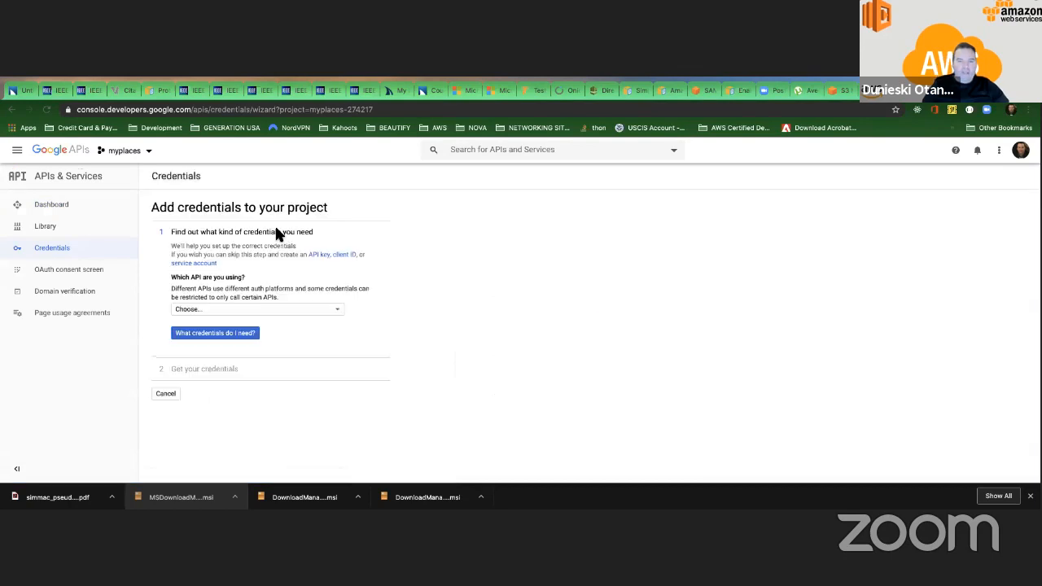
{"action": "left_click", "coordinate": [196, 314]}
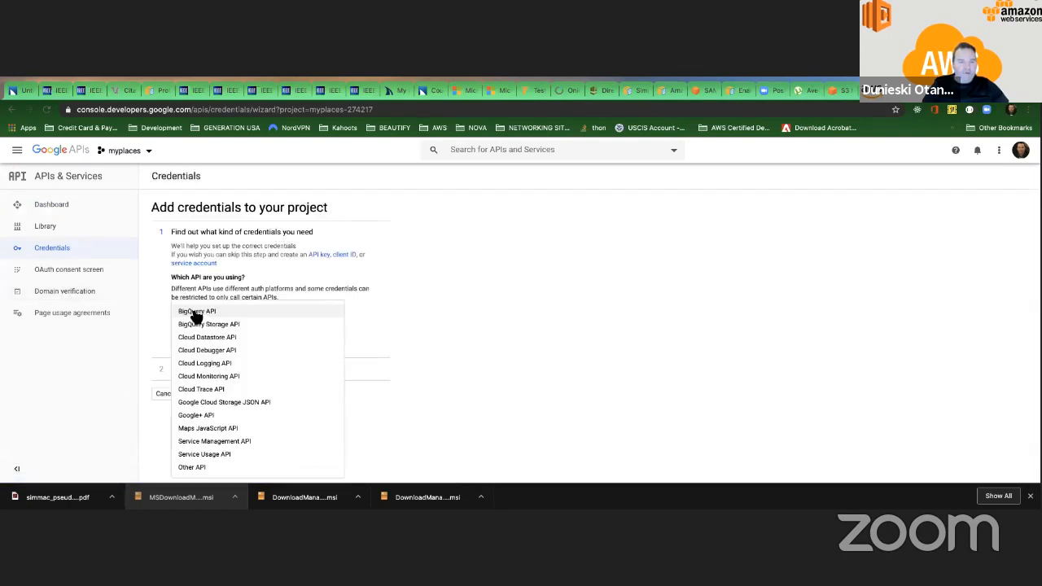
{"action": "left_click", "coordinate": [195, 412]}
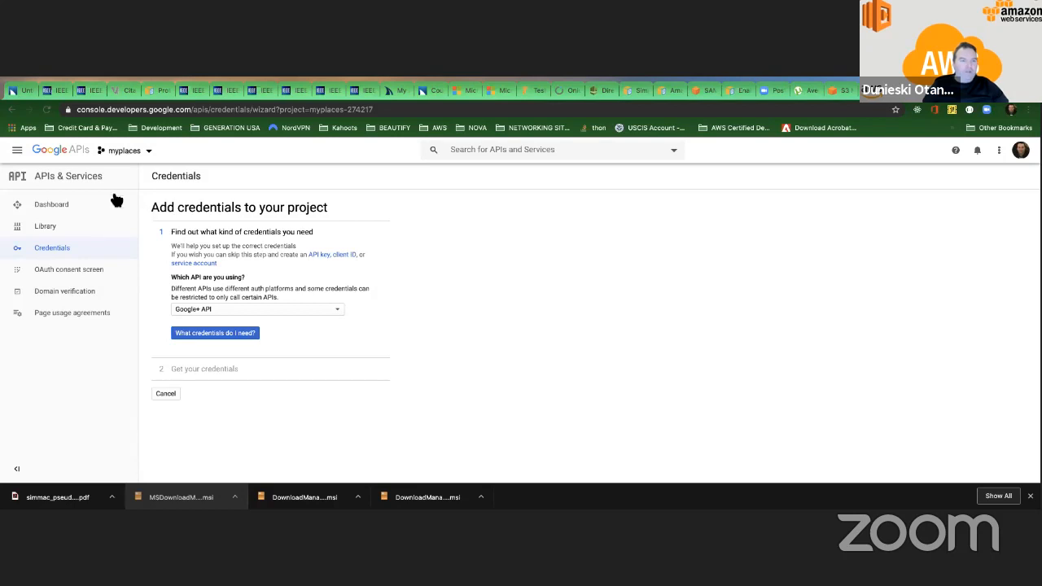
Create a new project with the suggested name My Project 41504 and no organization, and open it.
{"action": "left_click", "coordinate": [126, 151]}
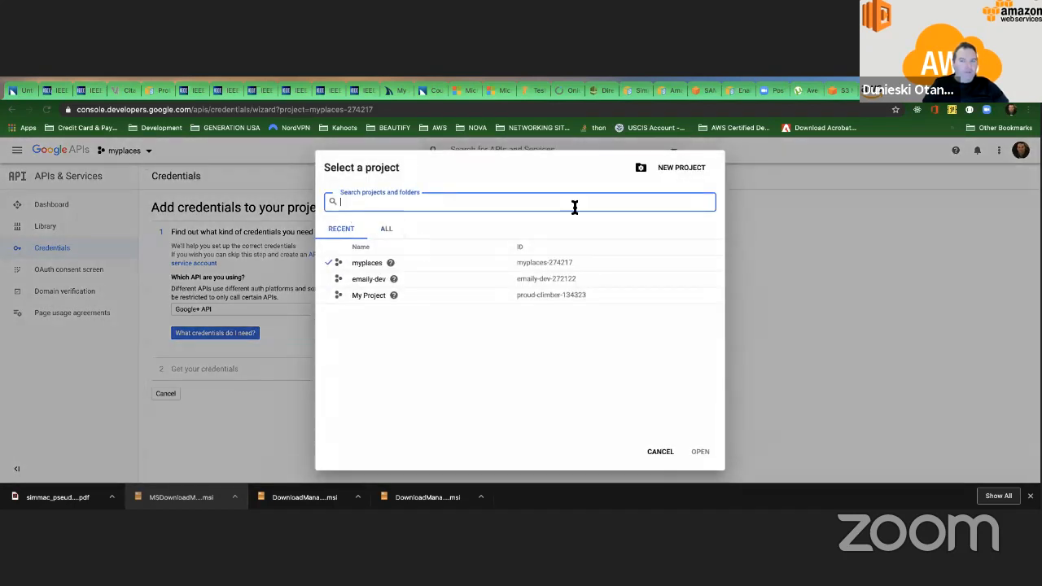
{"action": "left_click", "coordinate": [684, 169]}
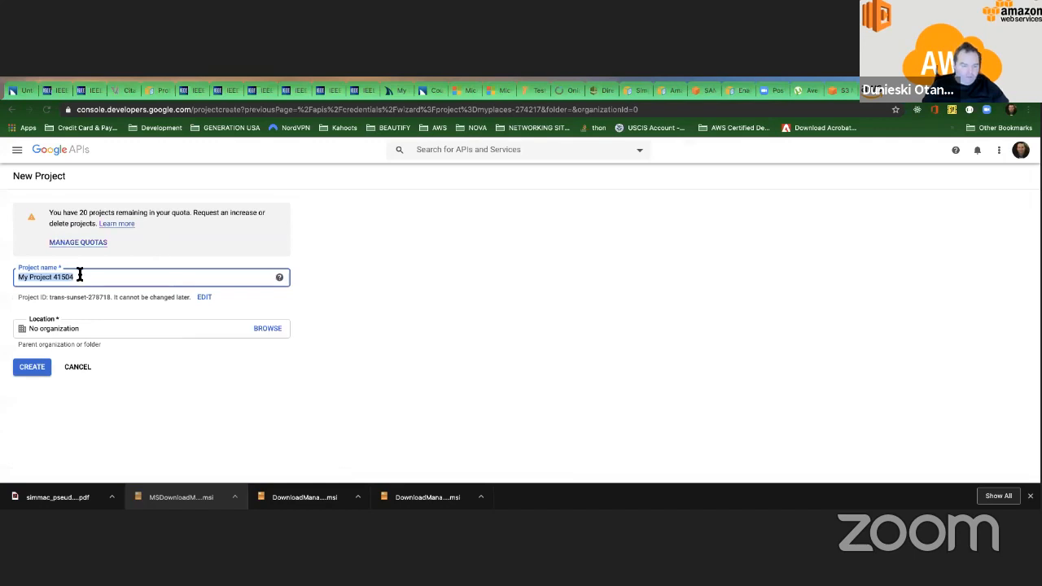
{"action": "left_click", "coordinate": [81, 364]}
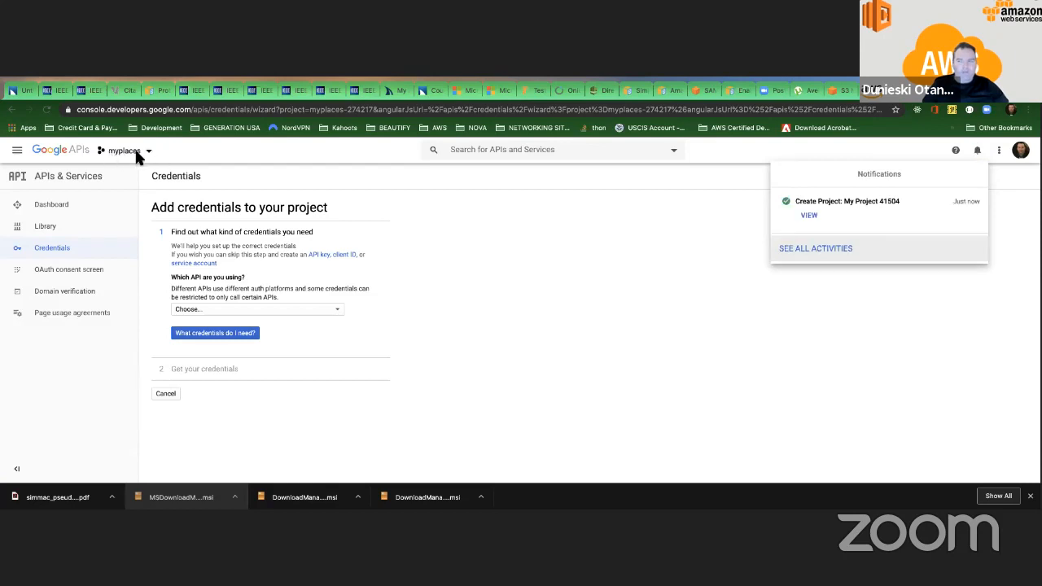
{"action": "left_click", "coordinate": [804, 215]}
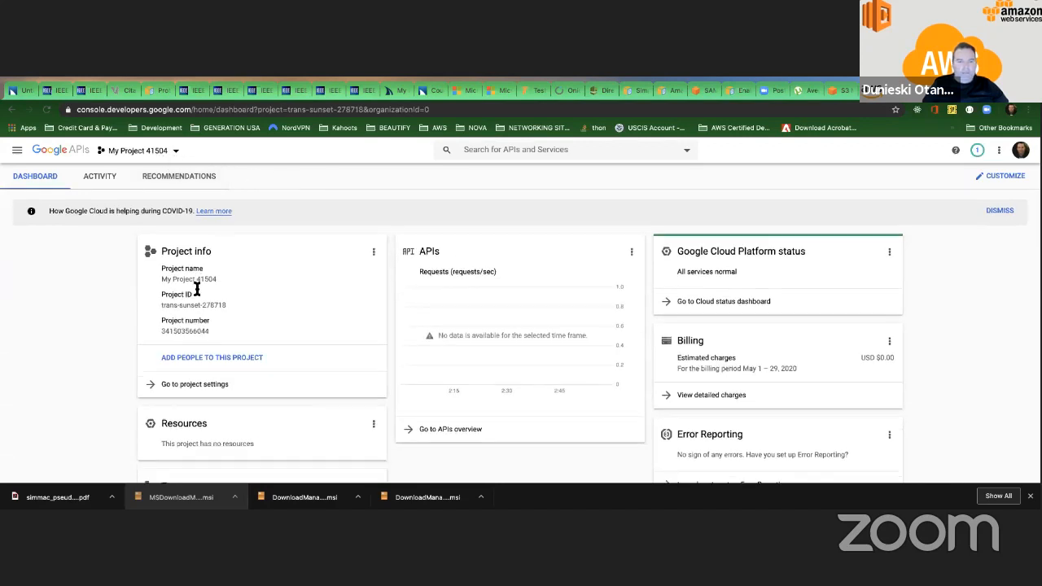
Look through the new project's dashboard cards and its activity page.
{"action": "scroll", "coordinate": [197, 285], "scroll_direction": "down", "scroll_amount": 1}
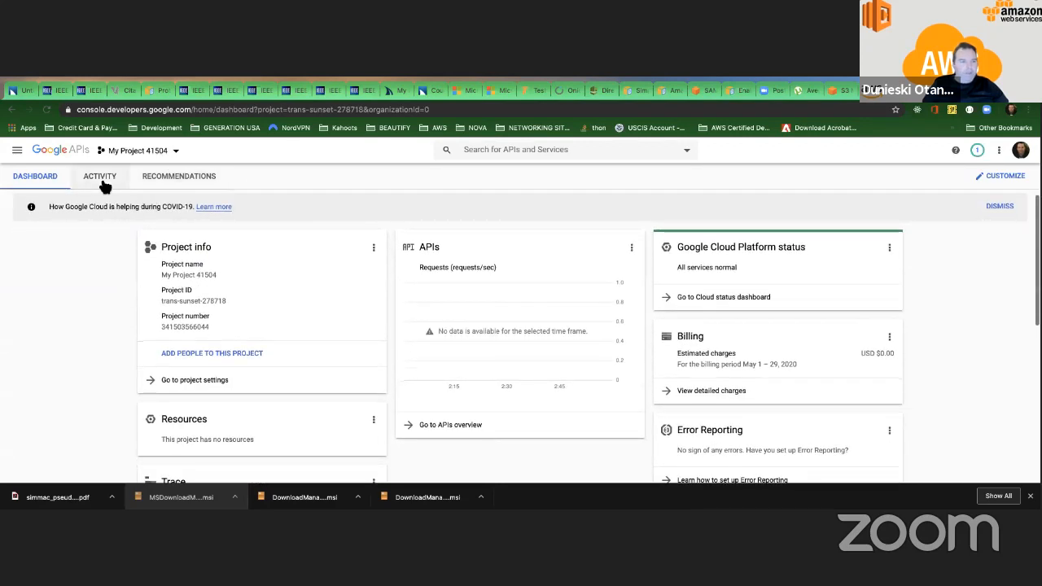
{"action": "left_click", "coordinate": [99, 181]}
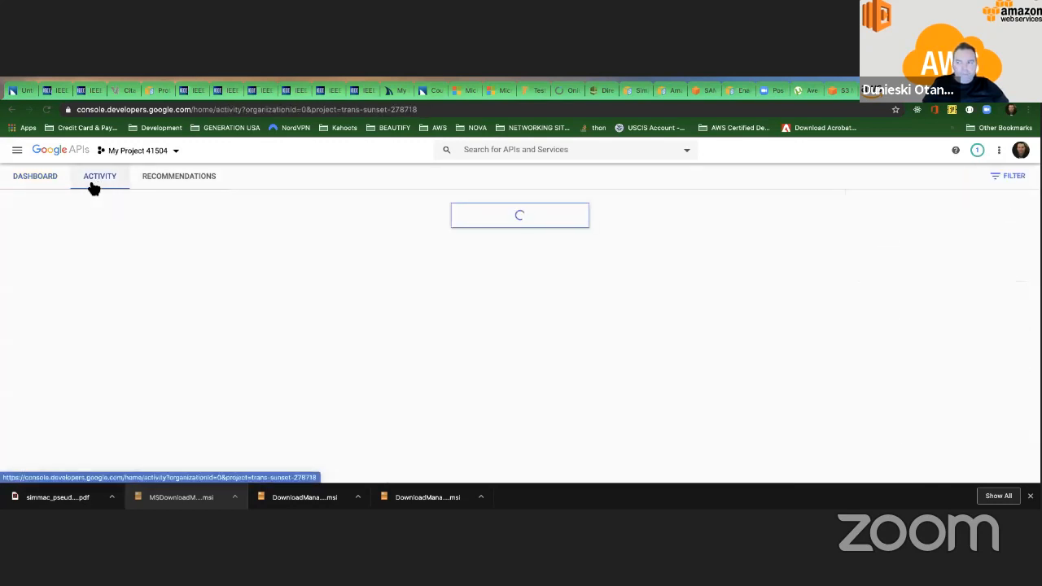
{"action": "left_click", "coordinate": [47, 179]}
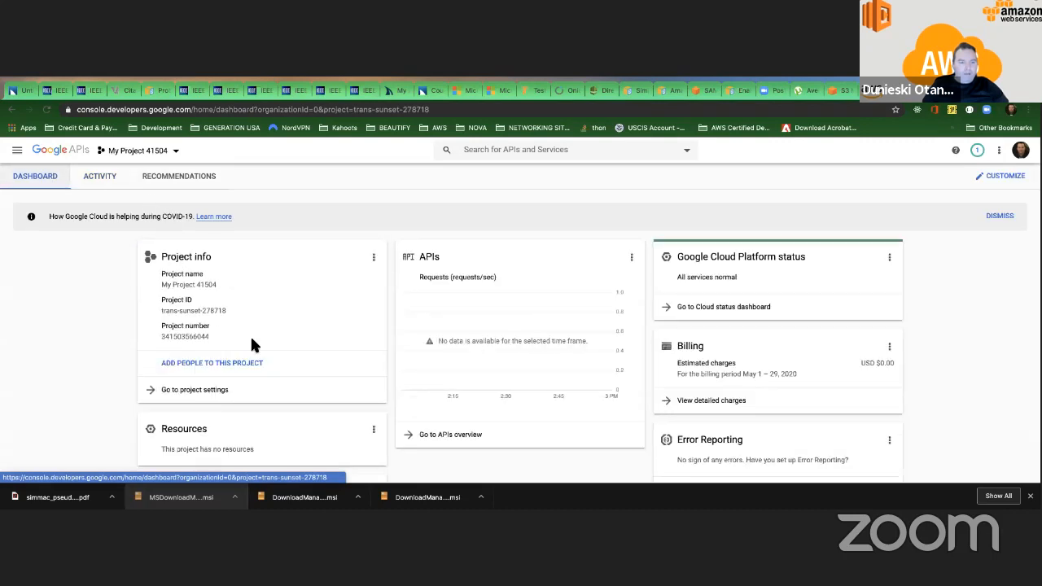
{"action": "scroll", "coordinate": [226, 337], "scroll_direction": "down", "scroll_amount": 3}
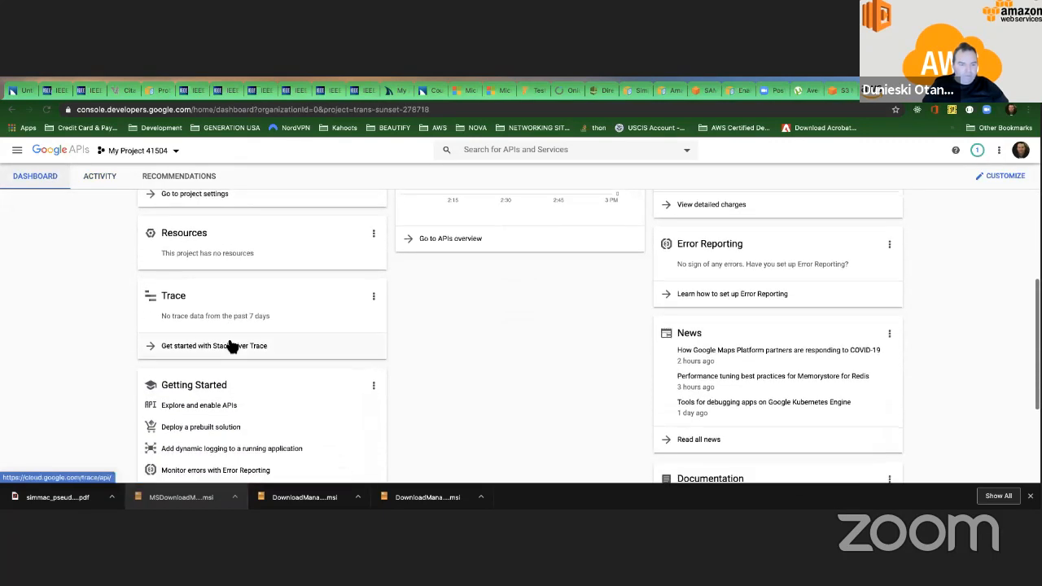
{"action": "scroll", "coordinate": [232, 346], "scroll_direction": "down", "scroll_amount": 2}
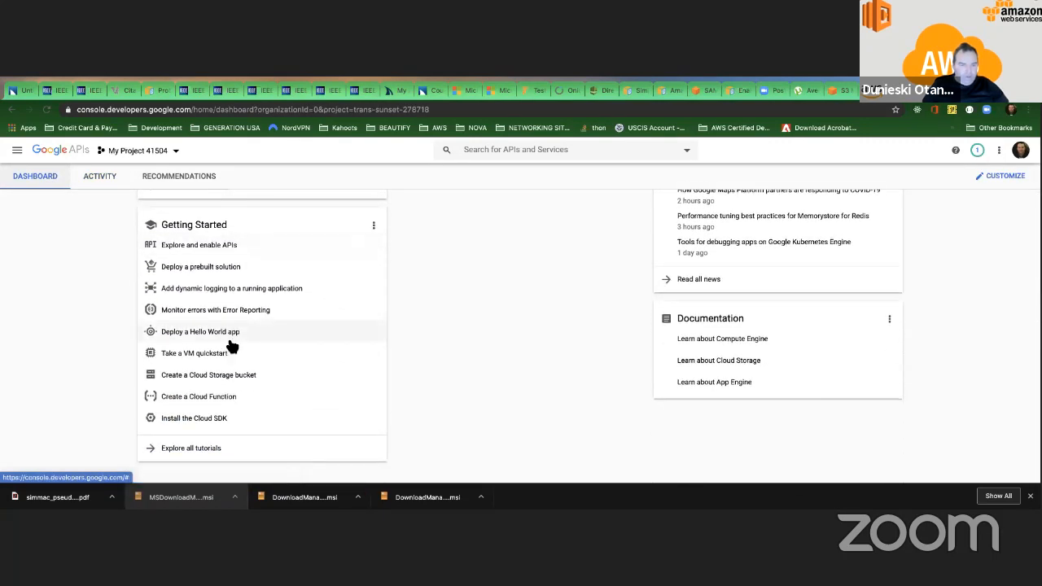
{"action": "scroll", "coordinate": [230, 345], "scroll_direction": "up", "scroll_amount": 3}
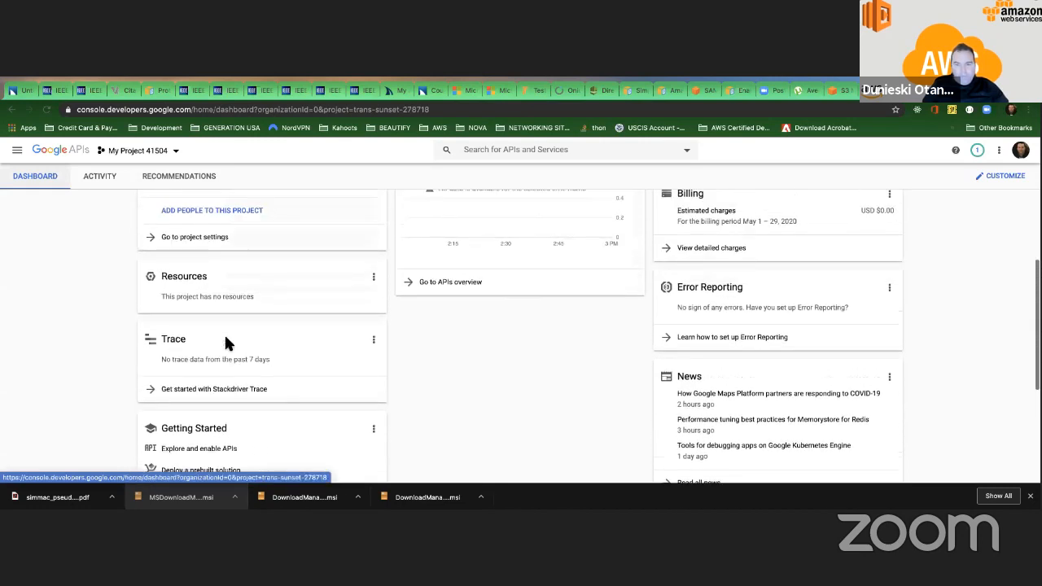
From the project's APIs overview, search the API Library for "google+" and enable the Google+ API.
{"action": "left_click", "coordinate": [426, 302]}
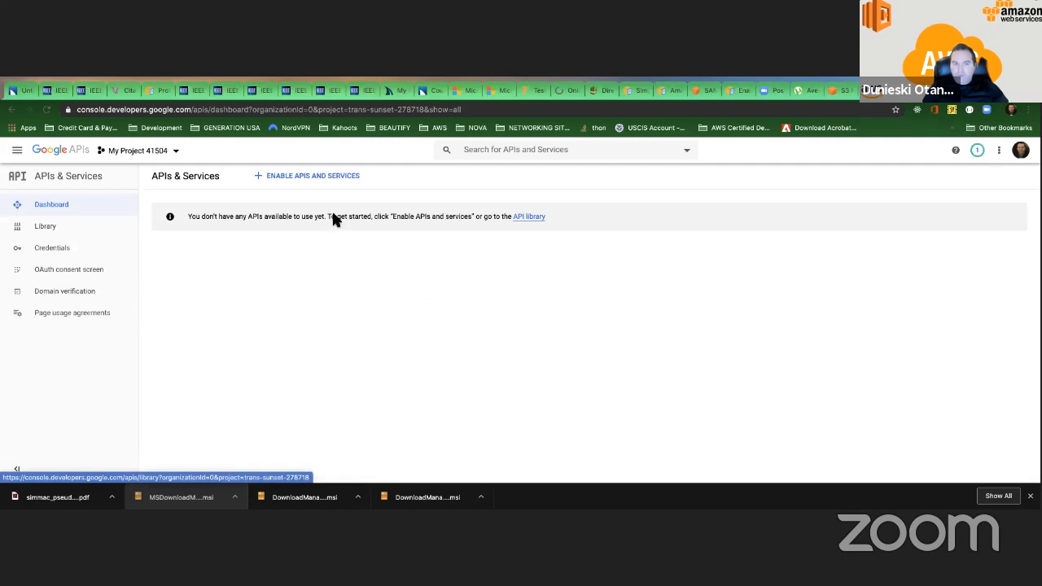
{"action": "left_click", "coordinate": [295, 176]}
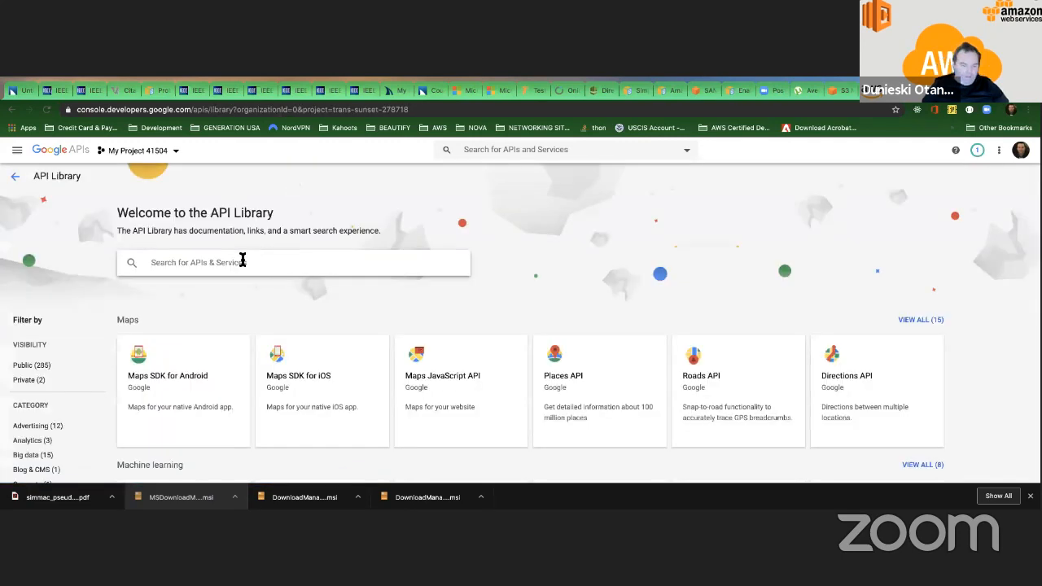
{"action": "left_click", "coordinate": [242, 259]}
{"action": "type", "text": "soogle+"}
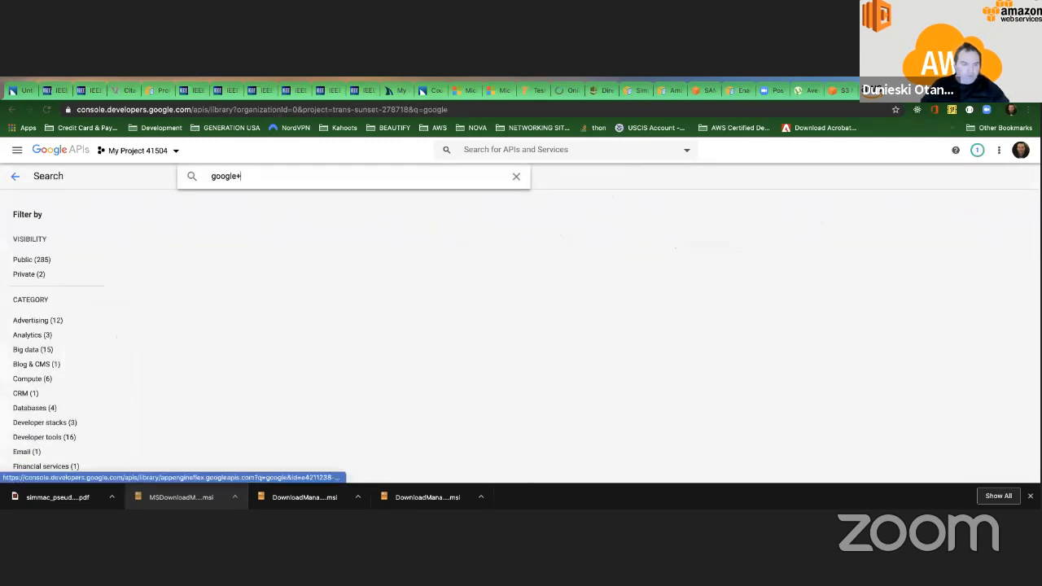
{"action": "left_click", "coordinate": [249, 302]}
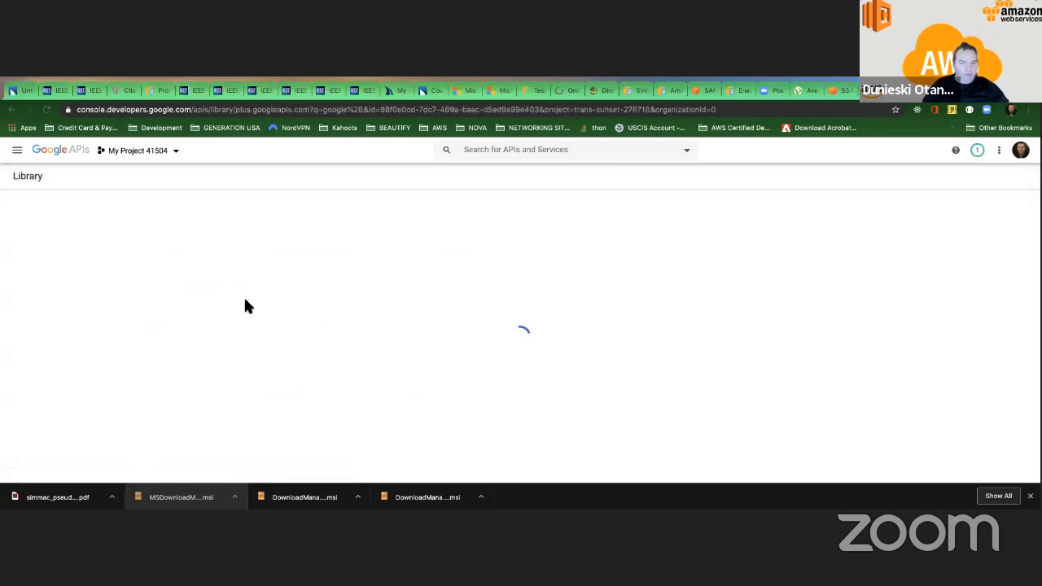
{"action": "left_click", "coordinate": [167, 298]}
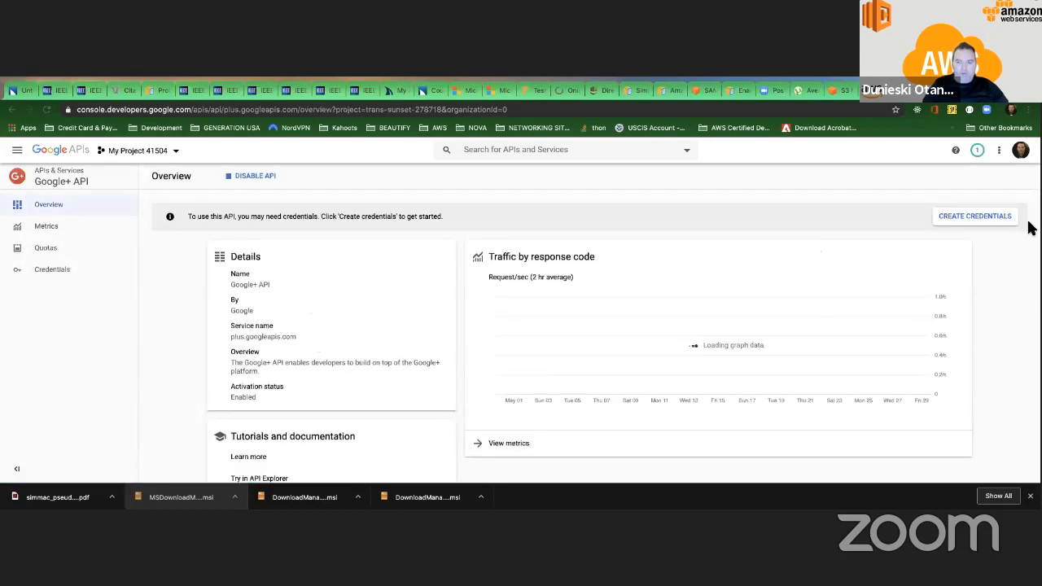
Create credentials for the Google+ API in My Project 41504 to generate an API key.
{"action": "left_click", "coordinate": [986, 216]}
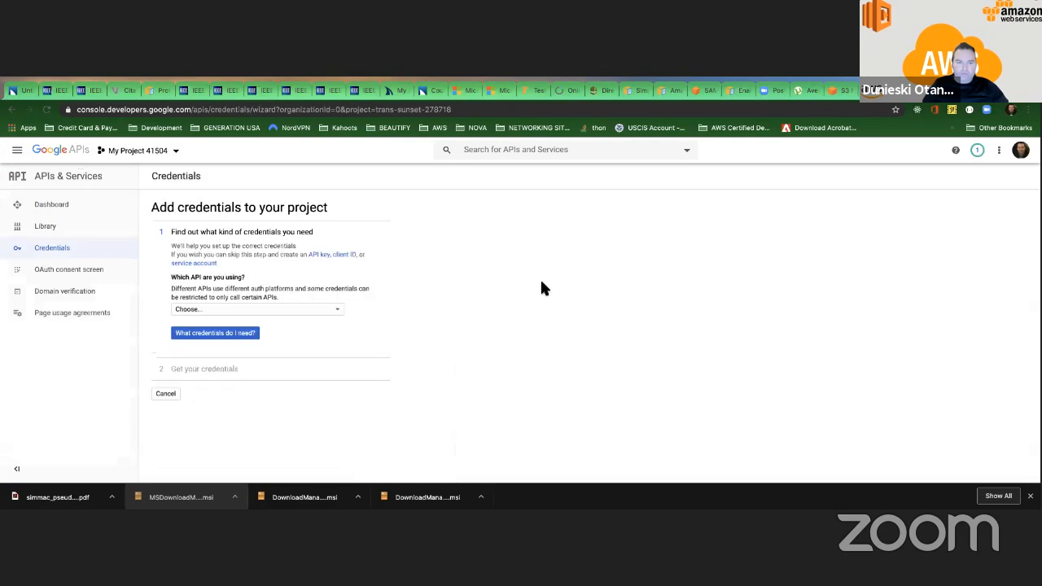
{"action": "left_click", "coordinate": [277, 314]}
{"action": "left_click", "coordinate": [251, 314]}
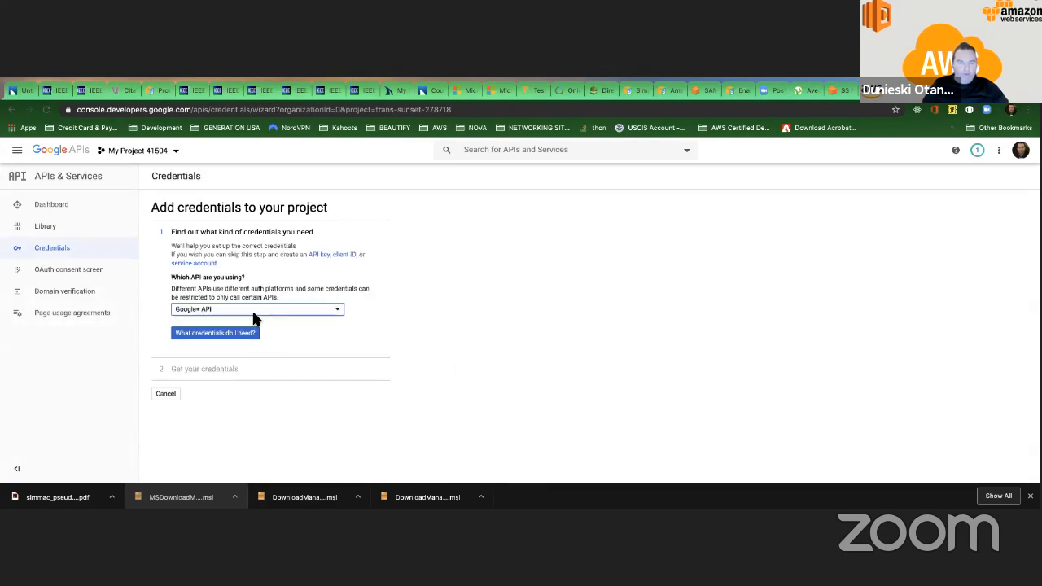
{"action": "left_click", "coordinate": [221, 335]}
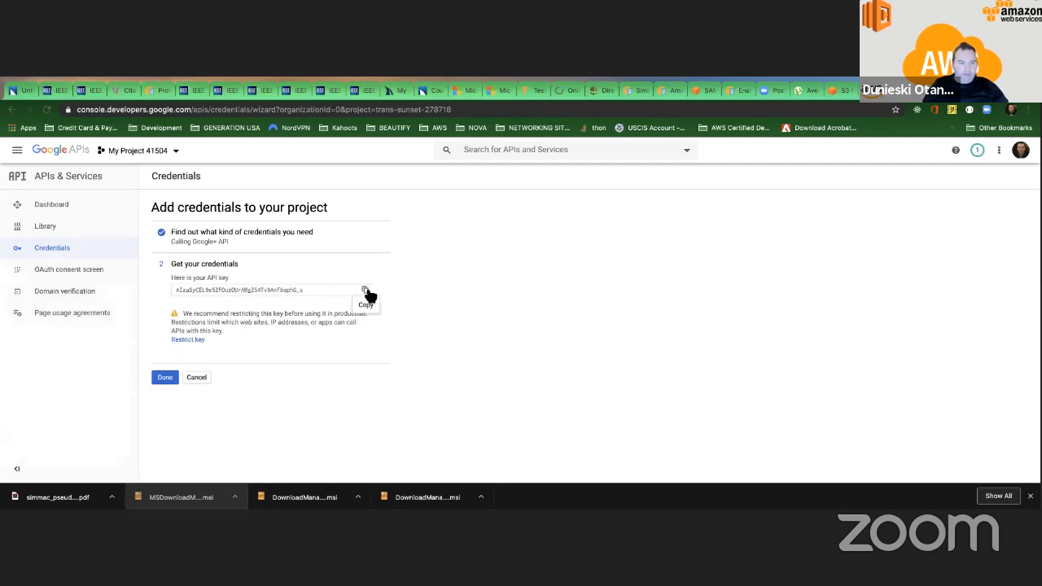
Set up the OAuth consent screen with user type External and application name "App", and save it.
{"action": "left_click", "coordinate": [92, 277]}
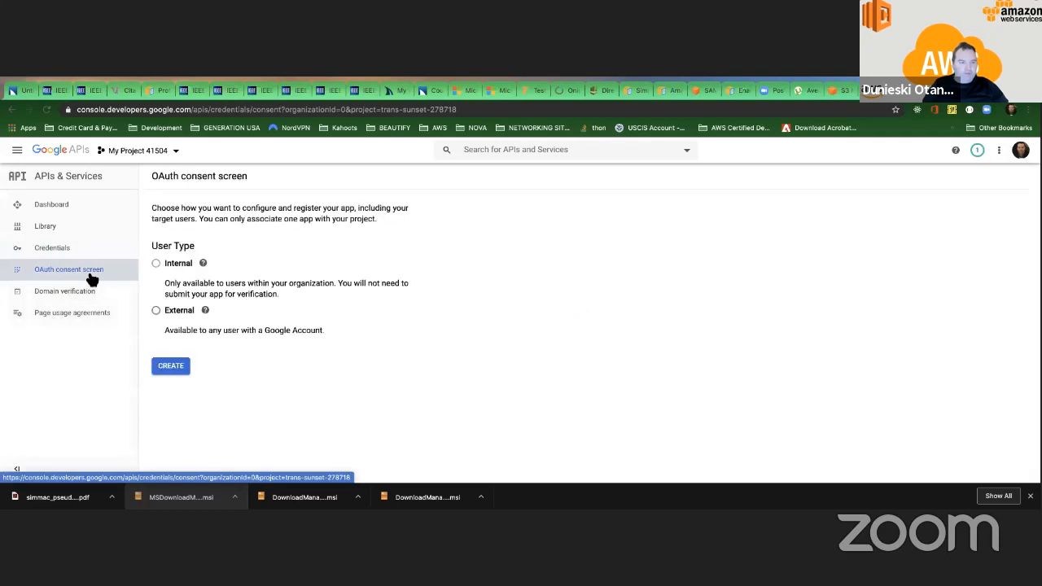
{"action": "left_click", "coordinate": [155, 310]}
{"action": "left_click", "coordinate": [171, 366]}
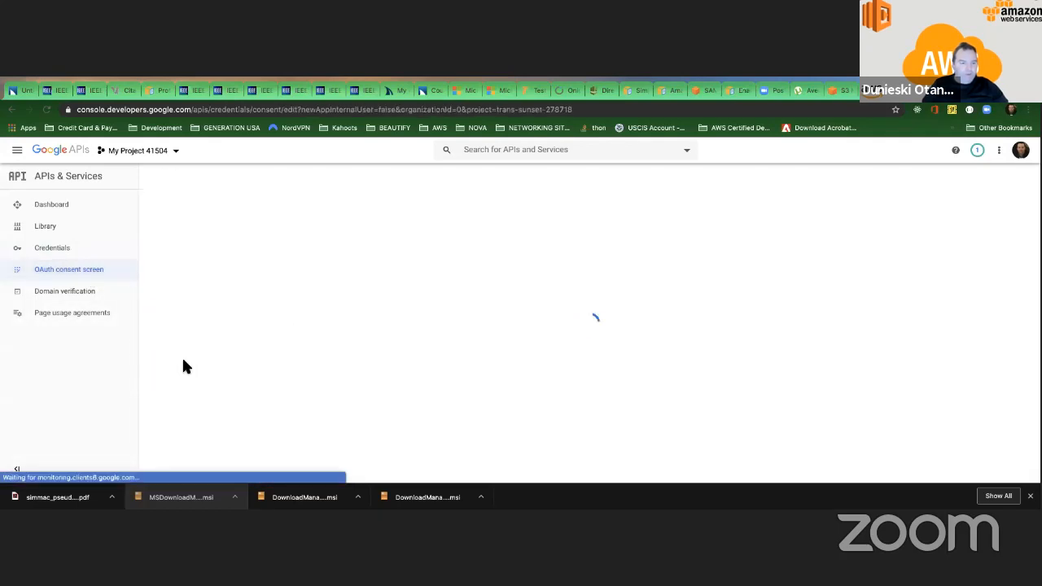
{"action": "scroll", "coordinate": [212, 320], "scroll_direction": "down", "scroll_amount": 7}
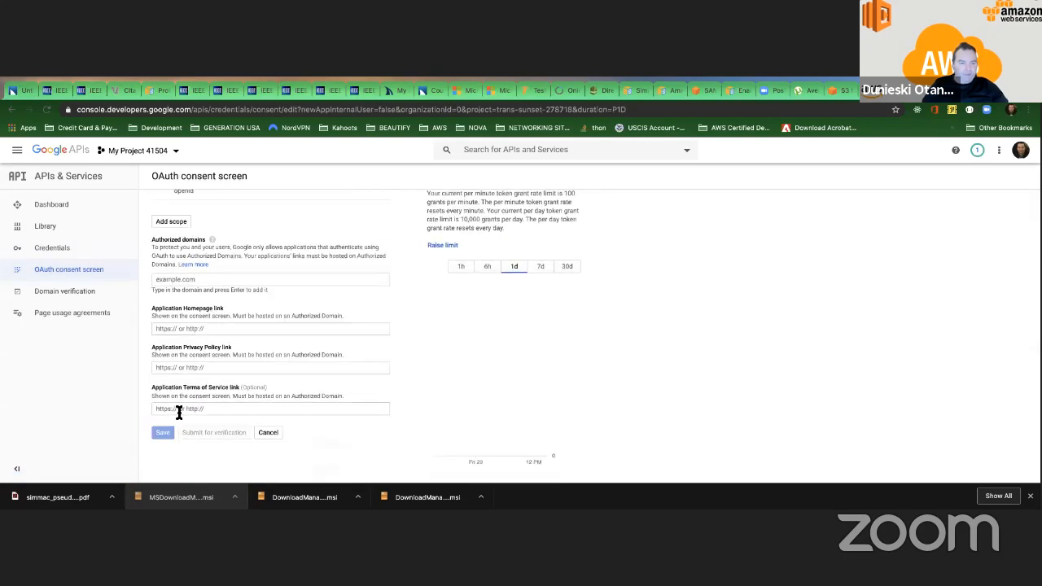
{"action": "scroll", "coordinate": [178, 404], "scroll_direction": "up", "scroll_amount": 8}
{"action": "left_click", "coordinate": [184, 307]}
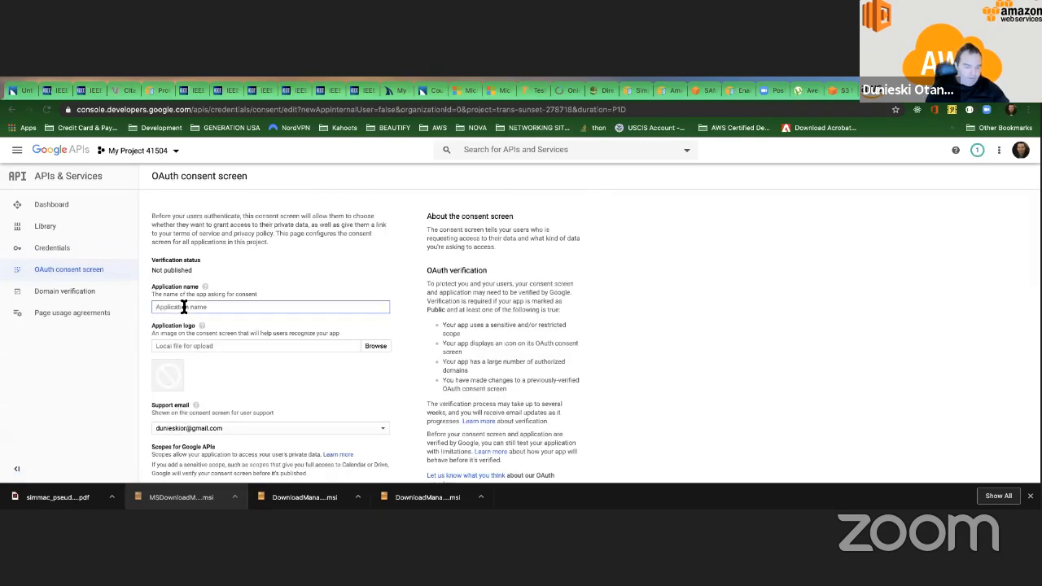
{"action": "type", "text": "App"}
{"action": "scroll", "coordinate": [244, 367], "scroll_direction": "down", "scroll_amount": 8}
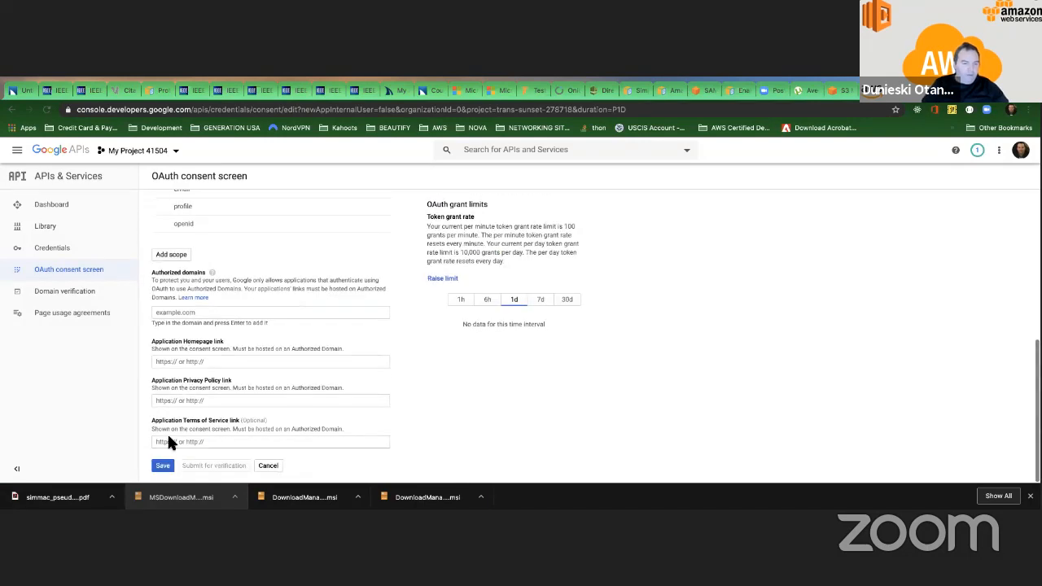
{"action": "left_click", "coordinate": [168, 464]}
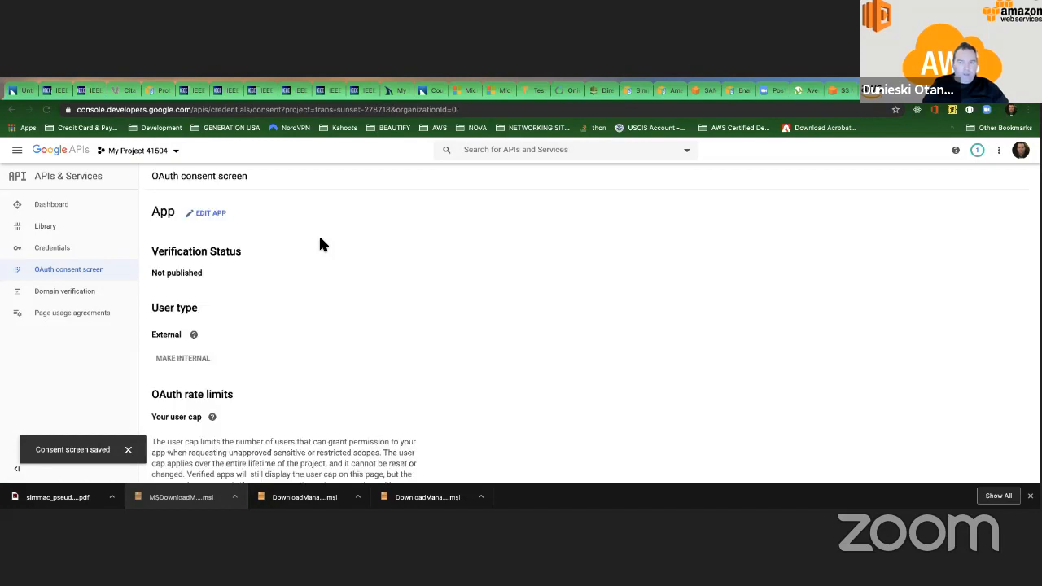
Open the project's credentials list and copy the API key to the clipboard.
{"action": "scroll", "coordinate": [253, 259], "scroll_direction": "down", "scroll_amount": 1}
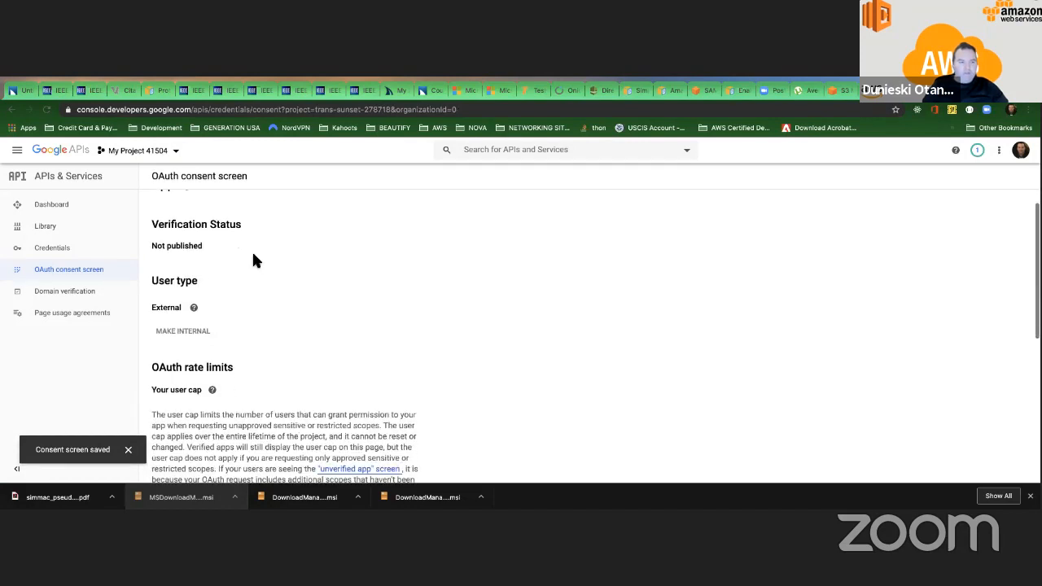
{"action": "left_click", "coordinate": [61, 258]}
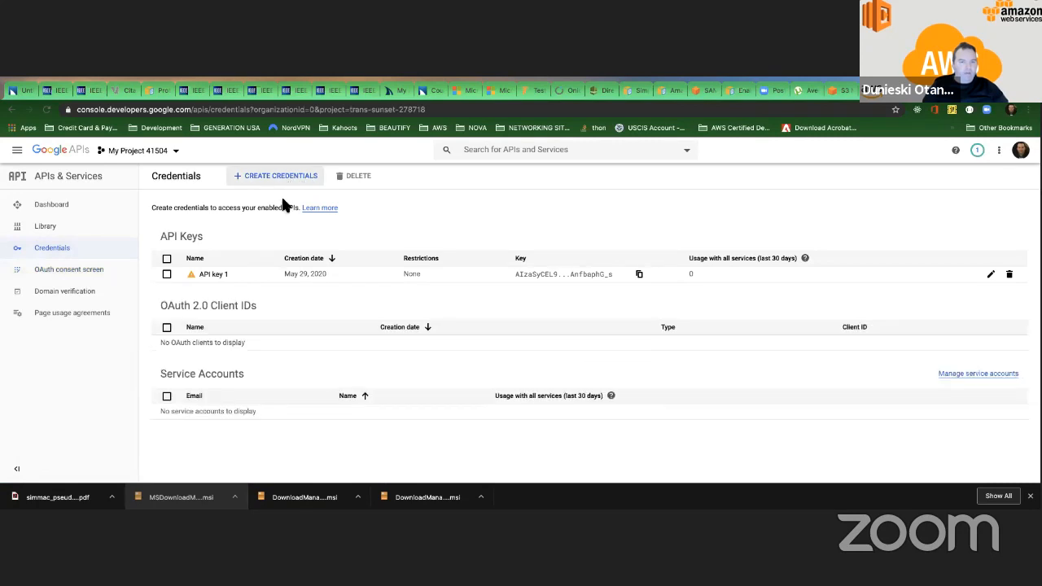
{"action": "left_click", "coordinate": [641, 275]}
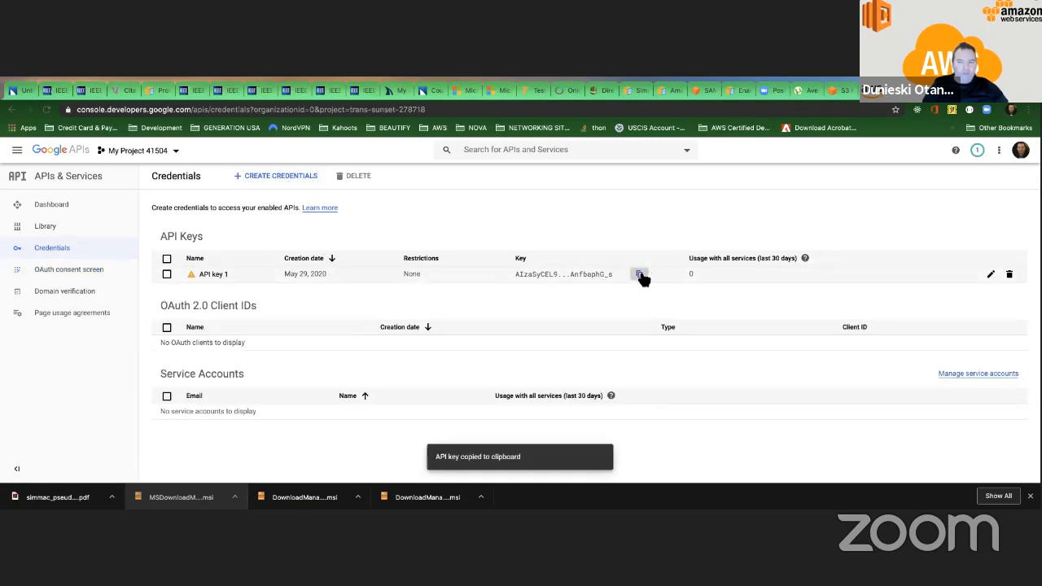
Open the details of API key 1 and return to the project's credentials list.
{"action": "left_click", "coordinate": [583, 277]}
{"action": "left_click", "coordinate": [213, 274]}
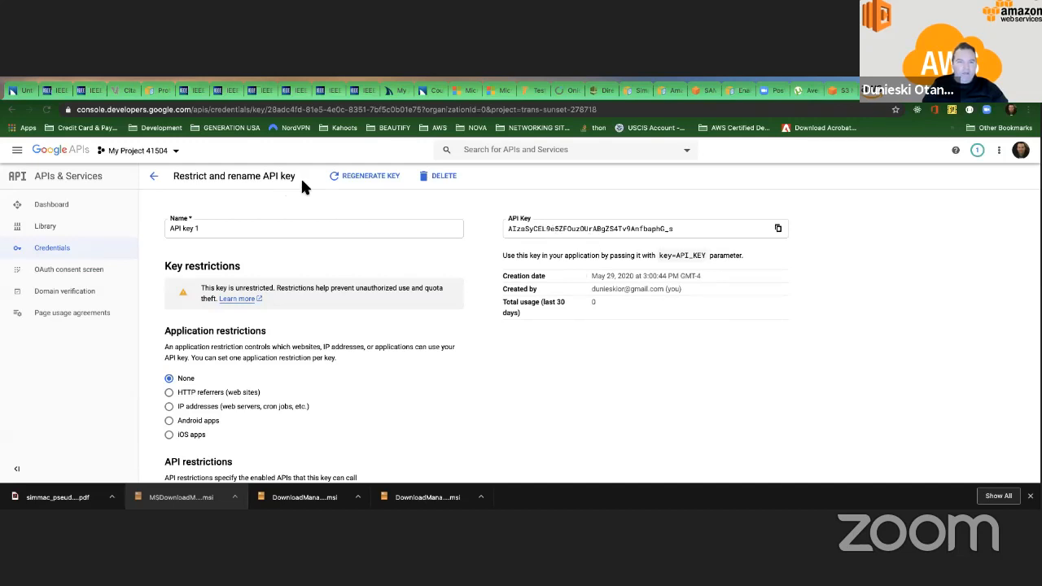
{"action": "left_click", "coordinate": [12, 109]}
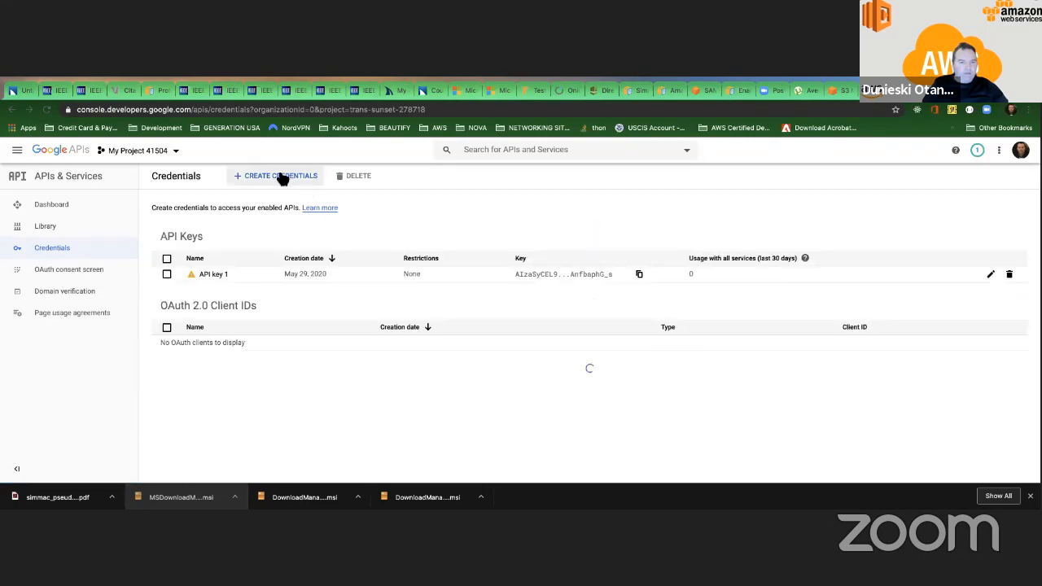
Create an OAuth client ID with application type Web application and the name "Web client 1".
{"action": "left_click", "coordinate": [281, 176]}
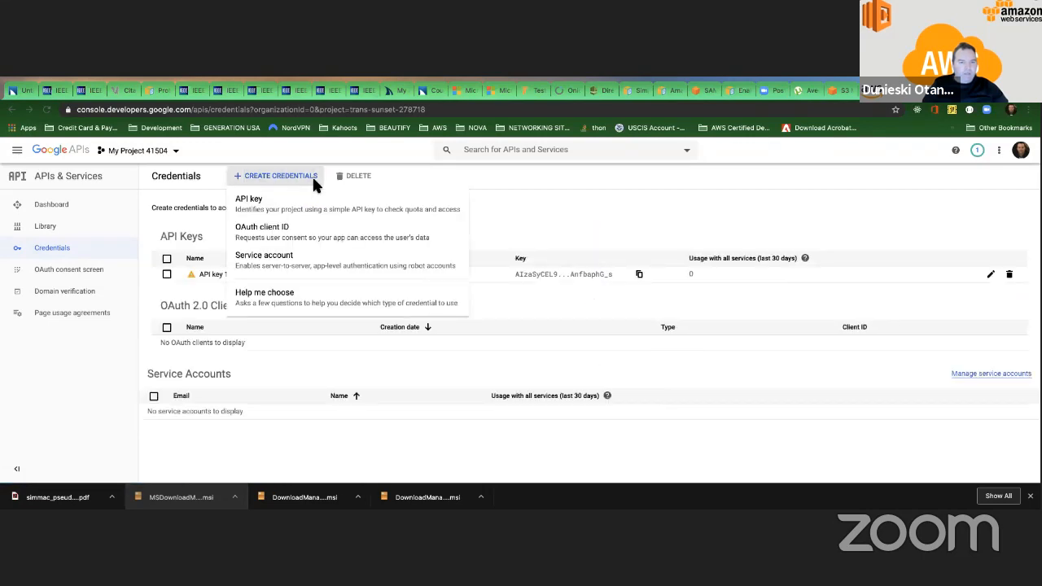
{"action": "left_click", "coordinate": [269, 234]}
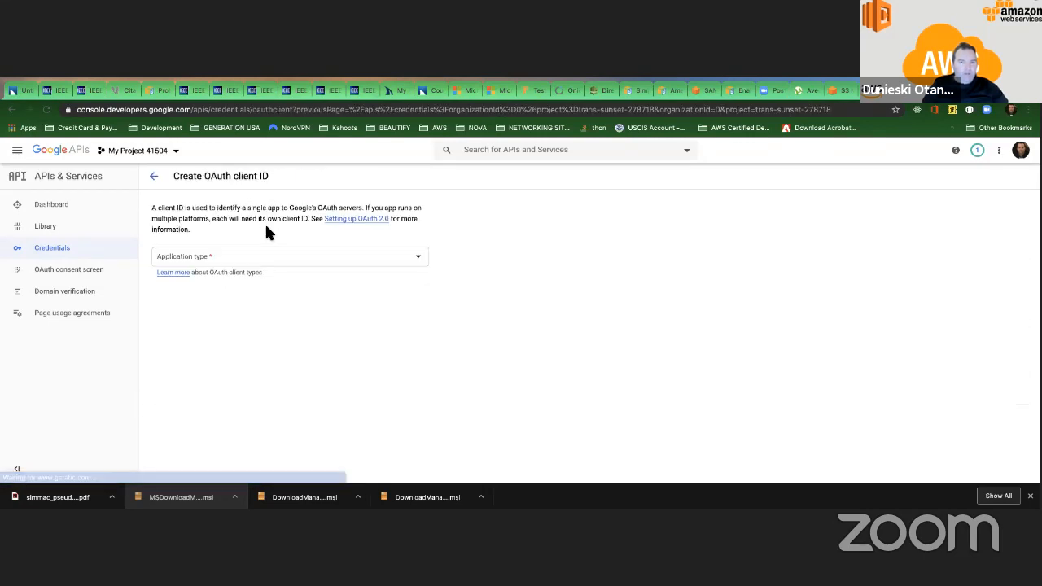
{"action": "left_click", "coordinate": [227, 261]}
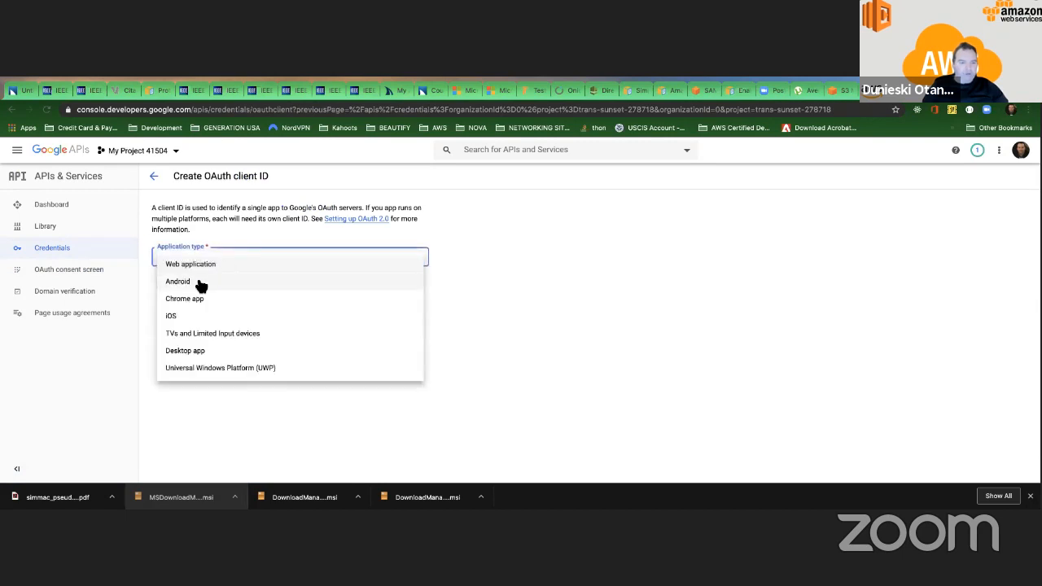
{"action": "left_click", "coordinate": [199, 265]}
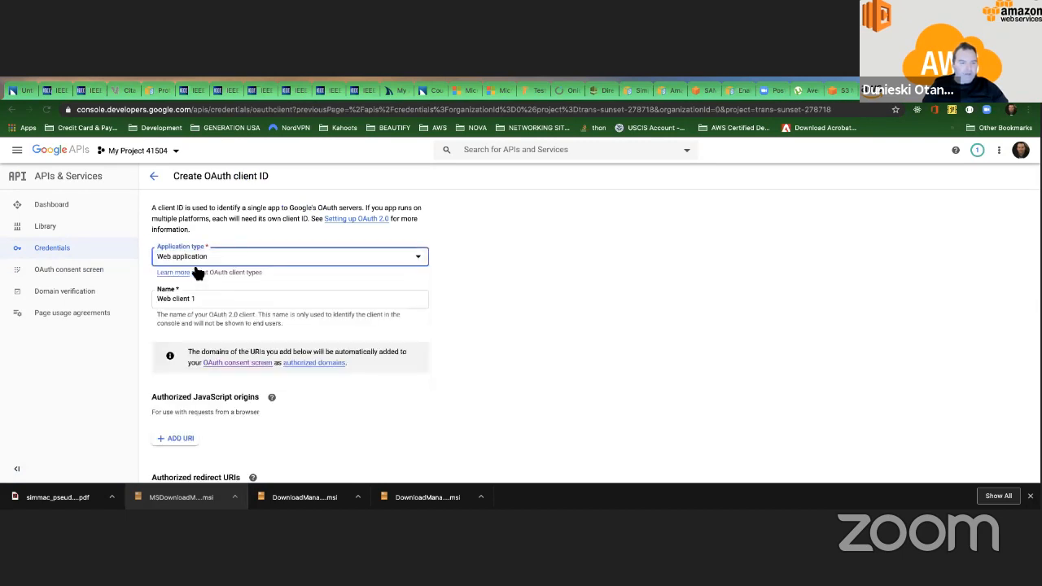
{"action": "scroll", "coordinate": [202, 306], "scroll_direction": "down", "scroll_amount": 2}
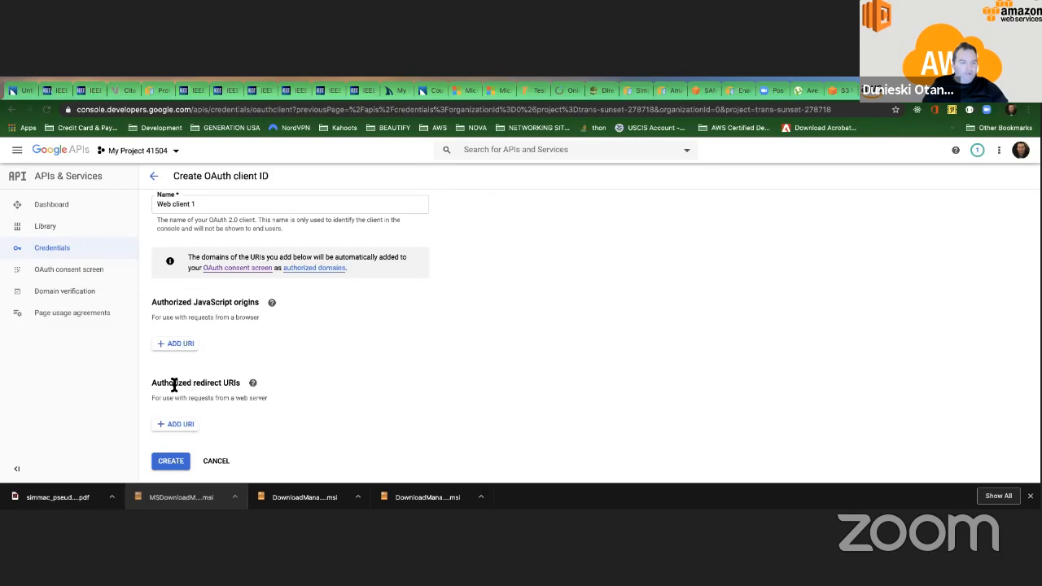
{"action": "left_click", "coordinate": [171, 460]}
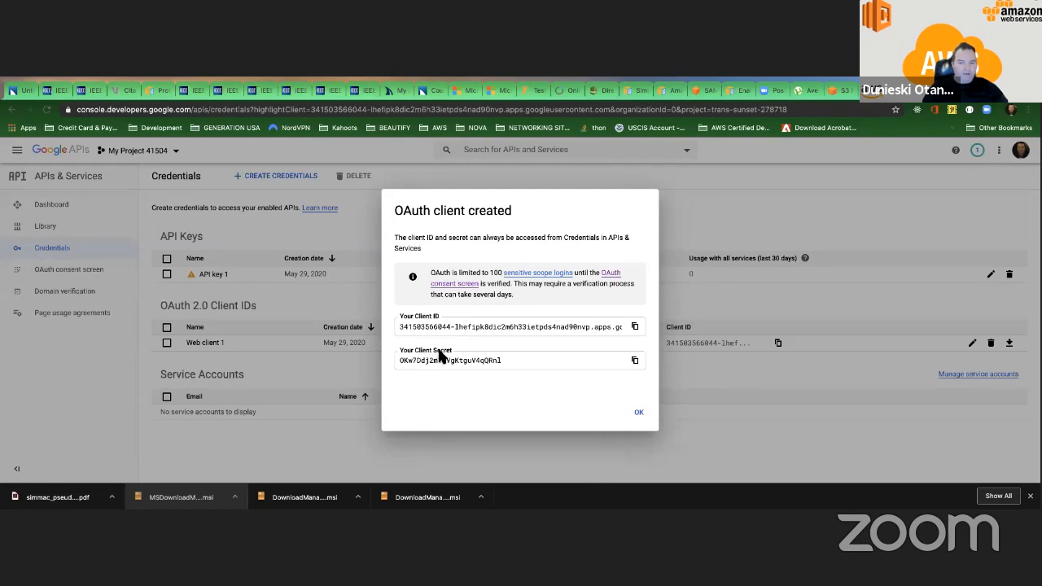
Copy the new OAuth client ID and paste it as the Google Client ID in Cognito's Google+ authentication provider settings.
{"action": "left_click", "coordinate": [635, 326]}
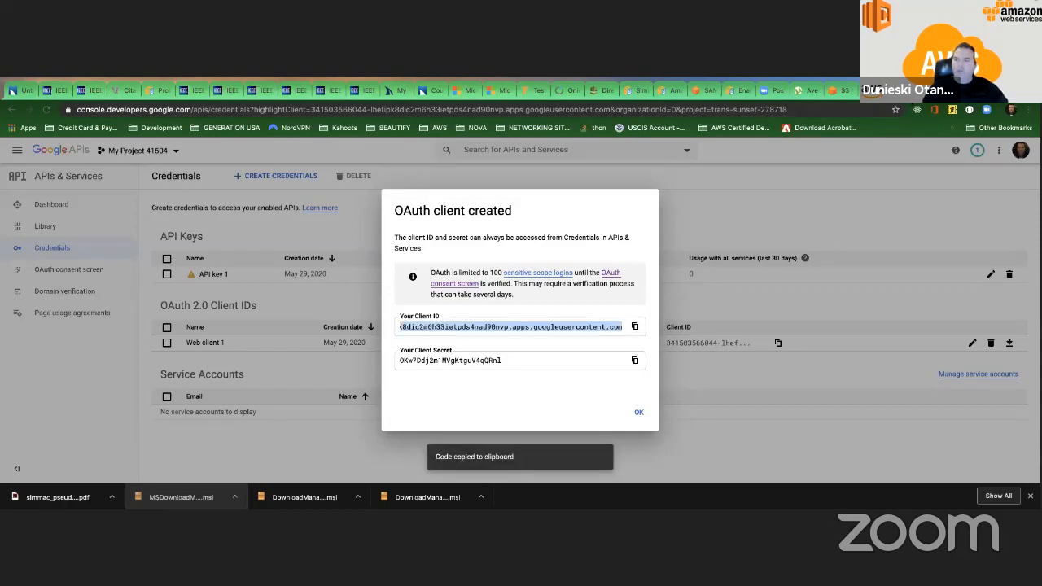
{"action": "left_click", "coordinate": [894, 96]}
{"action": "left_click", "coordinate": [366, 318]}
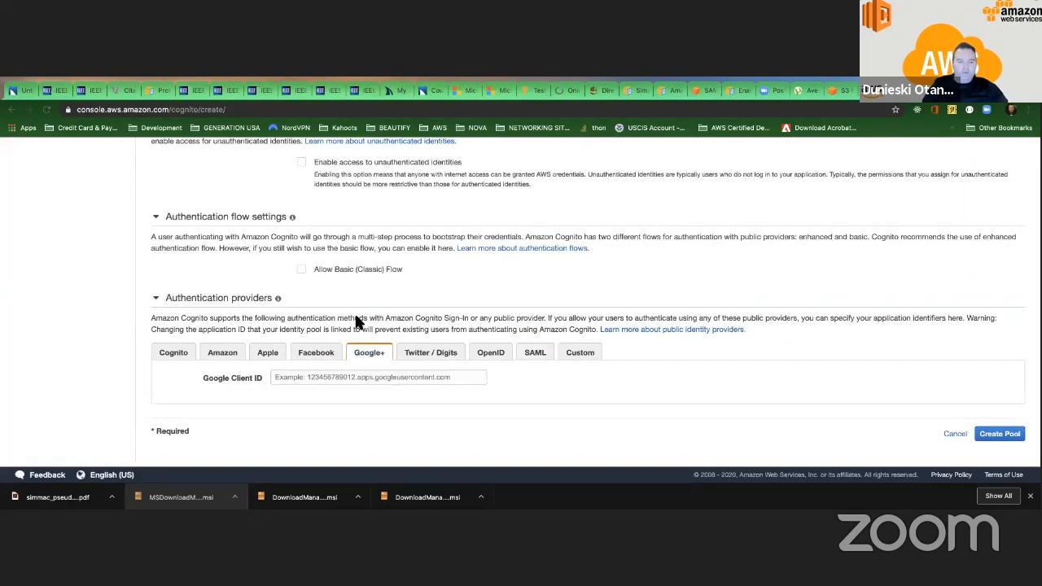
{"action": "left_click", "coordinate": [287, 377]}
{"action": "key", "text": "ctrl+v"}
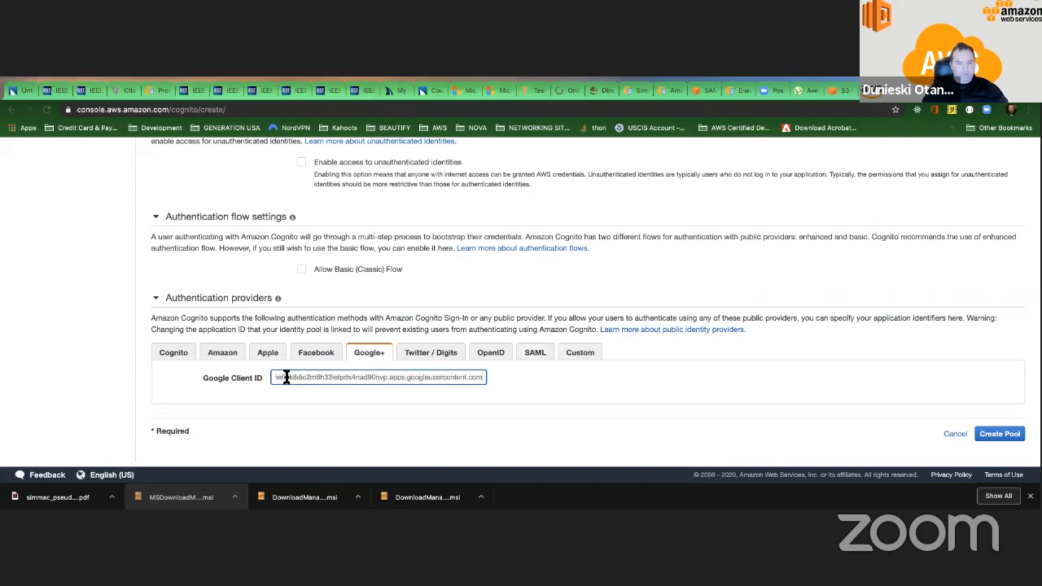
{"action": "left_click", "coordinate": [533, 384]}
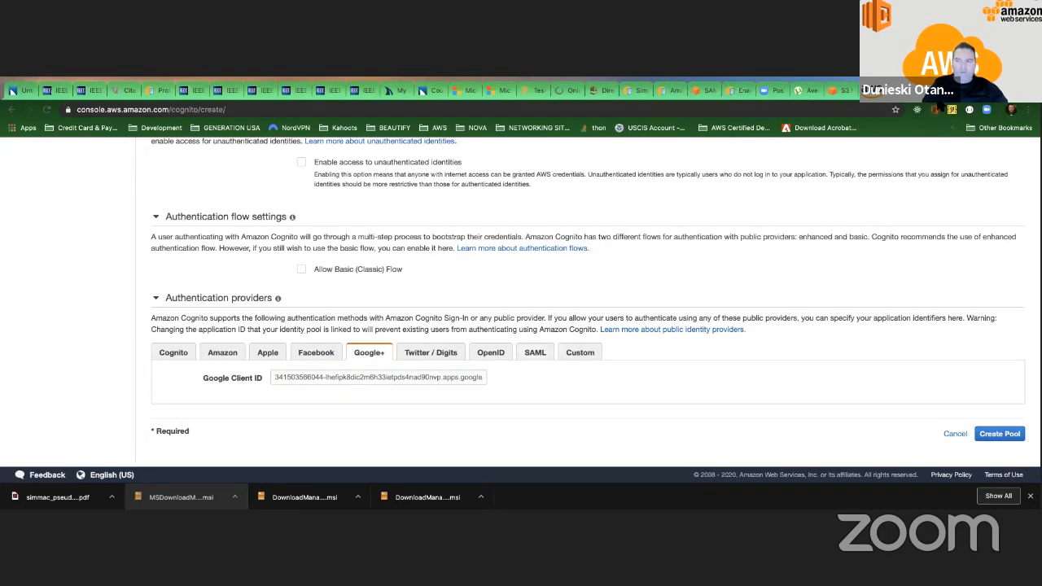
View the MyCognitoUserPool details, and return to the new identity pool form to review its upper settings.
{"action": "left_click", "coordinate": [944, 92]}
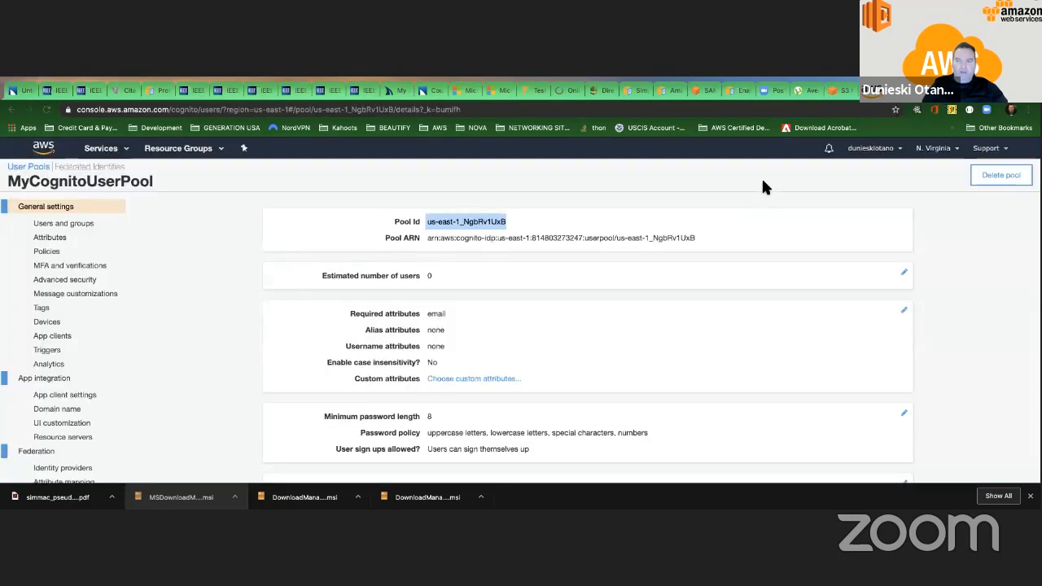
{"action": "left_click", "coordinate": [905, 91]}
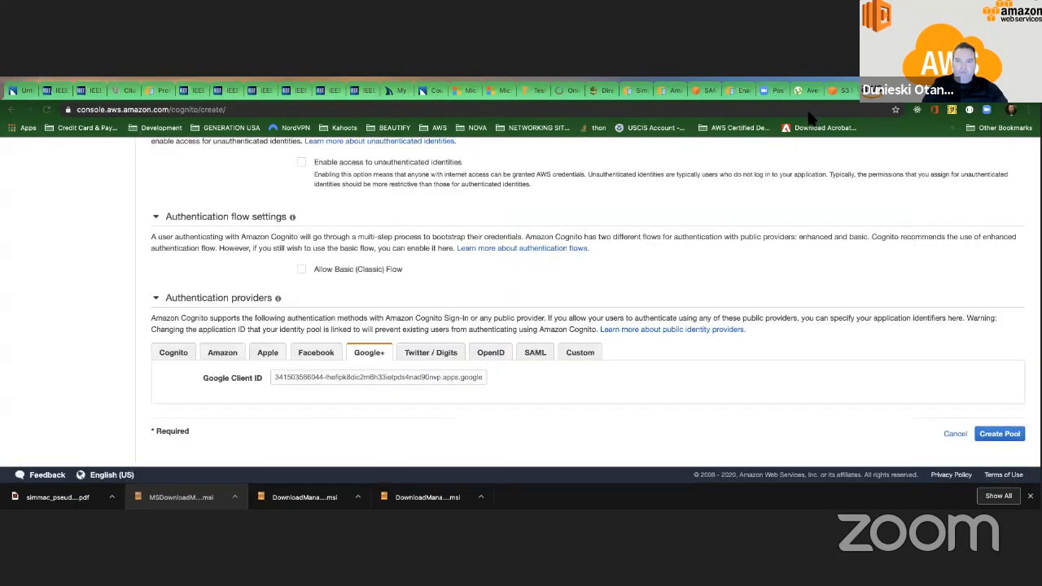
{"action": "scroll", "coordinate": [688, 145], "scroll_direction": "up", "scroll_amount": 5}
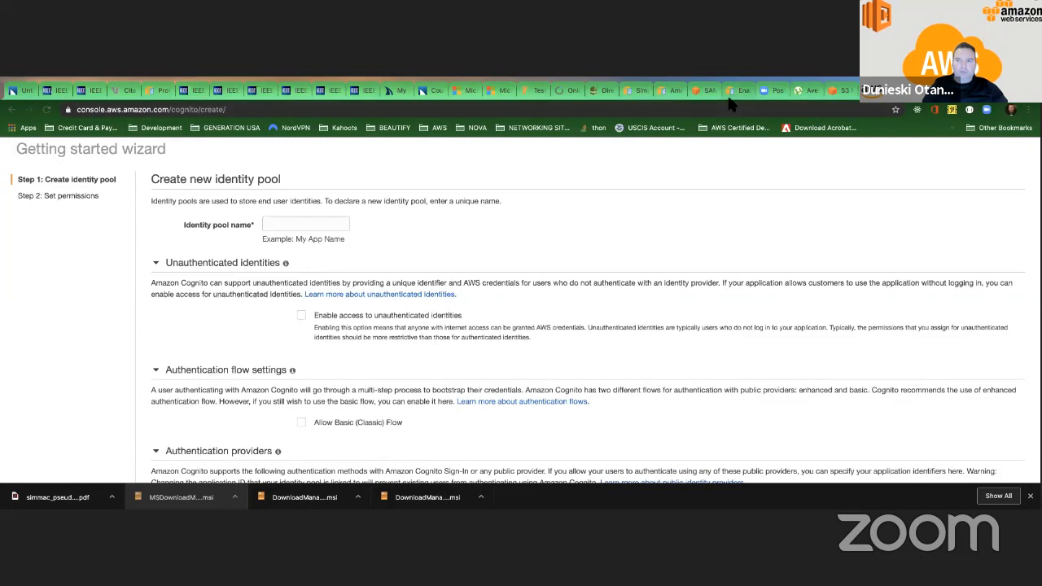
Return to the Google APIs console, highlight "OAuth" in the OAuth client created dialog, and close the dialog.
{"action": "left_click", "coordinate": [892, 92]}
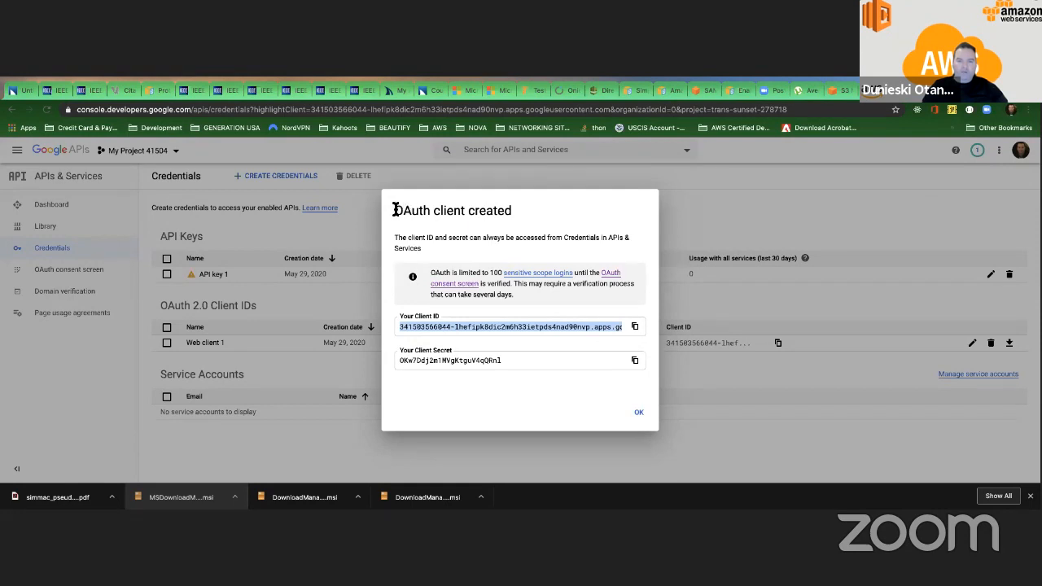
{"action": "left_click_drag", "start_coordinate": [429, 210], "coordinate": [394, 210]}
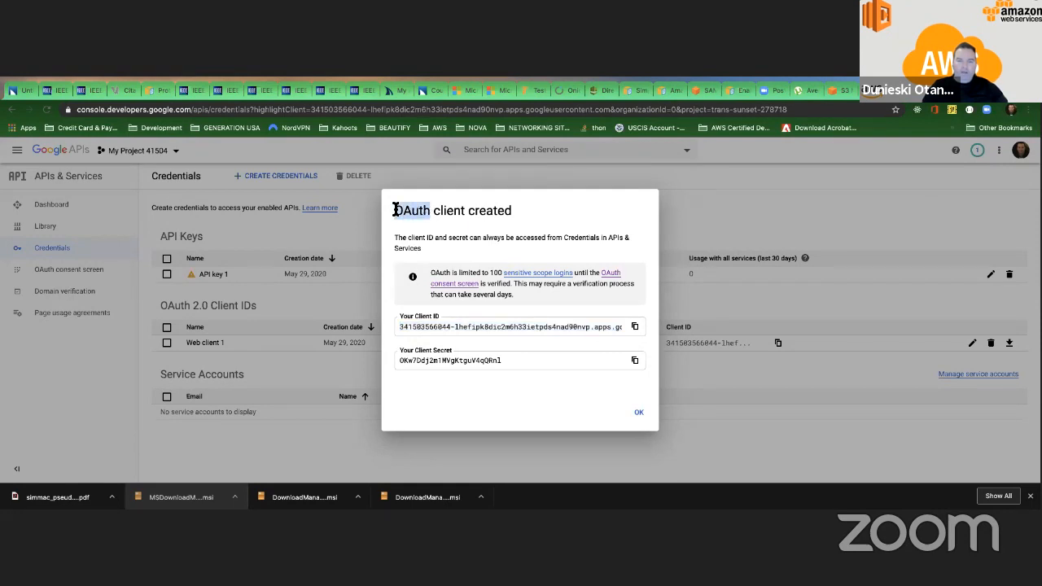
{"action": "left_click", "coordinate": [515, 212]}
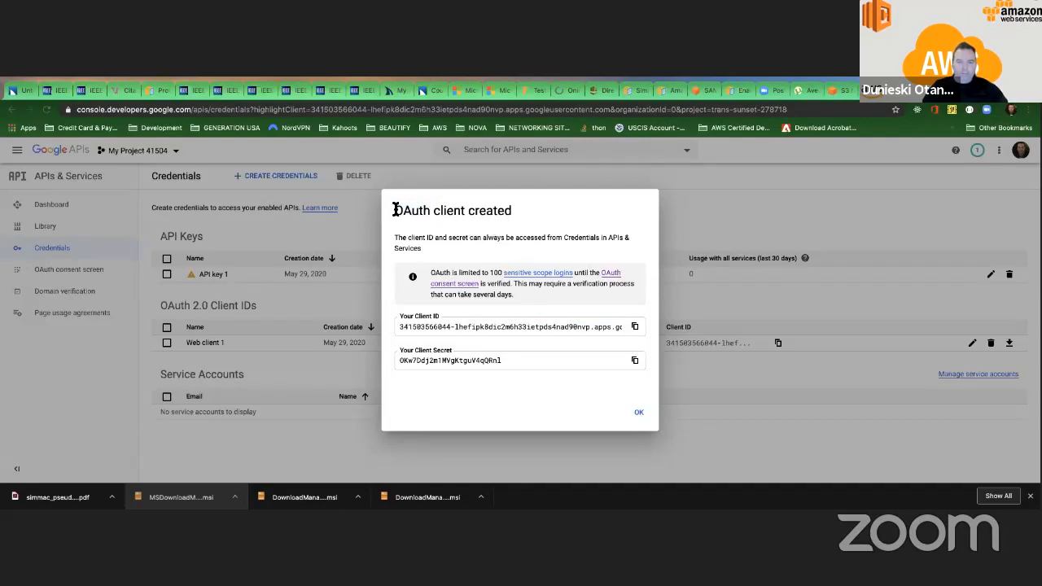
{"action": "left_click_drag", "start_coordinate": [394, 210], "coordinate": [432, 210]}
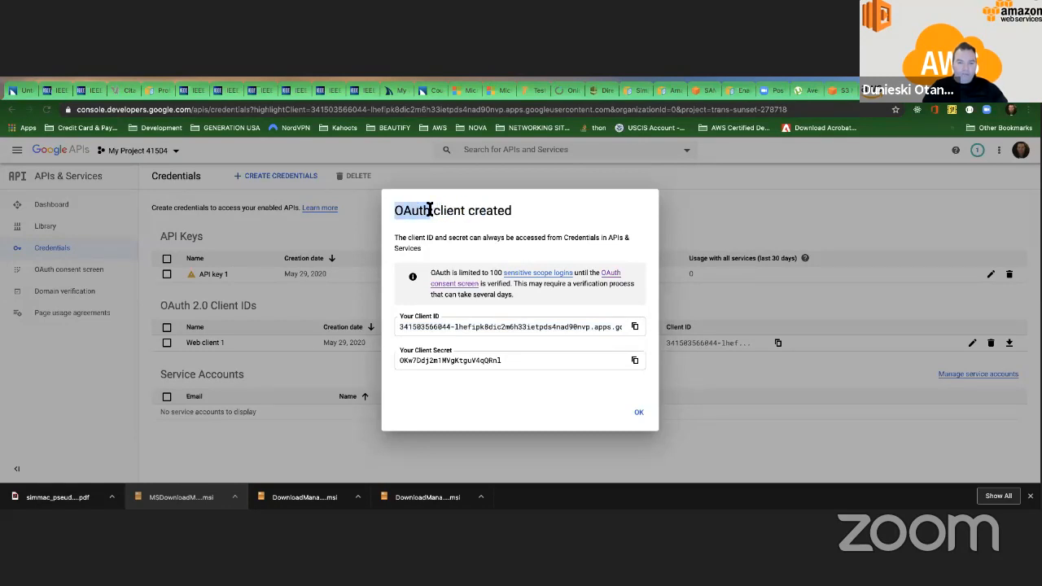
{"action": "left_click", "coordinate": [485, 212]}
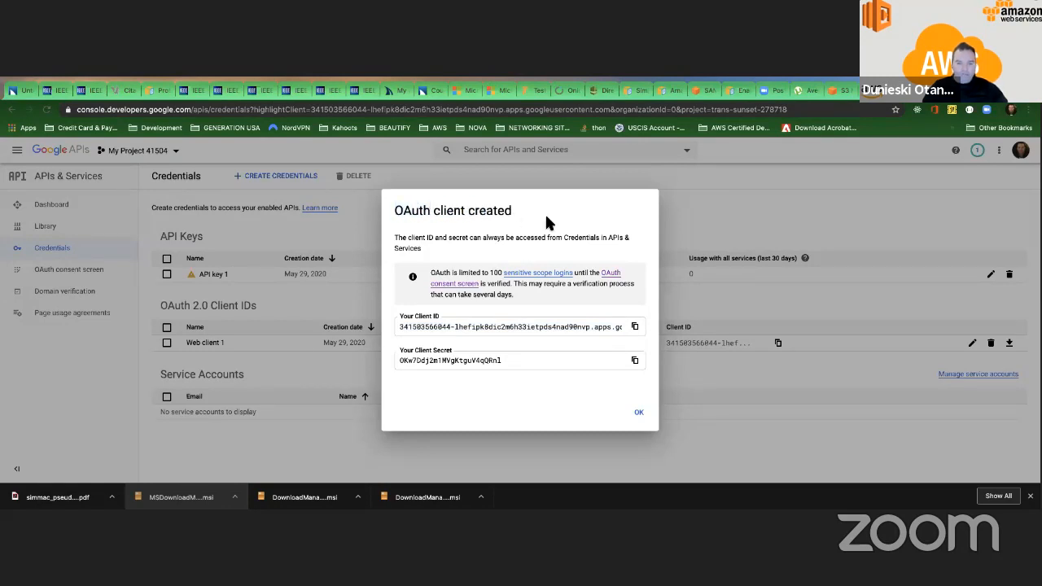
{"action": "left_click", "coordinate": [638, 411]}
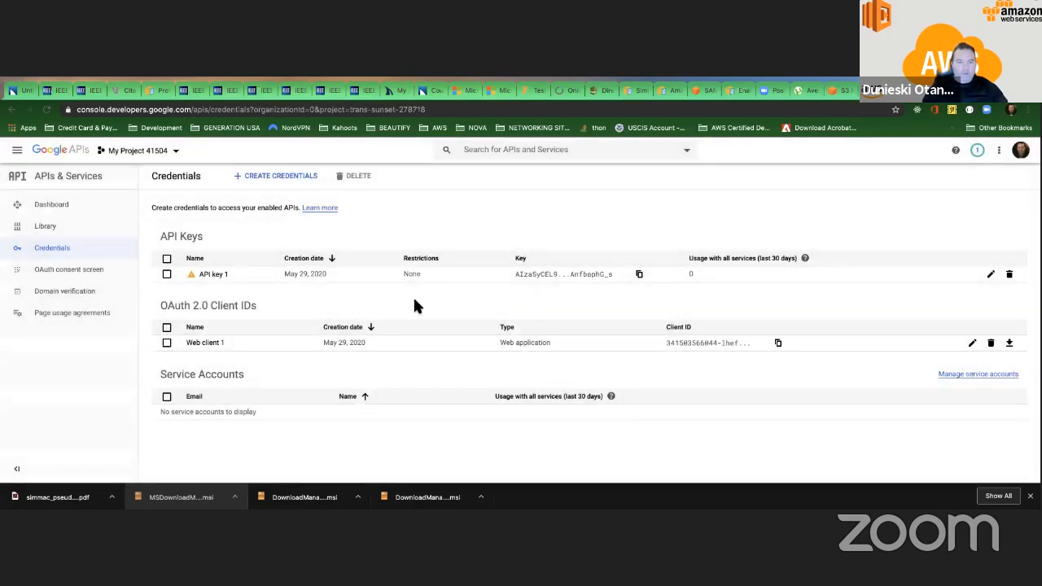
{"action": "key", "text": "ctrl+Left"}
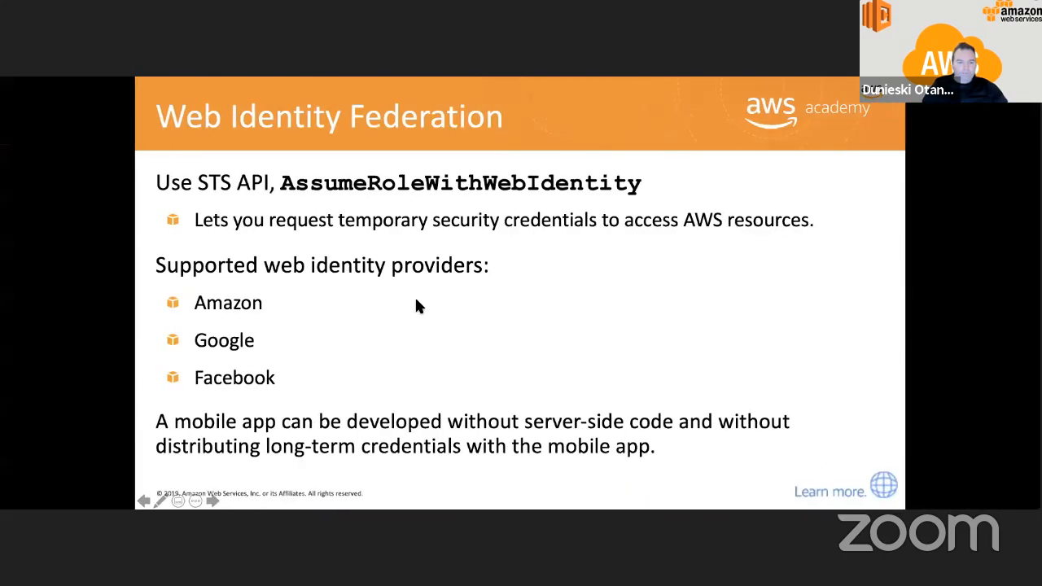
{"action": "key", "text": "Right"}
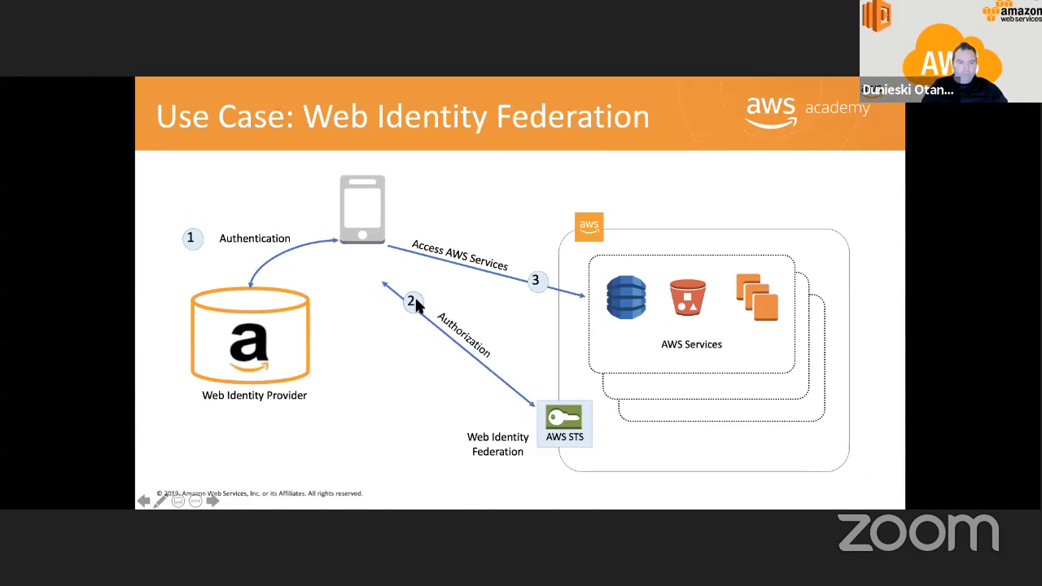
{"action": "key", "text": "Right"}
{"action": "key", "text": "Left"}
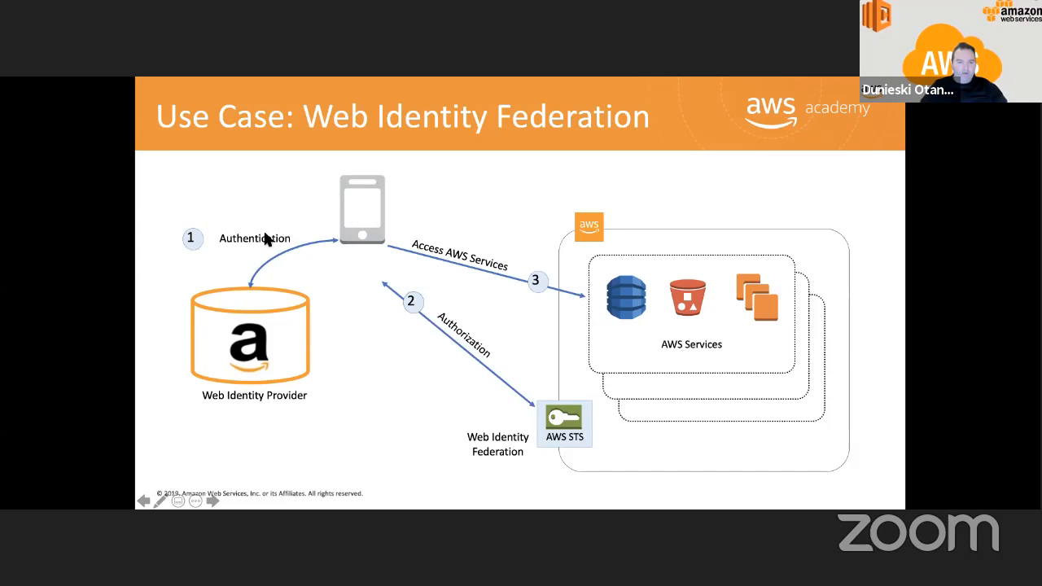
{"action": "left_click", "coordinate": [245, 286]}
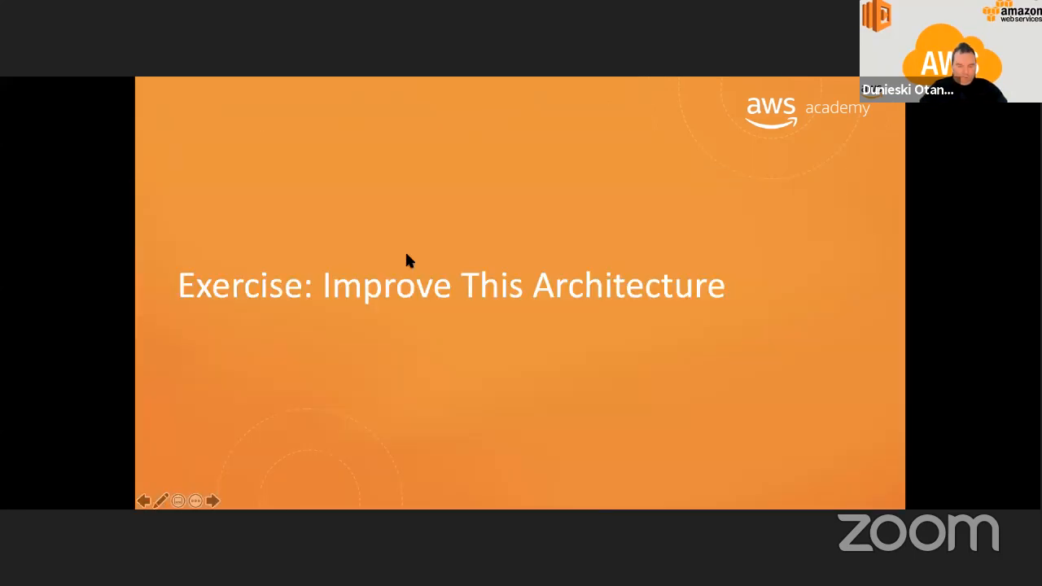
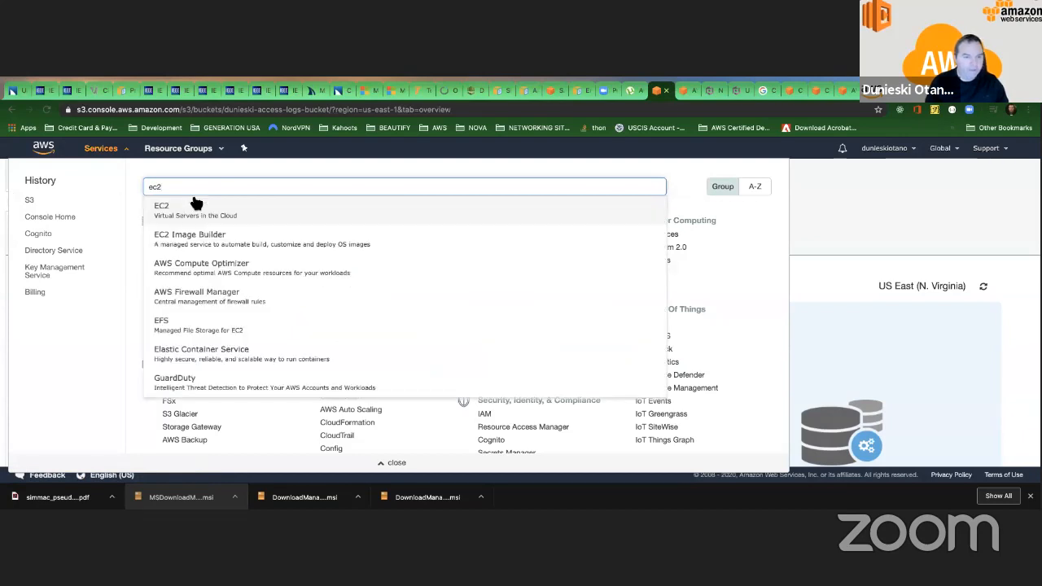
Open the EC2 service and start launching a new instance.
{"action": "left_click", "coordinate": [239, 214]}
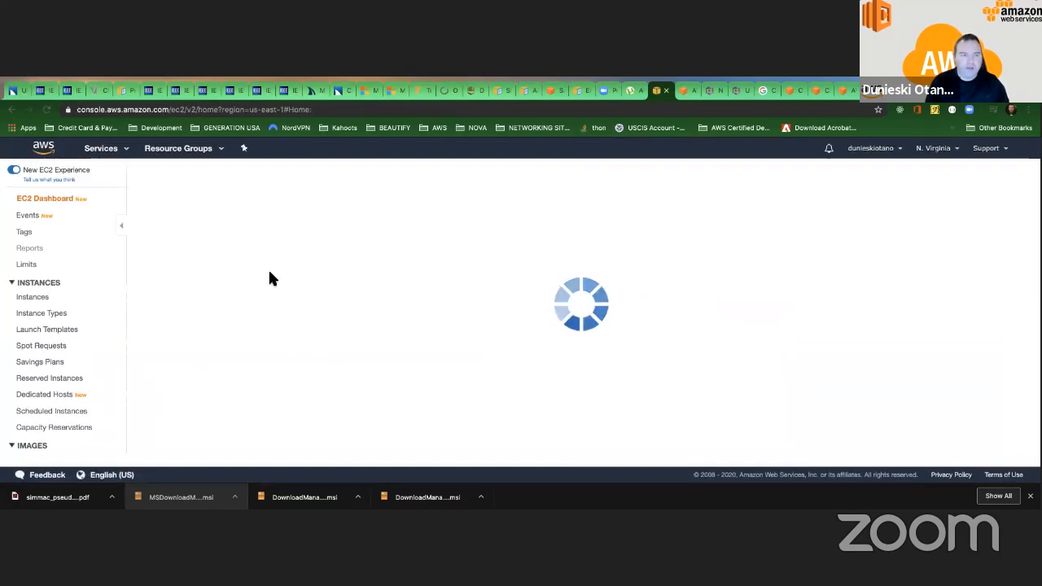
{"action": "scroll", "coordinate": [207, 317], "scroll_direction": "down", "scroll_amount": 2}
{"action": "scroll", "coordinate": [208, 319], "scroll_direction": "down", "scroll_amount": 3}
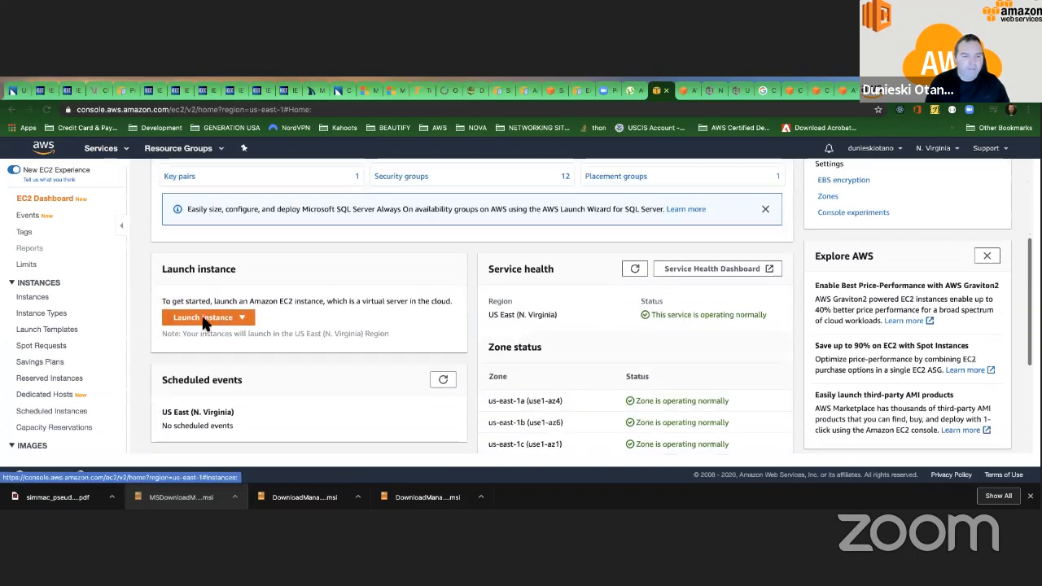
{"action": "left_click", "coordinate": [207, 309]}
{"action": "left_click", "coordinate": [205, 327]}
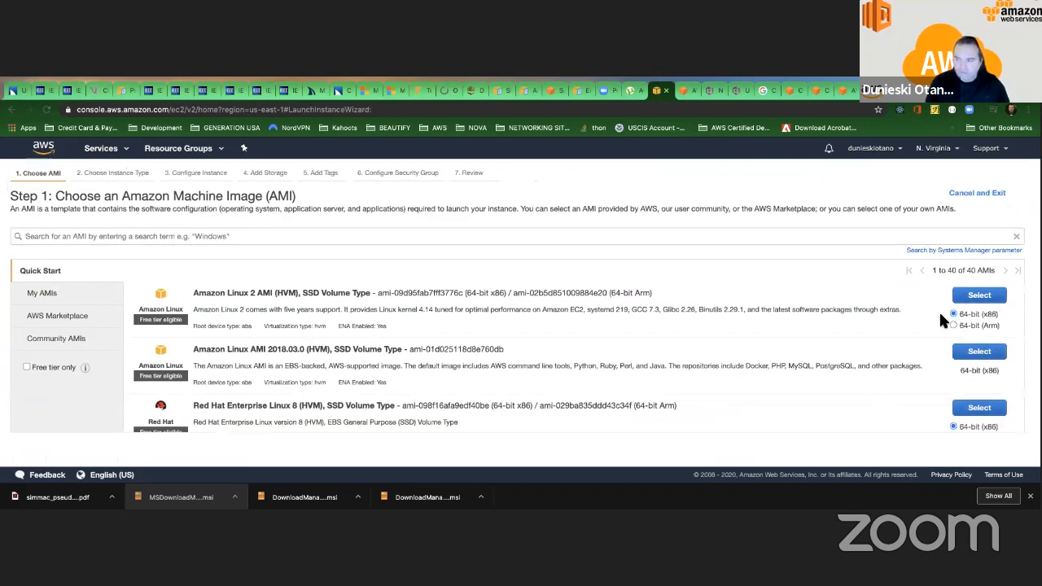
Choose the 64-bit (x86) Amazon Linux 2 AMI with t2.micro, and check the root volume's encryption options, leaving it Not Encrypted.
{"action": "left_click", "coordinate": [979, 296]}
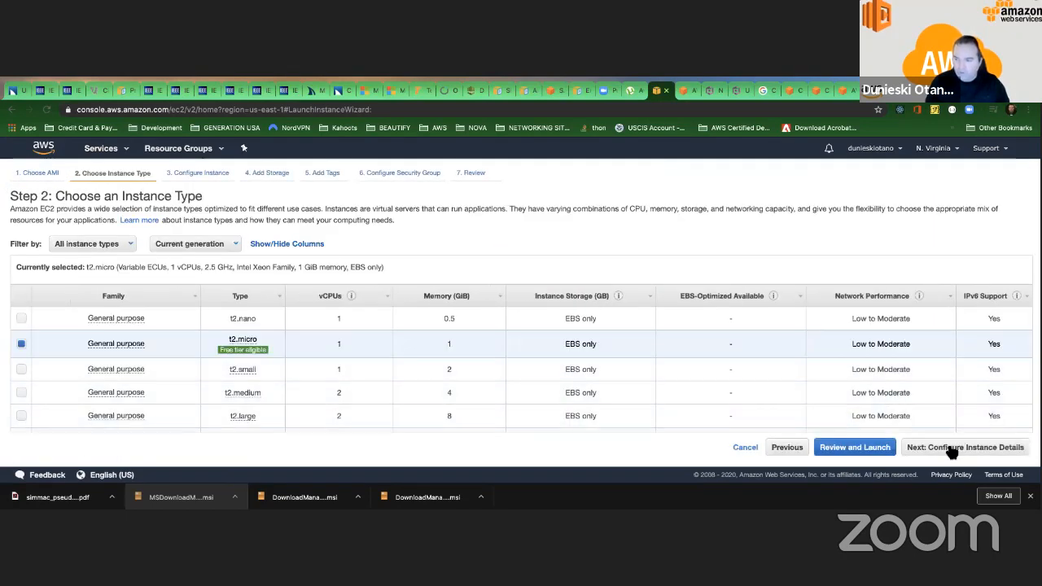
{"action": "left_click", "coordinate": [950, 453]}
{"action": "left_click", "coordinate": [974, 452]}
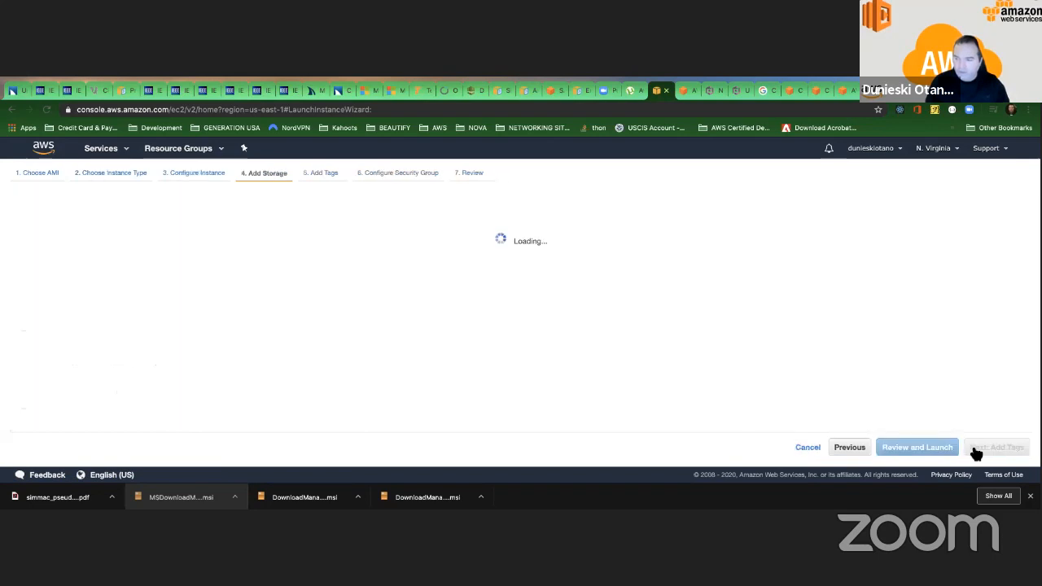
{"action": "left_click", "coordinate": [790, 292]}
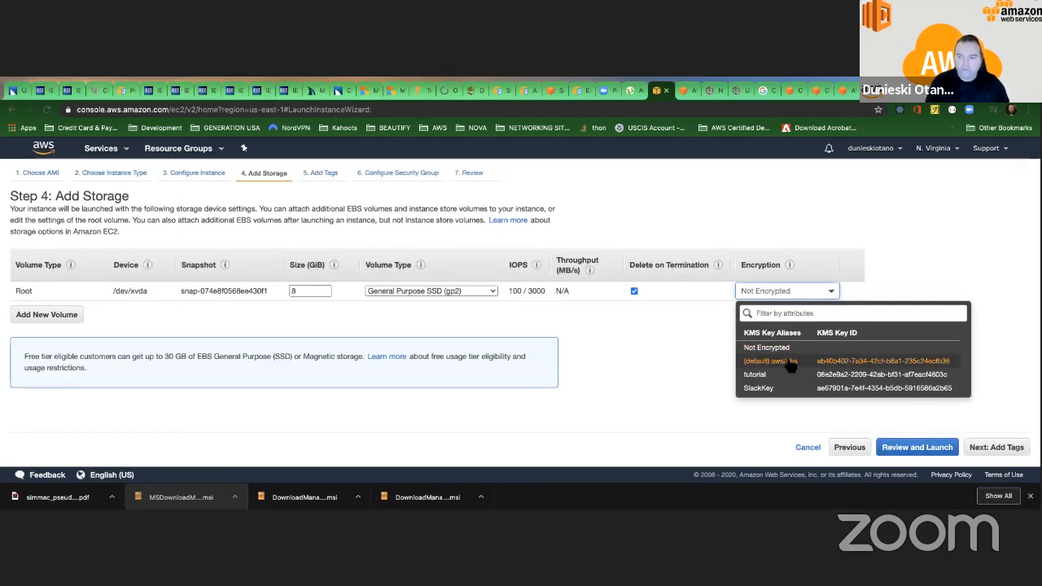
{"action": "left_click", "coordinate": [691, 326]}
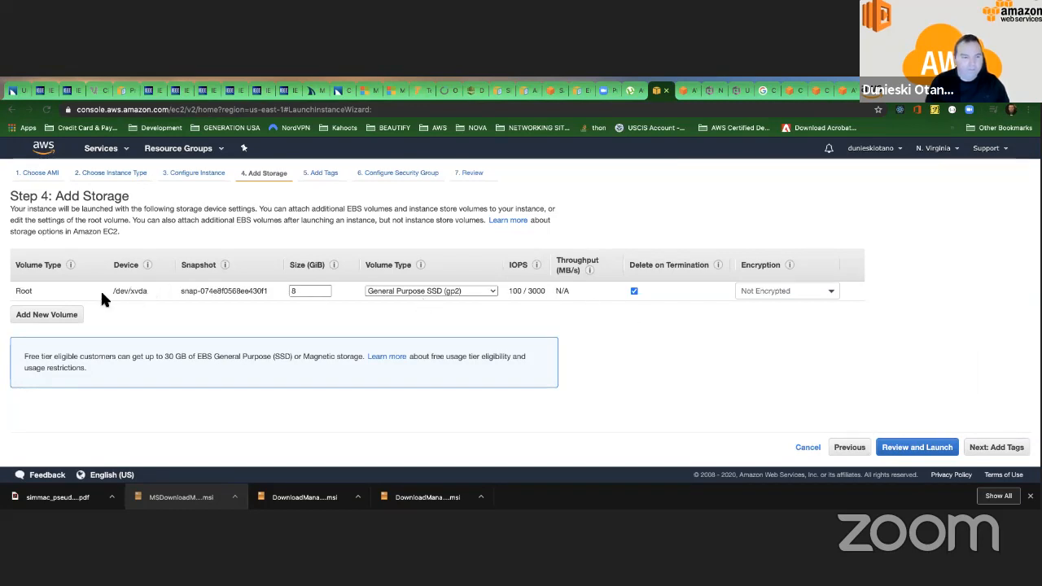
Launch the instance without a key pair, acknowledging that connecting to it will not be possible.
{"action": "left_click", "coordinate": [934, 454]}
{"action": "left_click", "coordinate": [1009, 447]}
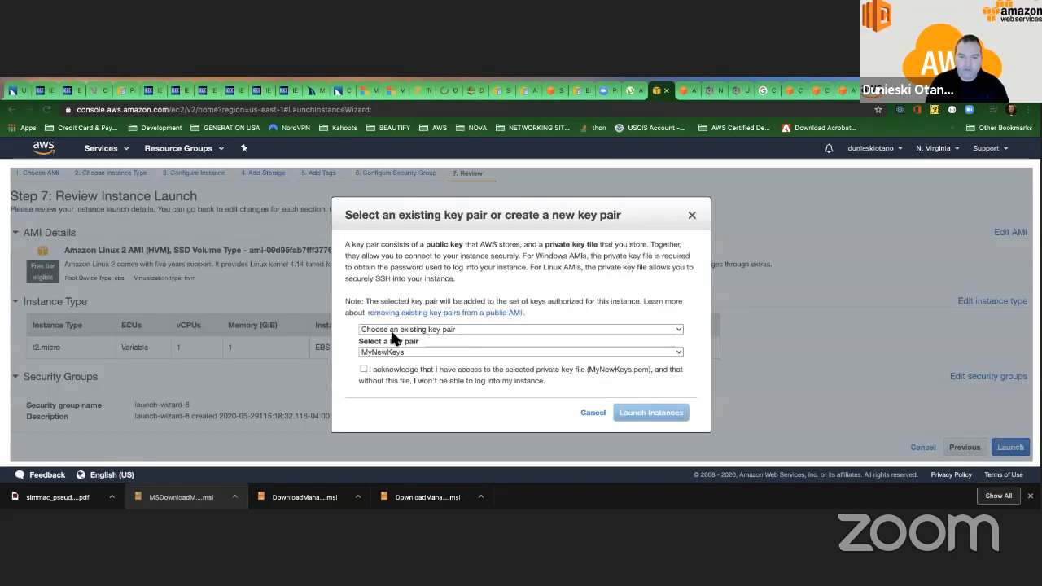
{"action": "left_click", "coordinate": [382, 329]}
{"action": "left_click", "coordinate": [379, 349]}
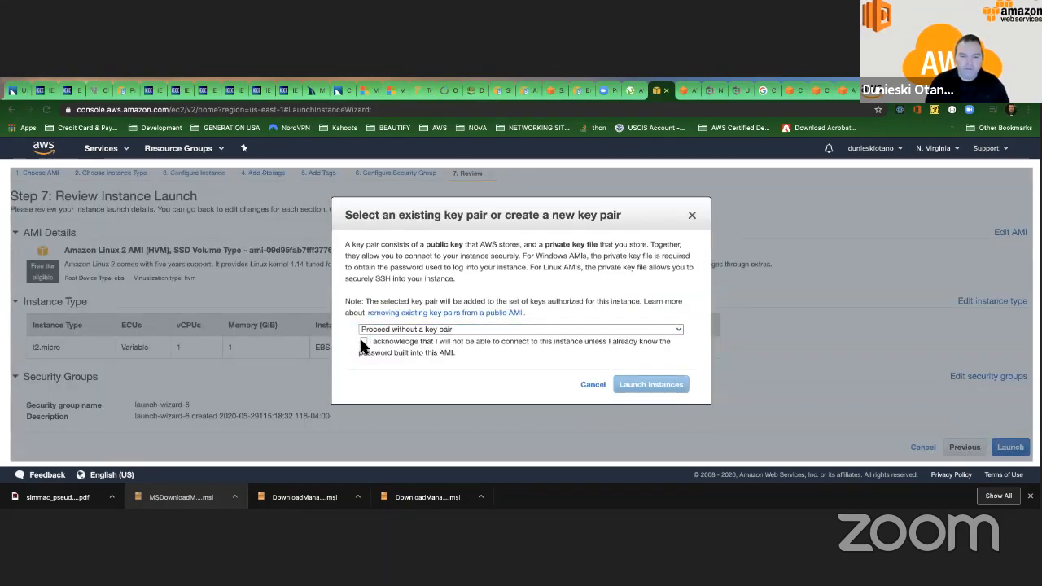
{"action": "left_click", "coordinate": [363, 341]}
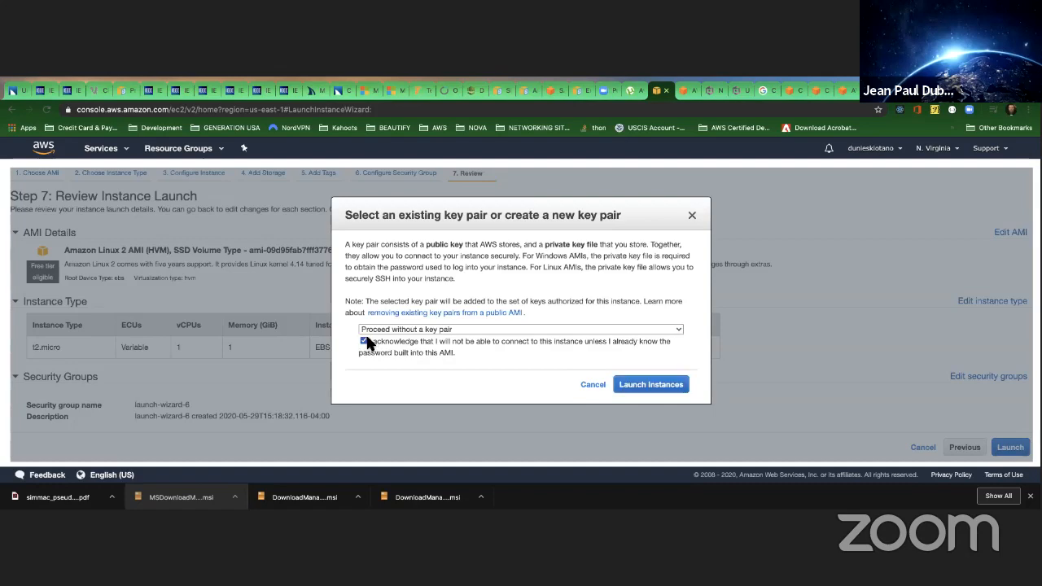
{"action": "left_click", "coordinate": [657, 386]}
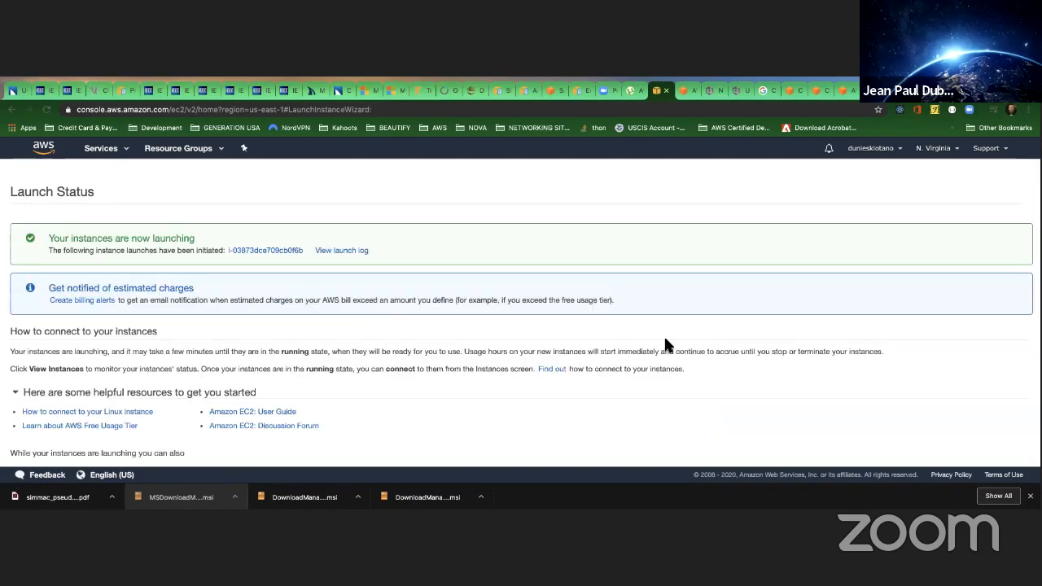
View the newly launched instance, and open the list of Elastic Block Store volumes.
{"action": "scroll", "coordinate": [664, 344], "scroll_direction": "down", "scroll_amount": 2}
{"action": "left_click", "coordinate": [1002, 454]}
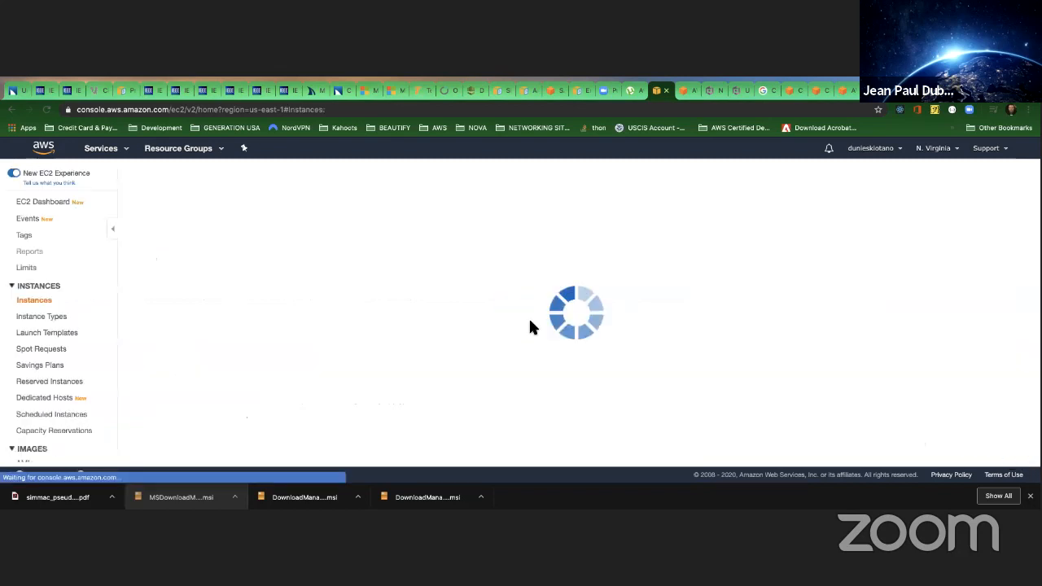
{"action": "scroll", "coordinate": [47, 259], "scroll_direction": "down", "scroll_amount": 5}
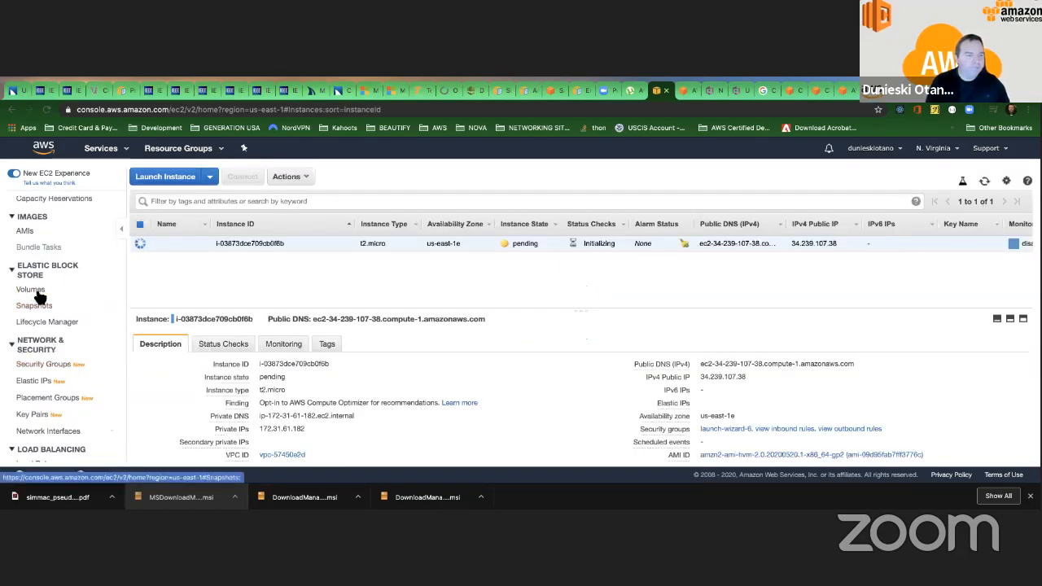
{"action": "left_click", "coordinate": [36, 290]}
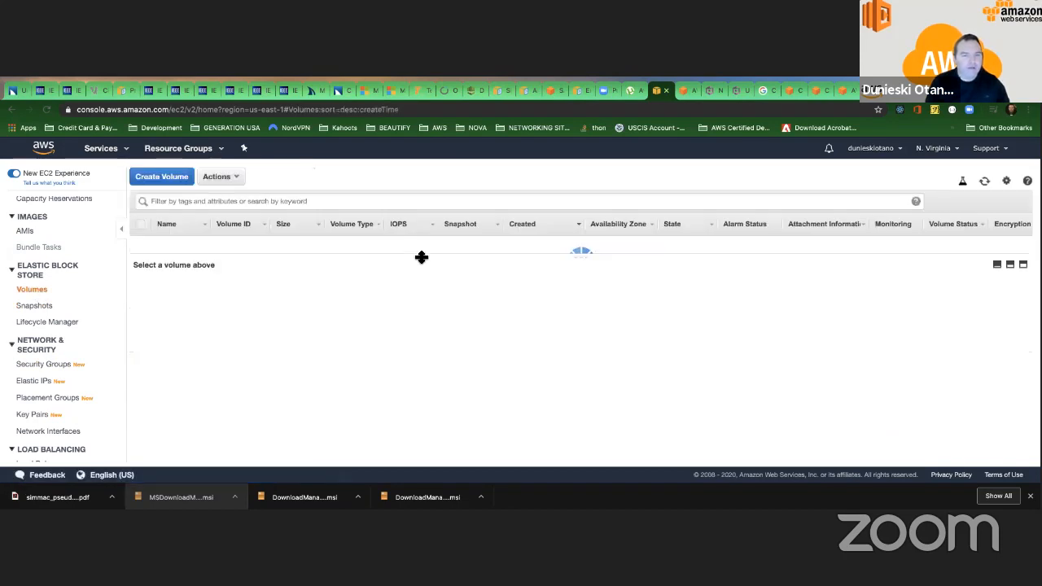
Create a snapshot of the new instance's 8 GiB volume with the description "MySnapshot".
{"action": "right_click", "coordinate": [361, 245]}
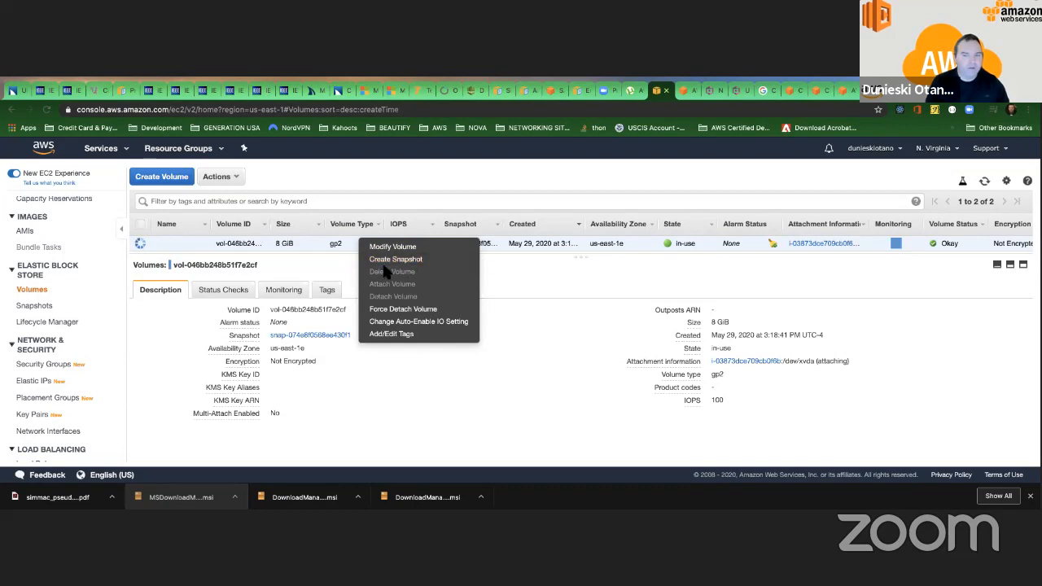
{"action": "left_click", "coordinate": [431, 258]}
{"action": "left_click", "coordinate": [275, 270]}
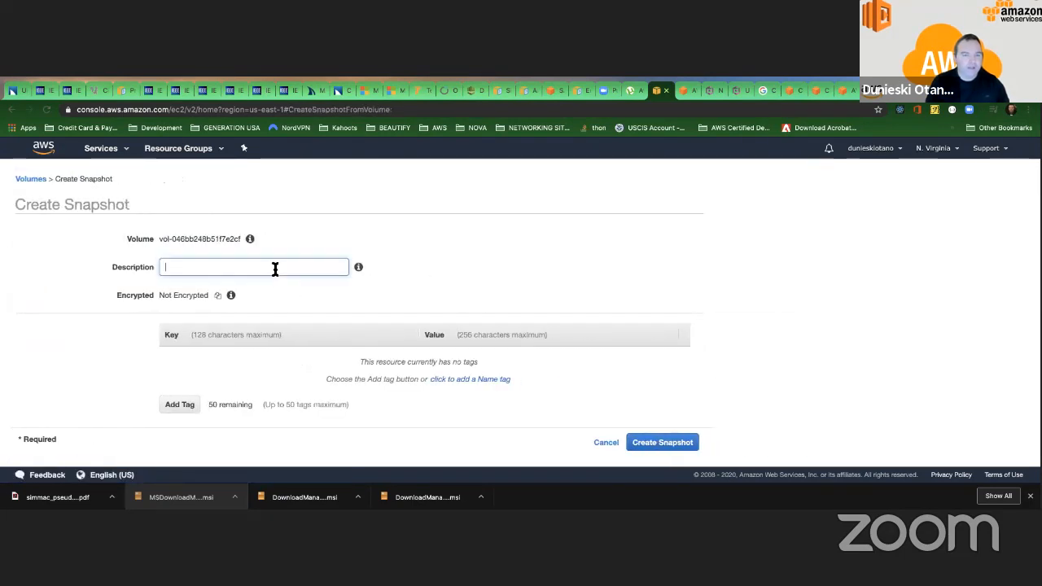
{"action": "type", "text": "M"}
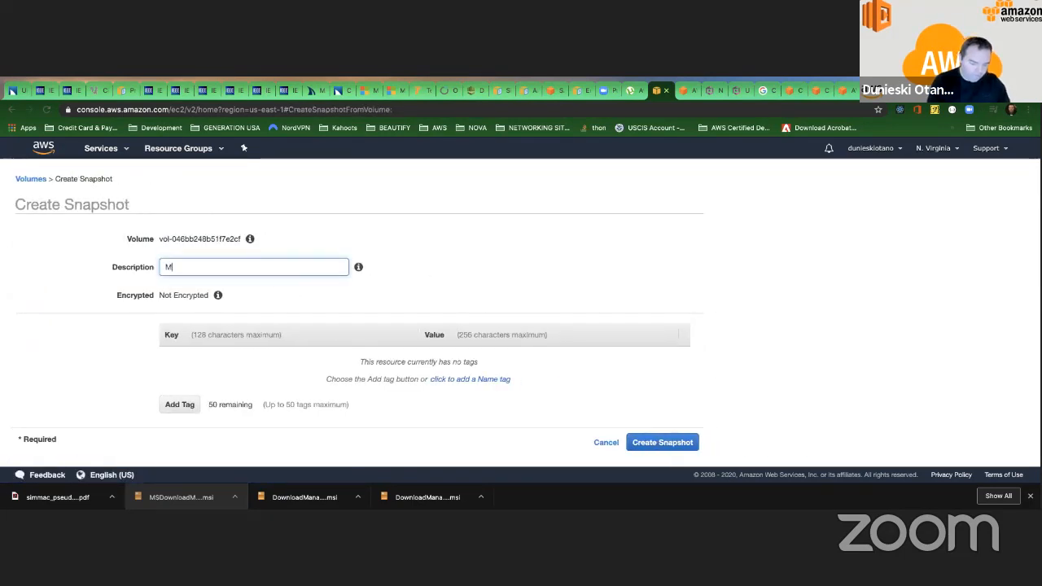
{"action": "type", "text": "ySnapshot"}
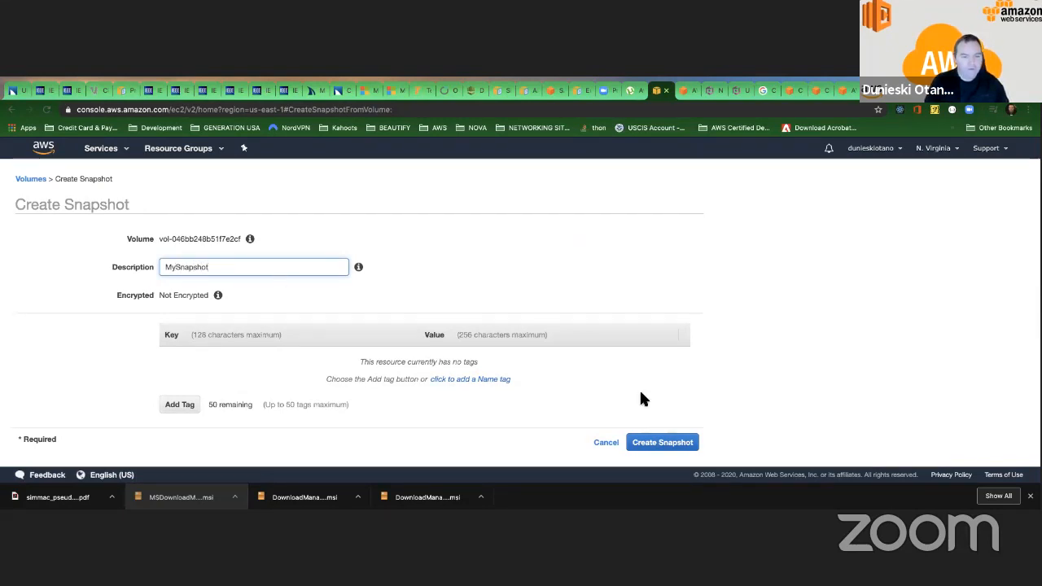
{"action": "left_click", "coordinate": [679, 440]}
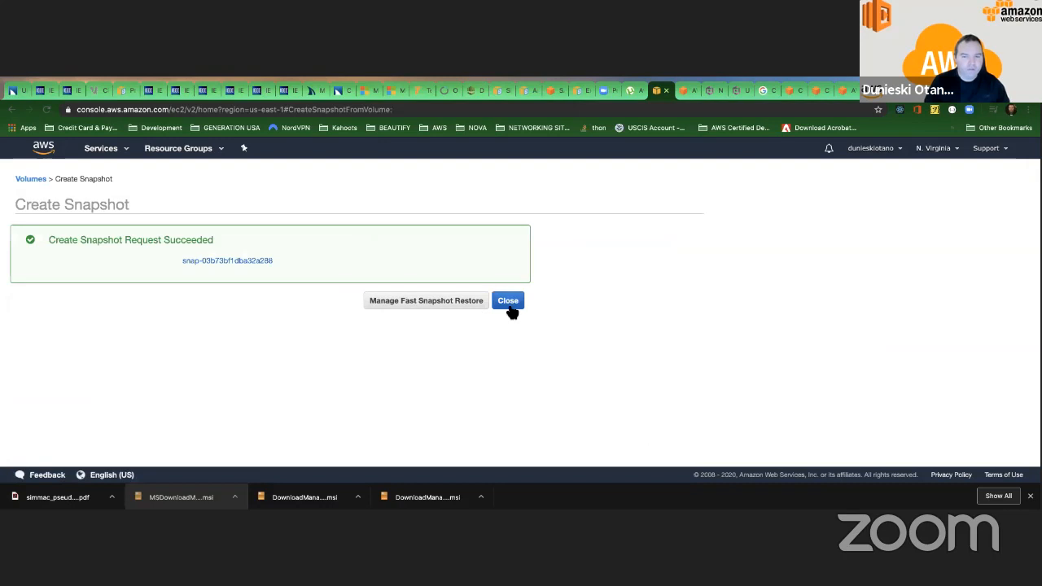
{"action": "left_click", "coordinate": [509, 303]}
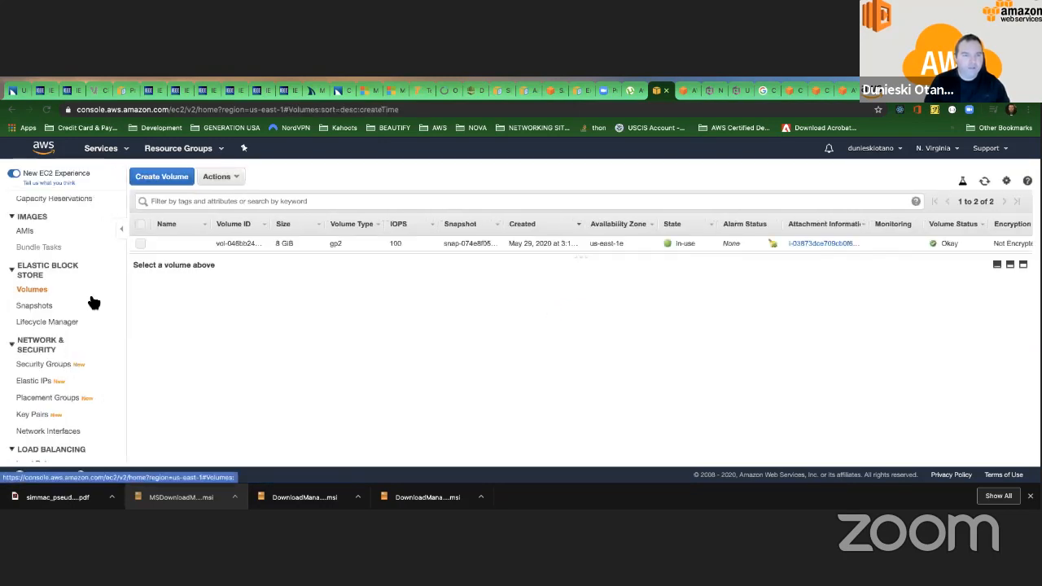
Open the list of Elastic Block Store snapshots.
{"action": "scroll", "coordinate": [92, 302], "scroll_direction": "down", "scroll_amount": 2}
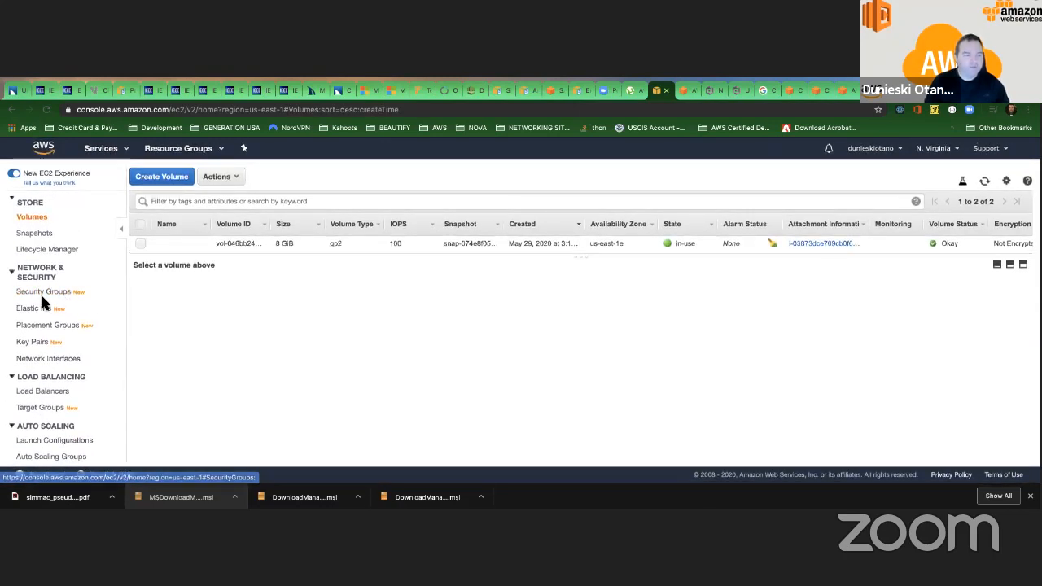
{"action": "left_click", "coordinate": [36, 233]}
{"action": "scroll", "coordinate": [320, 305], "scroll_direction": "up", "scroll_amount": 2}
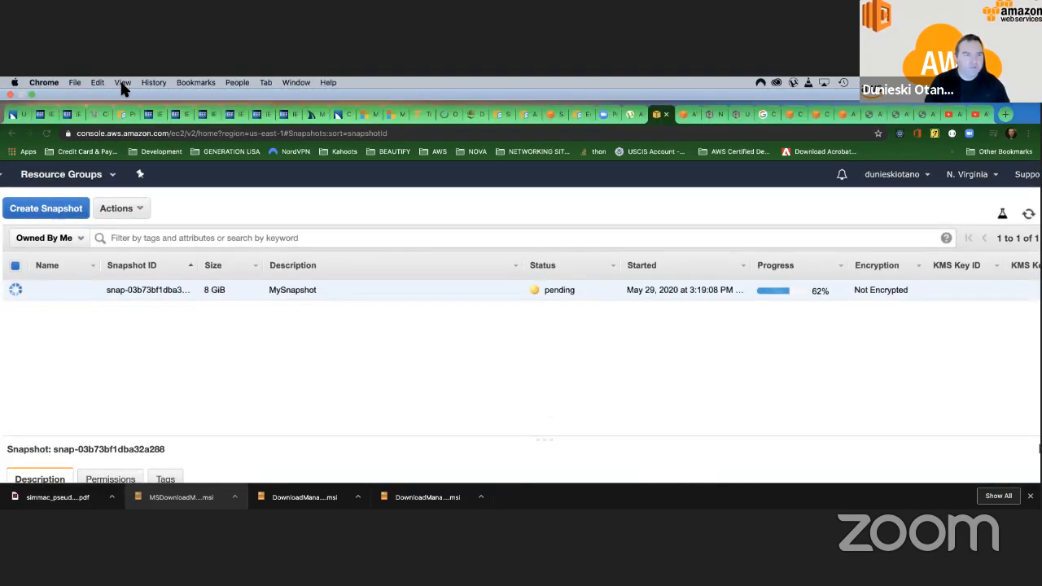
{"action": "left_click", "coordinate": [122, 82]}
{"action": "left_click", "coordinate": [161, 174]}
Start creating a volume from MySnapshot with encryption enabled and the master key (default) aws/ebs.
{"action": "right_click", "coordinate": [407, 242]}
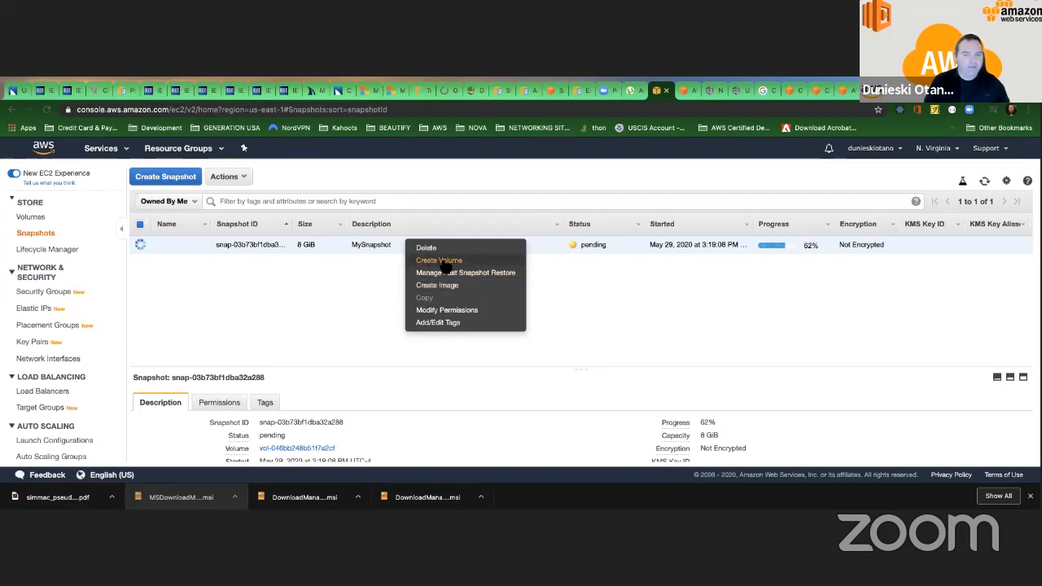
{"action": "left_click", "coordinate": [443, 261]}
{"action": "scroll", "coordinate": [408, 270], "scroll_direction": "down", "scroll_amount": 5}
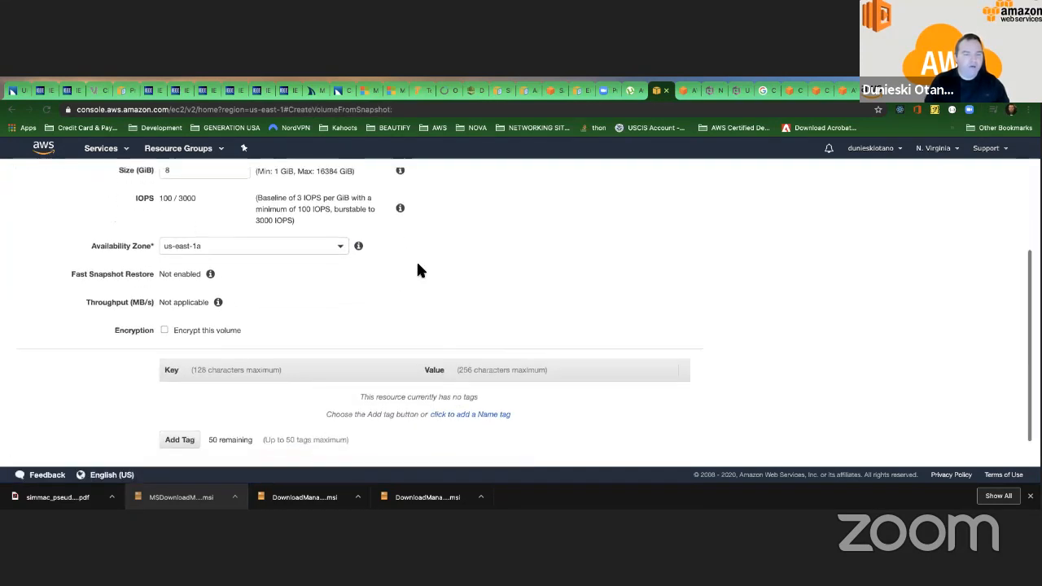
{"action": "left_click", "coordinate": [163, 310]}
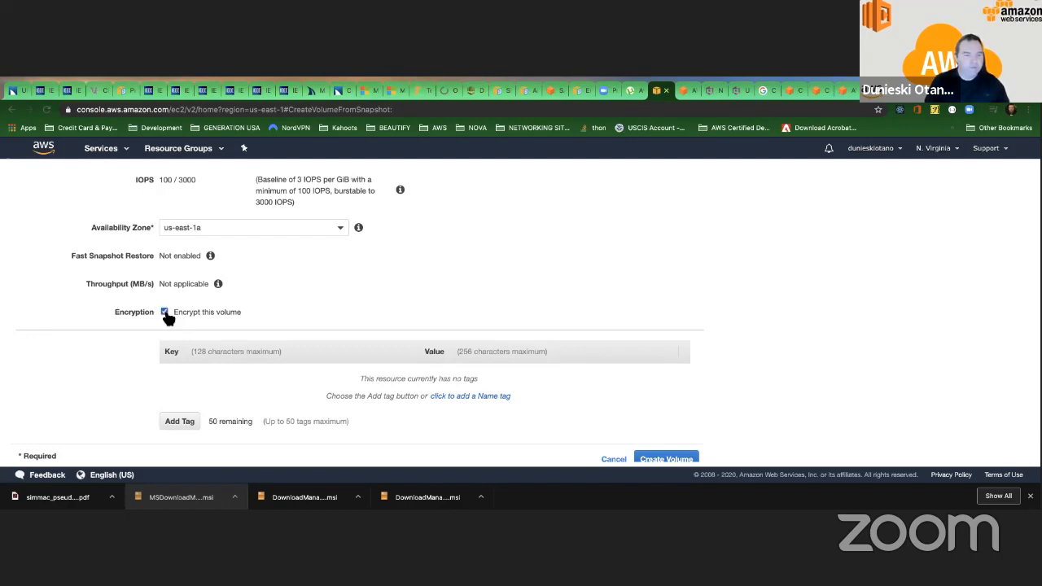
{"action": "left_click", "coordinate": [306, 348]}
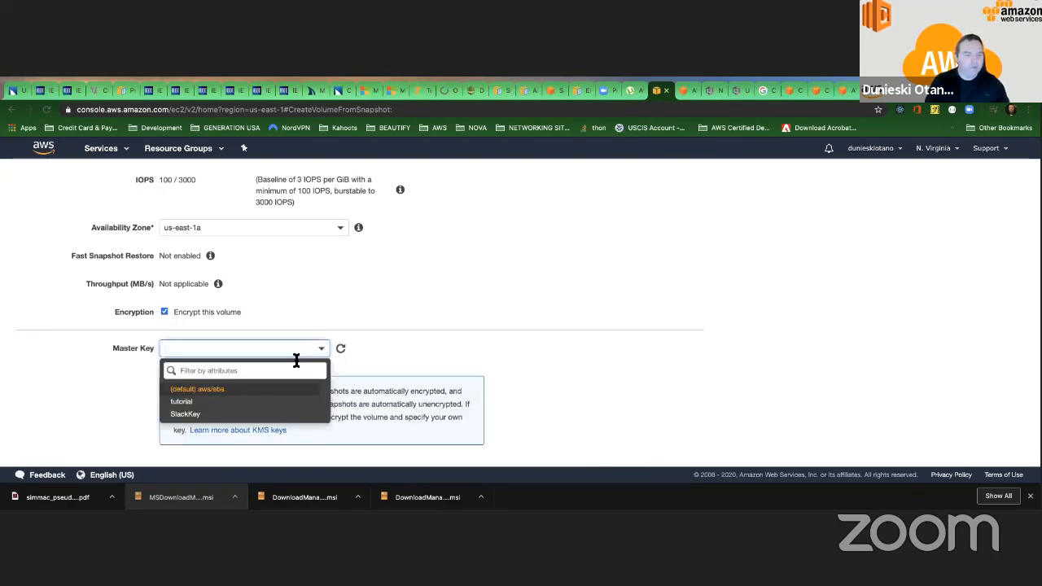
{"action": "left_click", "coordinate": [213, 396]}
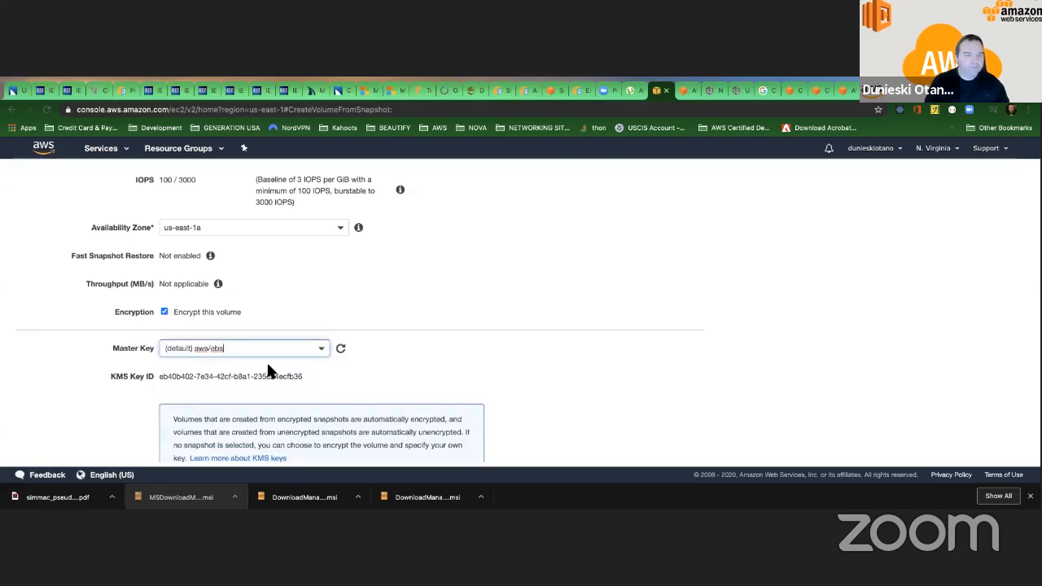
Review the KMS key details and volume settings, create the encrypted volume, and return to the snapshots list.
{"action": "scroll", "coordinate": [316, 364], "scroll_direction": "down", "scroll_amount": 1}
{"action": "scroll", "coordinate": [315, 364], "scroll_direction": "down", "scroll_amount": 2}
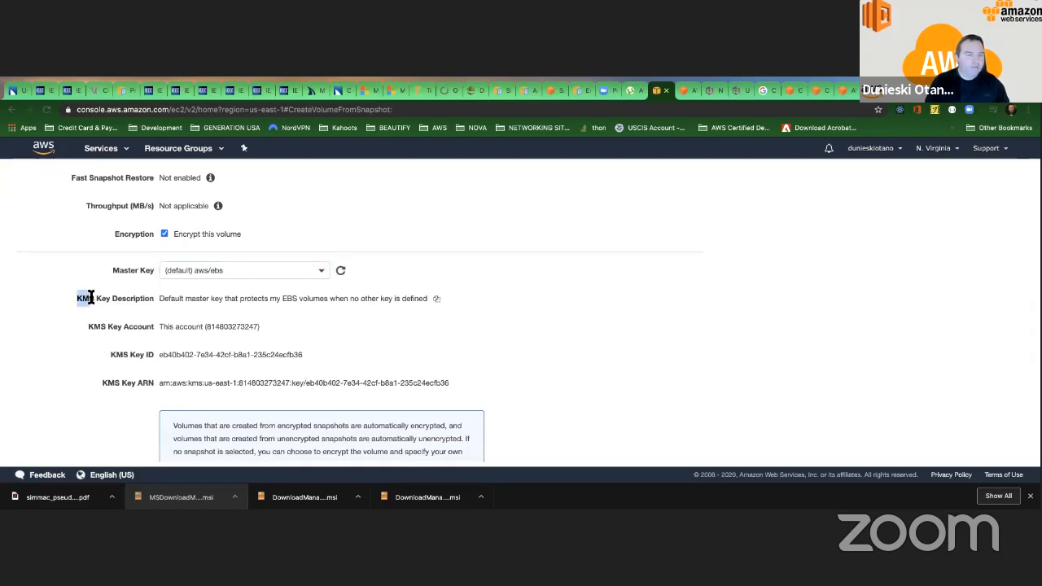
{"action": "scroll", "coordinate": [158, 340], "scroll_direction": "up", "scroll_amount": 7}
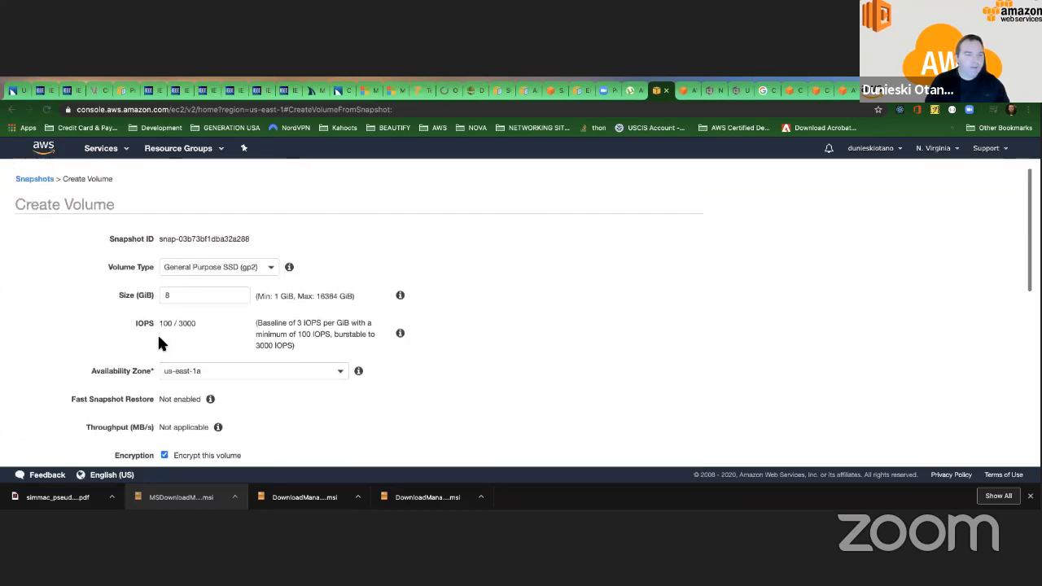
{"action": "scroll", "coordinate": [202, 340], "scroll_direction": "down", "scroll_amount": 6}
{"action": "scroll", "coordinate": [214, 349], "scroll_direction": "down", "scroll_amount": 3}
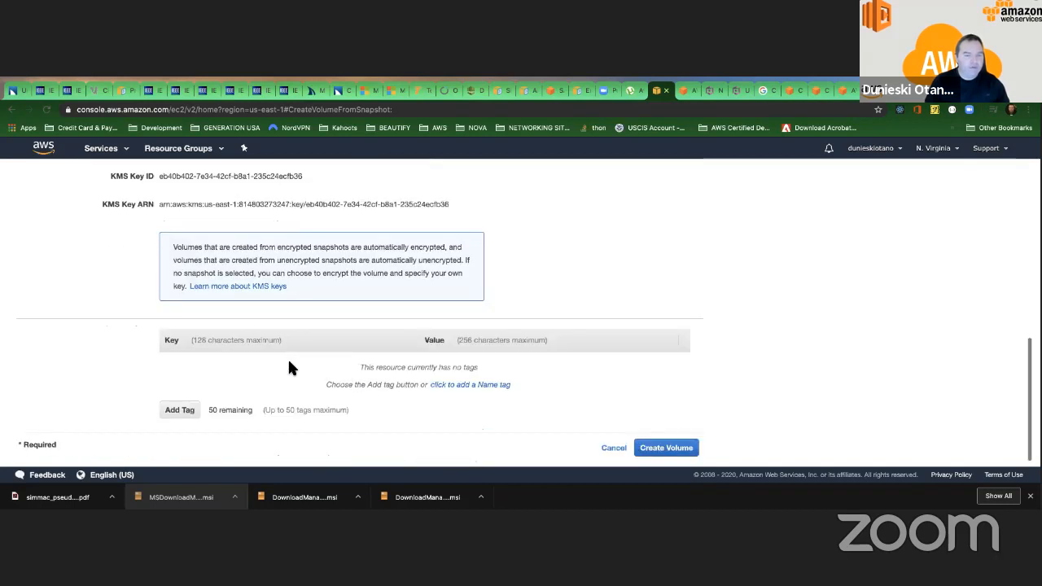
{"action": "left_click", "coordinate": [643, 449]}
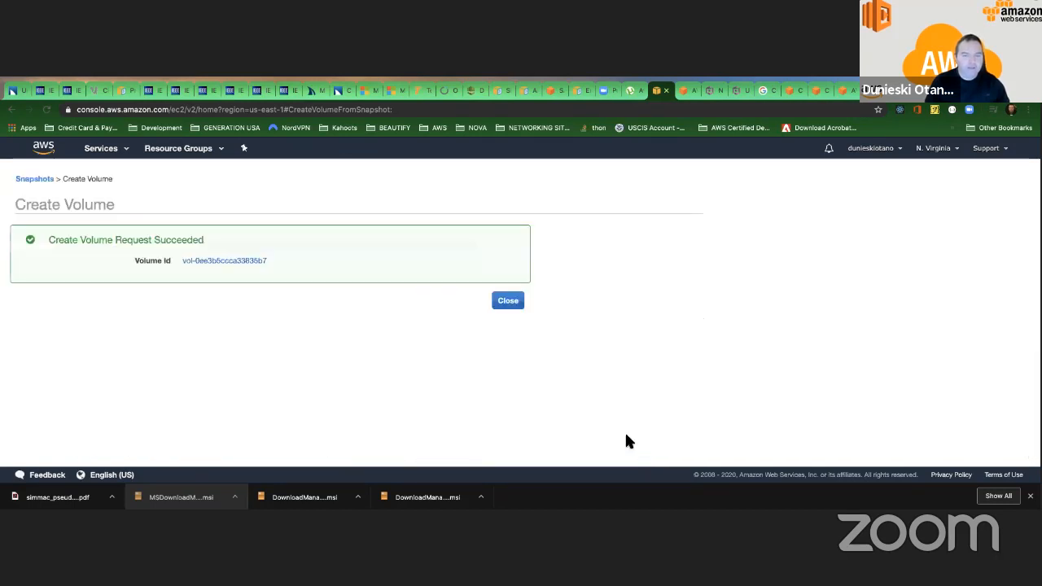
{"action": "left_click", "coordinate": [509, 301]}
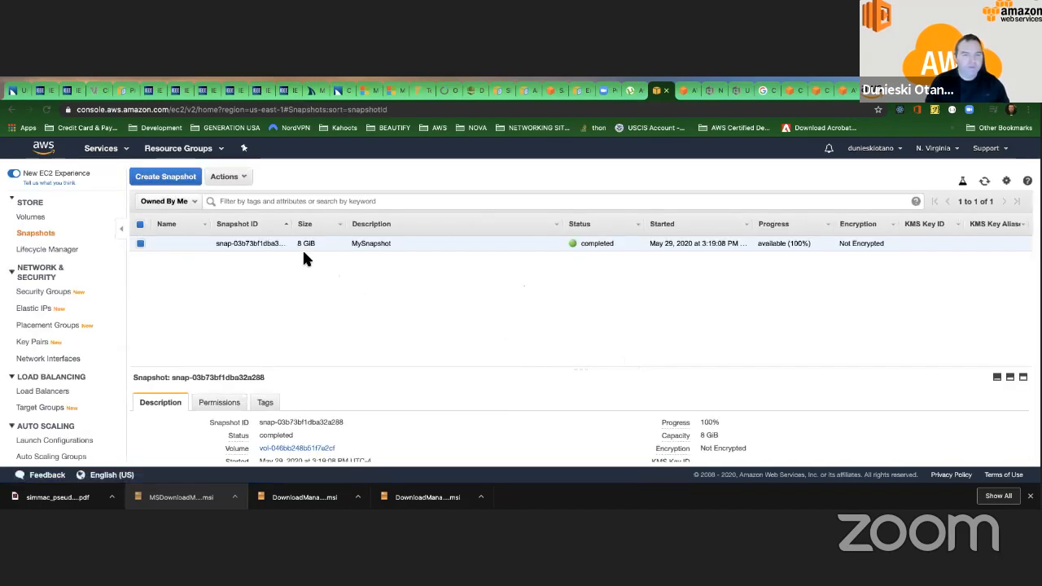
Copy MySnapshot within US East (N. Virginia) with encryption enabled and the master key (default) aws/ebs.
{"action": "right_click", "coordinate": [348, 243]}
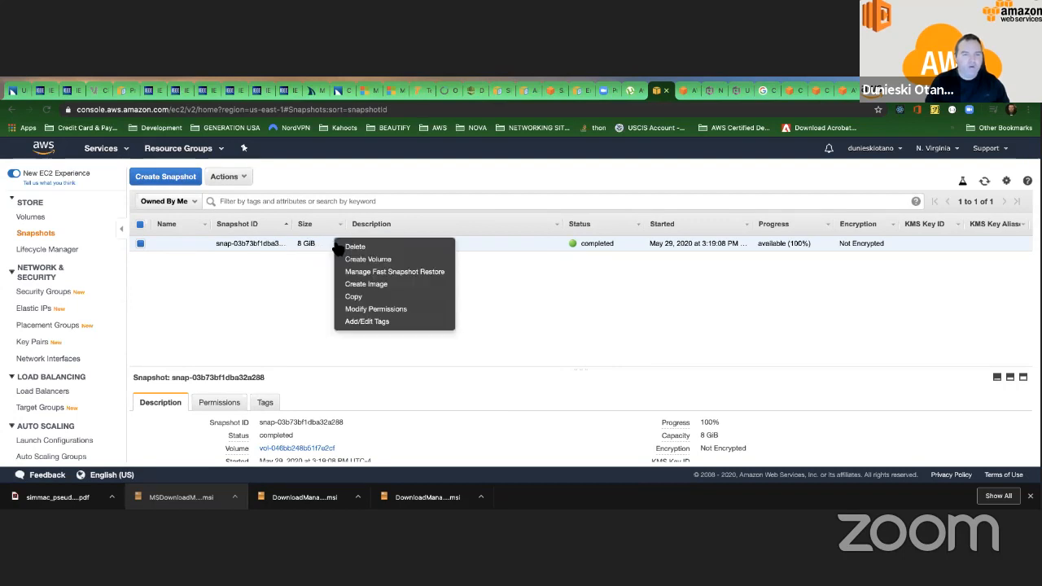
{"action": "left_click", "coordinate": [356, 296]}
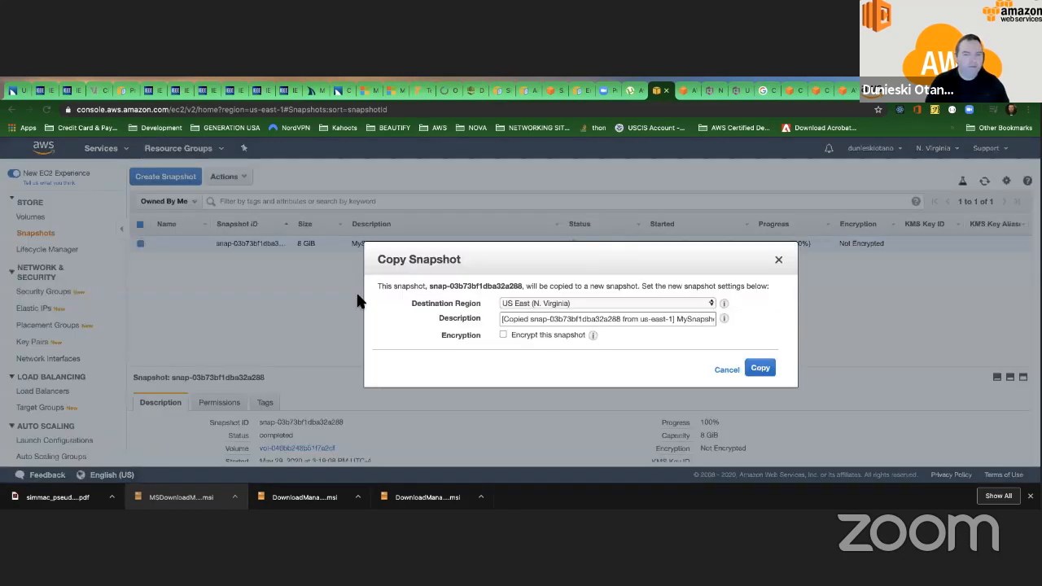
{"action": "left_click", "coordinate": [502, 334]}
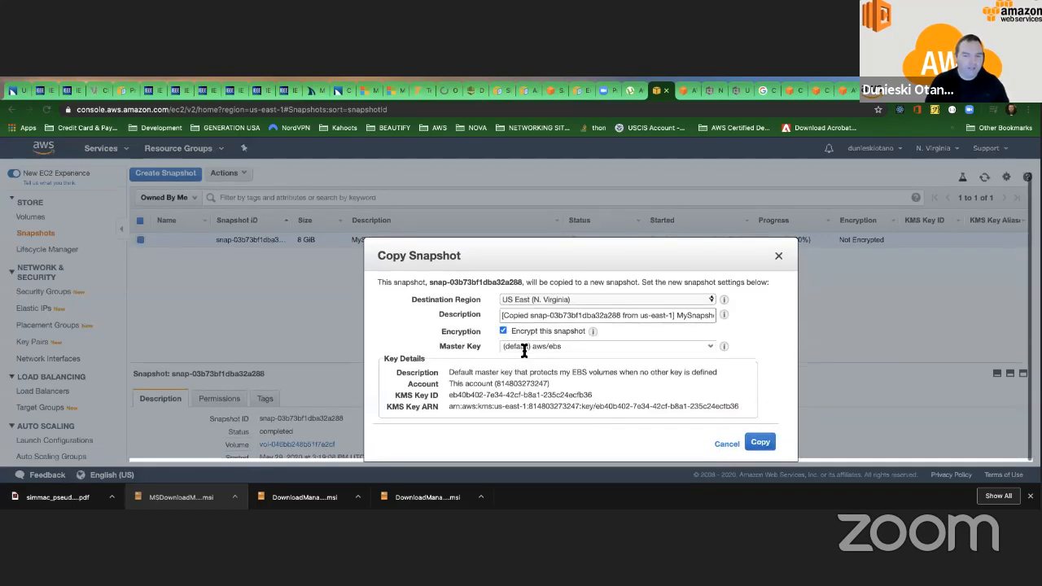
{"action": "left_click", "coordinate": [759, 443]}
{"action": "left_click", "coordinate": [742, 360]}
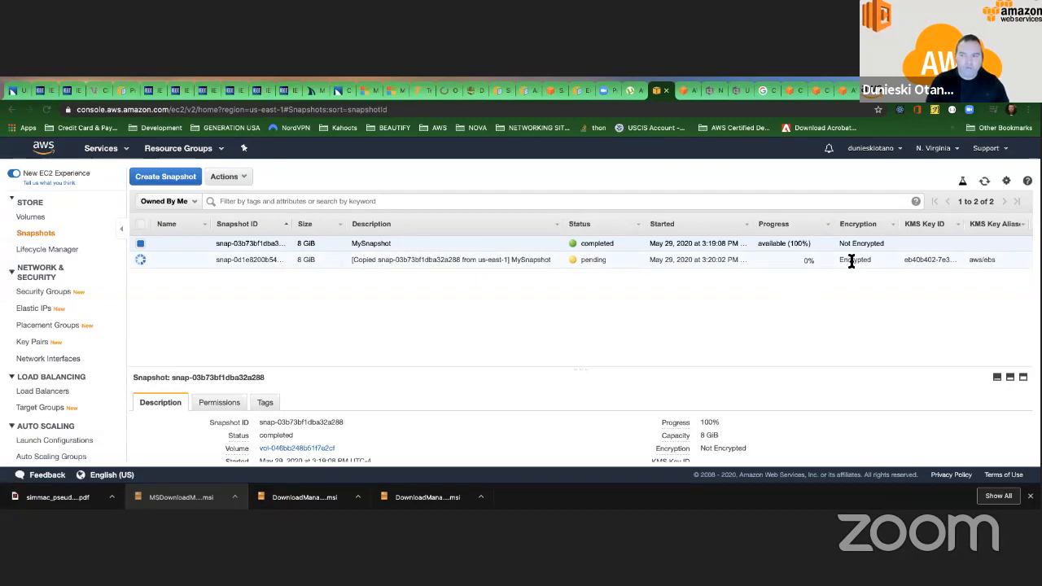
Examine the encryption settings for a volume based on the copied snapshot, and return to the snapshots list without creating the volume.
{"action": "right_click", "coordinate": [433, 259]}
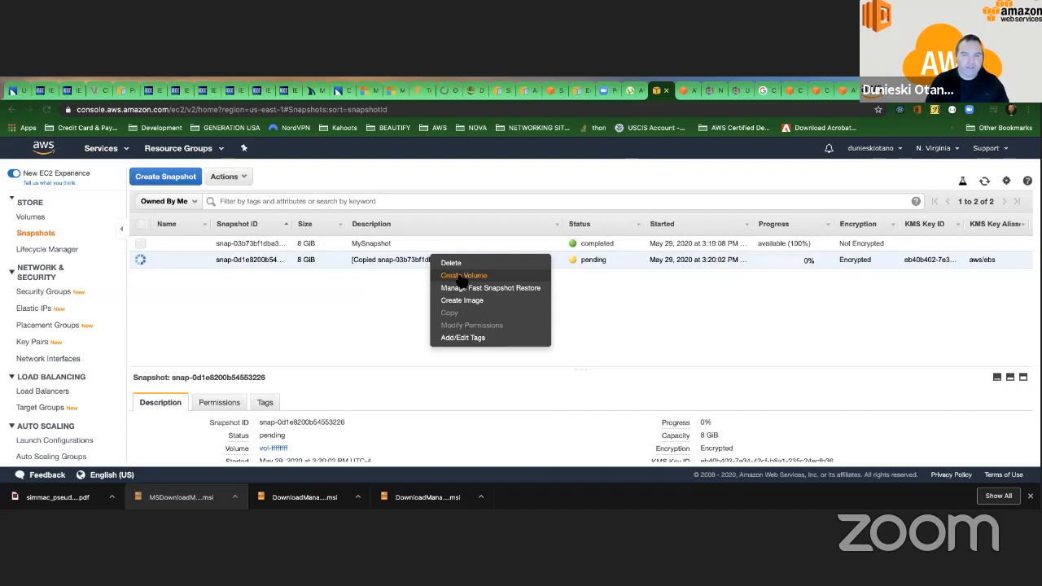
{"action": "left_click", "coordinate": [460, 276]}
{"action": "scroll", "coordinate": [367, 300], "scroll_direction": "down", "scroll_amount": 4}
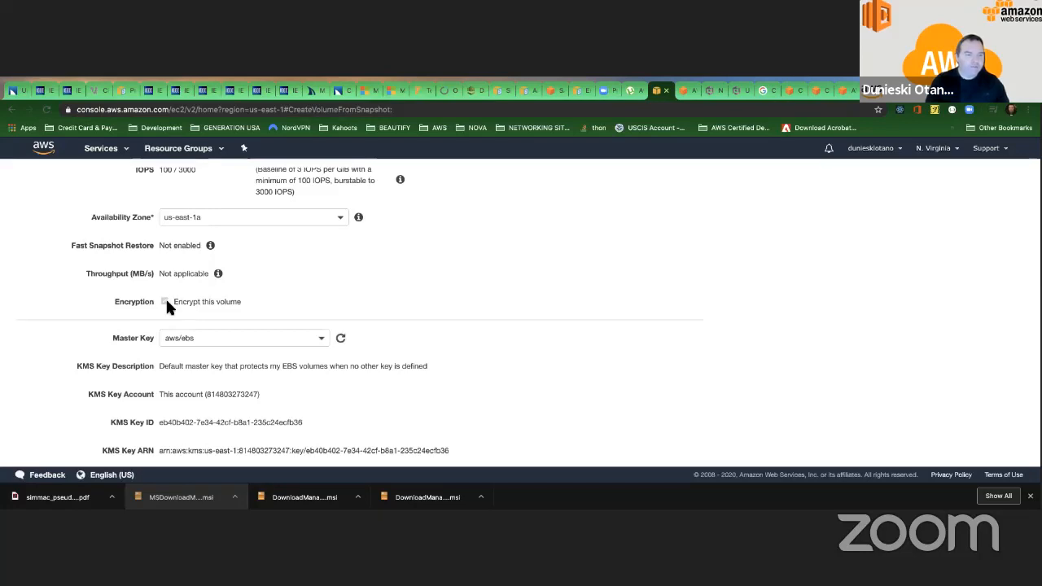
{"action": "scroll", "coordinate": [165, 297], "scroll_direction": "up", "scroll_amount": 3}
{"action": "left_click", "coordinate": [37, 179]}
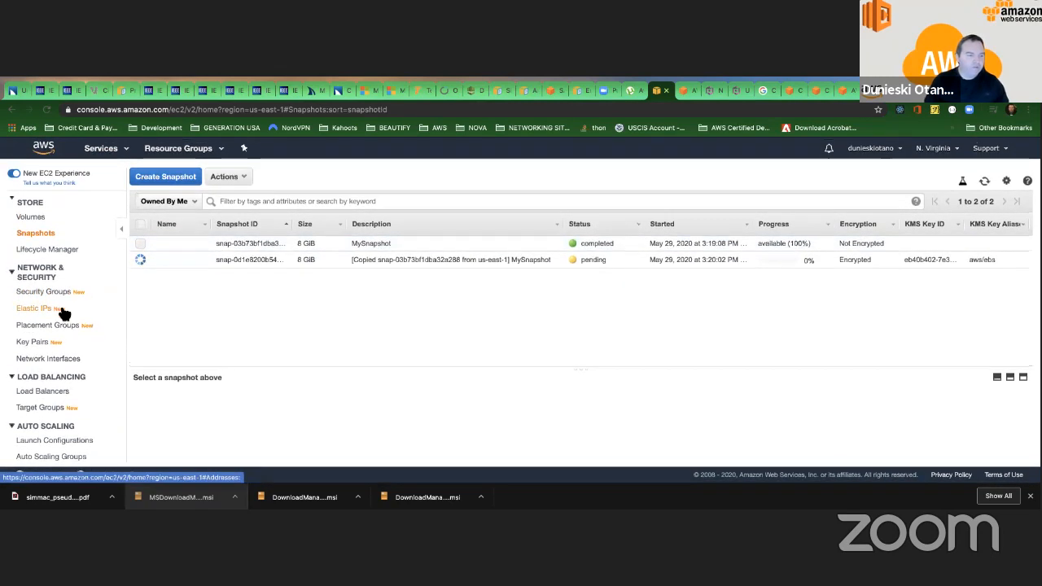
Open the volumes list, select the encrypted 8 GiB volume in us-east-1a, and compare the volumes' encryption and attachment columns.
{"action": "left_click", "coordinate": [32, 217]}
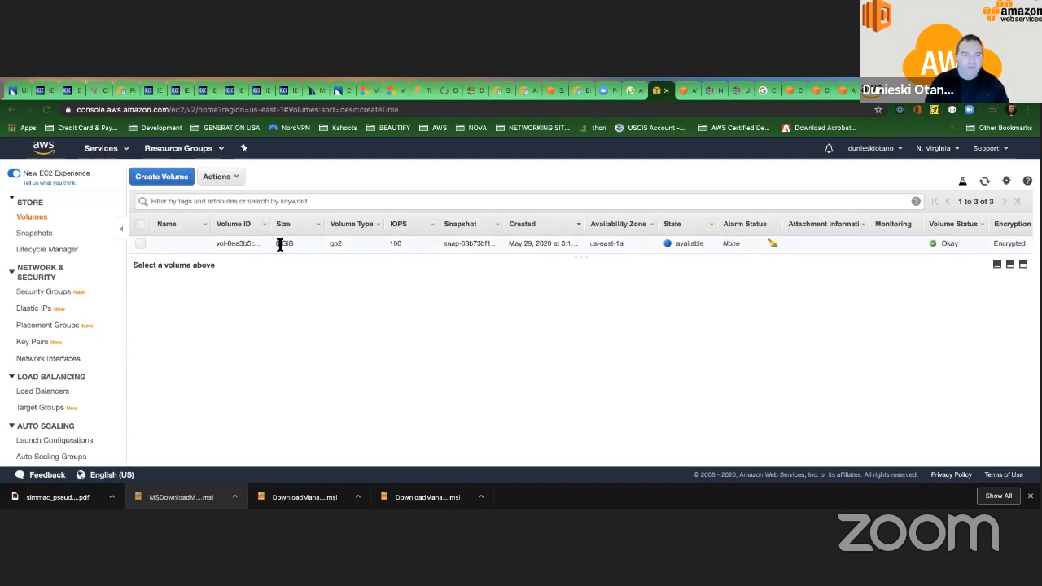
{"action": "scroll", "coordinate": [280, 244], "scroll_direction": "down", "scroll_amount": 2}
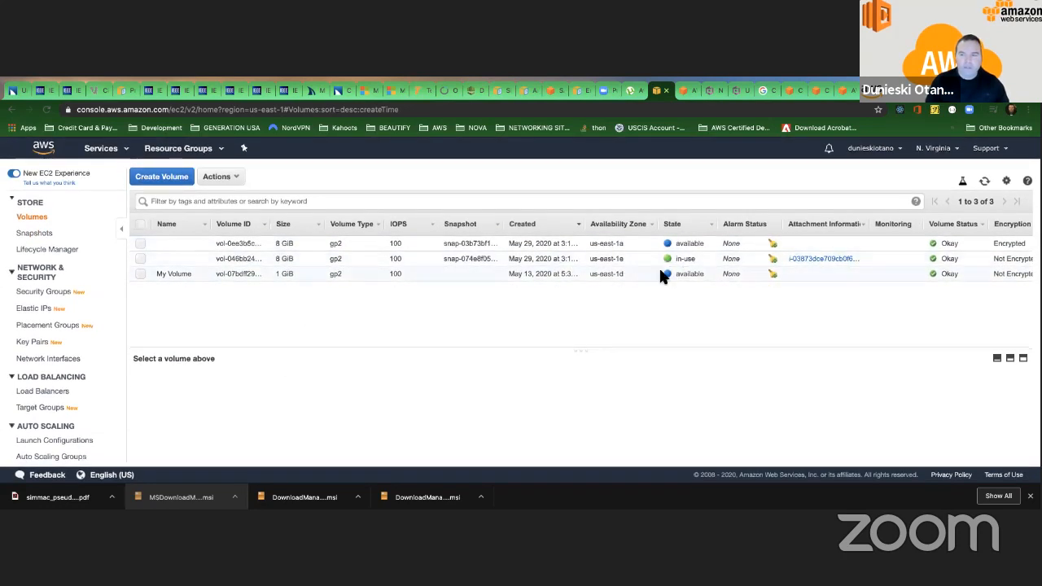
{"action": "scroll", "coordinate": [808, 252], "scroll_direction": "right", "scroll_amount": 3}
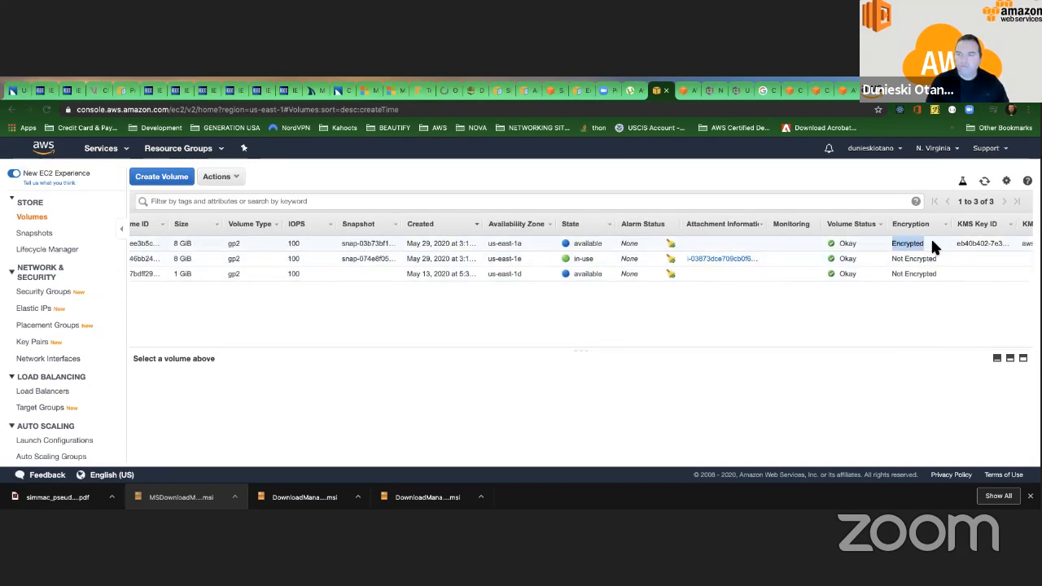
{"action": "left_click", "coordinate": [932, 243]}
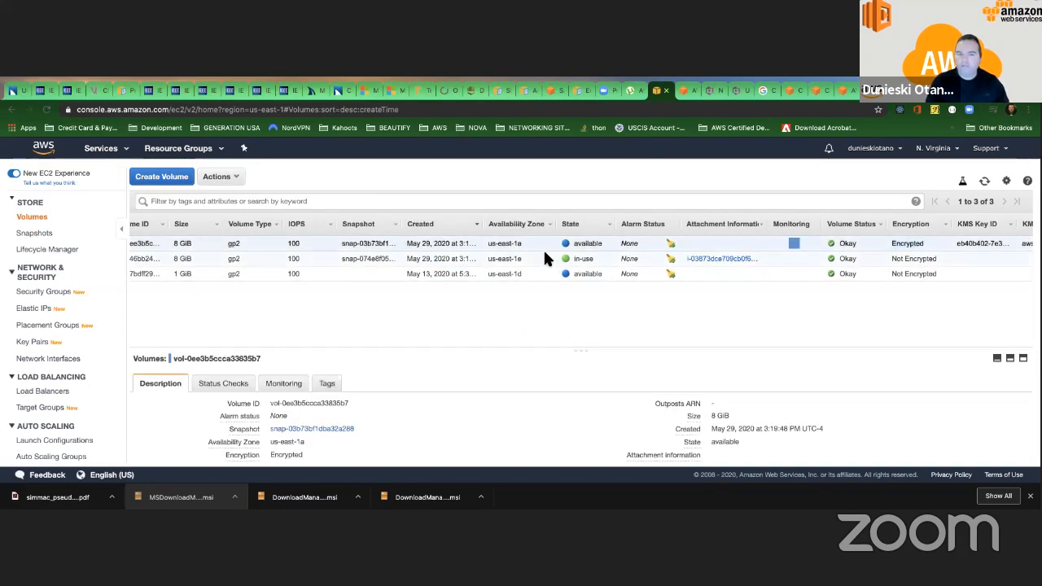
{"action": "scroll", "coordinate": [543, 252], "scroll_direction": "left", "scroll_amount": 2}
{"action": "scroll", "coordinate": [543, 258], "scroll_direction": "right", "scroll_amount": 4}
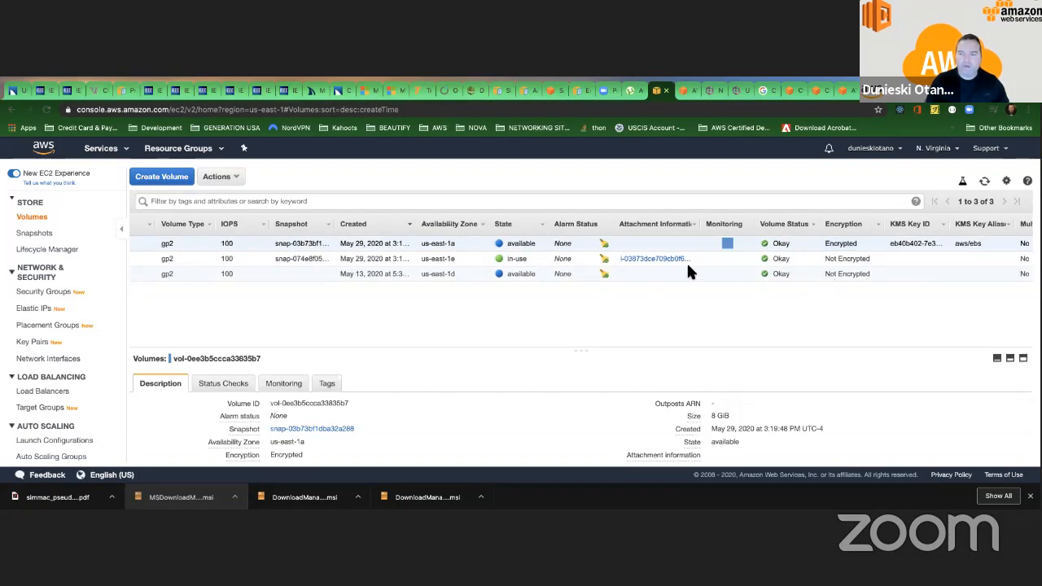
{"action": "scroll", "coordinate": [686, 261], "scroll_direction": "left", "scroll_amount": 5}
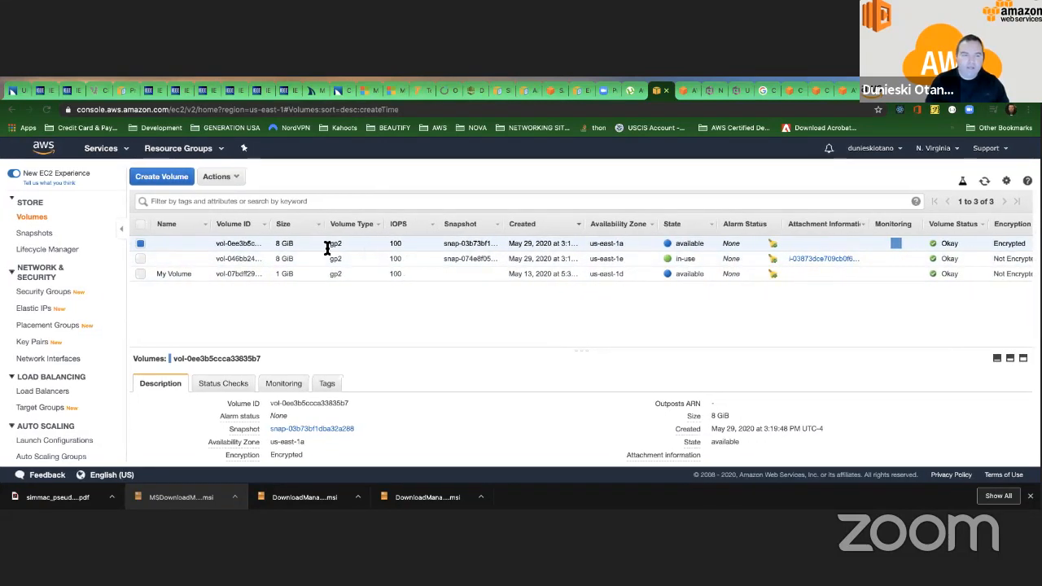
Delete the encrypted 8 GiB volume together with the 1 GiB volume named My Volume.
{"action": "left_click", "coordinate": [140, 274]}
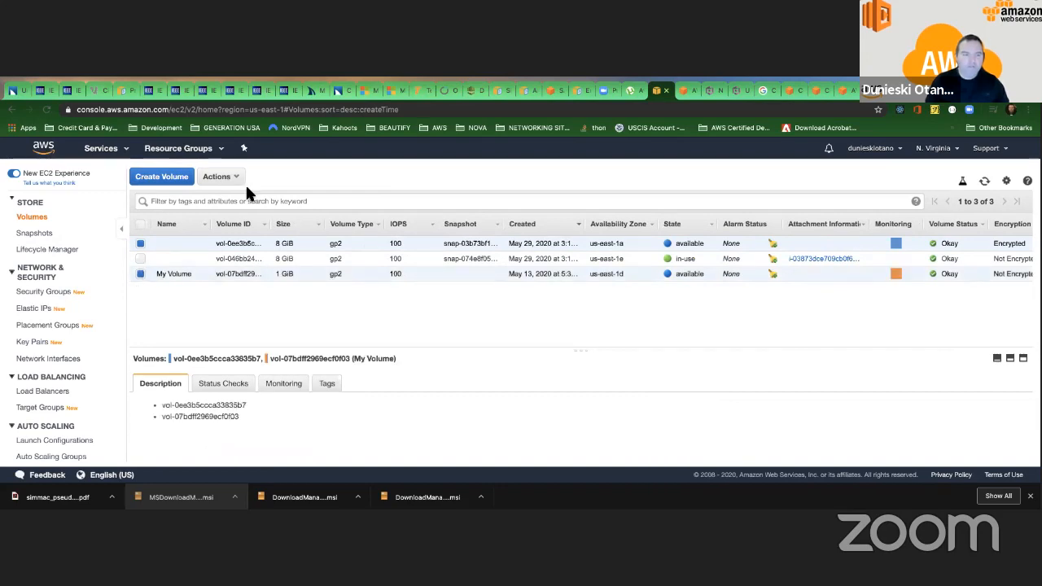
{"action": "left_click", "coordinate": [220, 177]}
{"action": "left_click", "coordinate": [246, 226]}
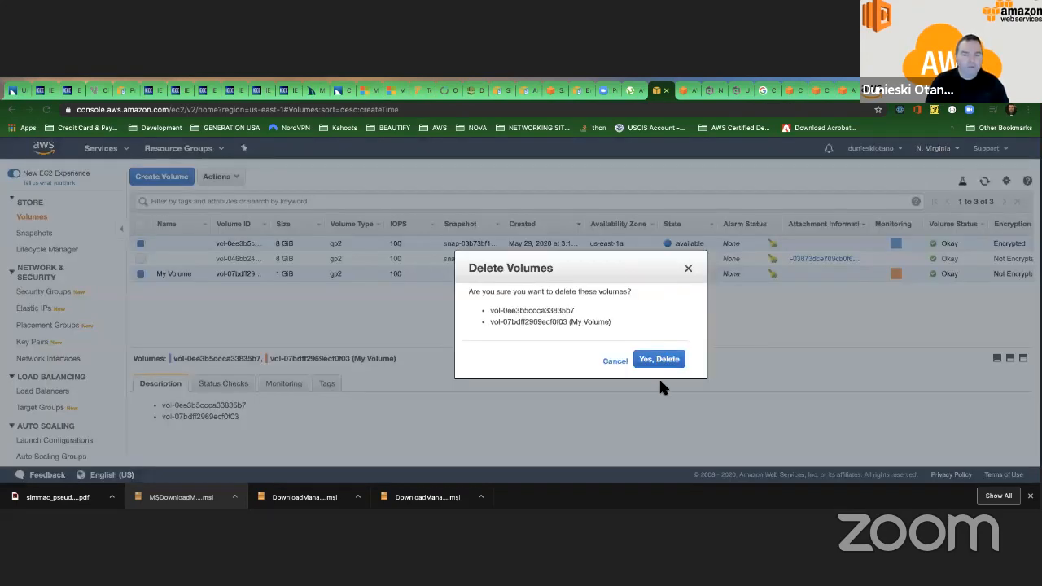
{"action": "left_click", "coordinate": [657, 359]}
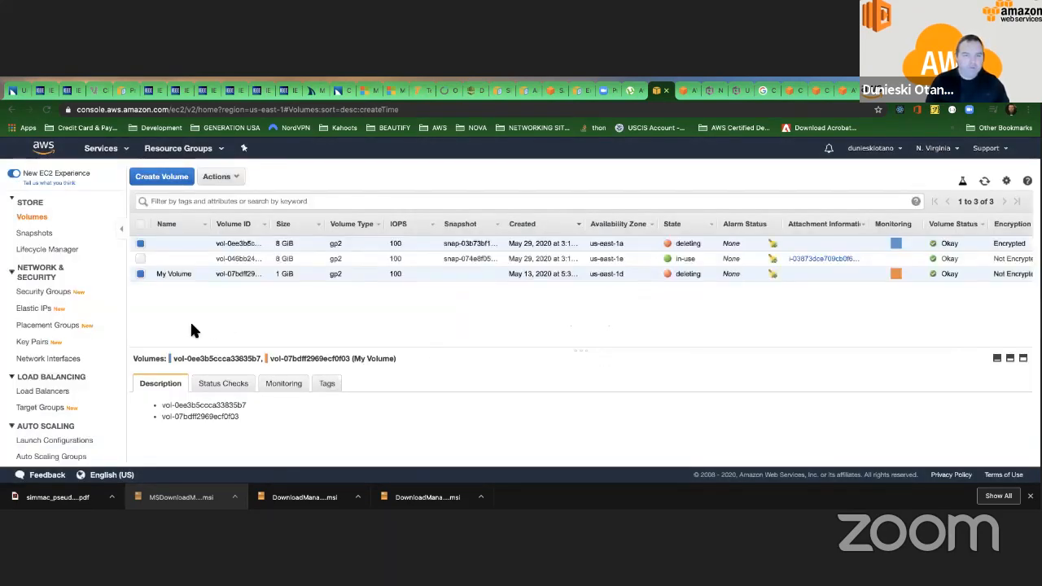
Open the snapshots list, refresh it, and delete the original unencrypted MySnapshot.
{"action": "scroll", "coordinate": [187, 328], "scroll_direction": "down", "scroll_amount": 1}
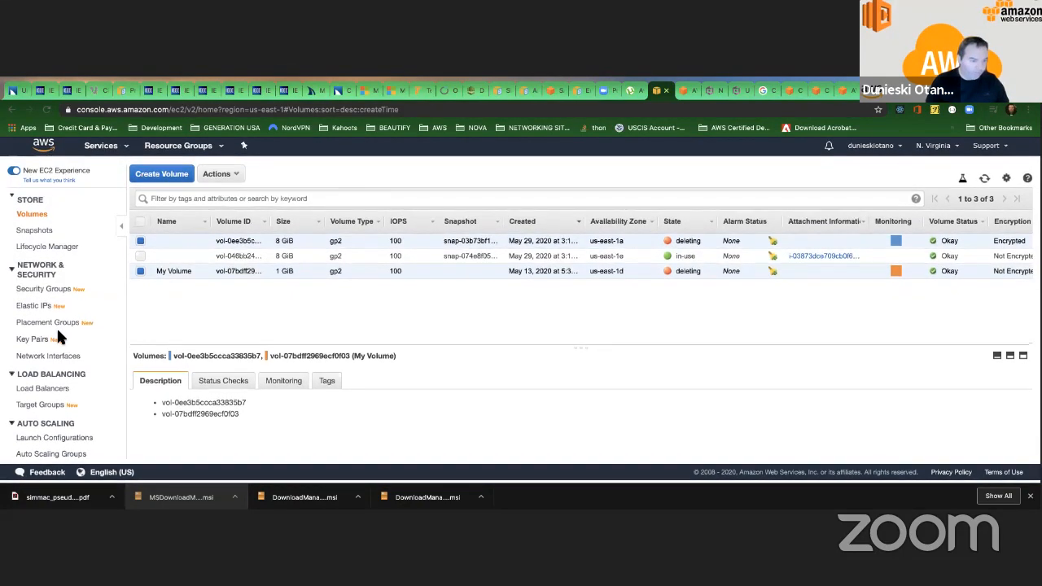
{"action": "scroll", "coordinate": [54, 326], "scroll_direction": "up", "scroll_amount": 3}
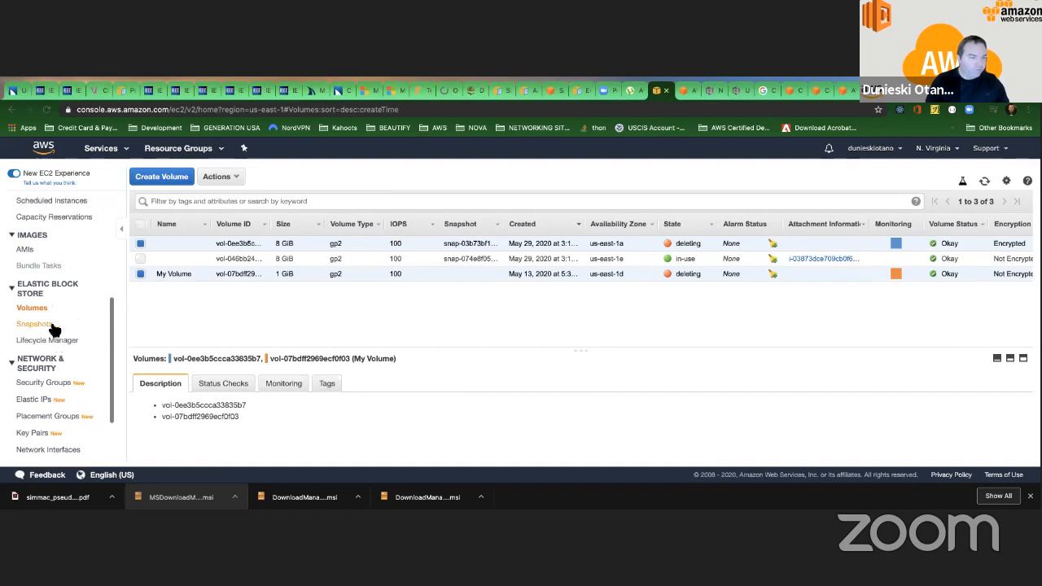
{"action": "left_click", "coordinate": [49, 323]}
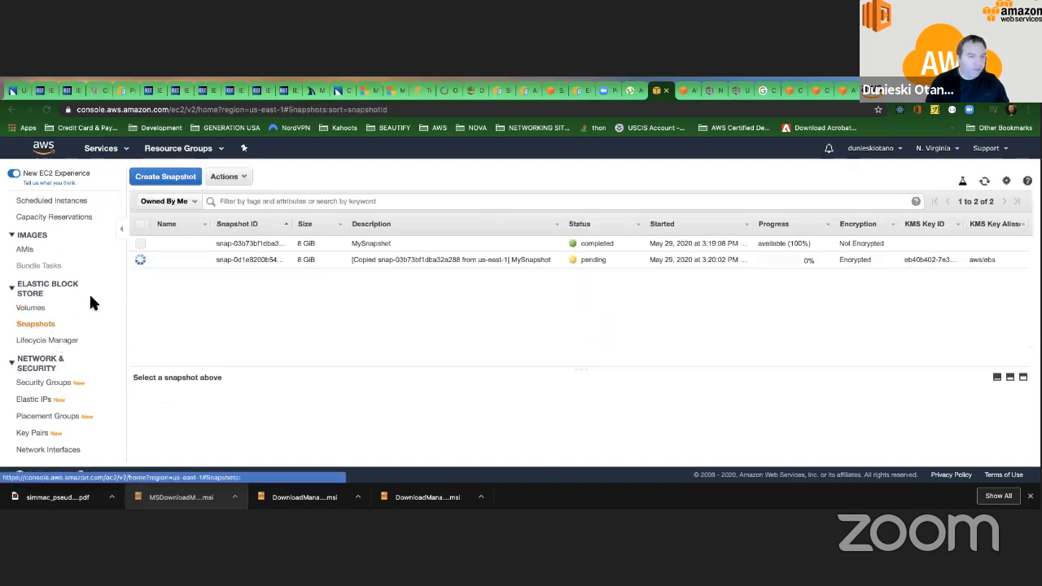
{"action": "left_click", "coordinate": [141, 241]}
{"action": "left_click", "coordinate": [234, 176]}
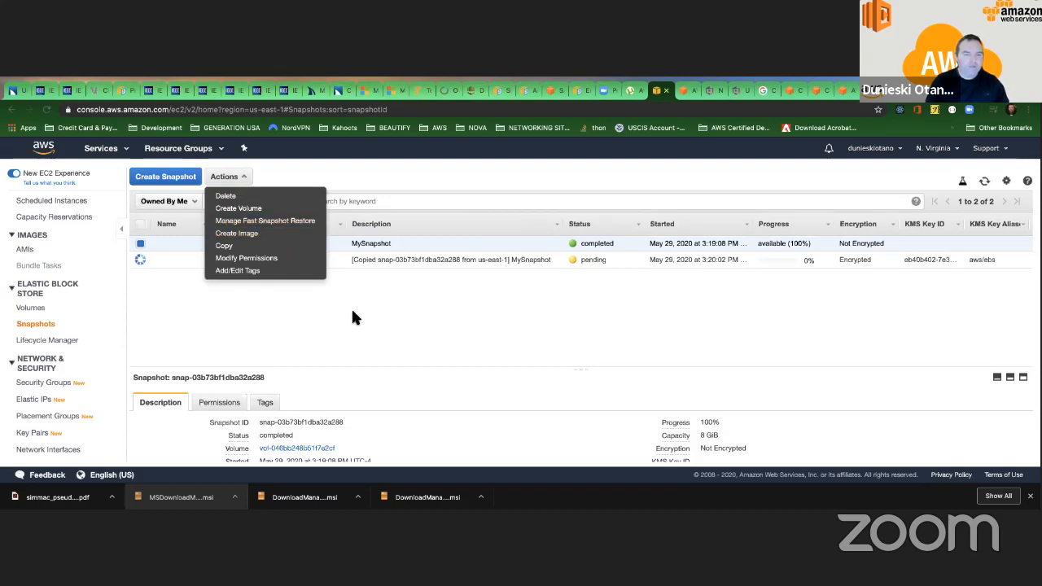
{"action": "left_click", "coordinate": [253, 283]}
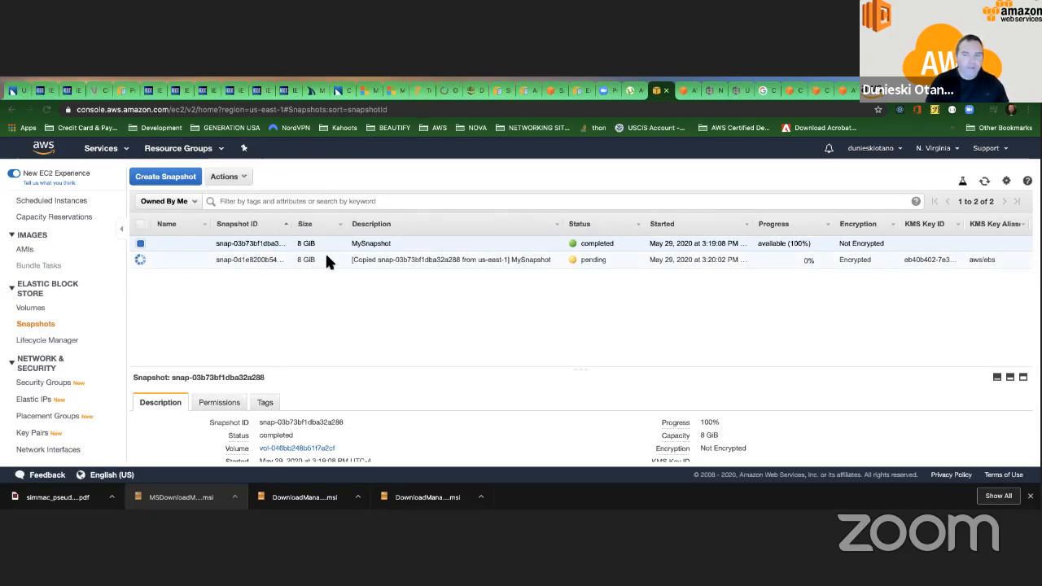
{"action": "left_click", "coordinate": [984, 180]}
{"action": "left_click", "coordinate": [247, 181]}
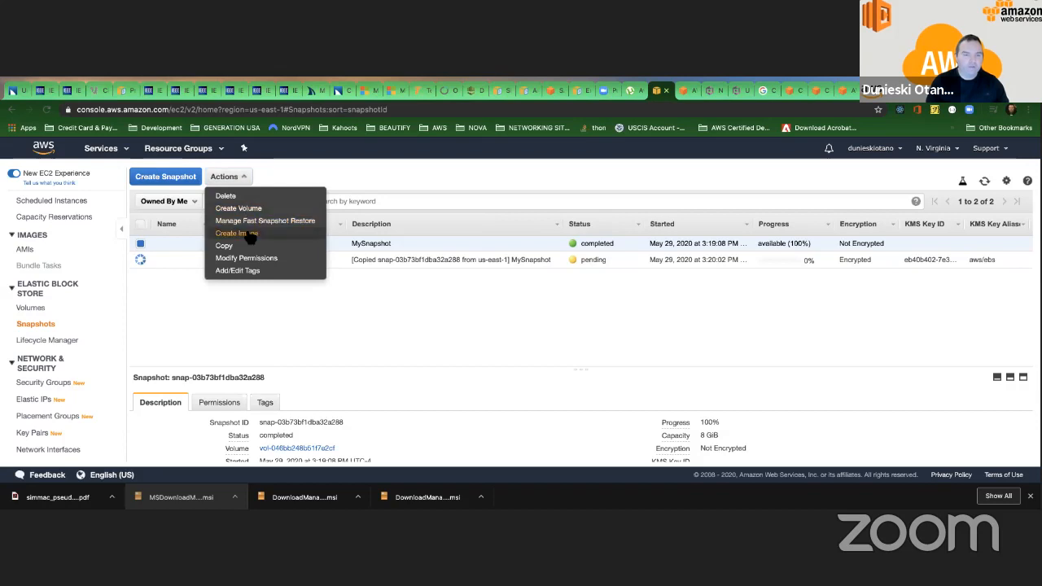
{"action": "left_click", "coordinate": [236, 195]}
{"action": "left_click", "coordinate": [658, 356]}
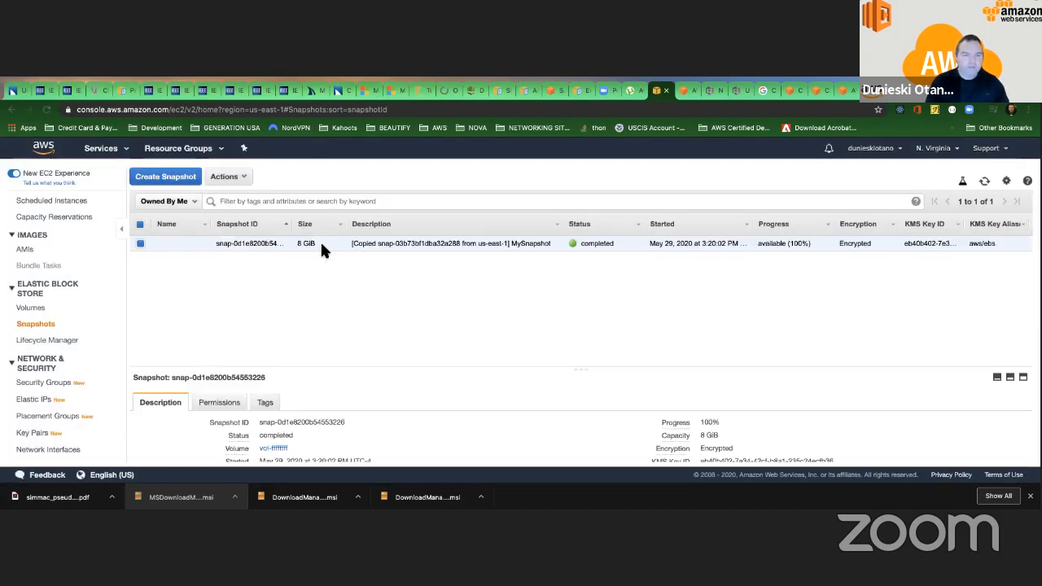
Delete the encrypted copy of MySnapshot.
{"action": "right_click", "coordinate": [329, 248]}
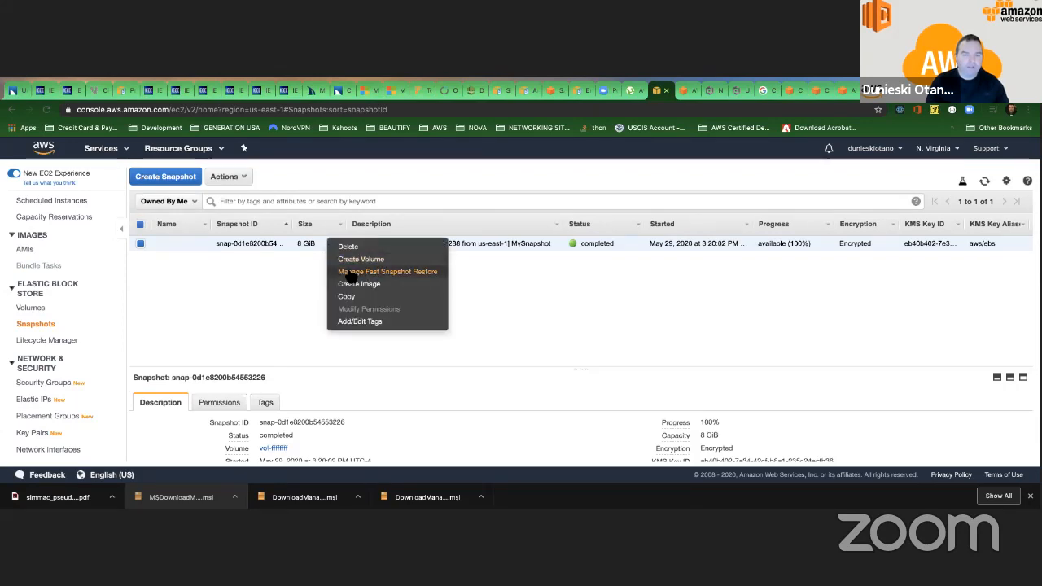
{"action": "left_click", "coordinate": [348, 246]}
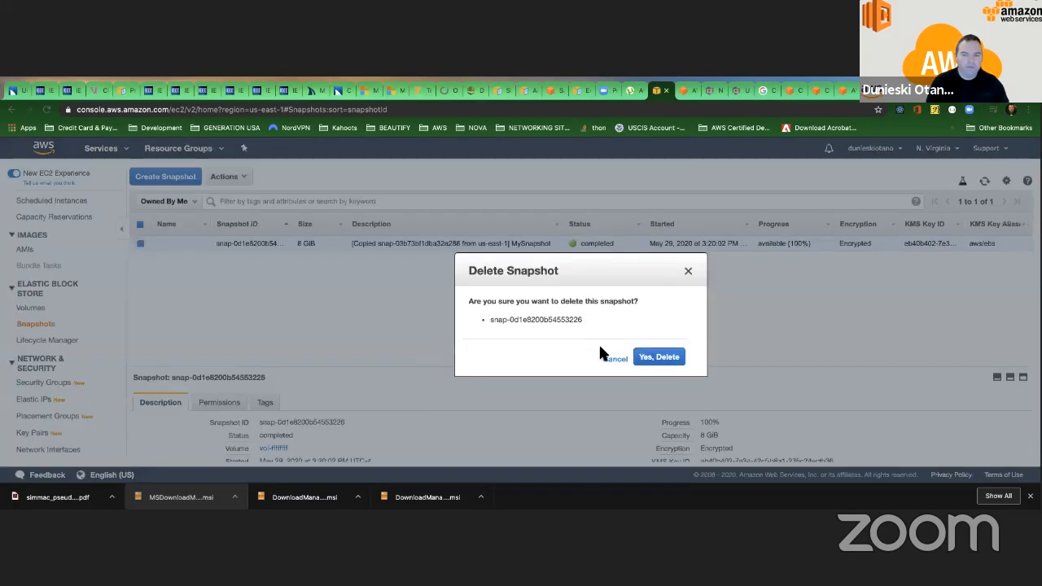
{"action": "left_click", "coordinate": [633, 291]}
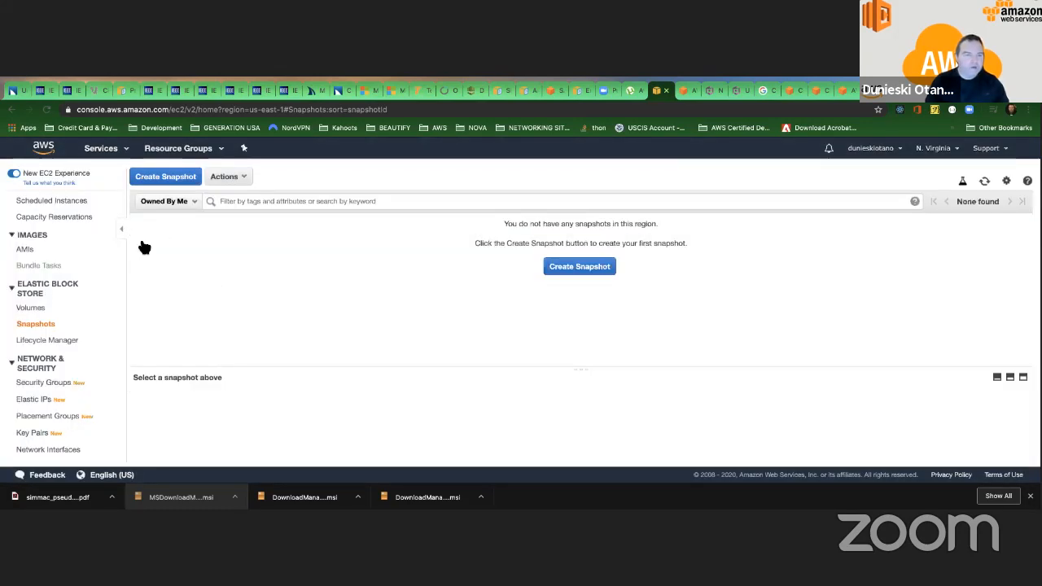
Open the list of Elastic Block Store volumes.
{"action": "scroll", "coordinate": [58, 236], "scroll_direction": "up", "scroll_amount": 5}
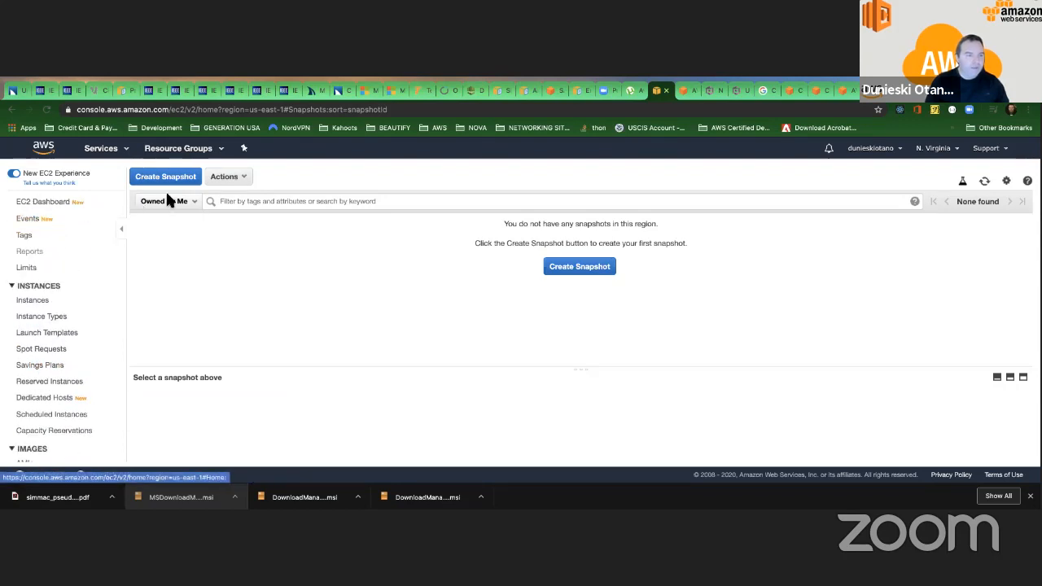
{"action": "scroll", "coordinate": [57, 244], "scroll_direction": "down", "scroll_amount": 3}
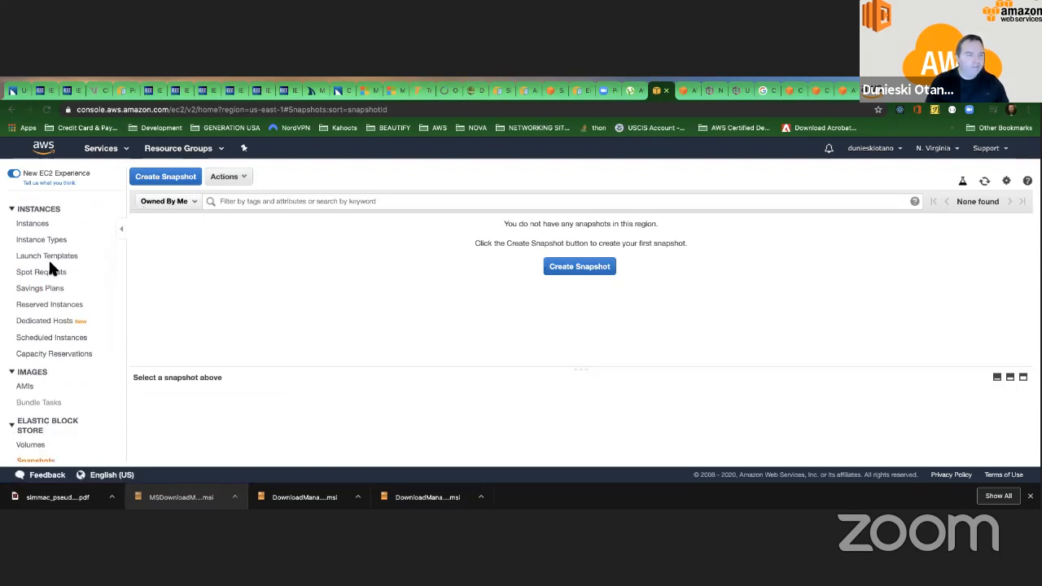
{"action": "scroll", "coordinate": [48, 258], "scroll_direction": "down", "scroll_amount": 2}
{"action": "scroll", "coordinate": [47, 257], "scroll_direction": "up", "scroll_amount": 2}
{"action": "scroll", "coordinate": [49, 262], "scroll_direction": "down", "scroll_amount": 8}
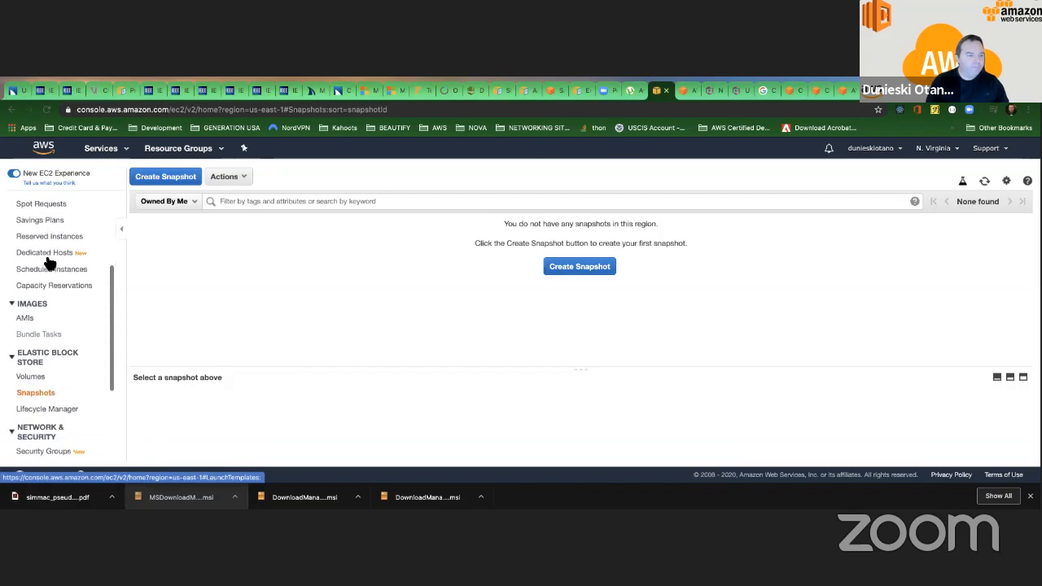
{"action": "scroll", "coordinate": [41, 252], "scroll_direction": "up", "scroll_amount": 1}
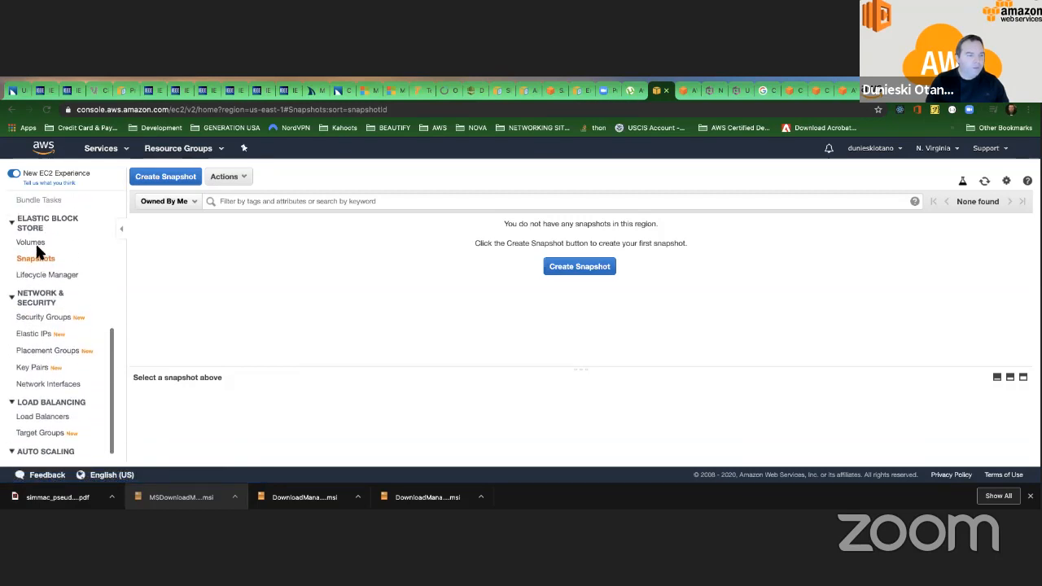
{"action": "left_click", "coordinate": [34, 242]}
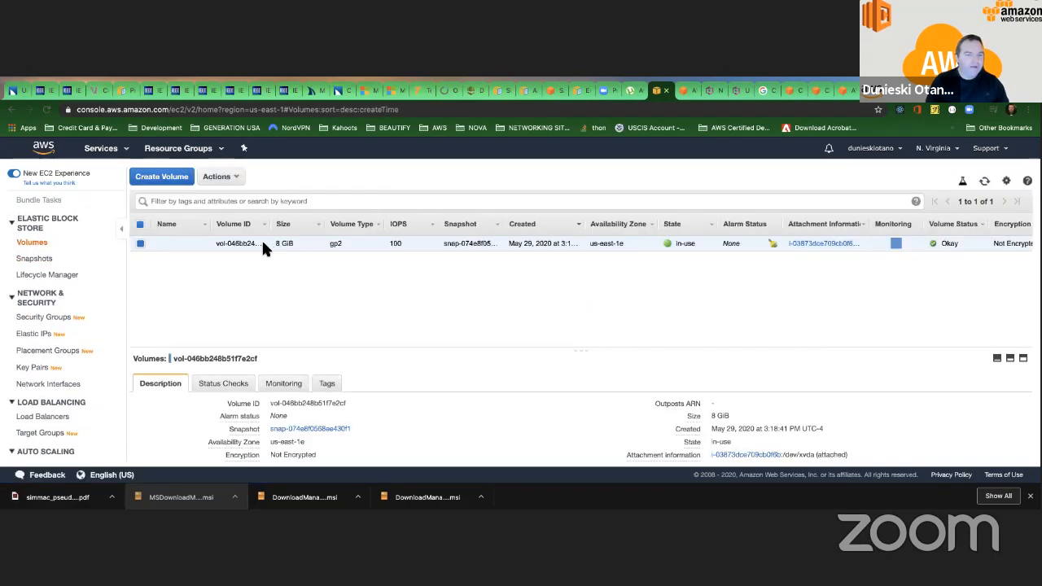
Try to detach the in-use 8 GiB volume from its instance, and dismiss the detach dialog.
{"action": "right_click", "coordinate": [271, 245]}
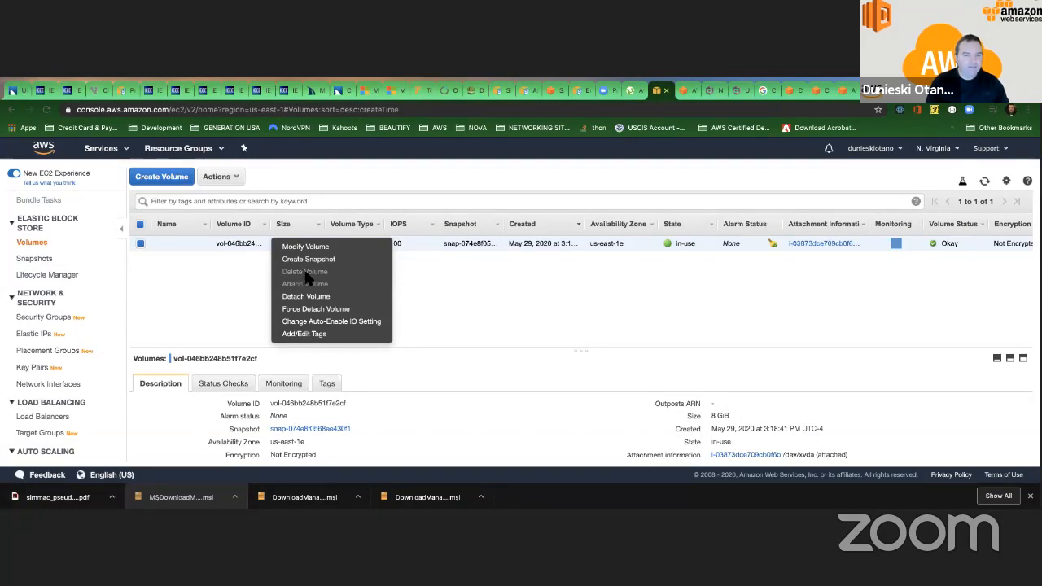
{"action": "left_click", "coordinate": [307, 297]}
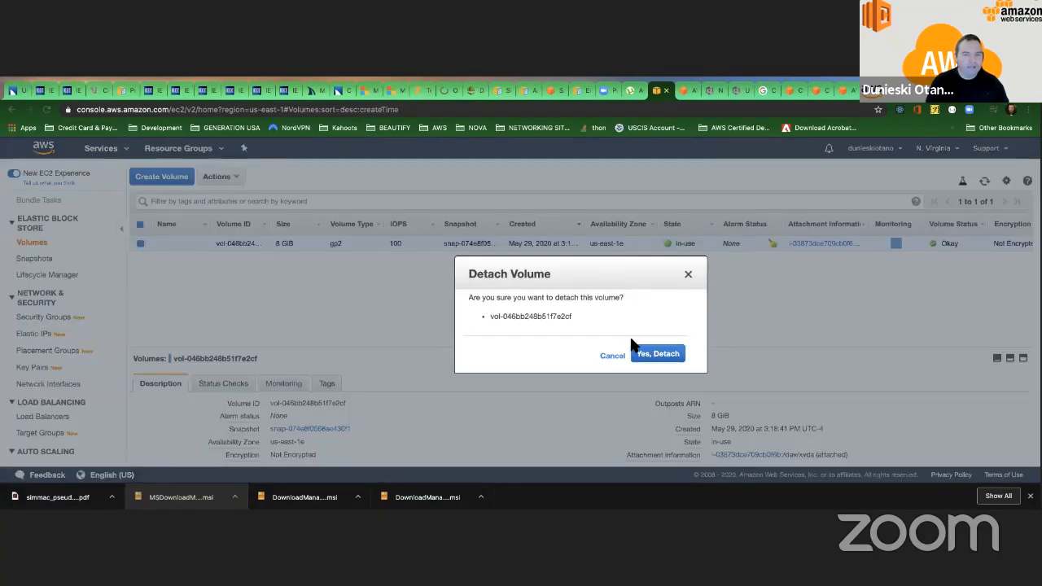
{"action": "left_click", "coordinate": [647, 357]}
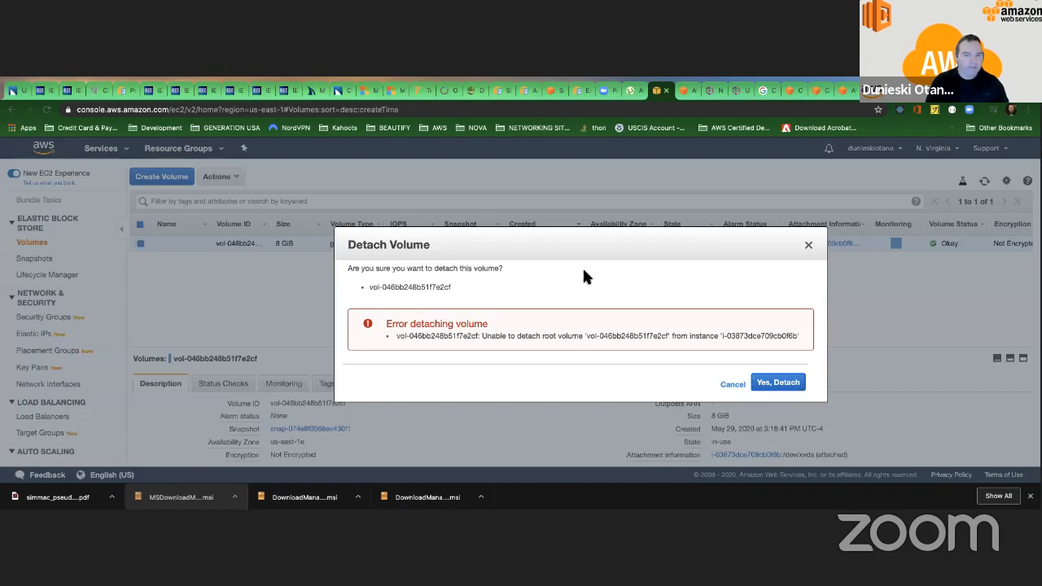
{"action": "left_click", "coordinate": [808, 246]}
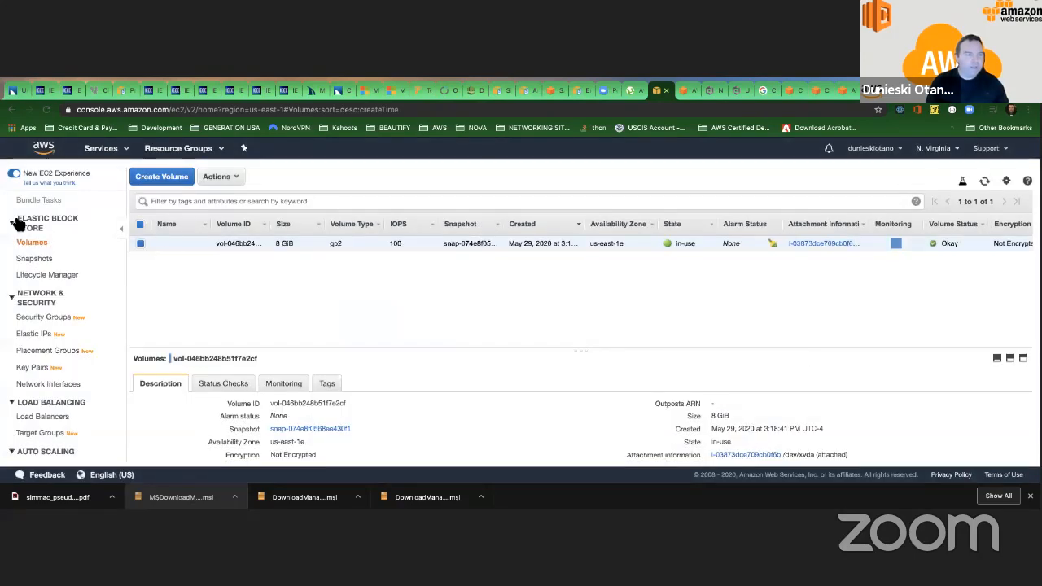
Open the running instances list from the EC2 dashboard and terminate the t2.micro instance.
{"action": "scroll", "coordinate": [32, 224], "scroll_direction": "up", "scroll_amount": 10}
{"action": "left_click", "coordinate": [39, 203]}
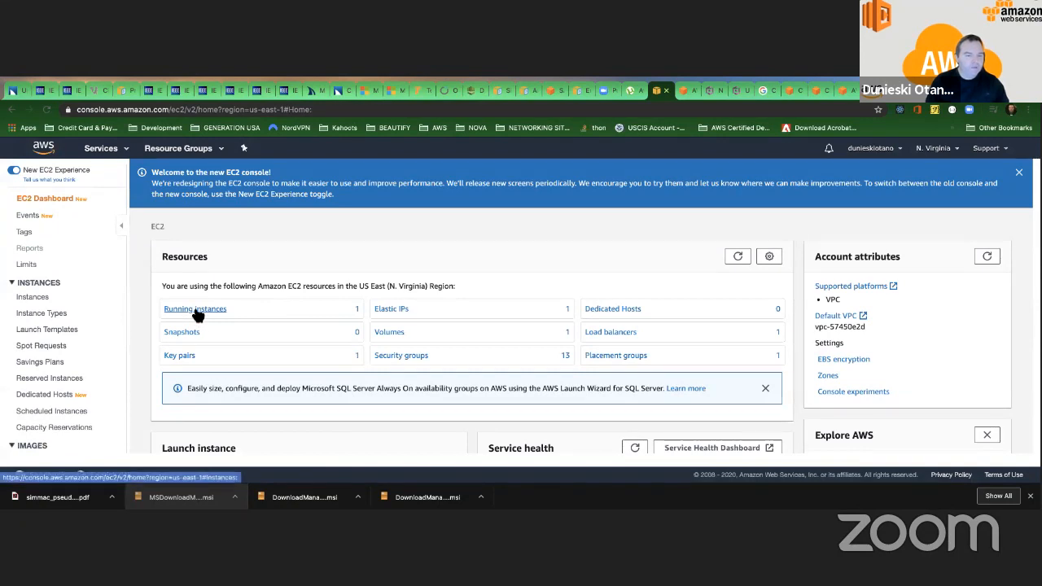
{"action": "left_click", "coordinate": [196, 311]}
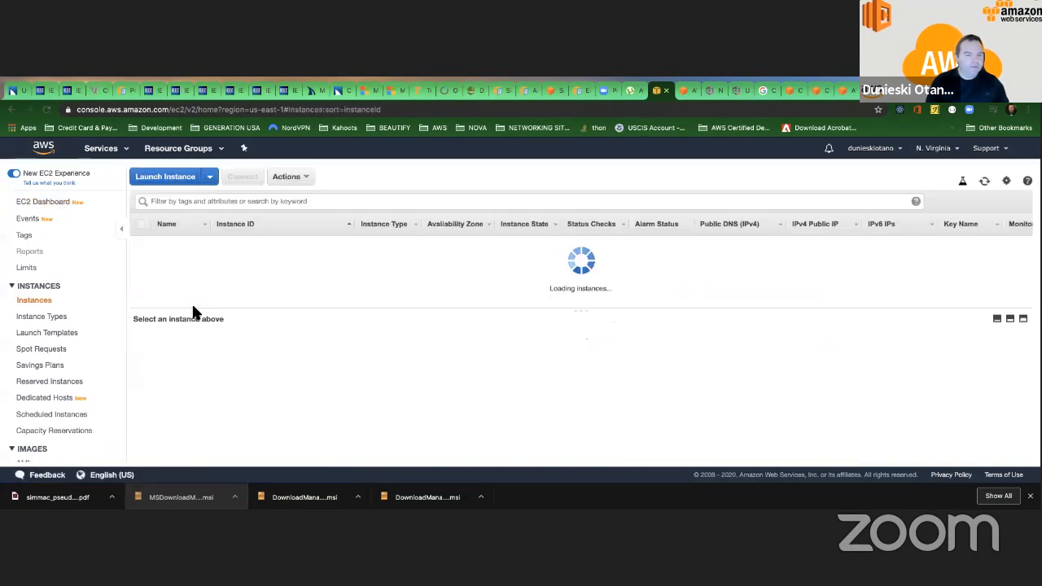
{"action": "left_click", "coordinate": [140, 244]}
{"action": "left_click", "coordinate": [312, 181]}
{"action": "mouse_move", "coordinate": [334, 248]}
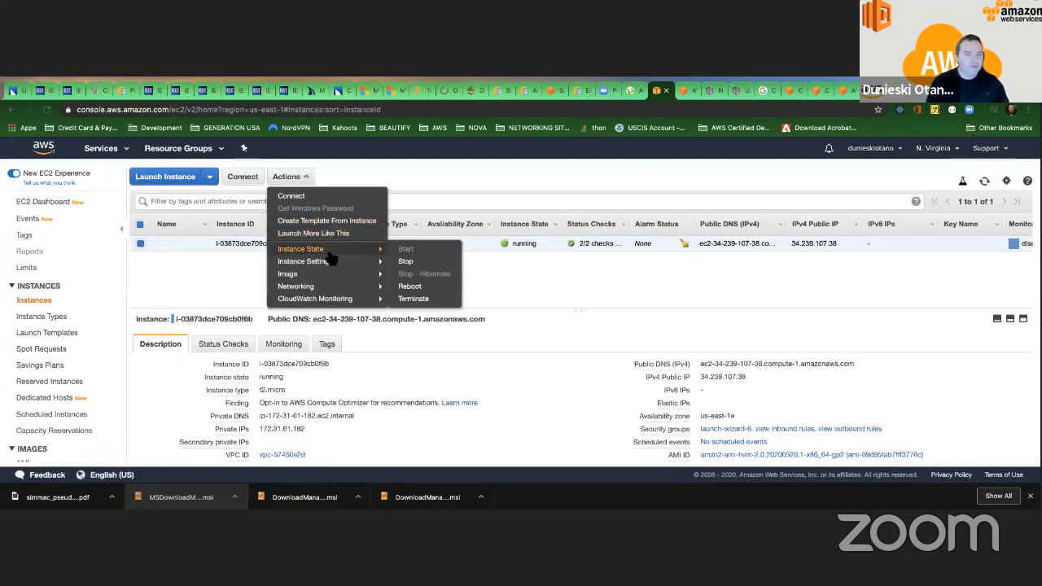
{"action": "left_click", "coordinate": [413, 298]}
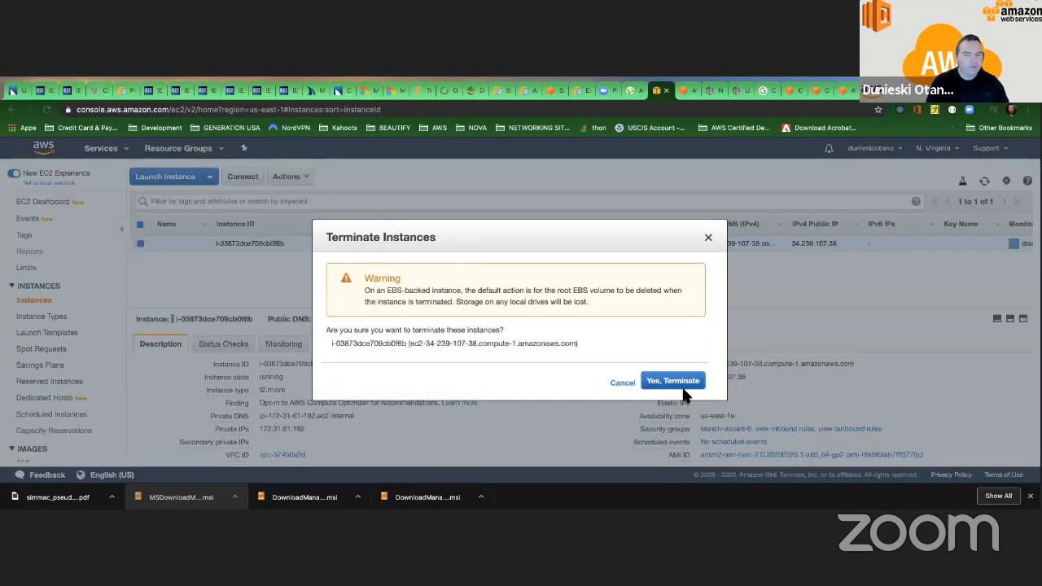
{"action": "left_click", "coordinate": [668, 380]}
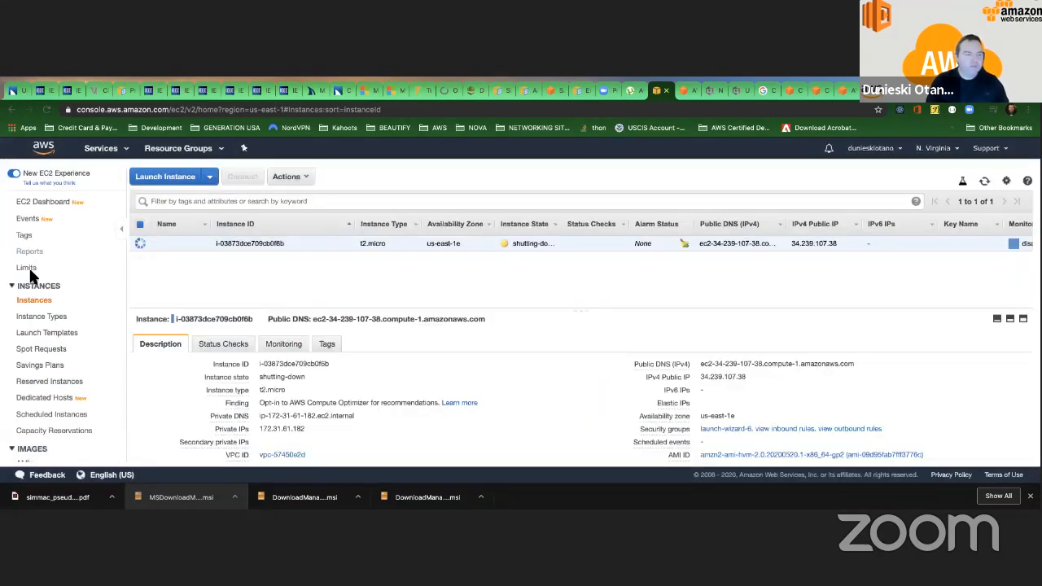
Check in the EBS volumes list whether the terminated instance's 8 GiB volume can be deleted, and reload the page.
{"action": "scroll", "coordinate": [70, 268], "scroll_direction": "down", "scroll_amount": 3}
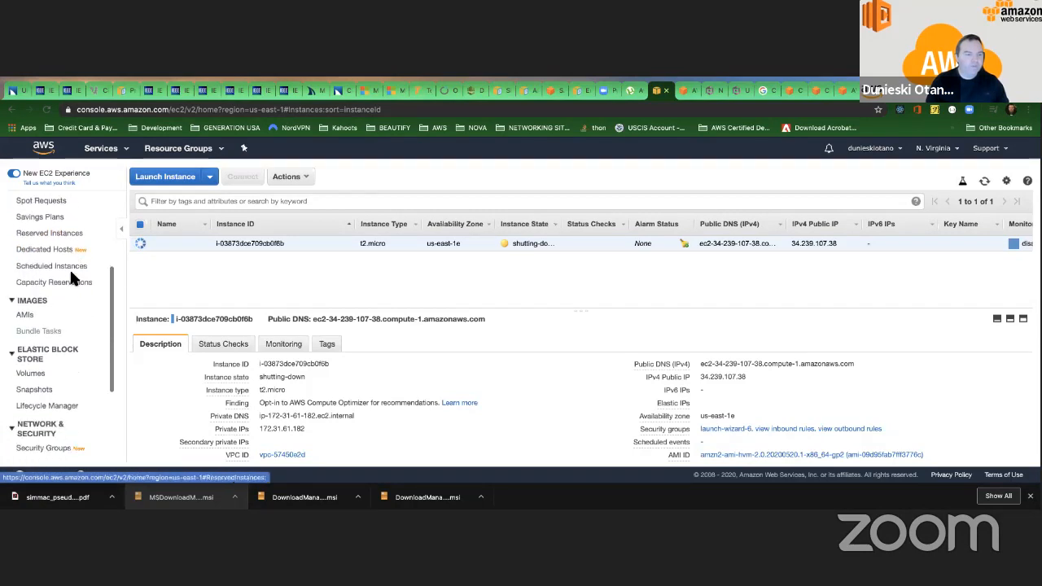
{"action": "left_click", "coordinate": [32, 270]}
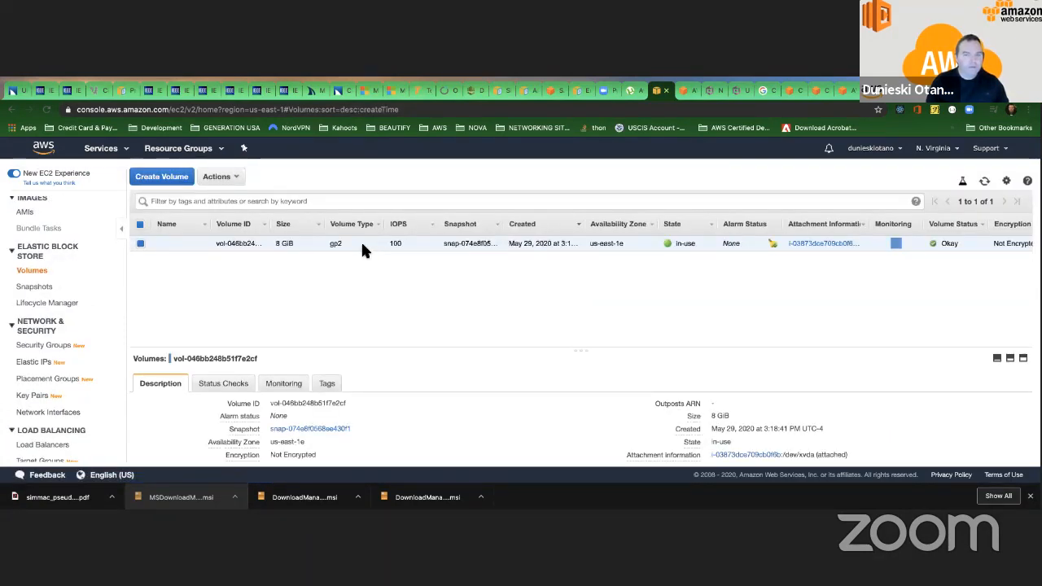
{"action": "right_click", "coordinate": [363, 244]}
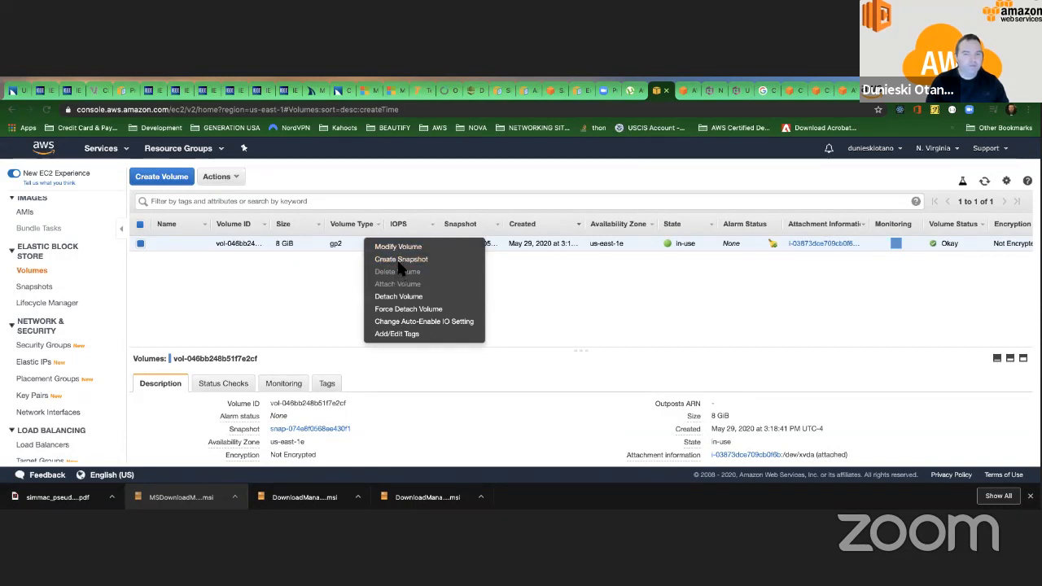
{"action": "left_click", "coordinate": [553, 298]}
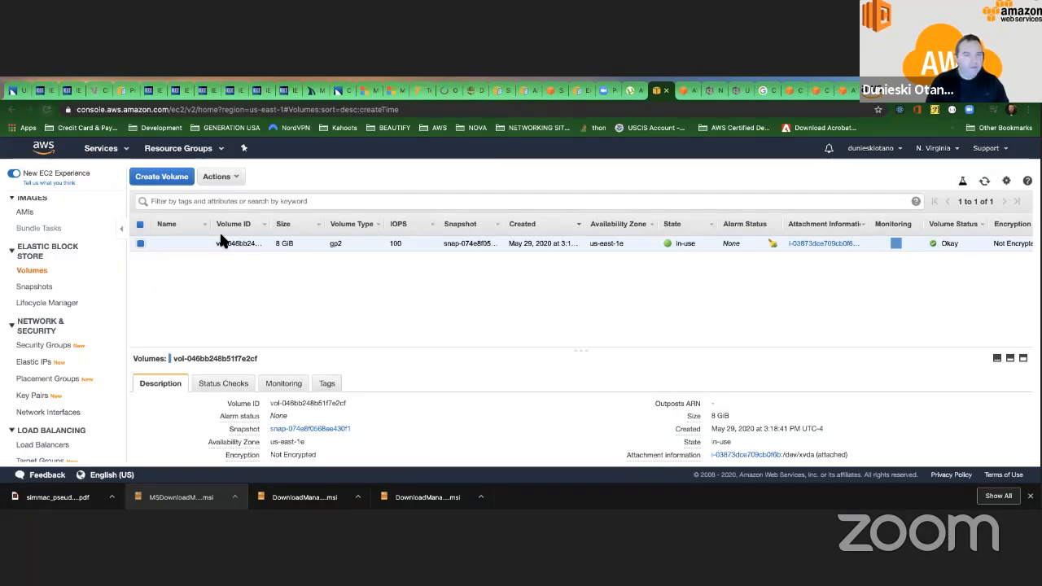
{"action": "right_click", "coordinate": [266, 241]}
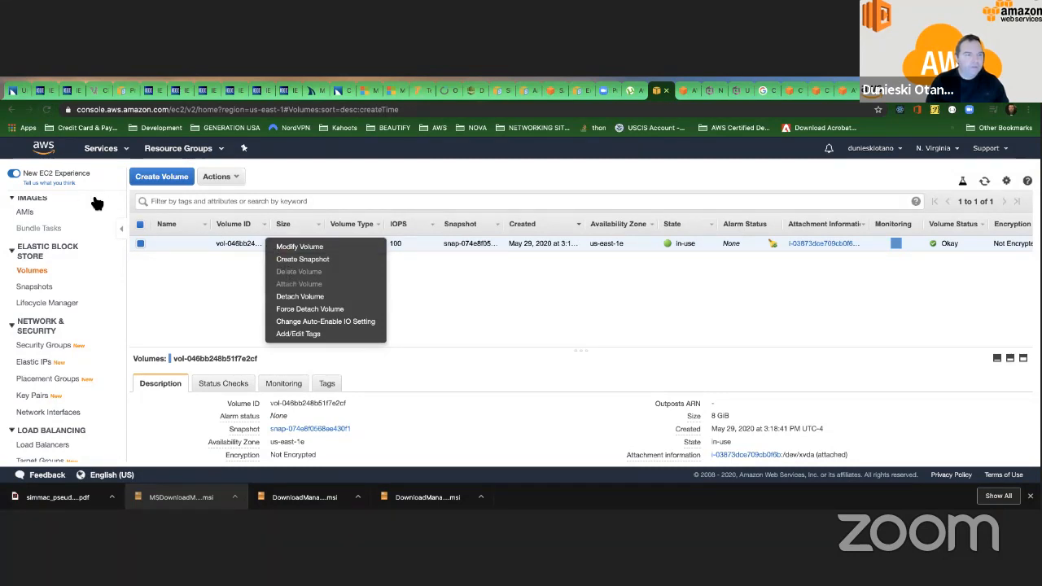
{"action": "left_click", "coordinate": [47, 109]}
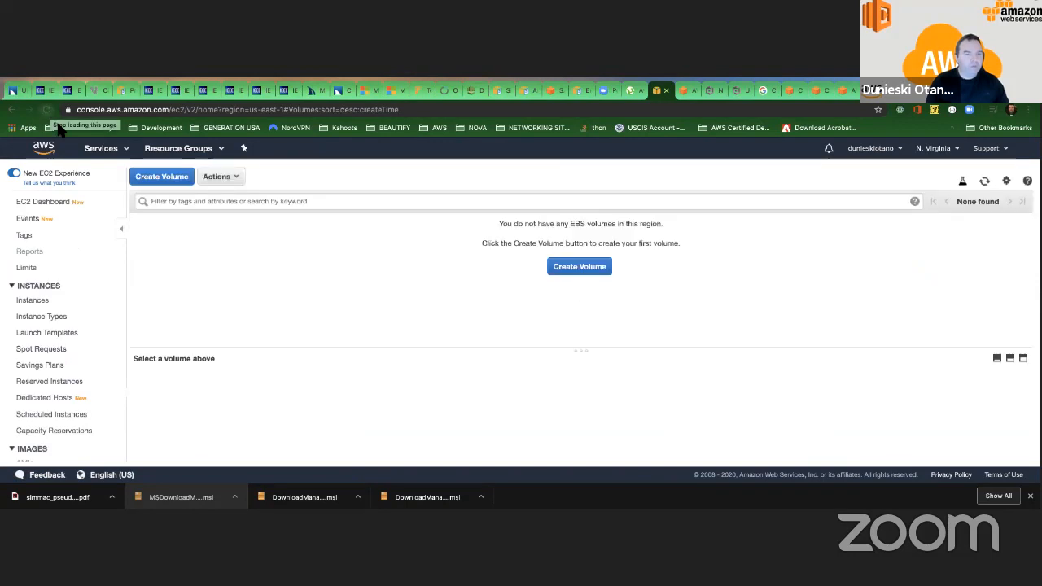
Check the remaining resources on the EC2 dashboard and open the running instances list.
{"action": "left_click", "coordinate": [65, 204]}
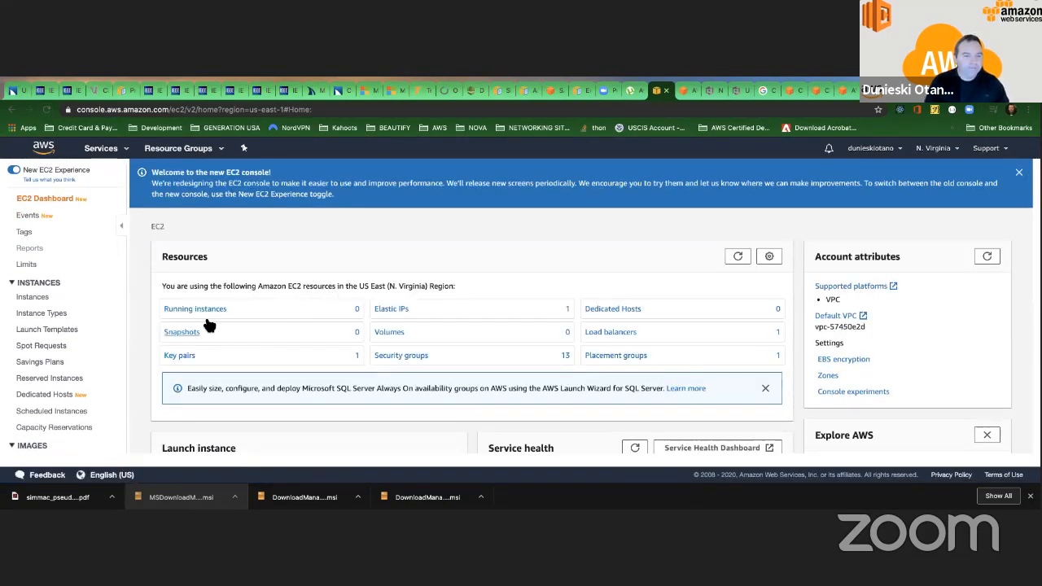
{"action": "left_click", "coordinate": [193, 303]}
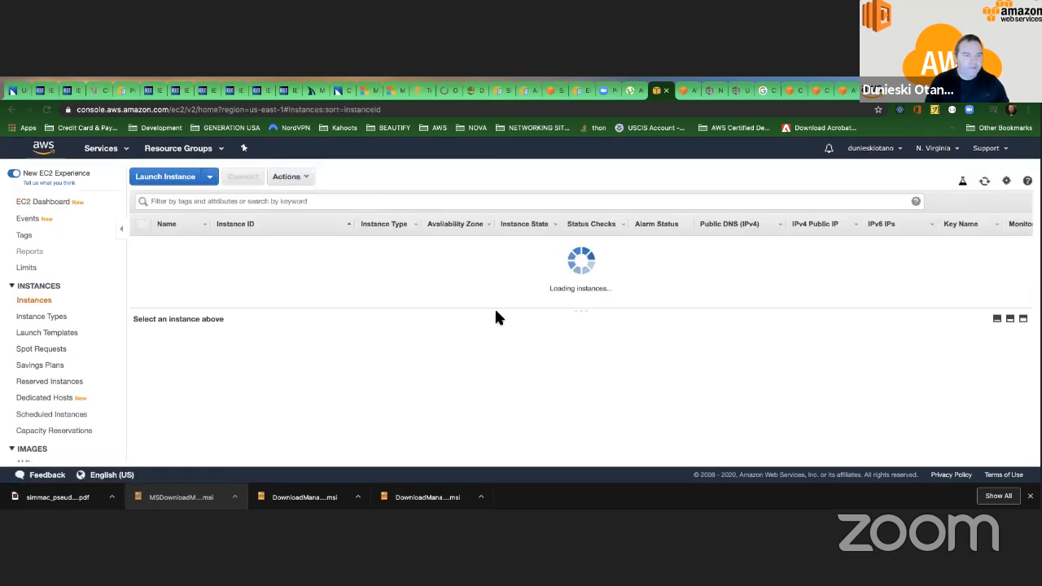